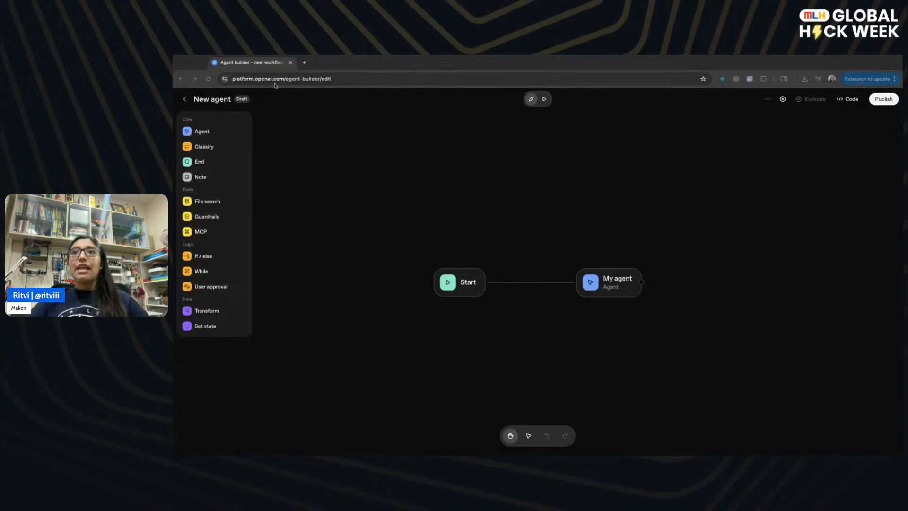
- Move the Start and My agent nodes toward the canvas's upper left, and rename the agent to "collect"
mouse_move(457, 282)
left_mouse_down()
mouse_move(380, 223)
mouse_move(368, 202)
left_mouse_up()
left_click_drag(591, 284, 507, 242)
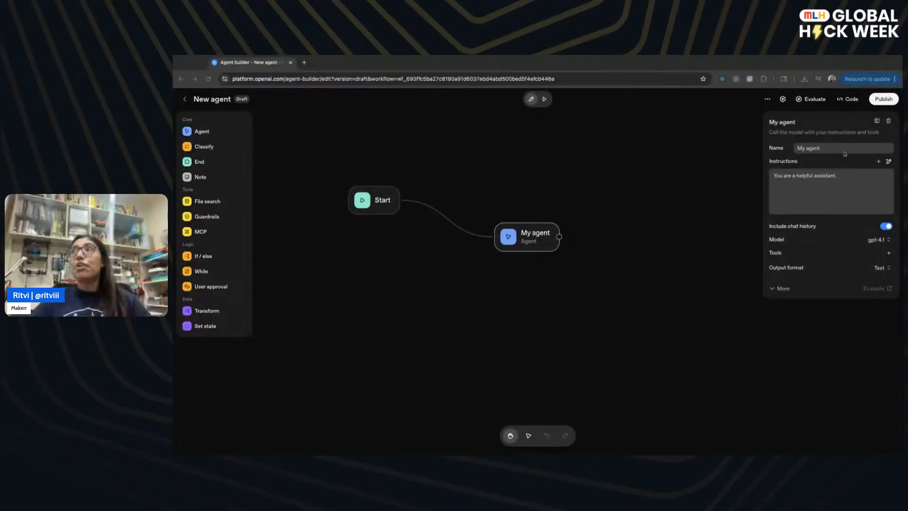
double_click(827, 148)
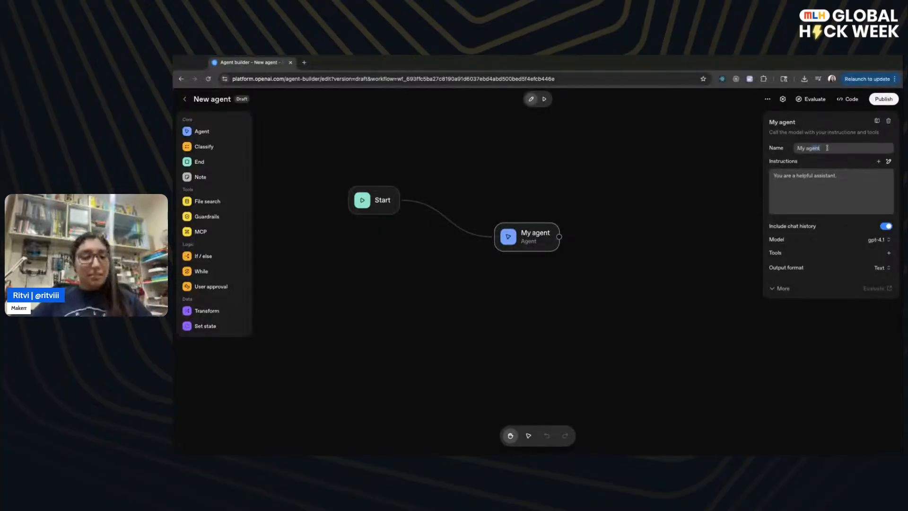
triple_click(827, 148)
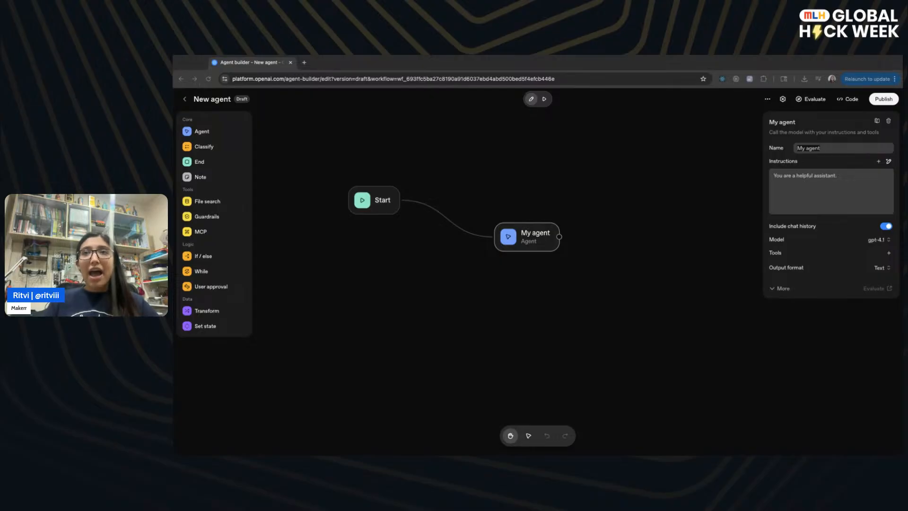
left_click(388, 210)
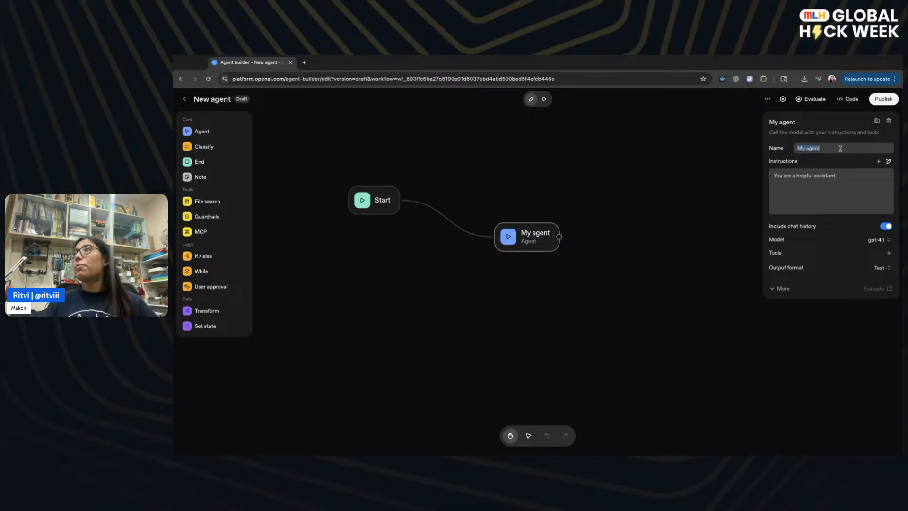
left_click(374, 197)
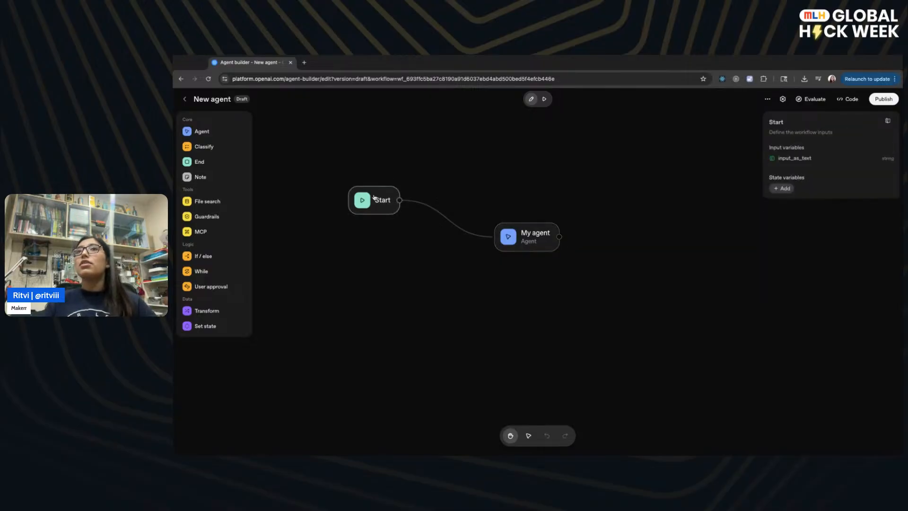
left_click(524, 239)
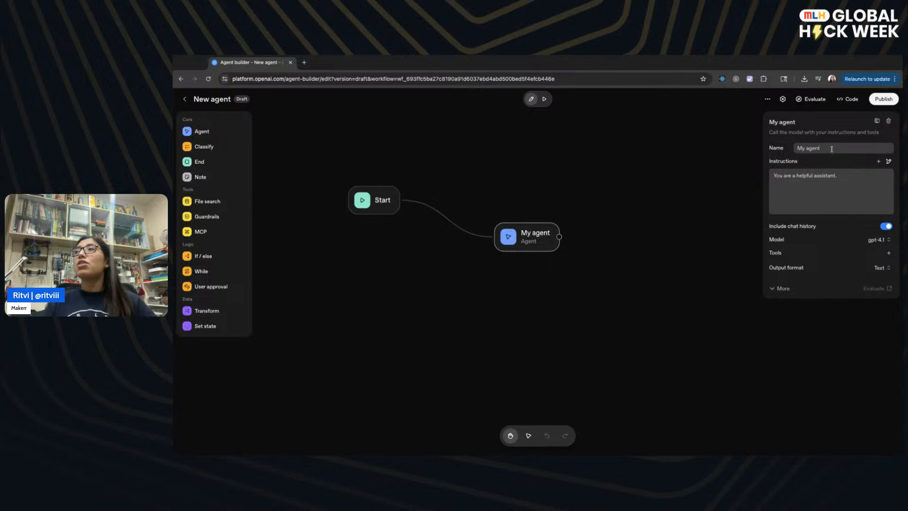
key("super+a")
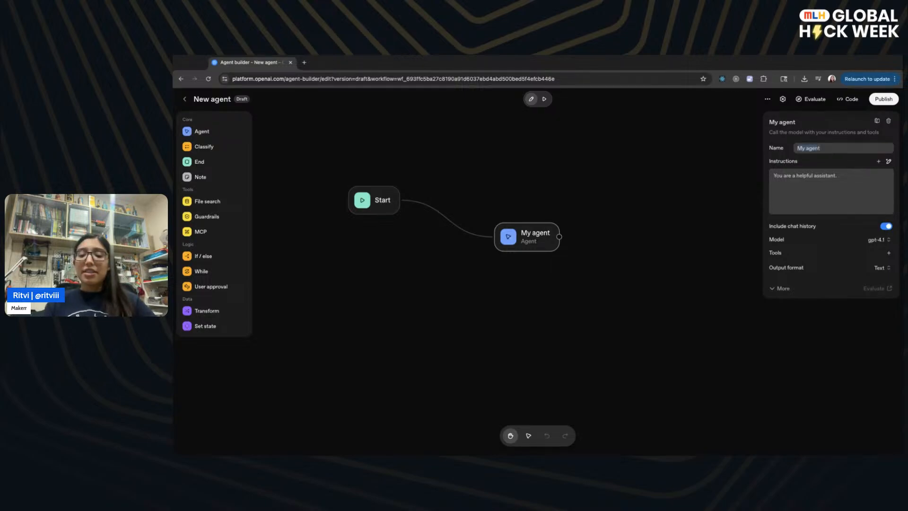
type("collect")
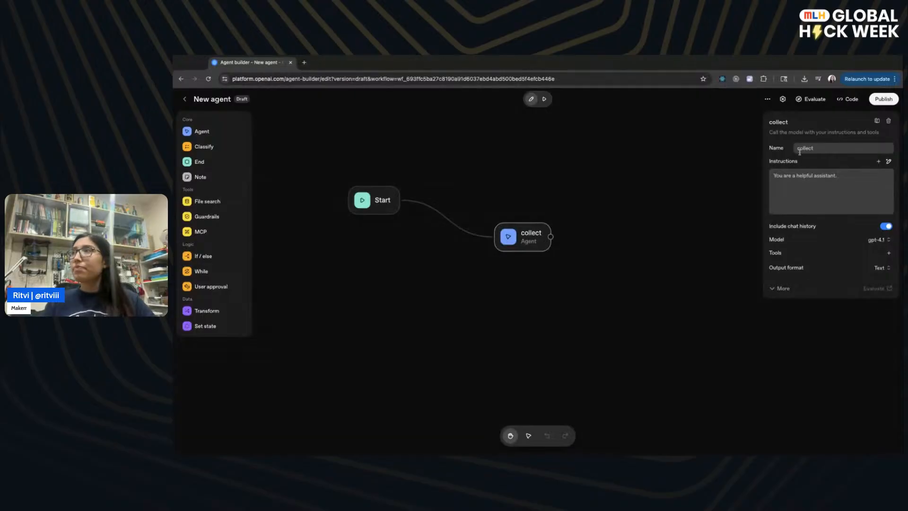
- Replace the collect agent's instructions with "You collect information from the user and store it as different variables" and expand its additional settings
left_click(806, 187)
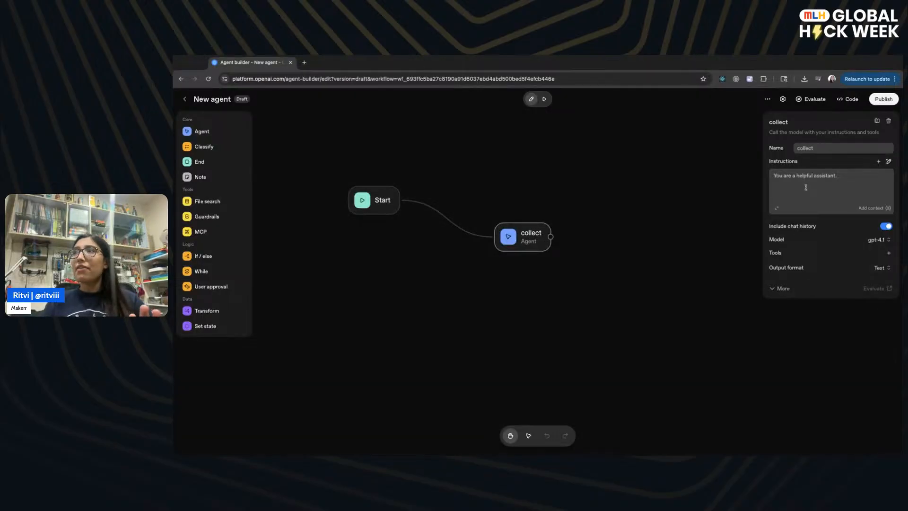
left_click_drag(853, 175, 768, 175)
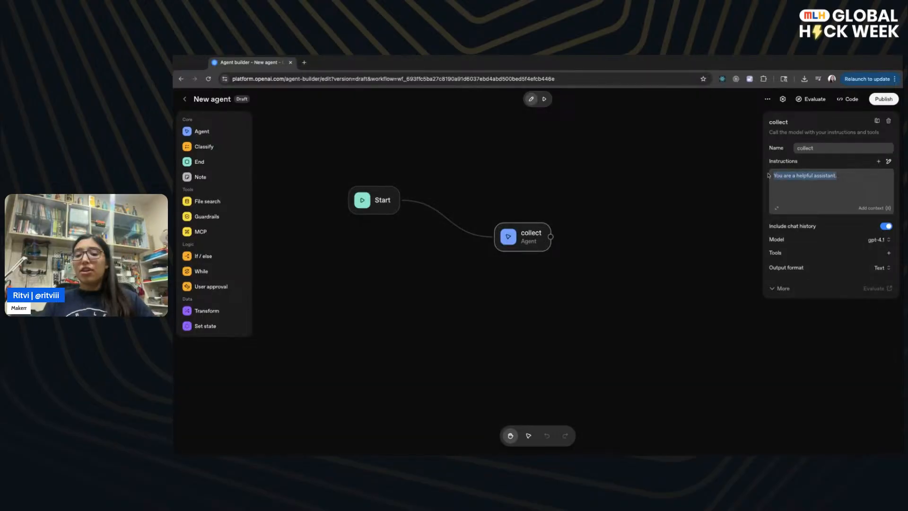
type("Y")
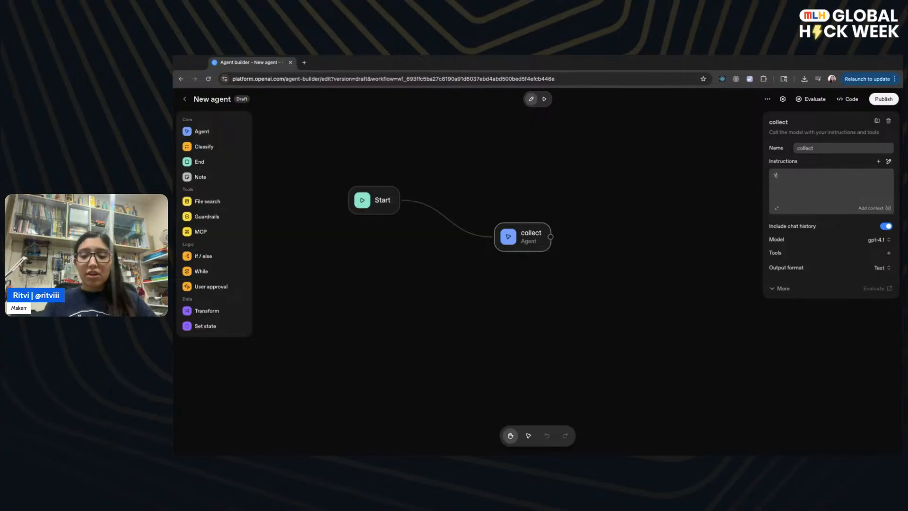
type("ou collect inf")
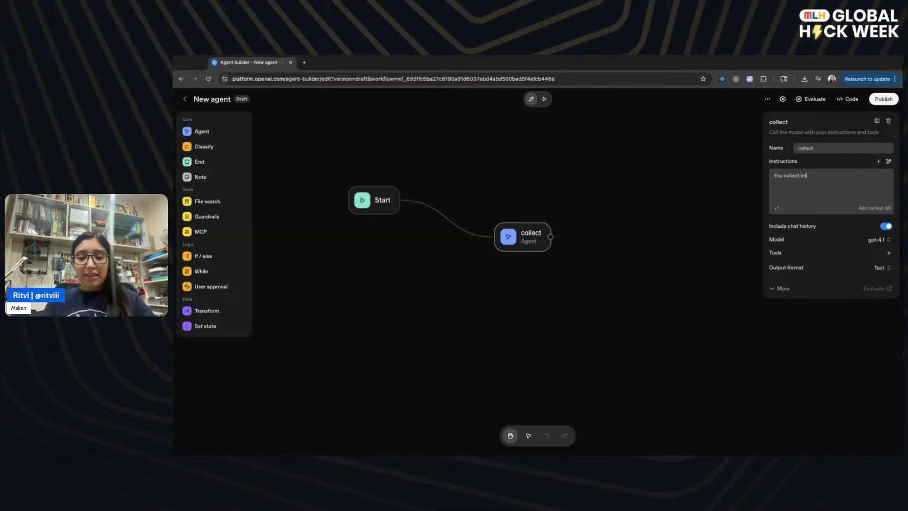
type("ormation from the ")
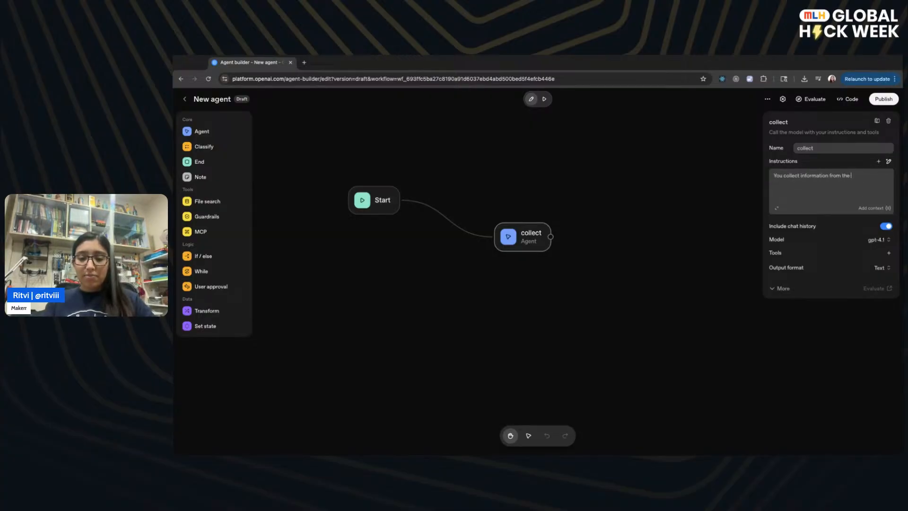
type("user and store")
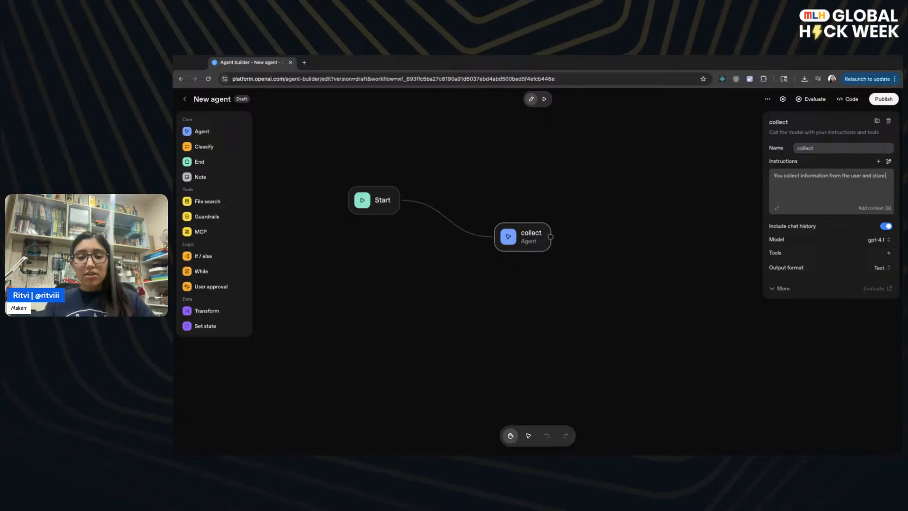
type(" it as different")
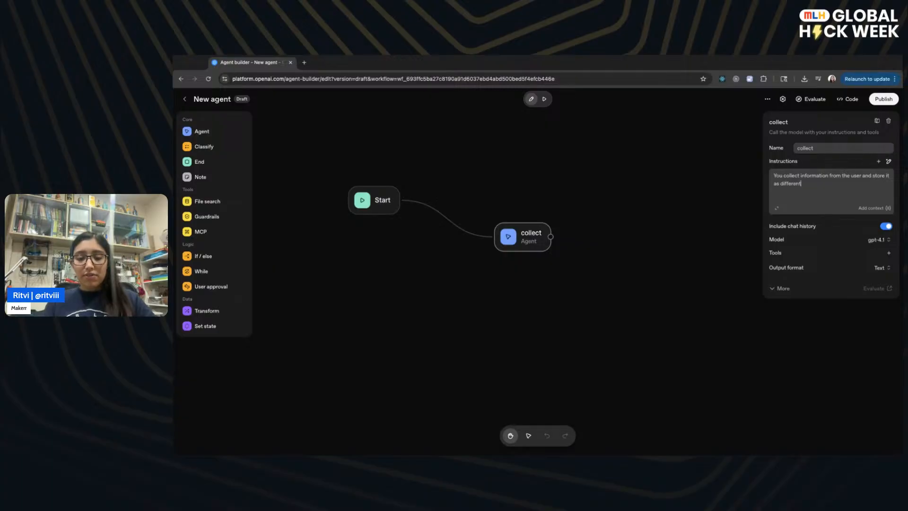
type(" variables")
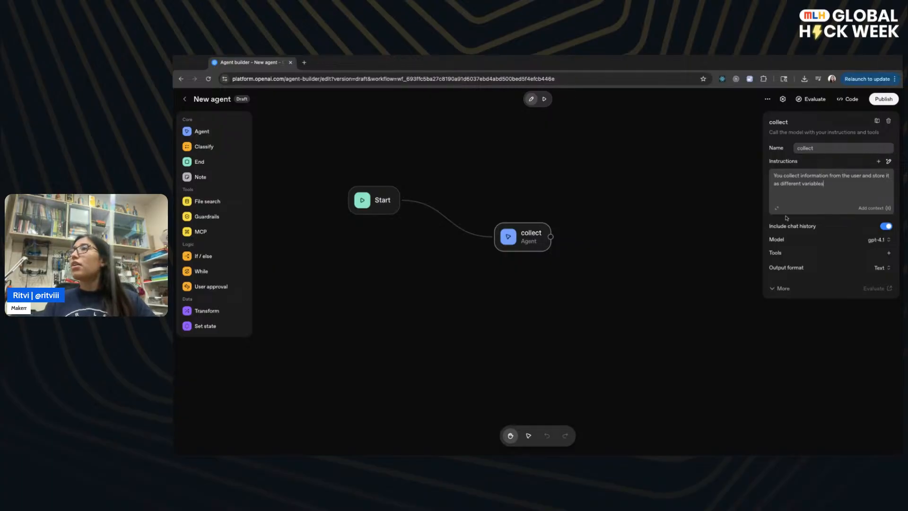
left_click(783, 288)
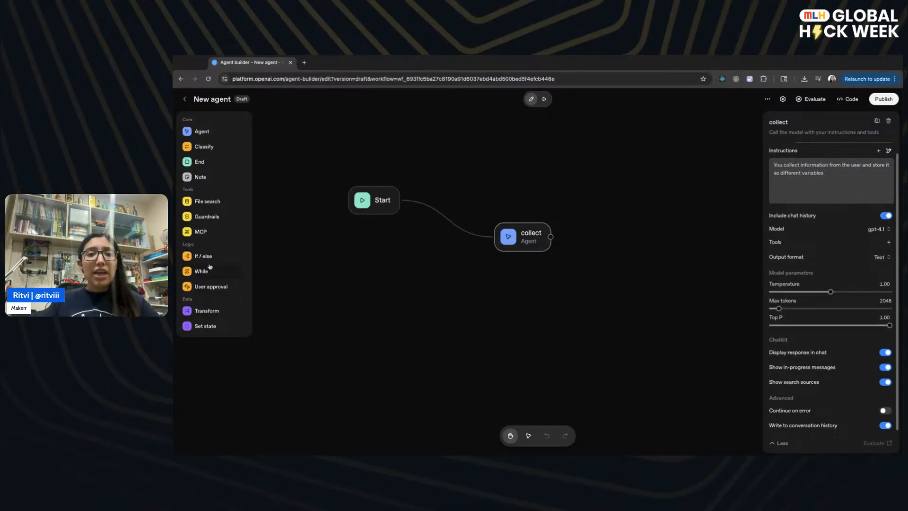
left_click(173, 403)
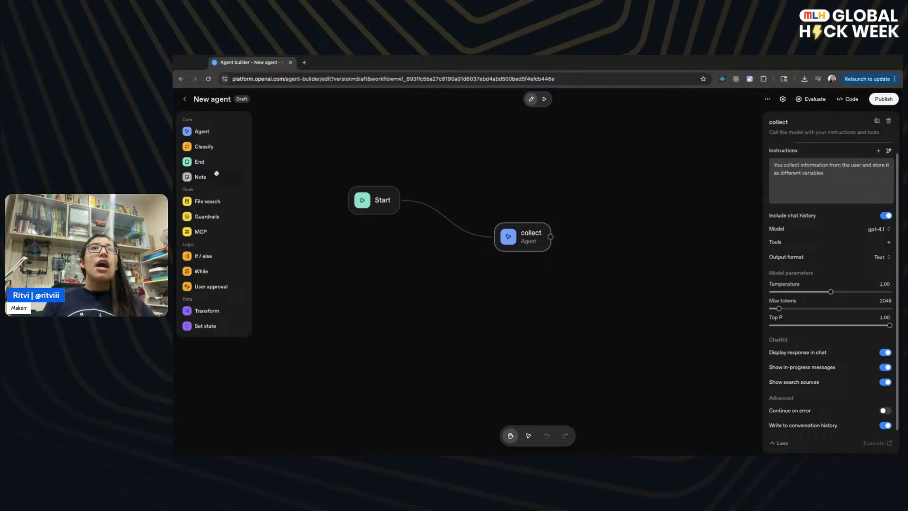
- Add a File search node to view its settings, and delete the node from the workflow
left_click(207, 202)
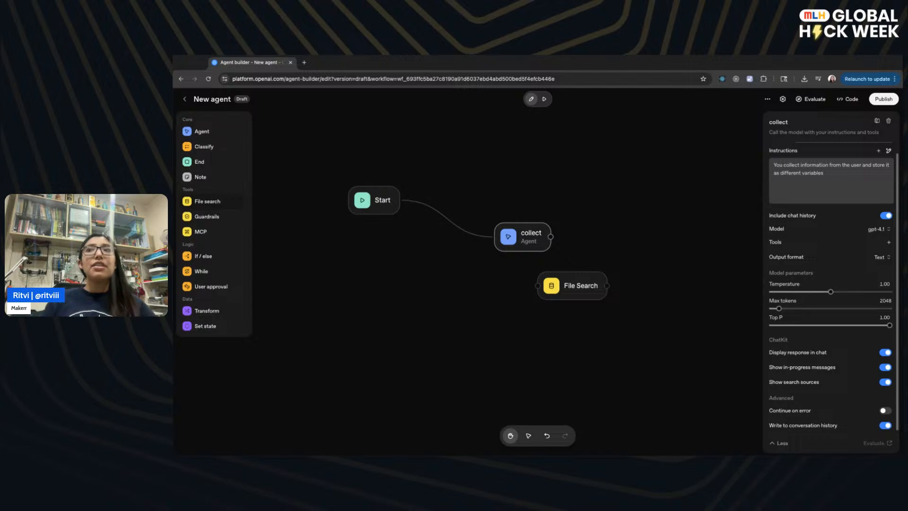
left_click(569, 287)
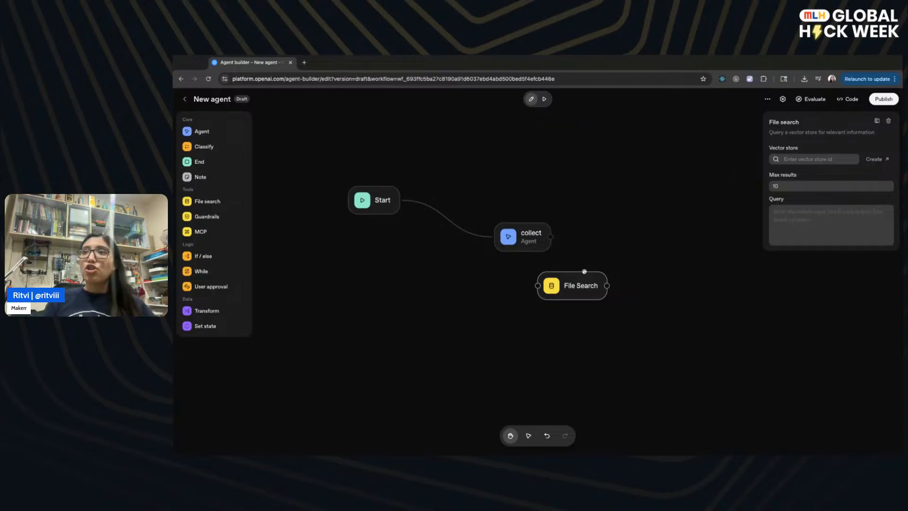
key("BackSpace")
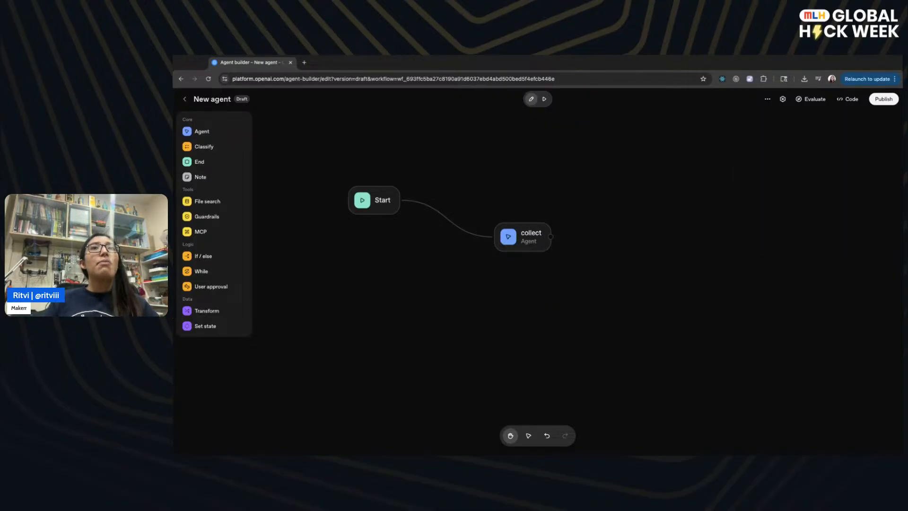
- Add a Guardrails node to view its available checks, and remove the node from the canvas
left_click(229, 216)
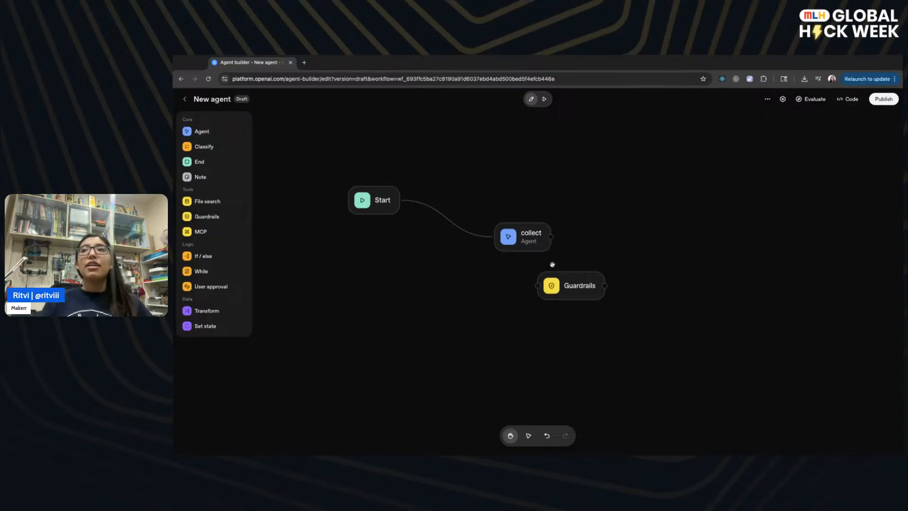
left_click(575, 287)
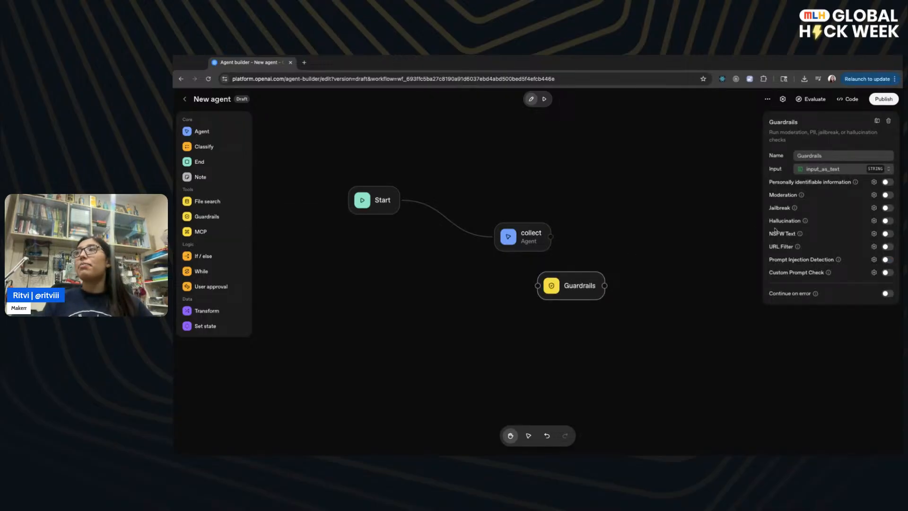
left_click(886, 120)
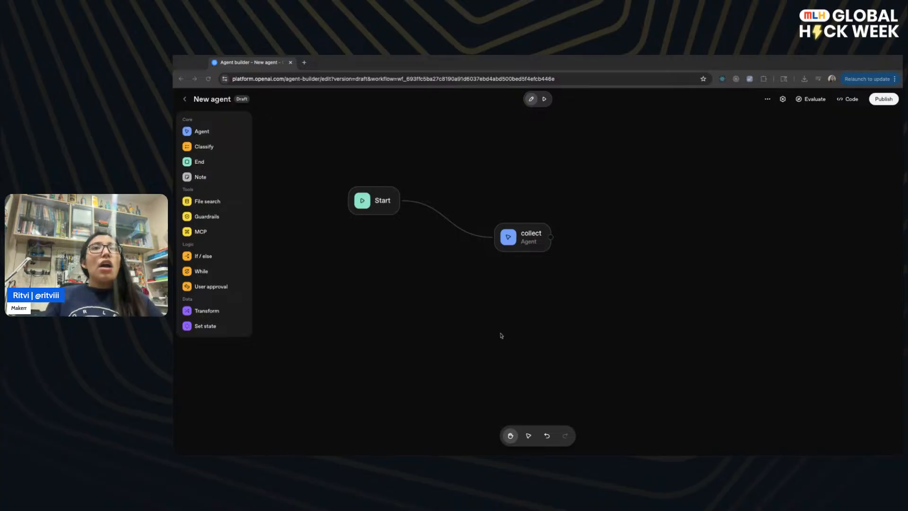
- Add an MCP node below the collect agent, look through the available MCP servers and choose the Gmail connector
left_click(202, 231)
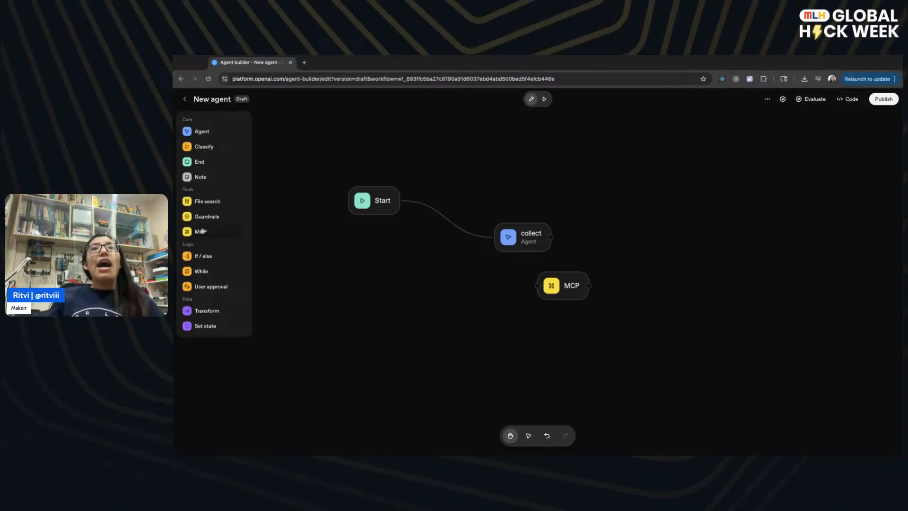
left_click(553, 287)
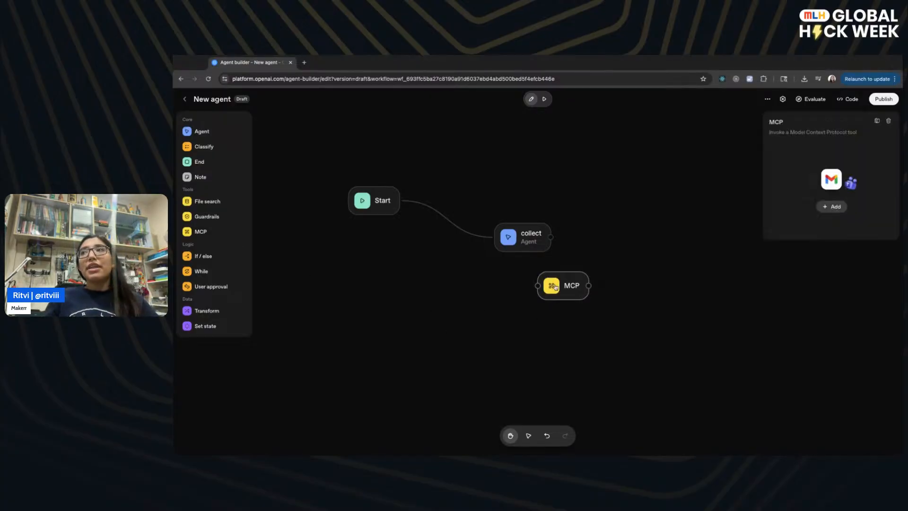
left_click(833, 206)
scroll(563, 270, "down", 3)
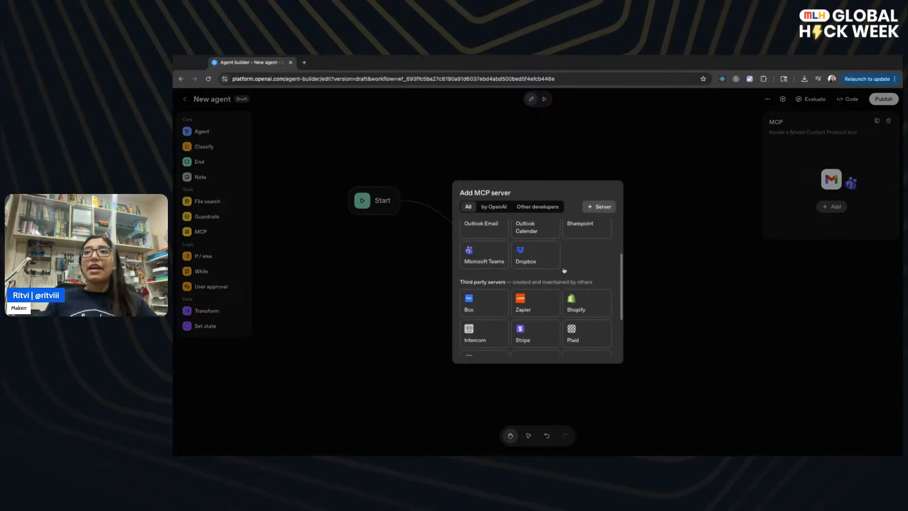
scroll(563, 270, "up", 3)
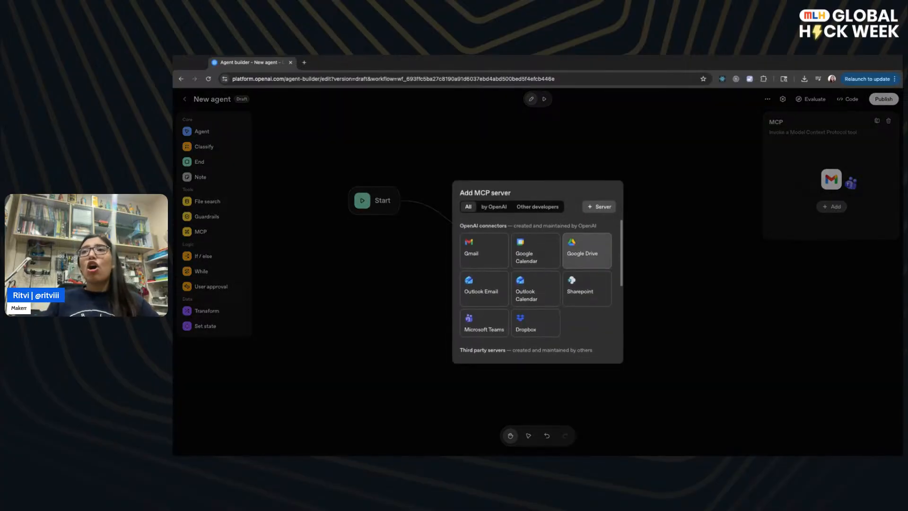
left_click(496, 258)
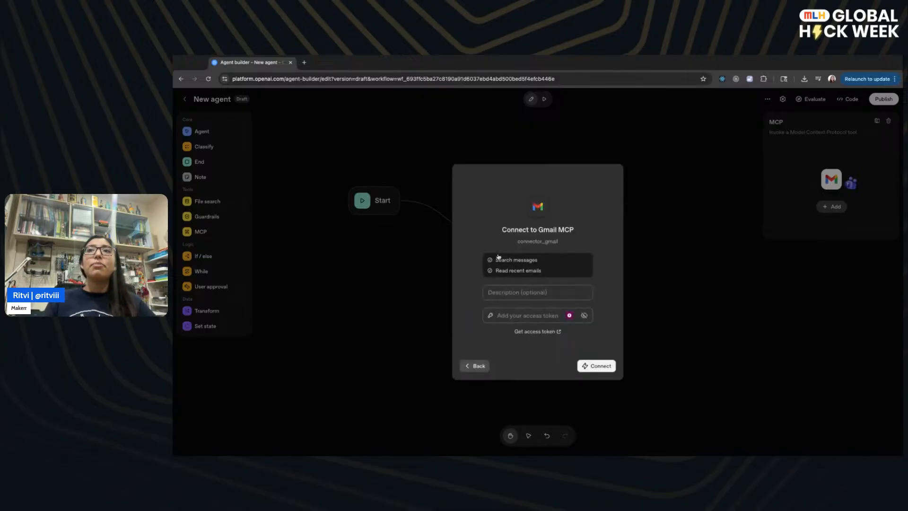
- Open the access token page from the Gmail MCP connection and look through the API list in the OAuth 2.0 Playground
left_click(532, 332)
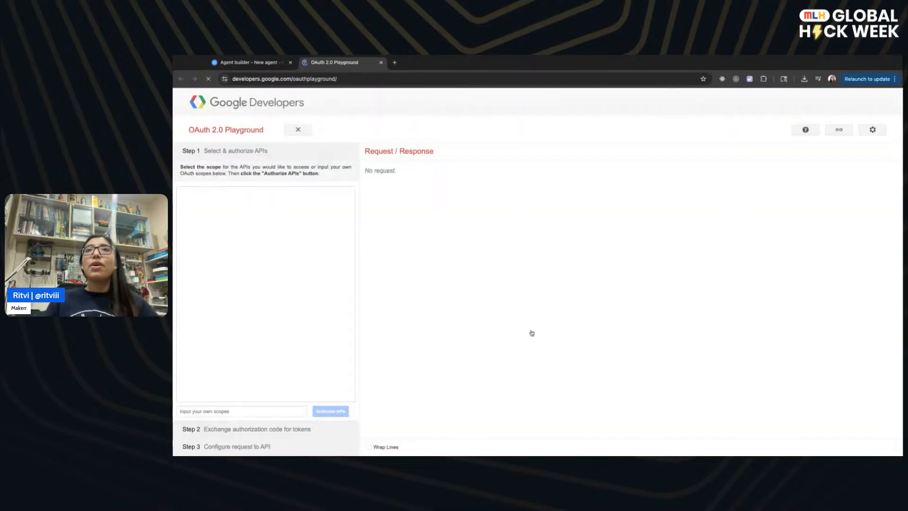
scroll(300, 329, "down", 20)
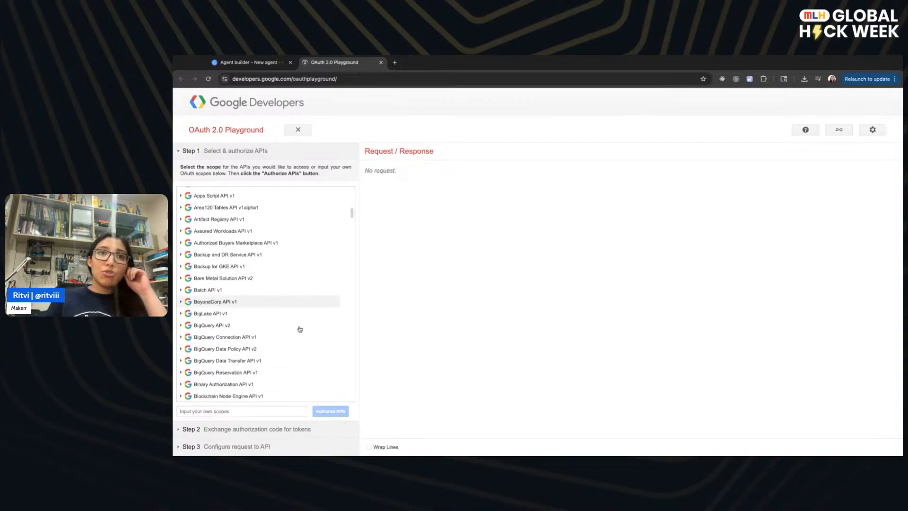
scroll(300, 328, "down", 20)
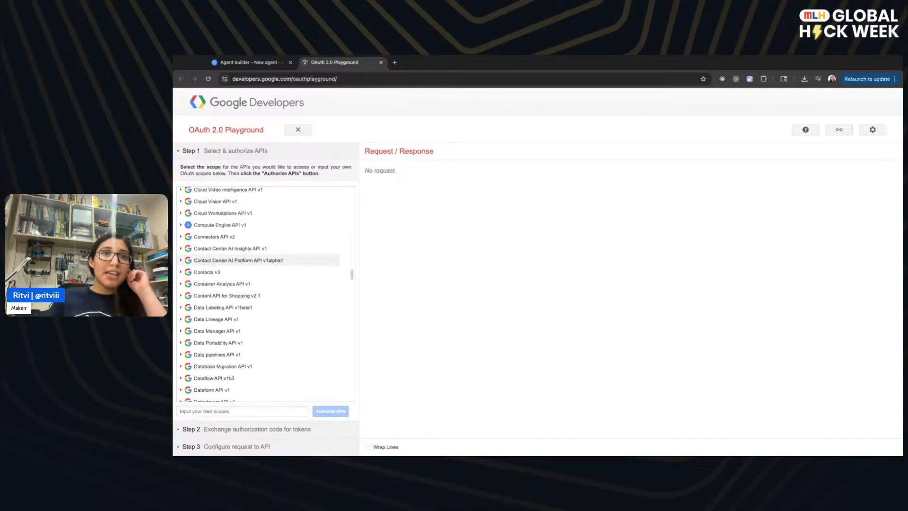
scroll(300, 300, "down", 20)
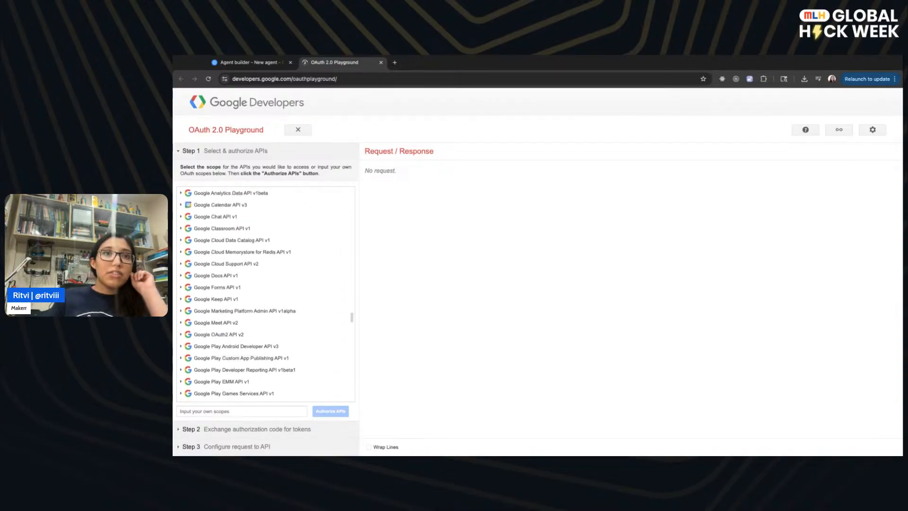
scroll(260, 329, "up", 1)
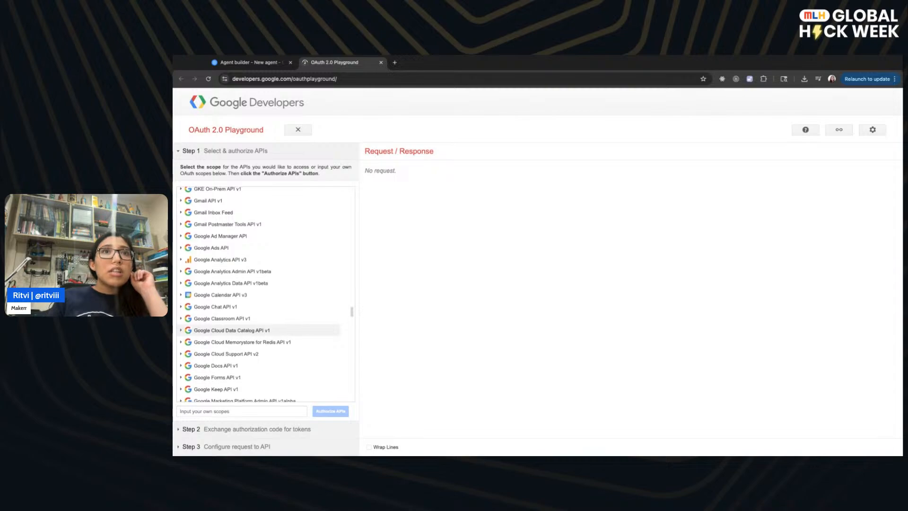
scroll(260, 322, "down", 5)
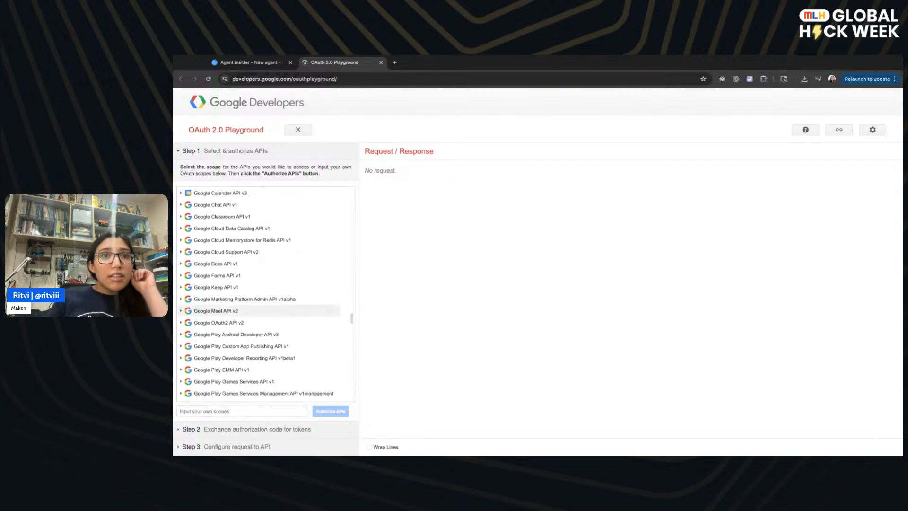
scroll(260, 303, "down", 4)
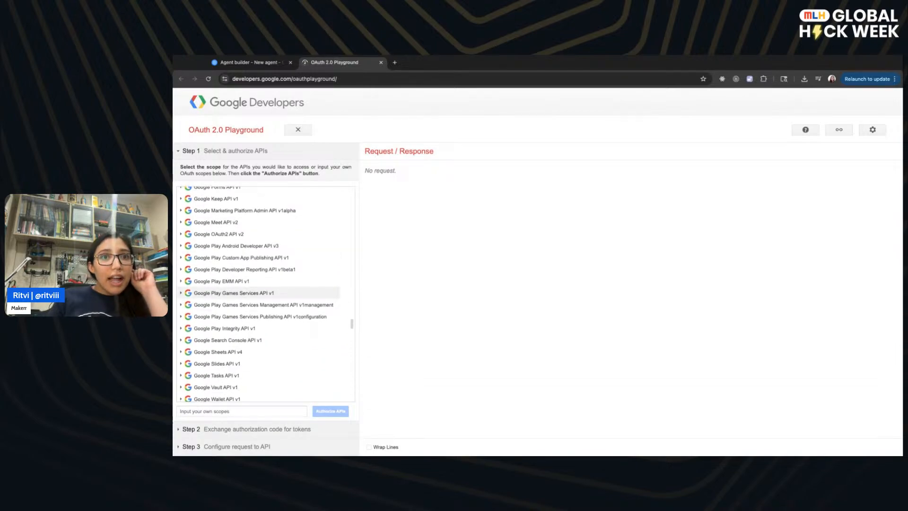
scroll(260, 293, "down", 5)
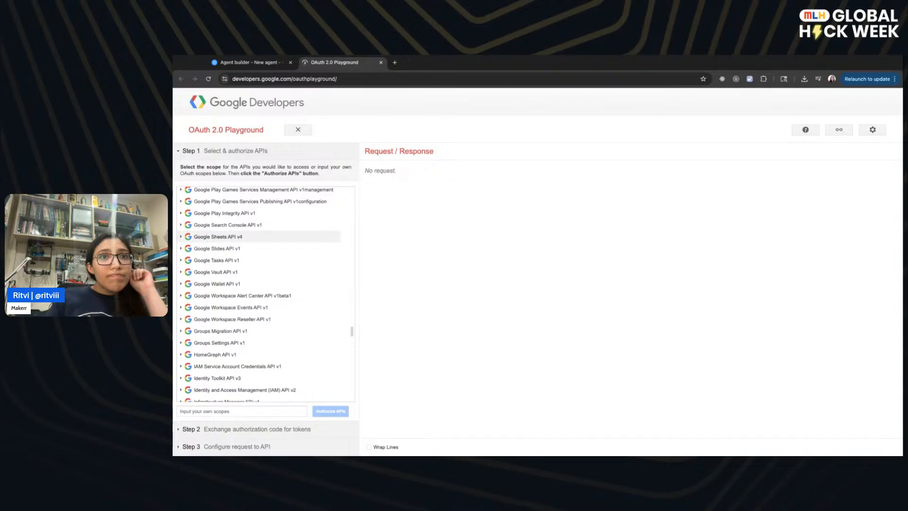
scroll(260, 331, "up", 9)
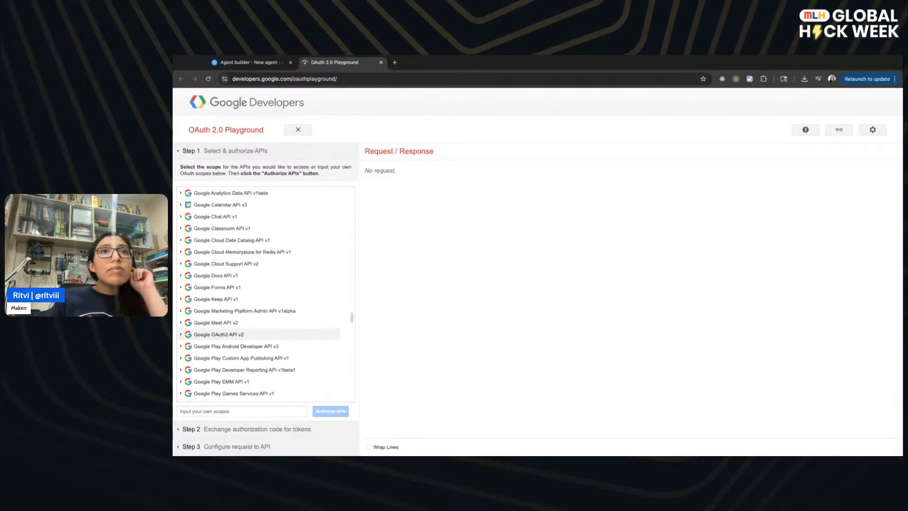
scroll(260, 334, "up", 4)
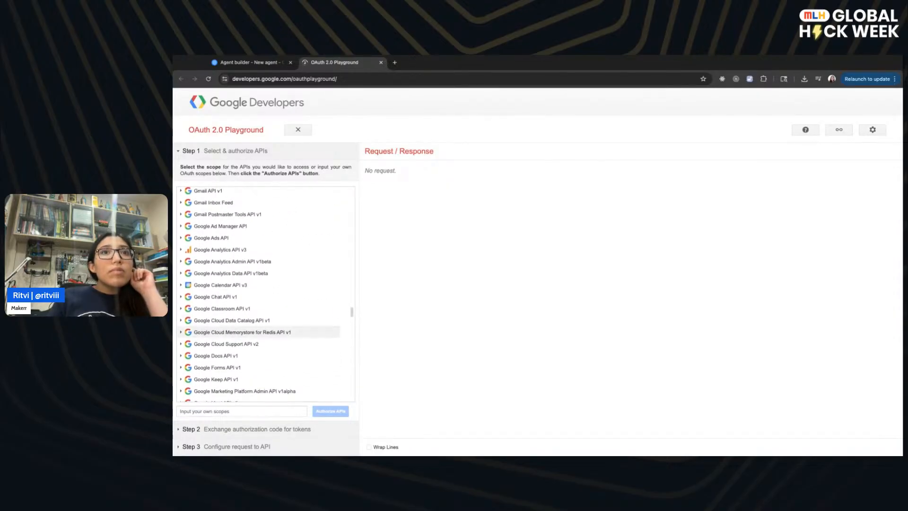
scroll(260, 334, "up", 2)
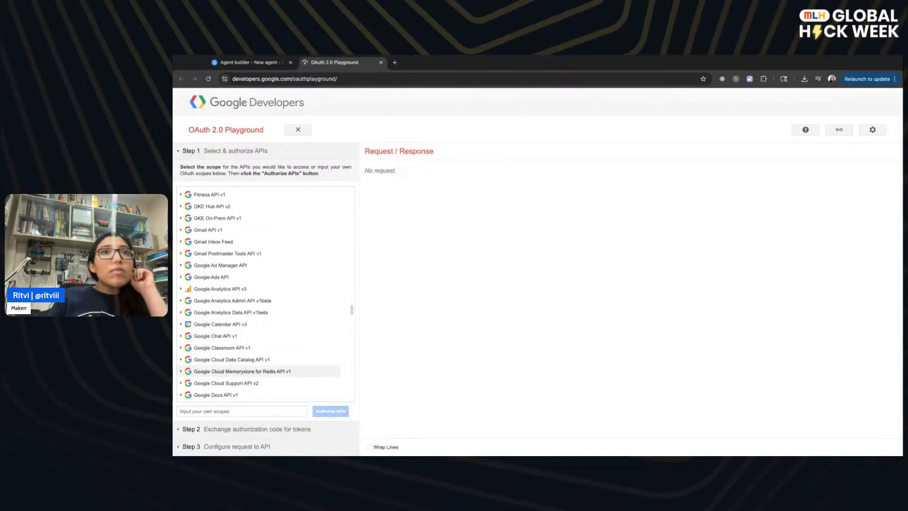
scroll(283, 293, "up", 2)
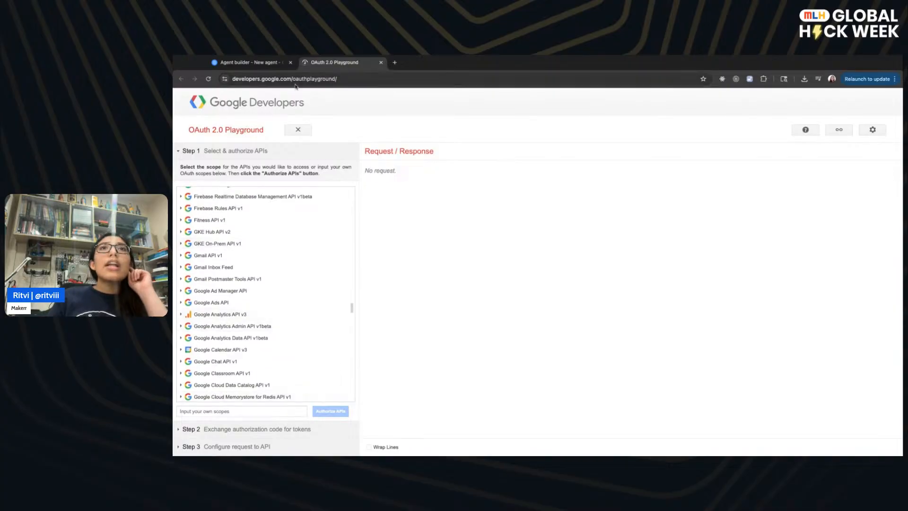
- Return to Agent Builder and switch the MCP connection from Gmail to the Google Calendar connector
left_click(274, 64)
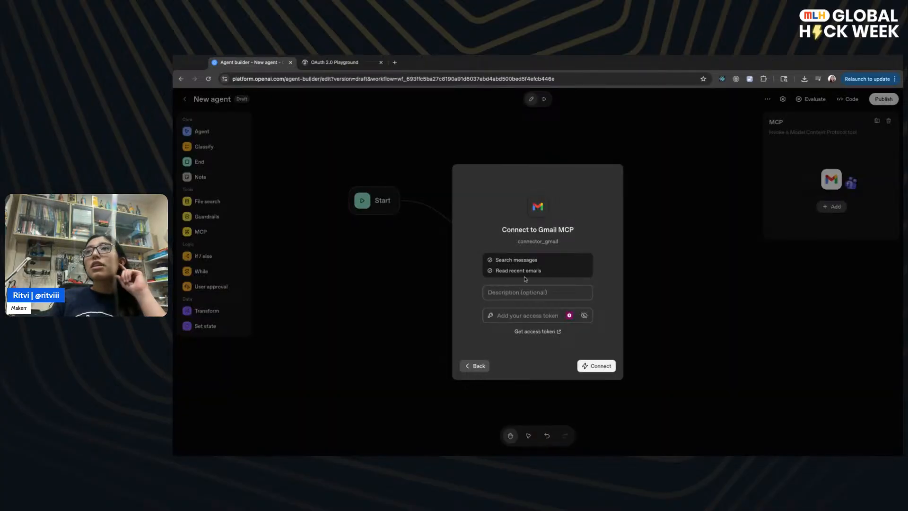
left_click(471, 367)
left_click(530, 242)
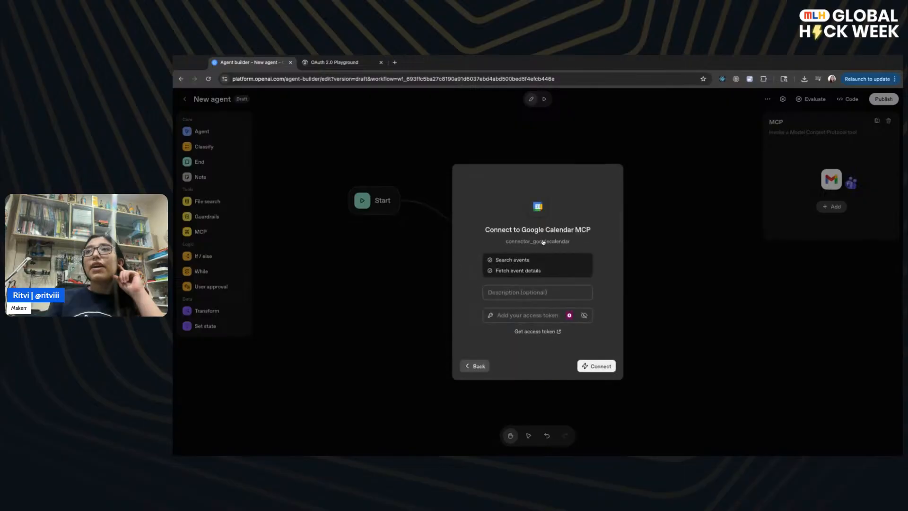
- Switch to the OAuth 2.0 Playground and expand the scopes of Google Calendar API v3
left_click(315, 63)
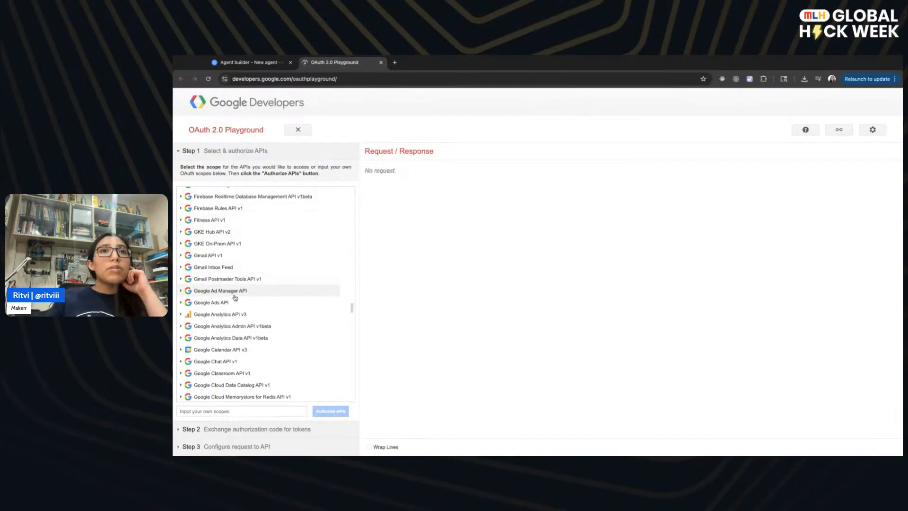
scroll(220, 331, "up", 1)
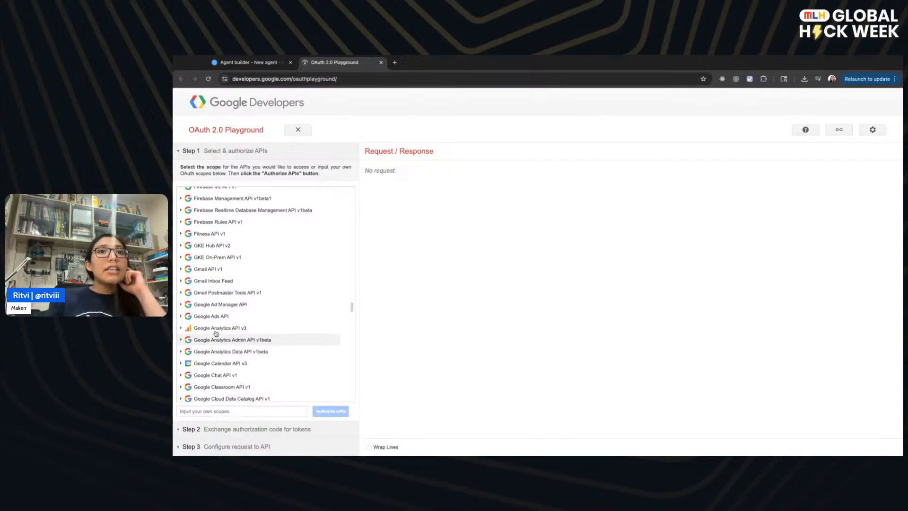
left_click(217, 372)
scroll(218, 374, "down", 4)
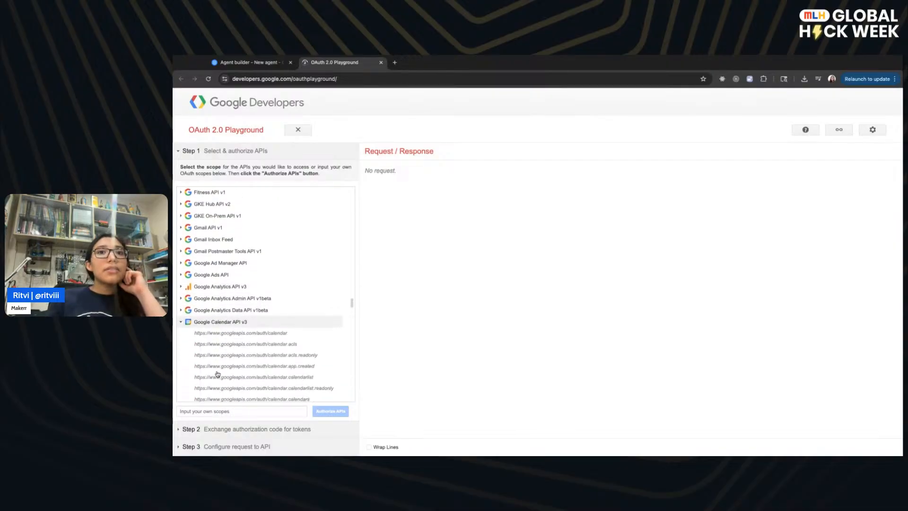
scroll(217, 374, "down", 1)
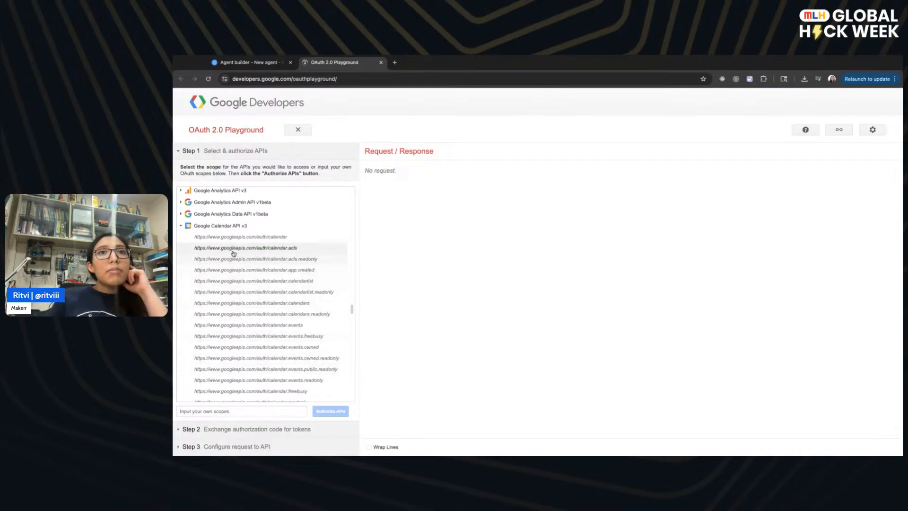
- Select every scope under Google Calendar API v3, from the general calendar scope through calendar.settings.readonly
left_click(232, 240)
left_click(231, 248)
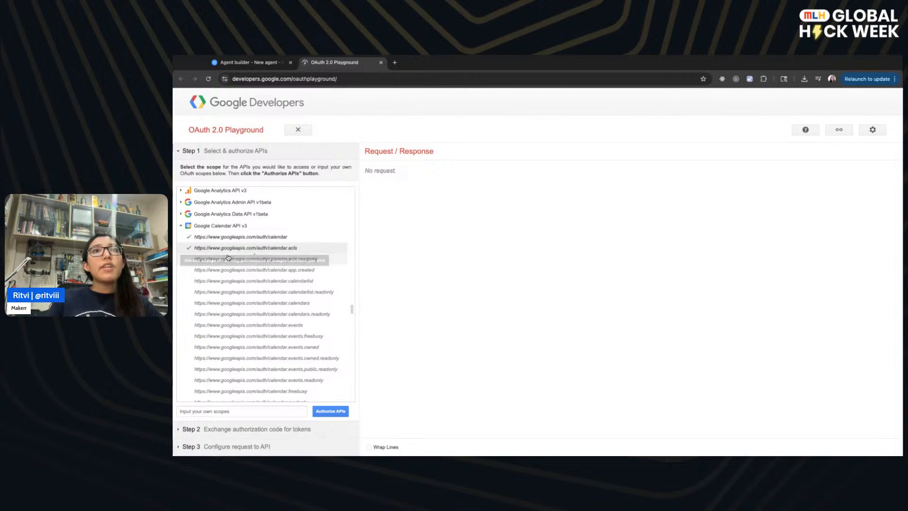
left_click(230, 259)
left_click(228, 269)
left_click(229, 281)
left_click(230, 292)
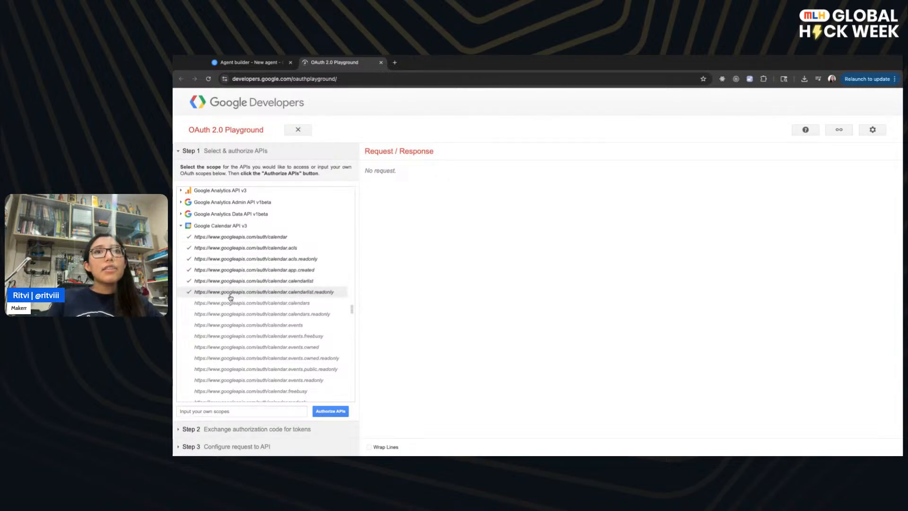
scroll(230, 293, "down", 1)
left_click(232, 277)
left_click(230, 285)
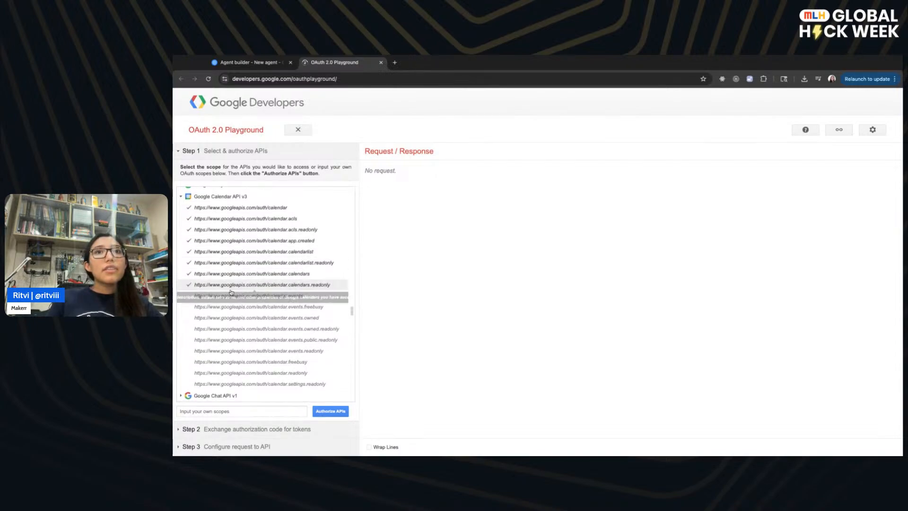
left_click(229, 296)
left_click(233, 307)
left_click(233, 317)
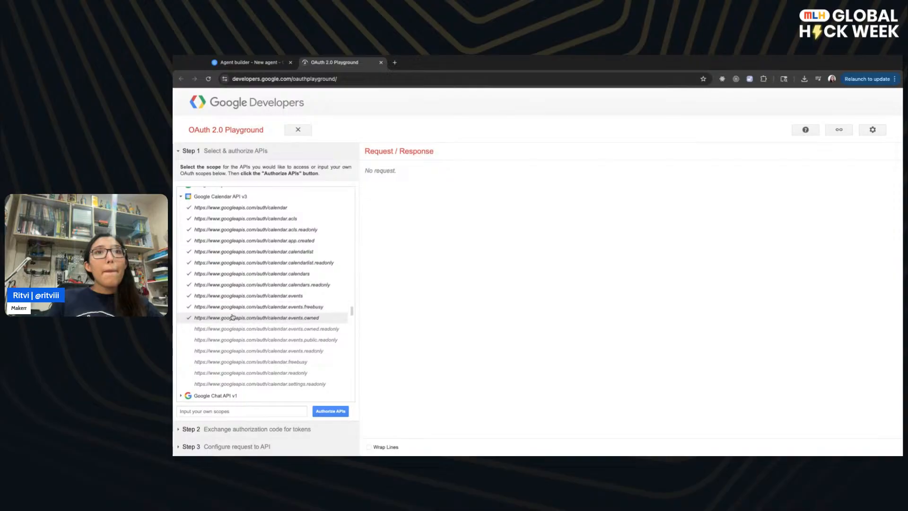
left_click(233, 329)
left_click(234, 350)
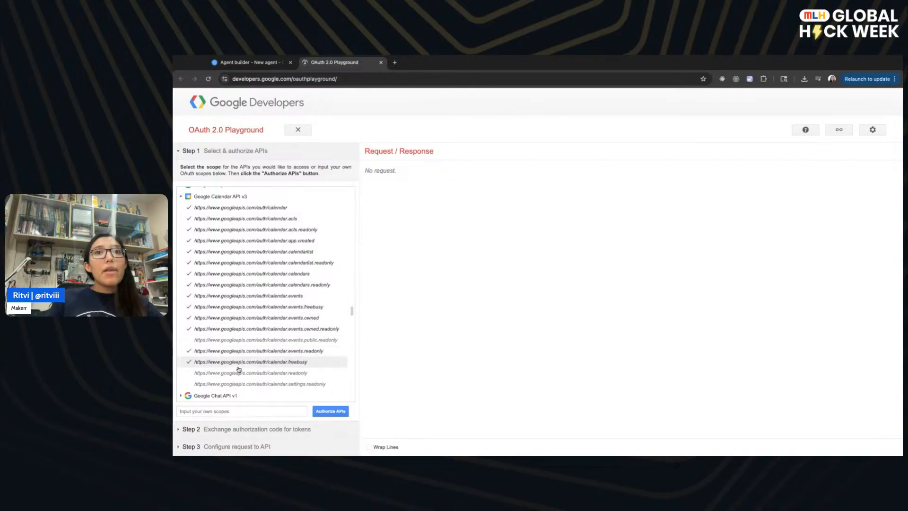
left_click(236, 362)
left_click(239, 373)
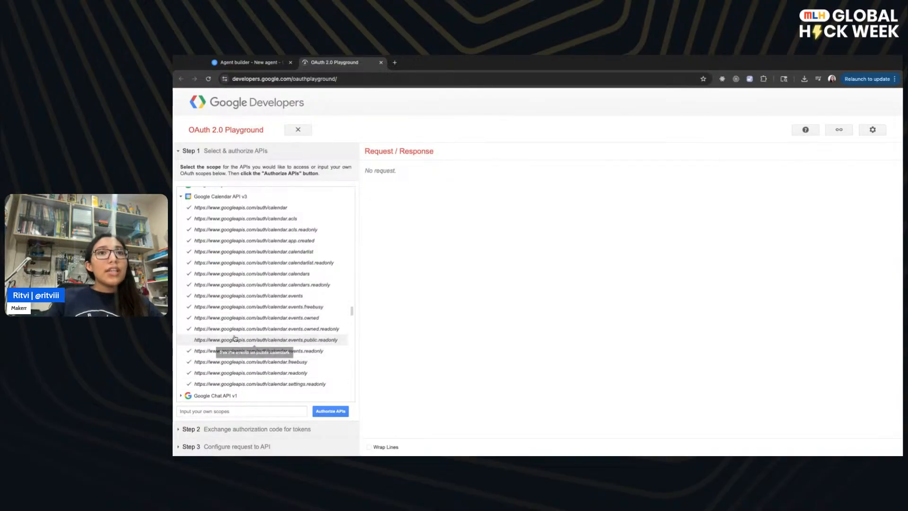
left_click(234, 340)
left_click(239, 384)
- Authorize the selected APIs with the listed Google account and review the requested calendar permissions
left_click(321, 411)
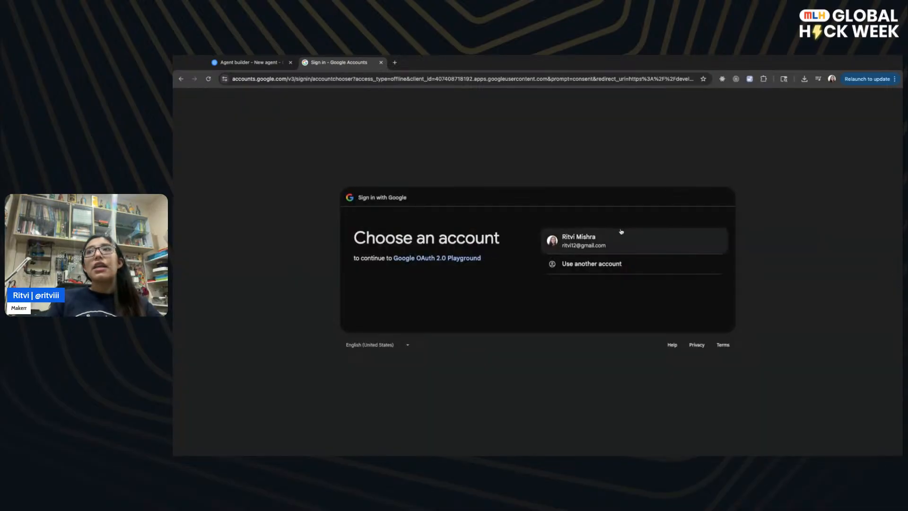
left_click(620, 232)
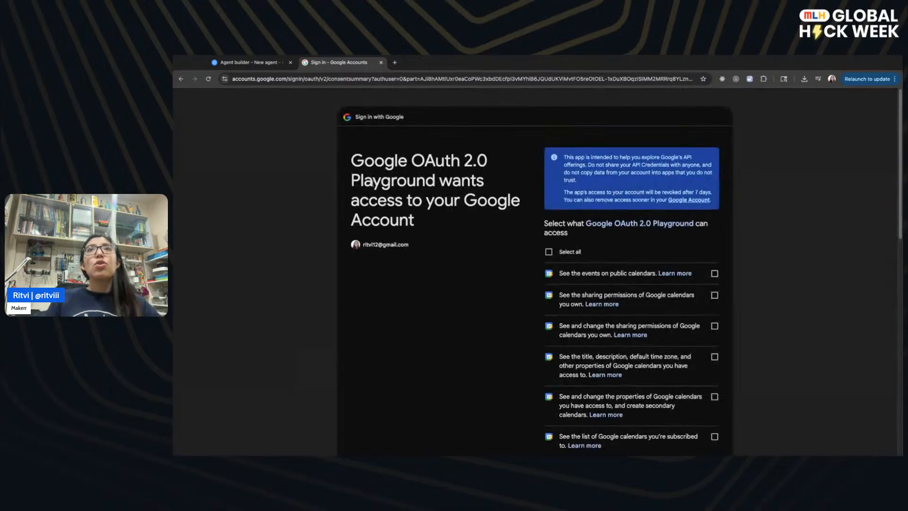
scroll(542, 275, "down", 4)
scroll(543, 275, "down", 1)
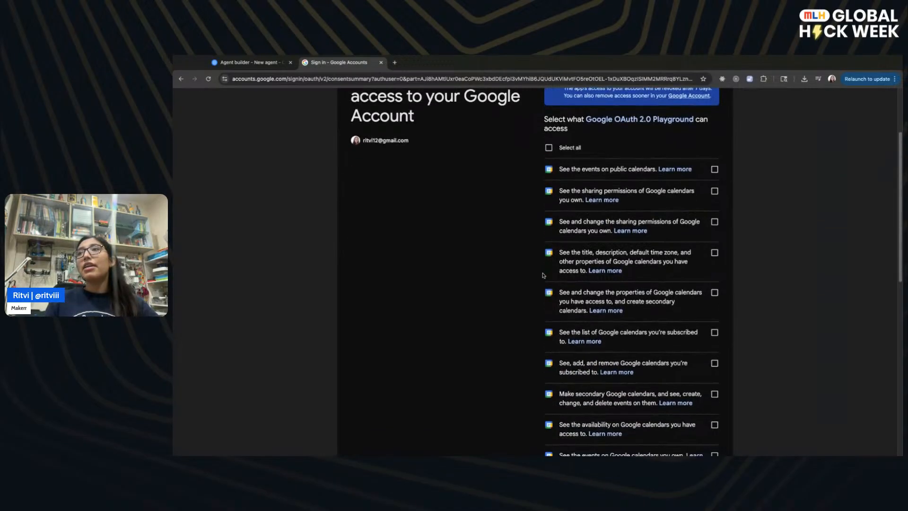
scroll(649, 221, "down", 1)
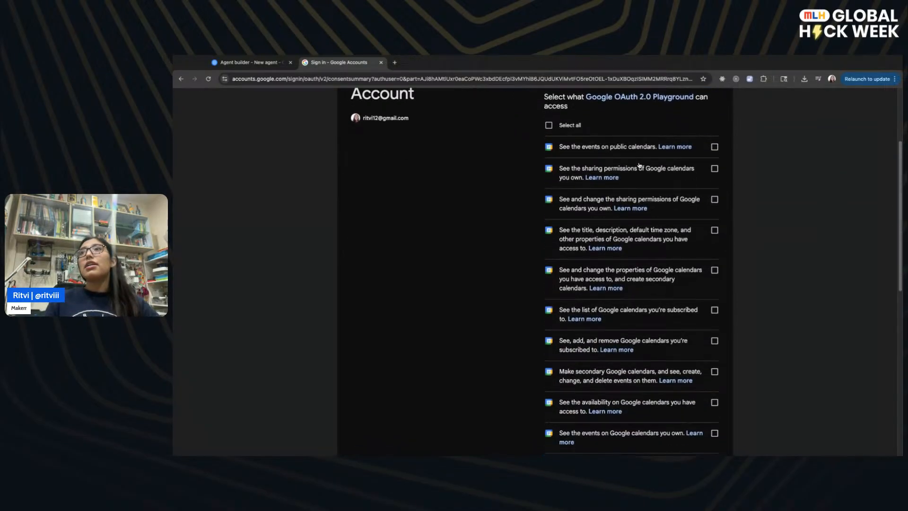
scroll(633, 169, "down", 3)
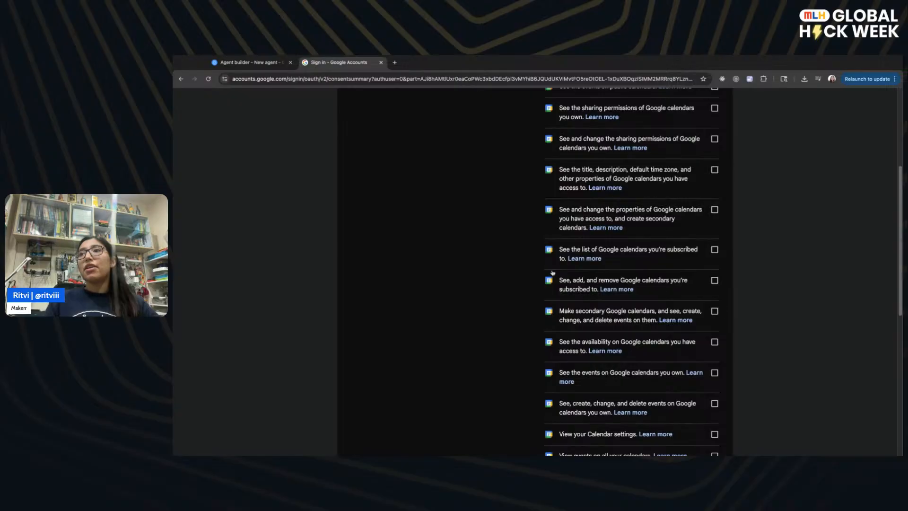
scroll(557, 280, "down", 7)
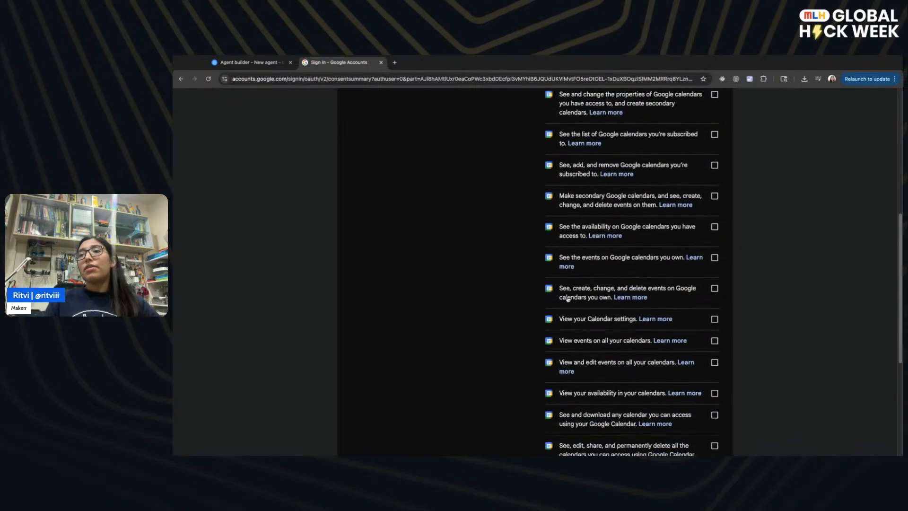
scroll(567, 299, "down", 2)
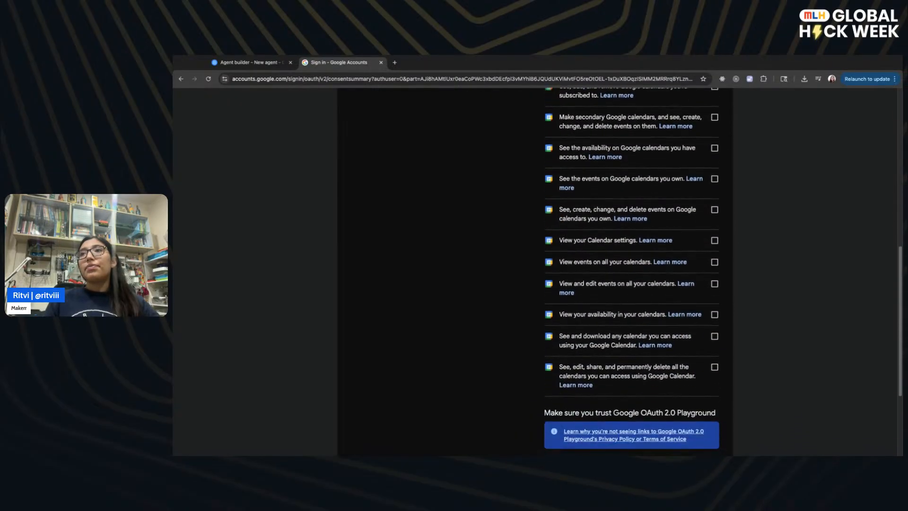
- Grant Google OAuth 2.0 Playground all the requested calendar permissions and continue to the authorization code exchange
left_click(561, 205)
scroll(714, 206, "up", 10)
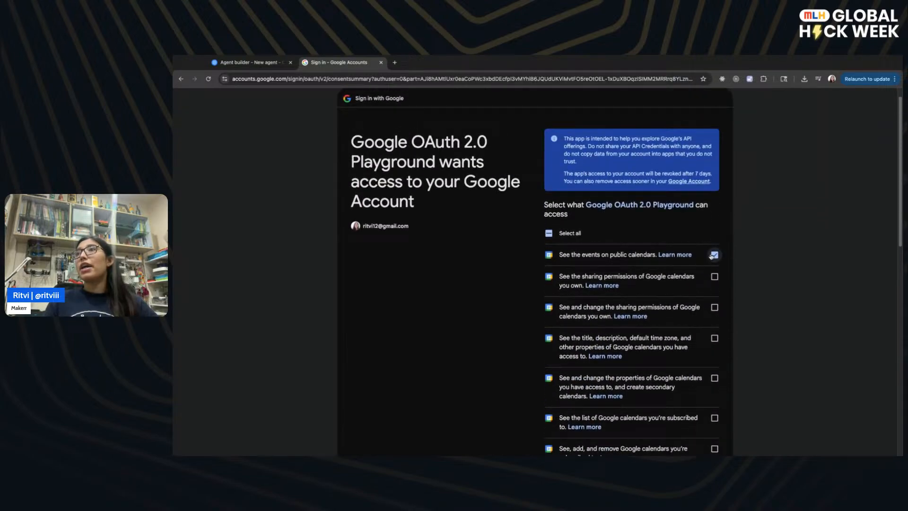
left_click(548, 233)
left_click(548, 233)
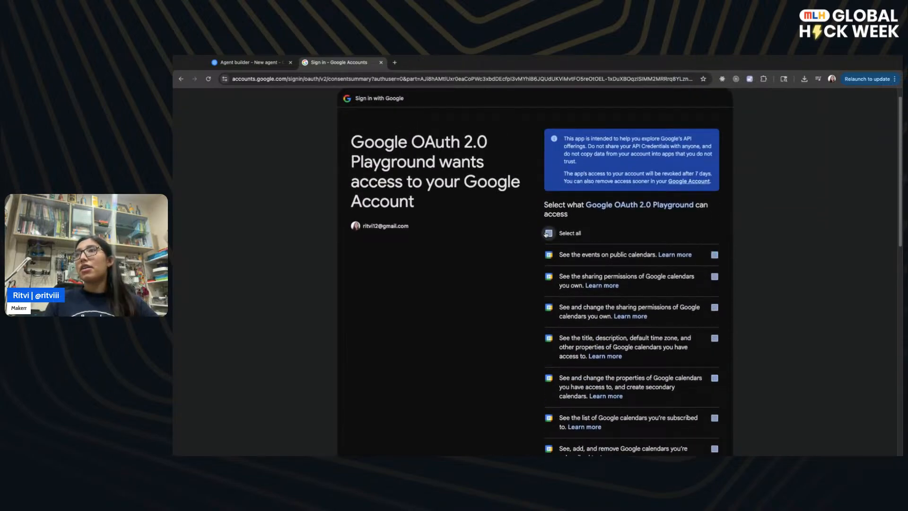
scroll(591, 293, "down", 10)
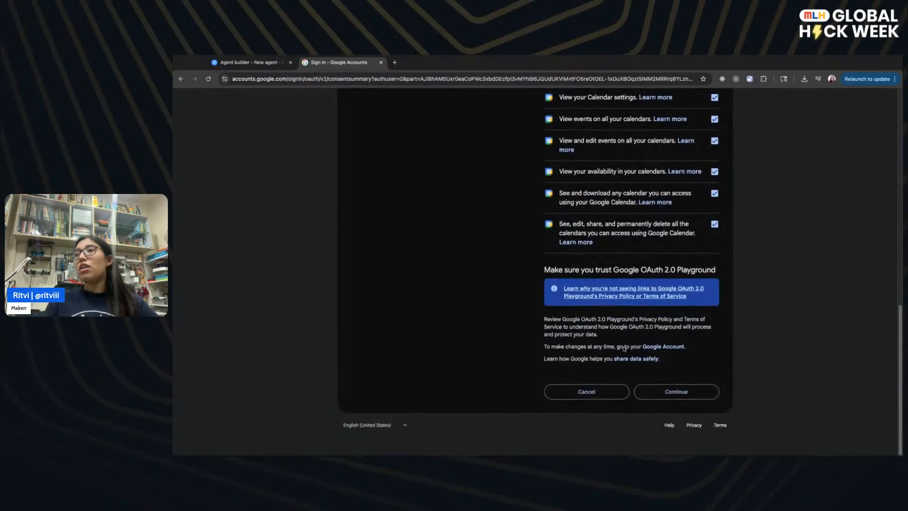
left_click(678, 392)
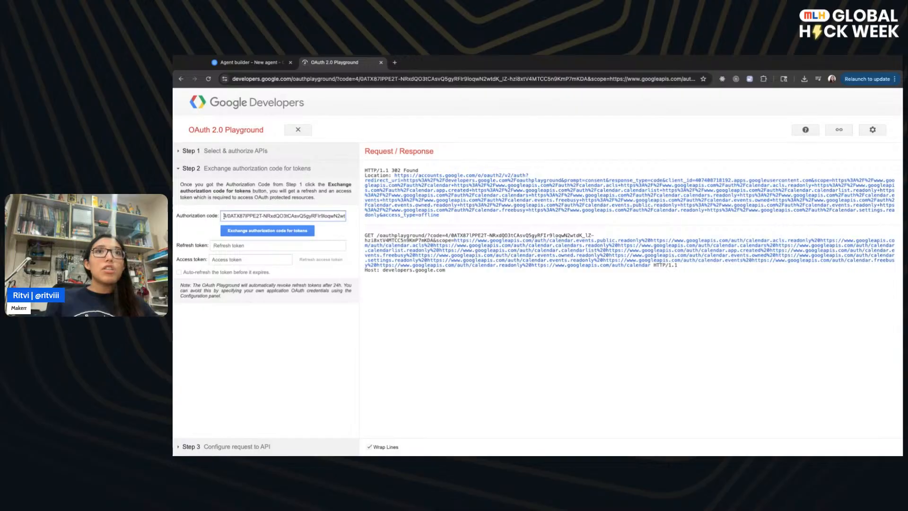
- Copy the authorization code from the OAuth 2.0 Playground into the access token field in Agent Builder and connect the Google Calendar MCP
triple_click(226, 218)
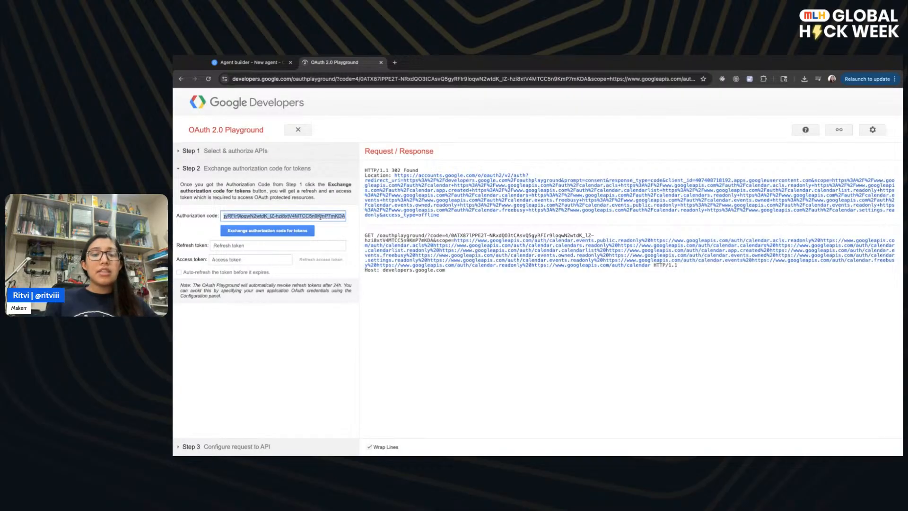
left_click(251, 62)
left_click(494, 315)
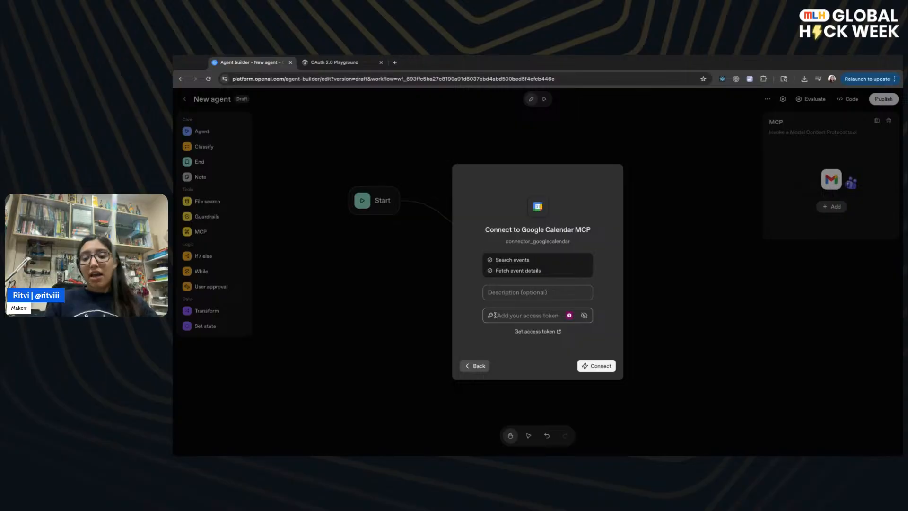
key("ctrl+v")
left_click(606, 368)
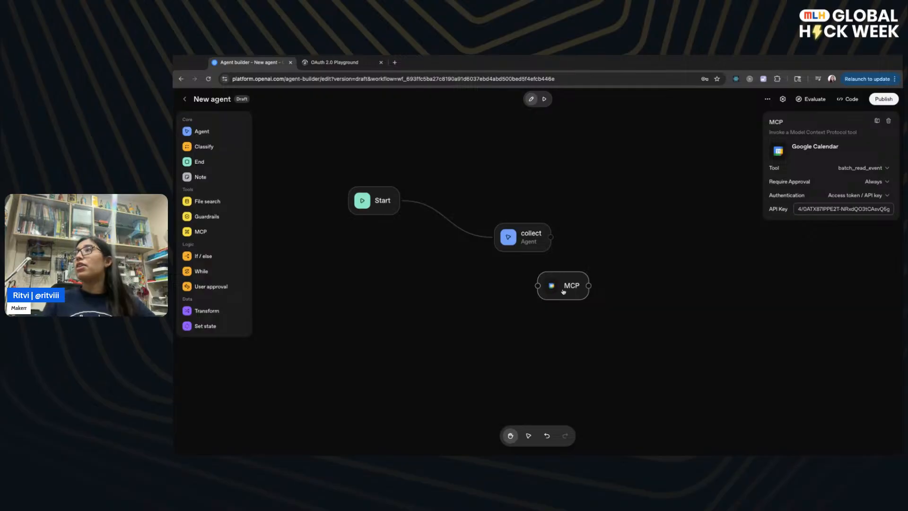
- Delete the collect agent node from the workflow and move the Google Calendar MCP node into its place
left_click_drag(558, 287, 589, 293)
left_click(518, 238)
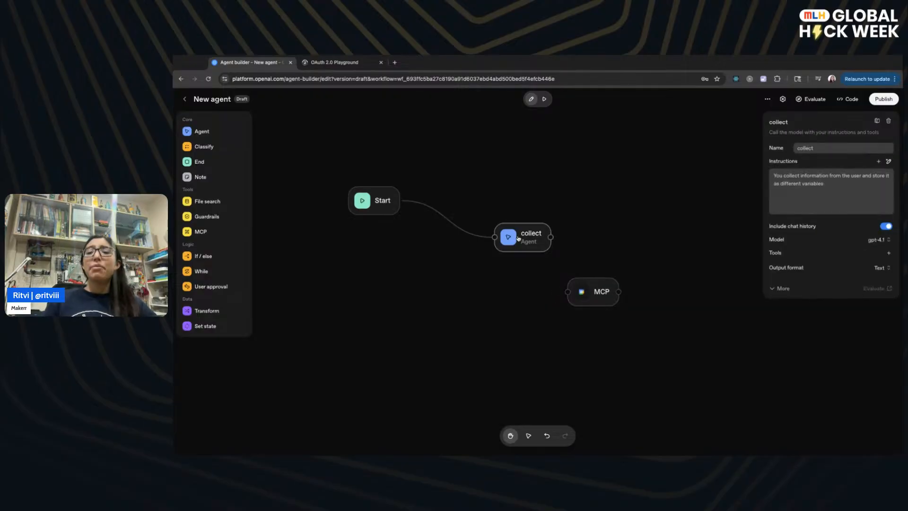
key("Delete")
left_click_drag(581, 293, 526, 227)
- Try connecting the Start node directly to the Google Calendar MCP node, and remove that connection
left_click(400, 201)
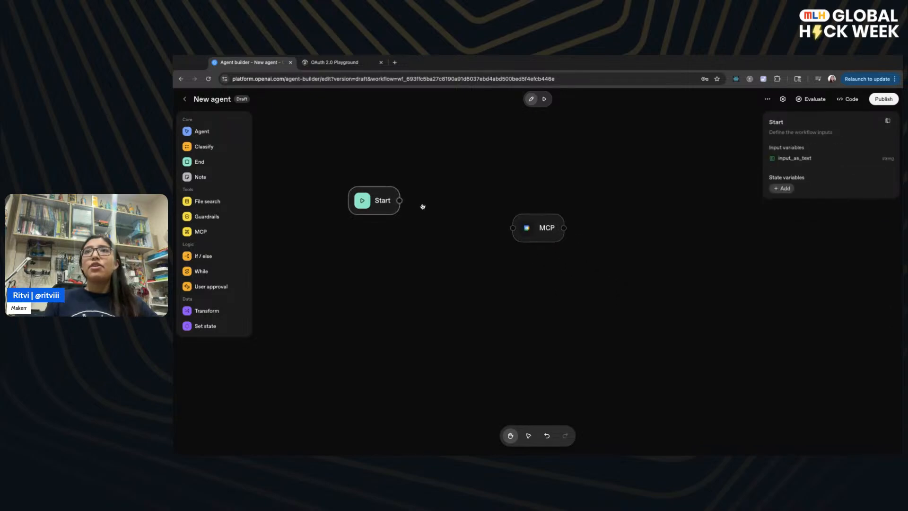
left_click_drag(400, 201, 512, 228)
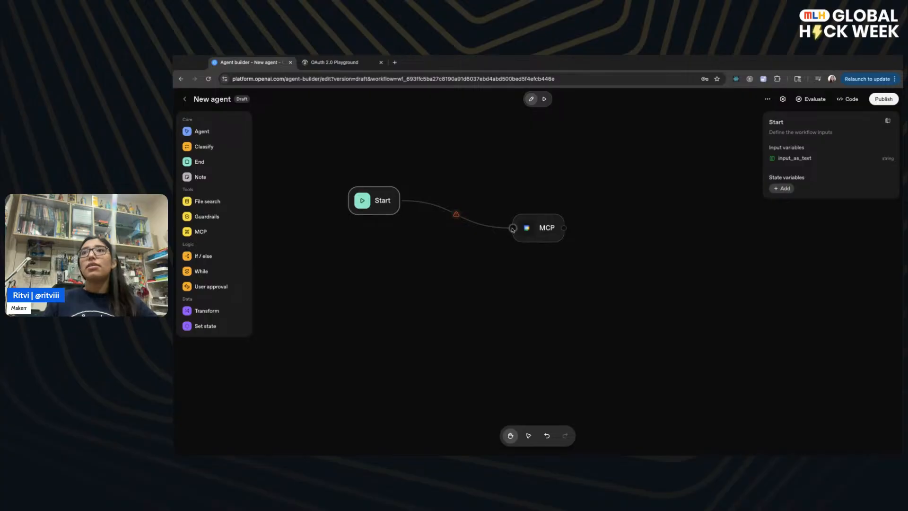
left_click(493, 226)
key("BackSpace")
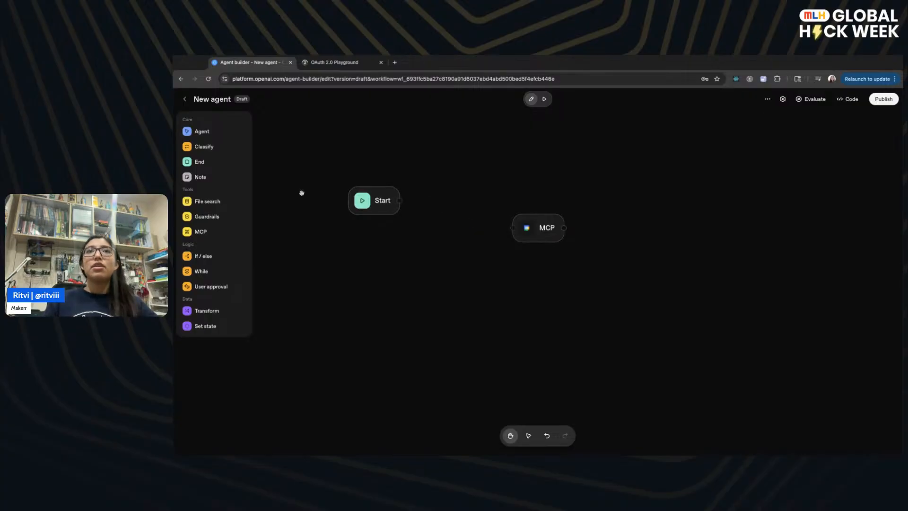
- Add a new Agent node near the Start node, and connect Start to Agent and Agent to the MCP node
left_click(369, 208)
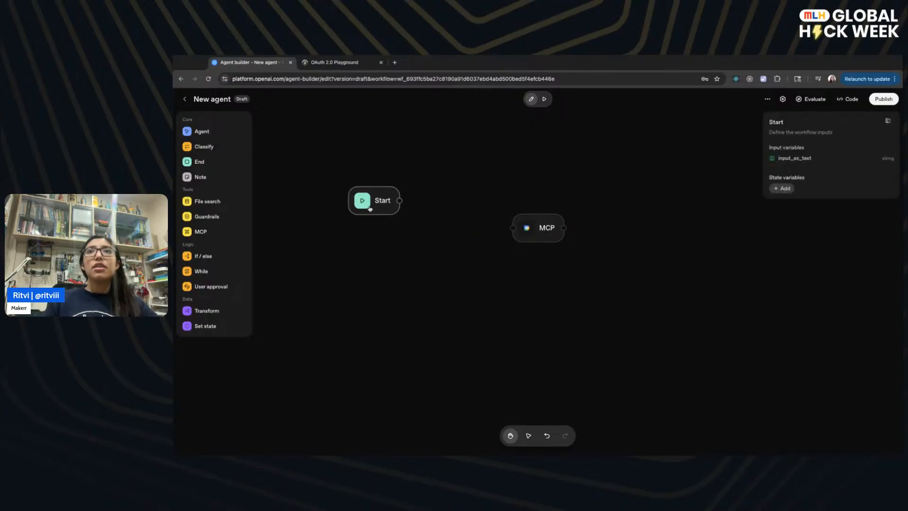
left_click(215, 131)
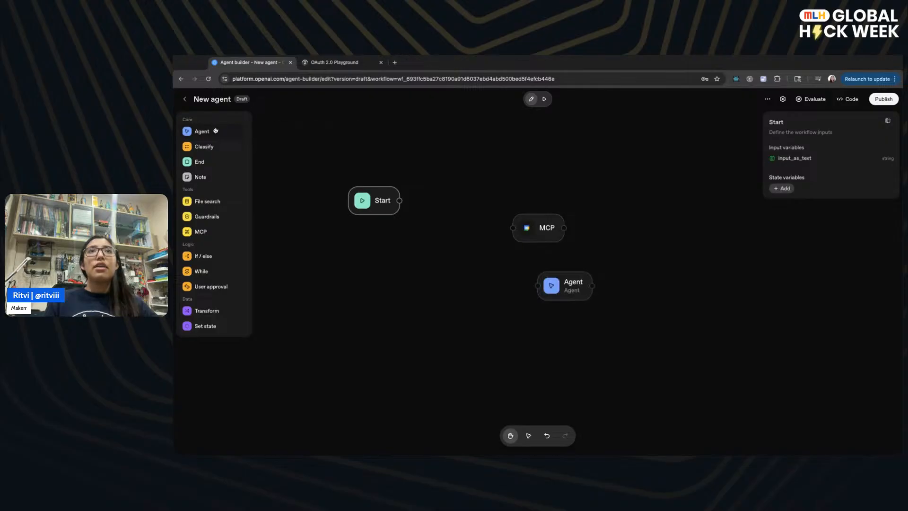
left_click_drag(568, 296, 460, 193)
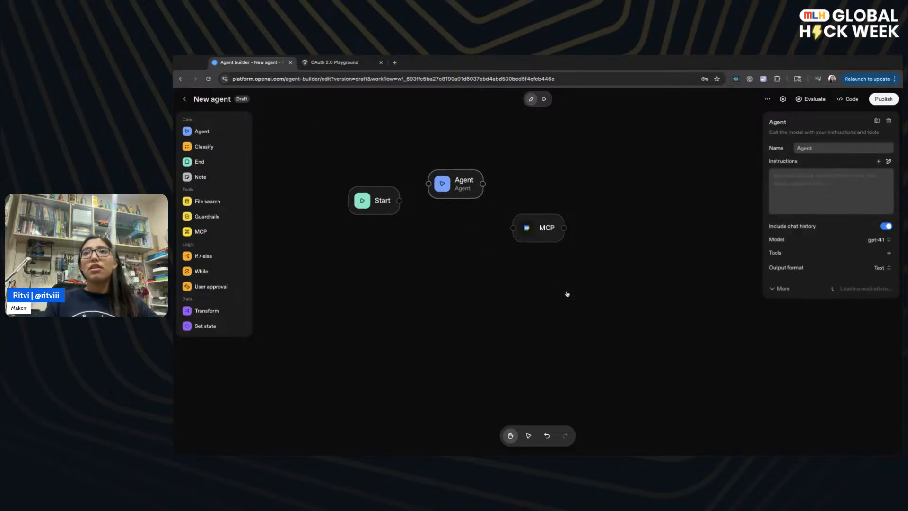
left_click_drag(399, 201, 431, 182)
left_click_drag(485, 183, 513, 228)
- Set the Google Calendar MCP node's approval requirement to Never and its tool to read_event_all_fields
left_click(529, 232)
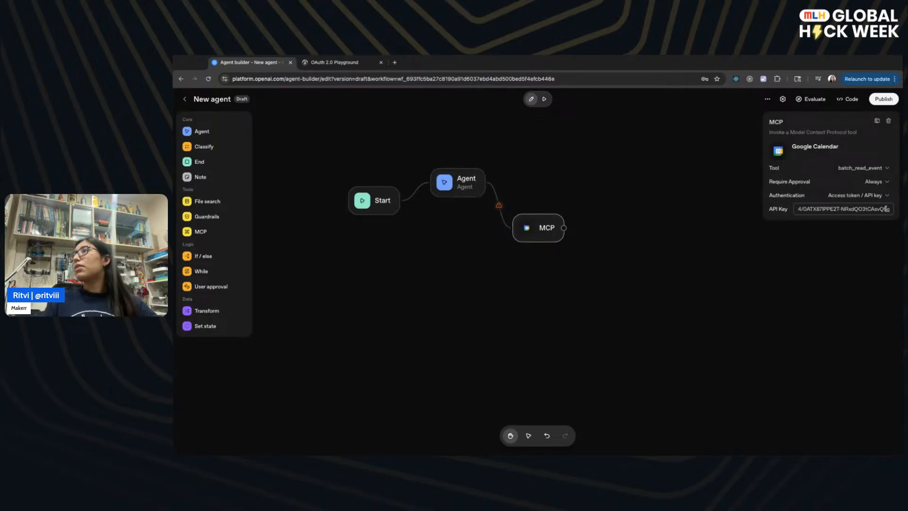
left_click(874, 181)
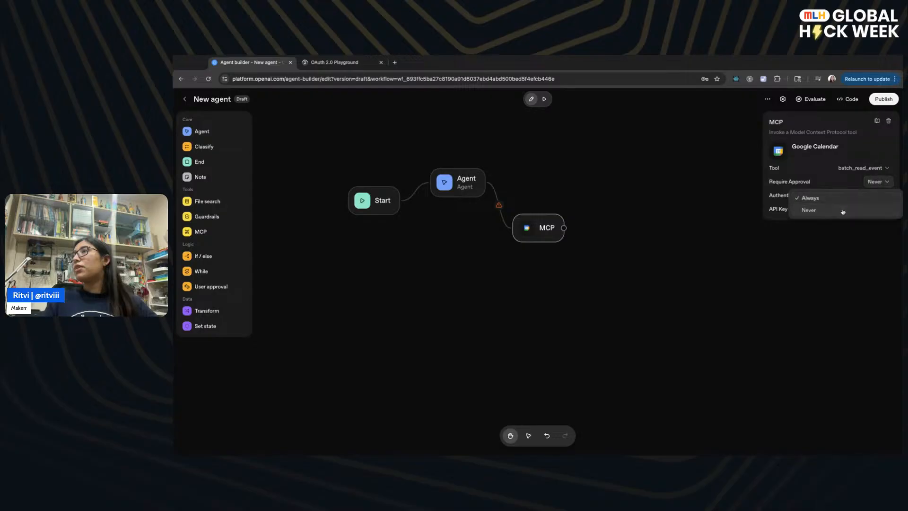
left_click(863, 197)
left_click(853, 171)
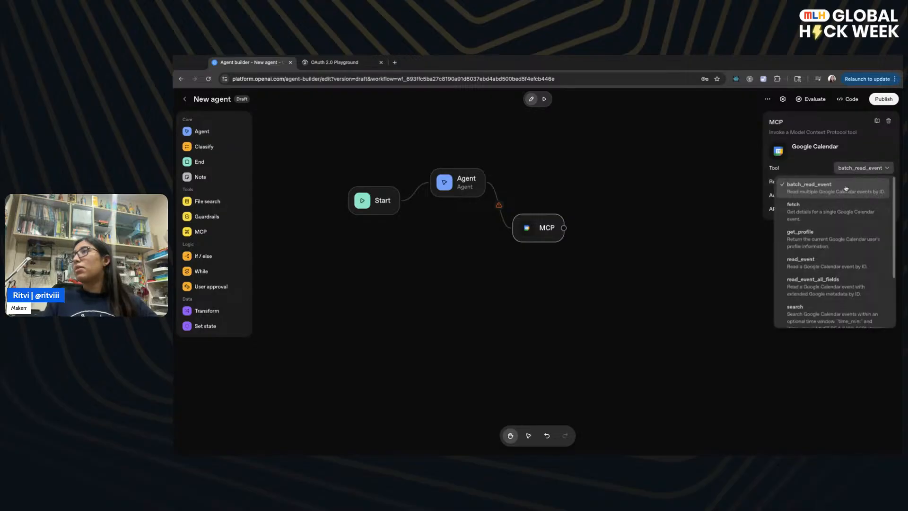
scroll(827, 246, "down", 2)
scroll(827, 250, "down", 1)
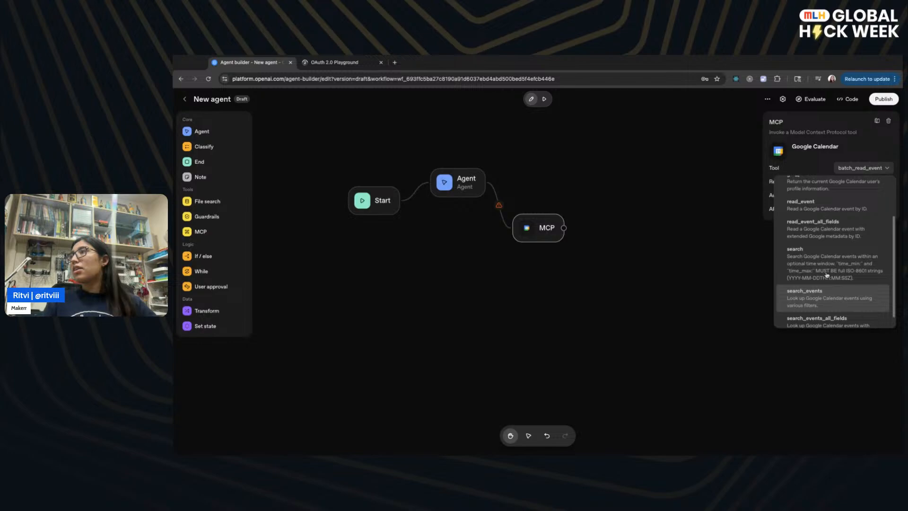
scroll(827, 270, "up", 3)
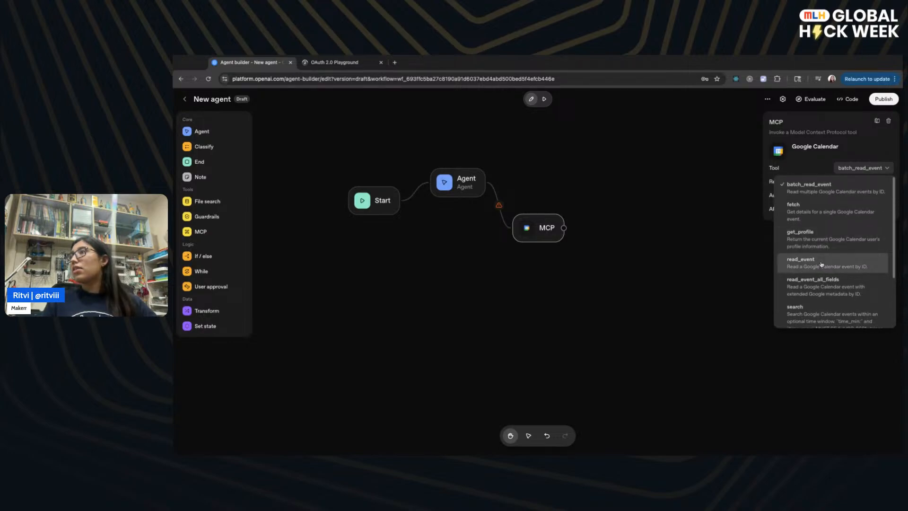
left_click(823, 283)
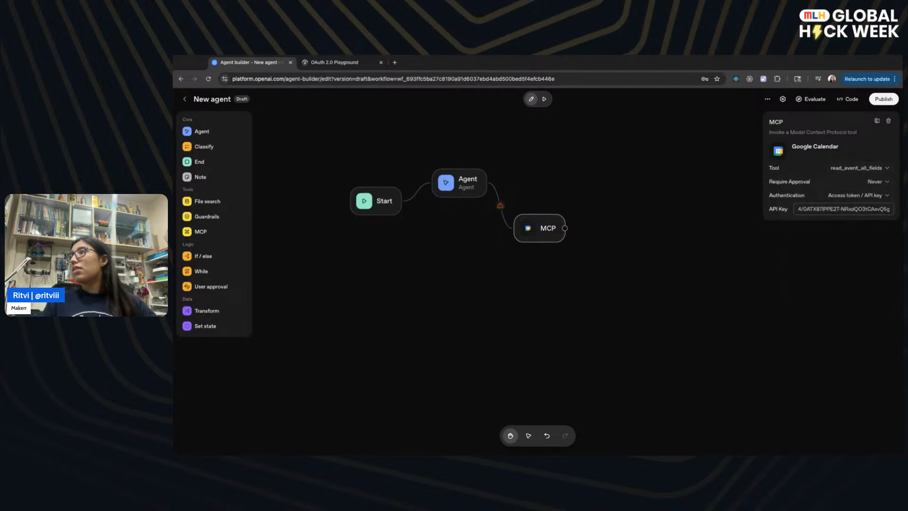
- Change the Google Calendar MCP node's tool to fetch and check its authentication options
left_click(851, 167)
scroll(832, 215, "up", 2)
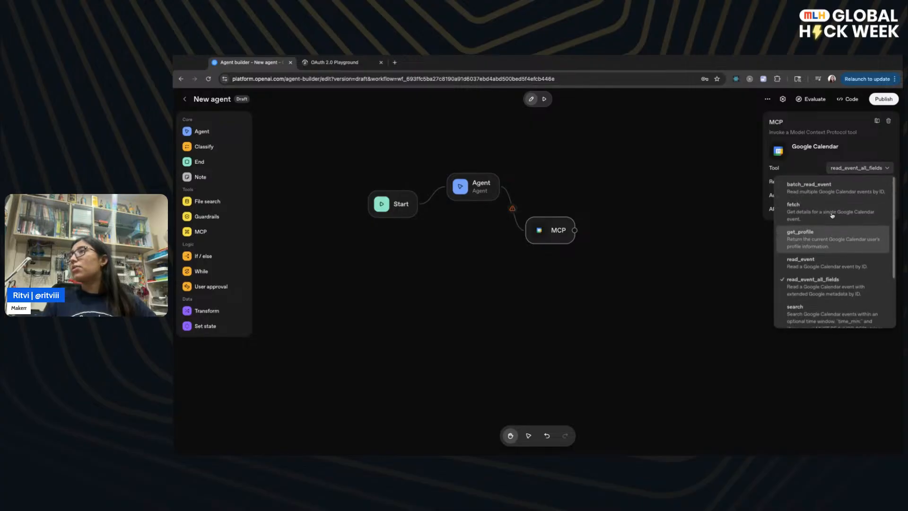
left_click(829, 206)
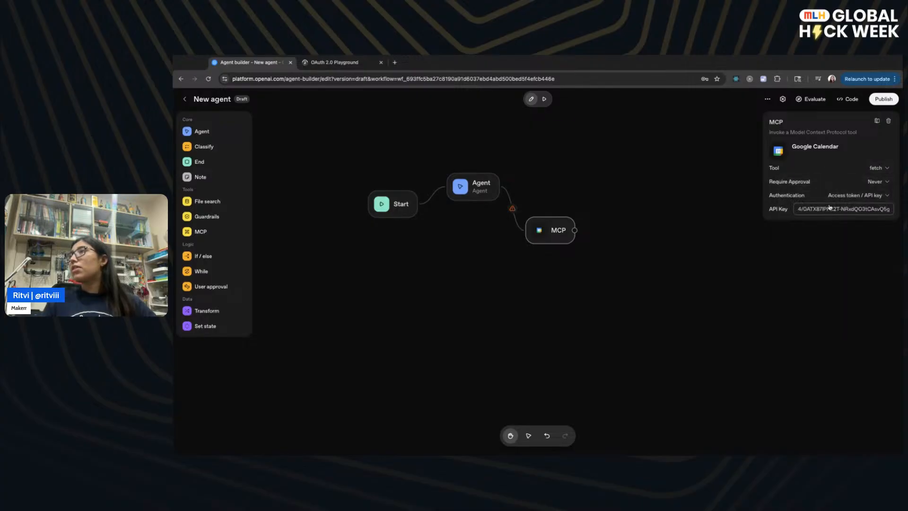
left_click(863, 195)
left_click(846, 224)
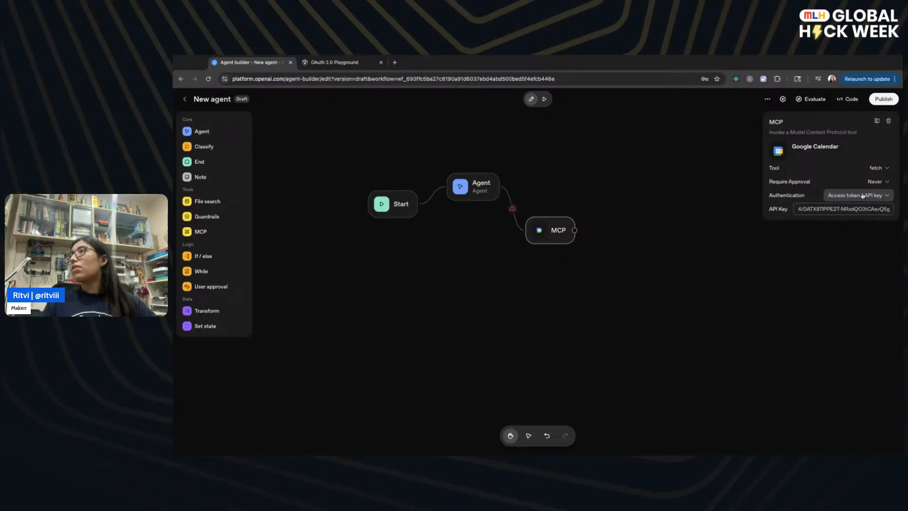
- Delete the Google Calendar MCP node from the workflow
left_click(720, 173)
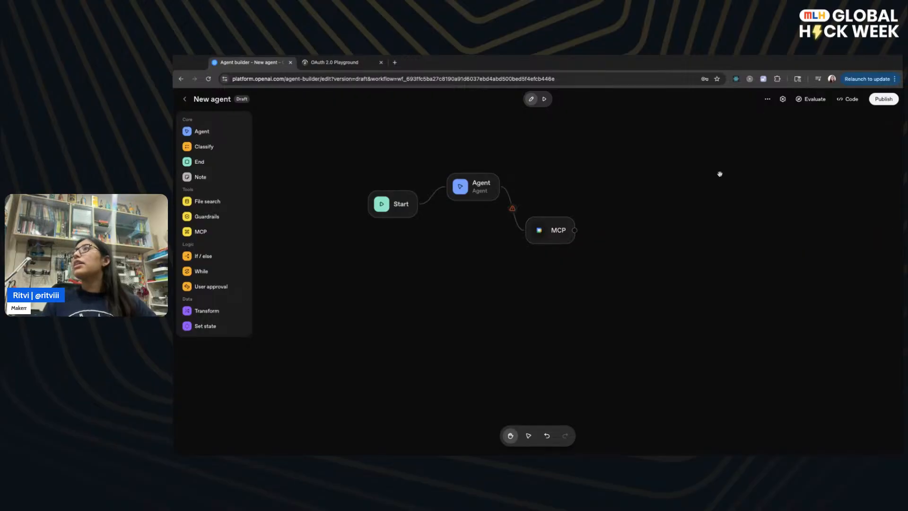
left_click(560, 234)
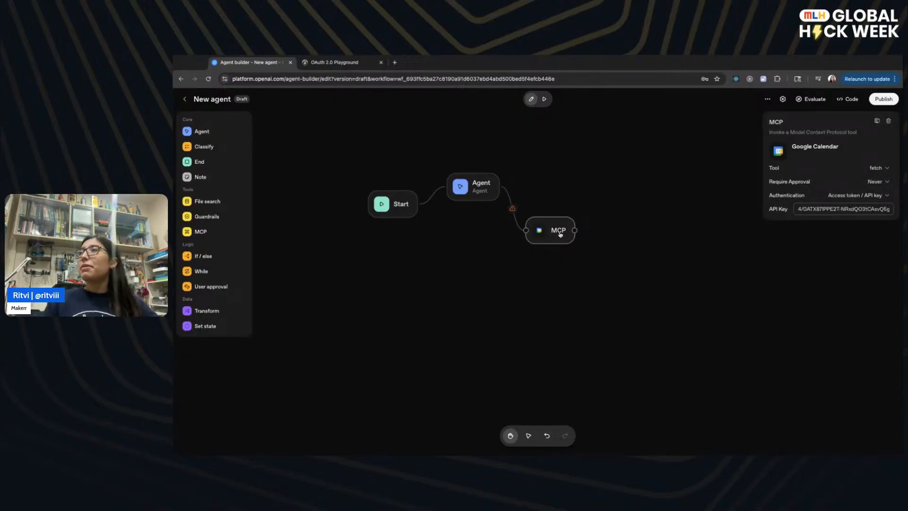
key("BackSpace")
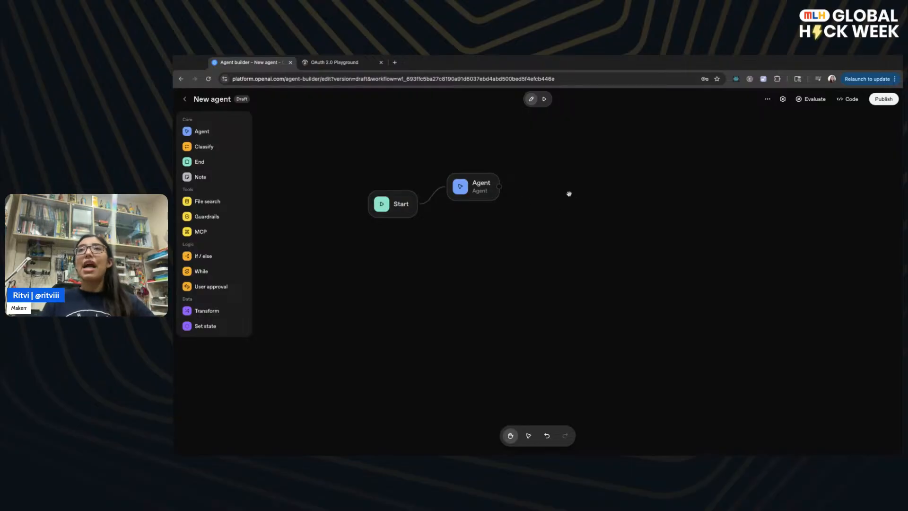
- Switch to the OAuth 2.0 Playground, reset it to API selection, and examine the available APIs and the scopes of Google Sheets API v4
left_click(338, 62)
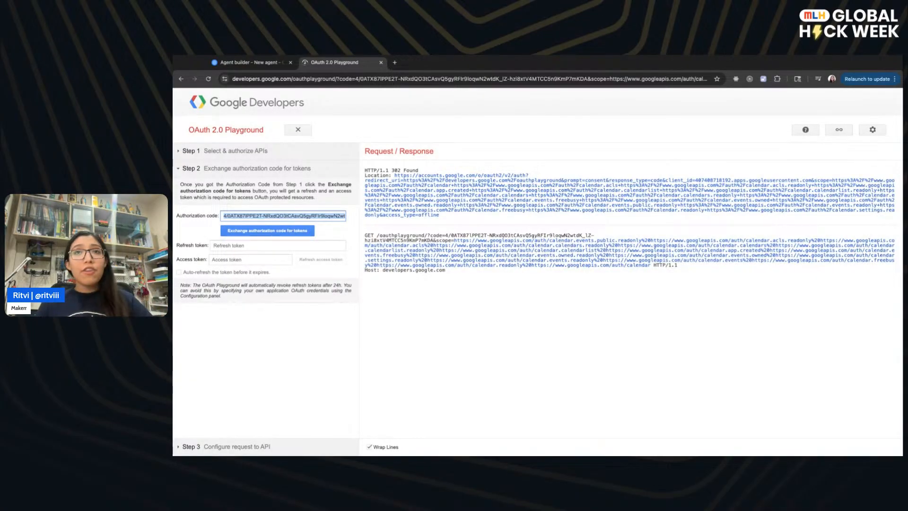
left_click(289, 132)
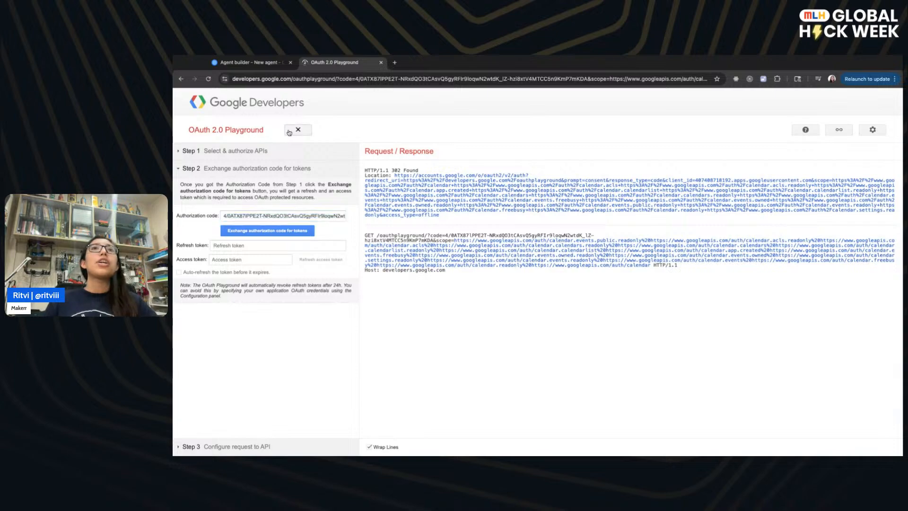
scroll(270, 207, "down", 20)
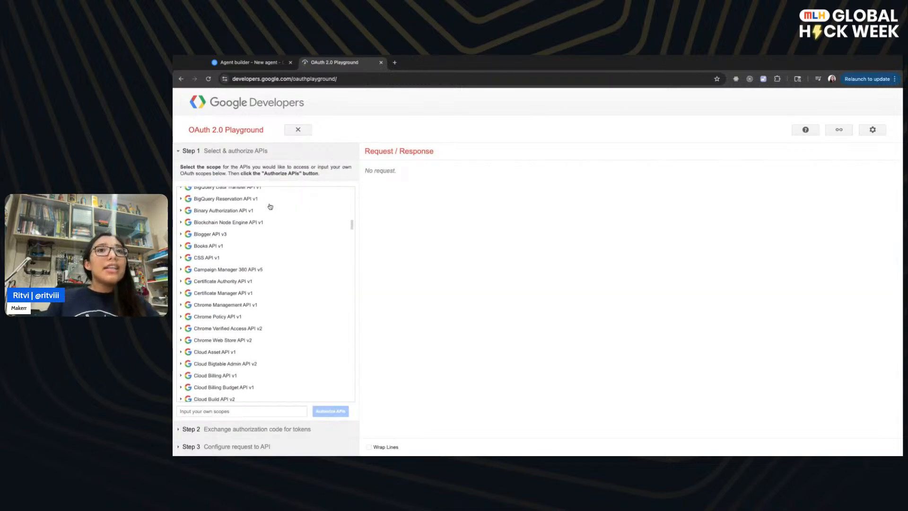
scroll(269, 295, "down", 20)
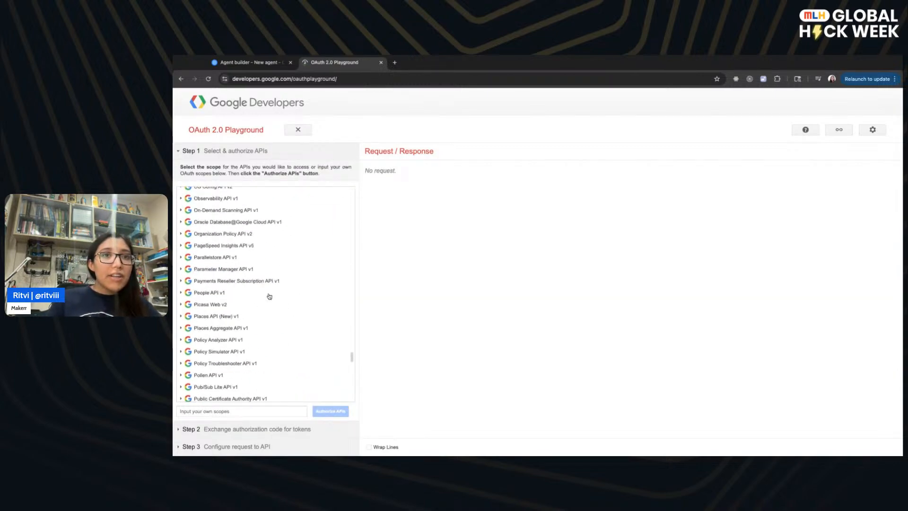
scroll(265, 298, "up", 15)
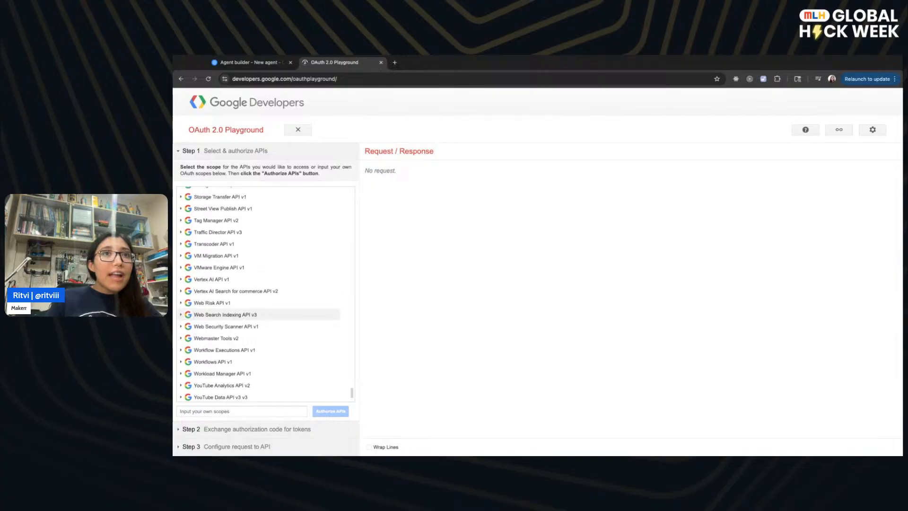
scroll(265, 313, "up", 12)
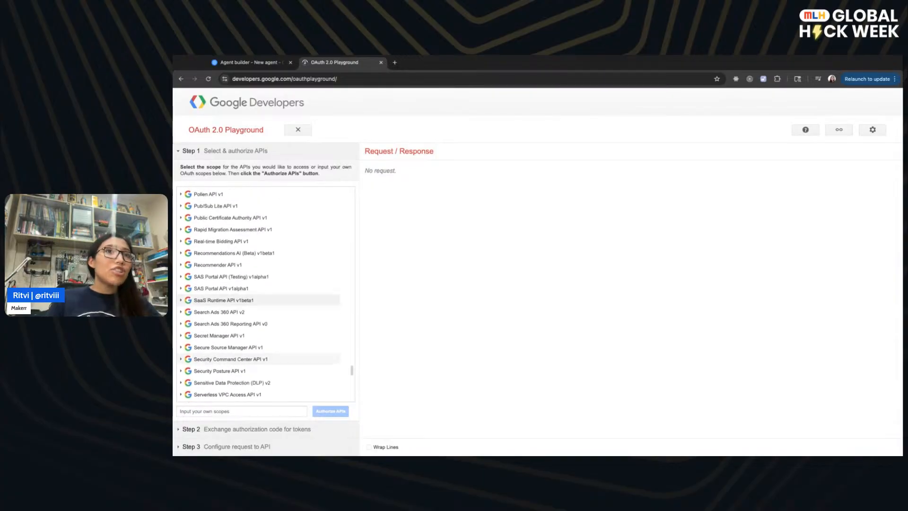
scroll(264, 315, "up", 5)
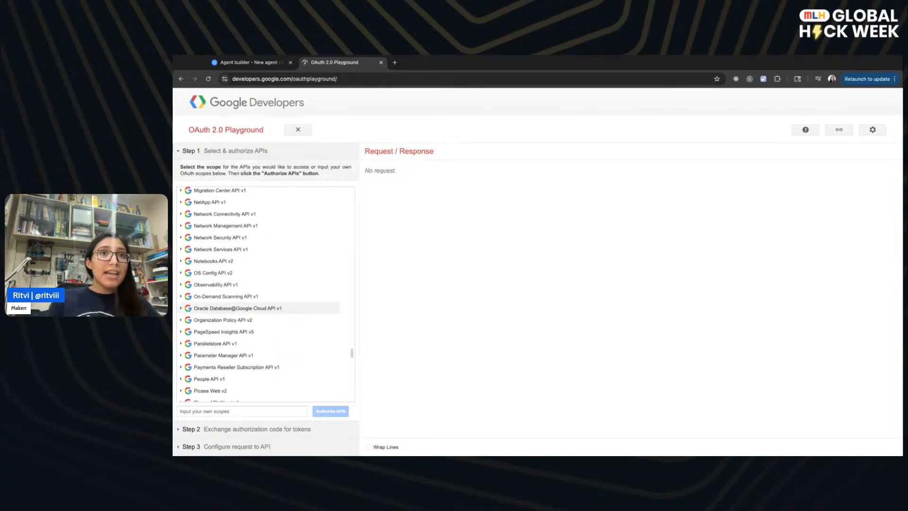
scroll(265, 308, "up", 10)
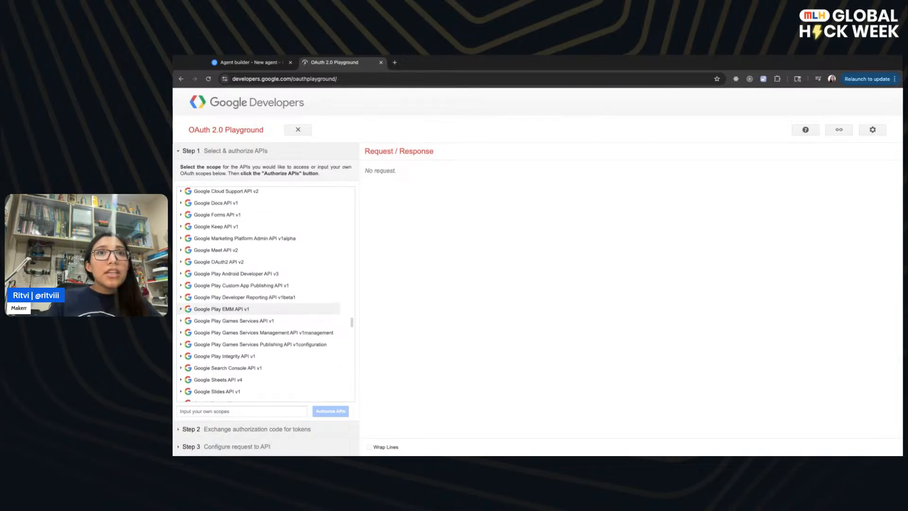
scroll(260, 296, "down", 4)
scroll(267, 275, "down", 1)
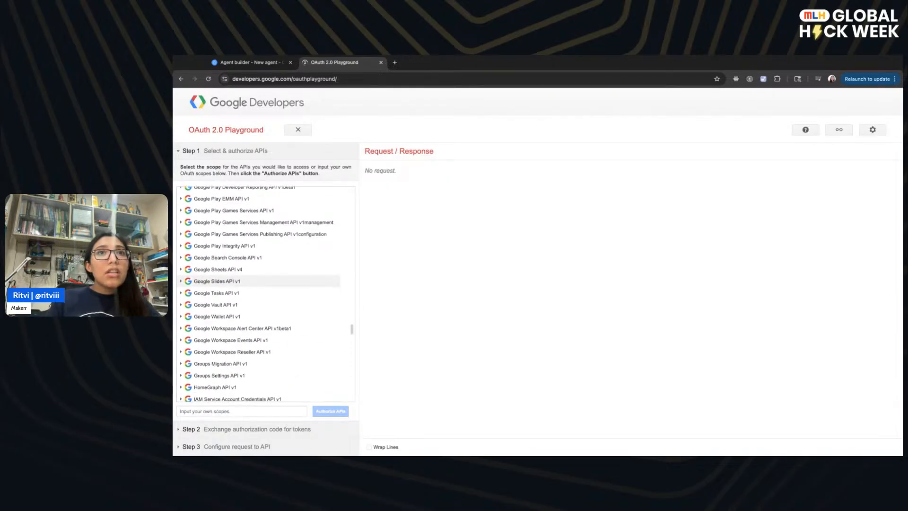
left_click(266, 270)
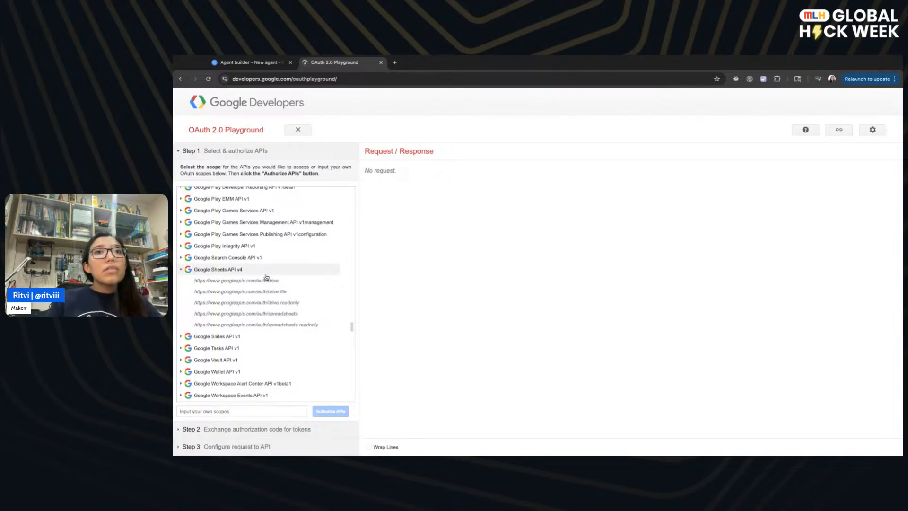
scroll(266, 277, "up", 3)
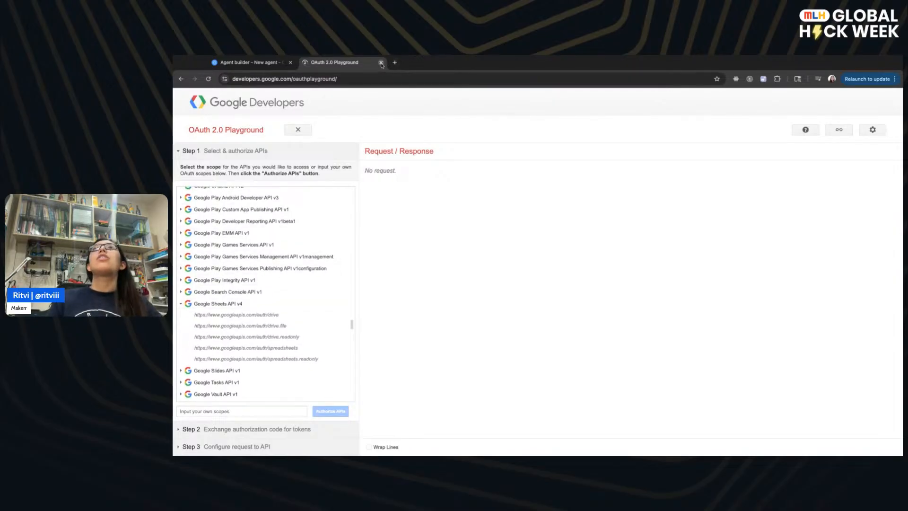
- Close the OAuth 2.0 Playground and add a new MCP node below the Agent node in Agent Builder
left_click(382, 63)
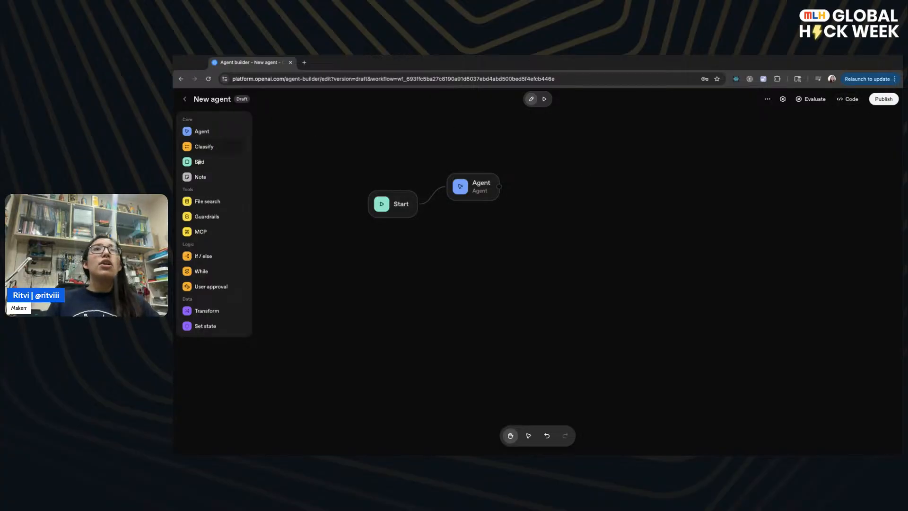
left_click_drag(204, 231, 560, 290)
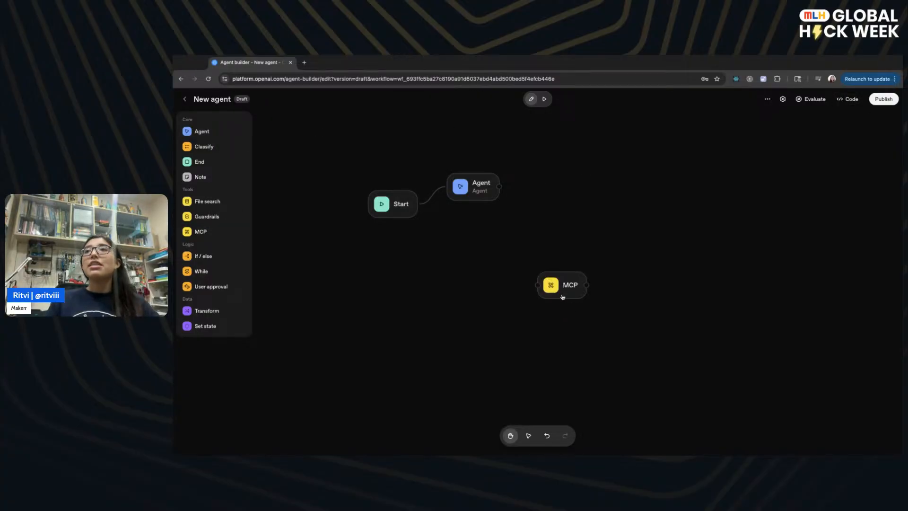
- Open the new MCP node's server selection and examine the OpenAI connectors and the third-party servers from other developers
left_click(563, 297)
left_click(844, 207)
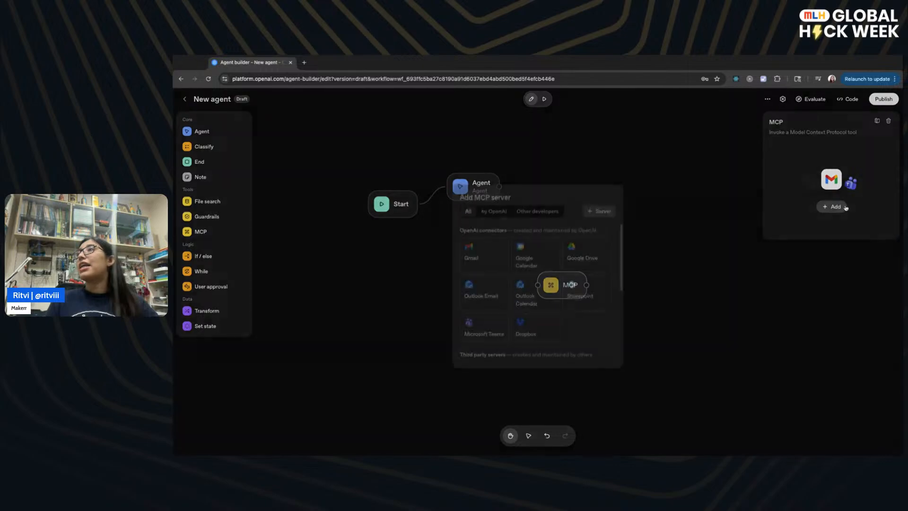
scroll(546, 248, "down", 5)
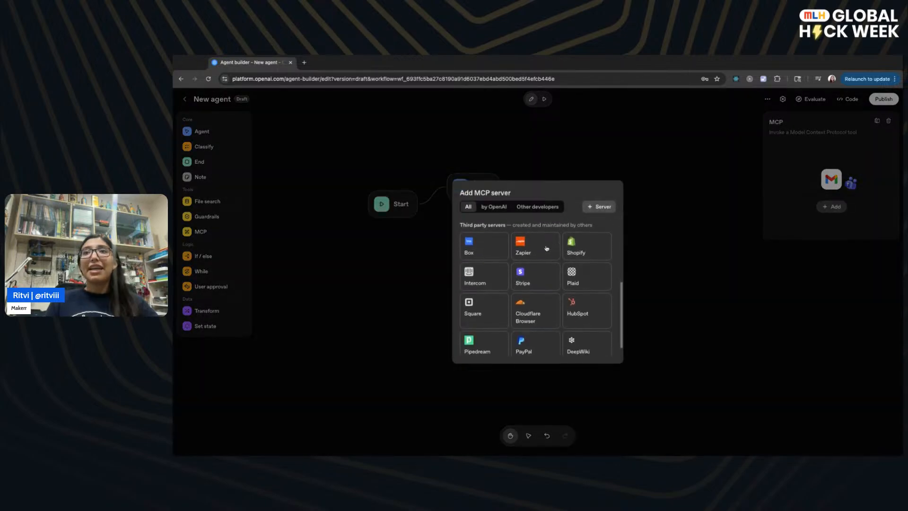
scroll(546, 248, "down", 1)
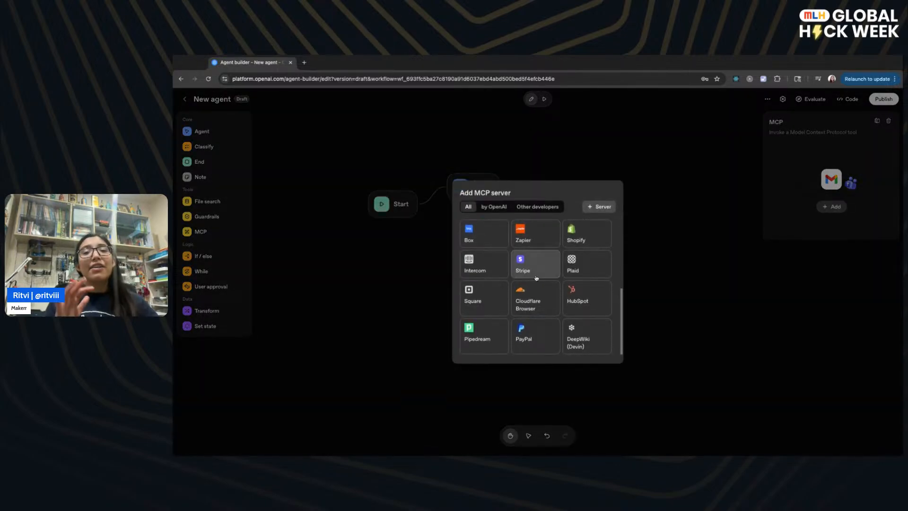
left_click(494, 207)
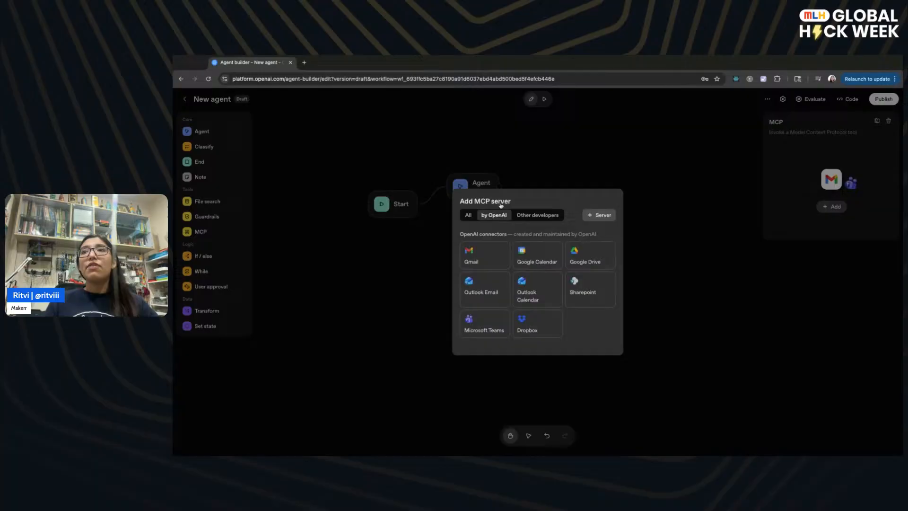
left_click(536, 218)
scroll(537, 274, "down", 1)
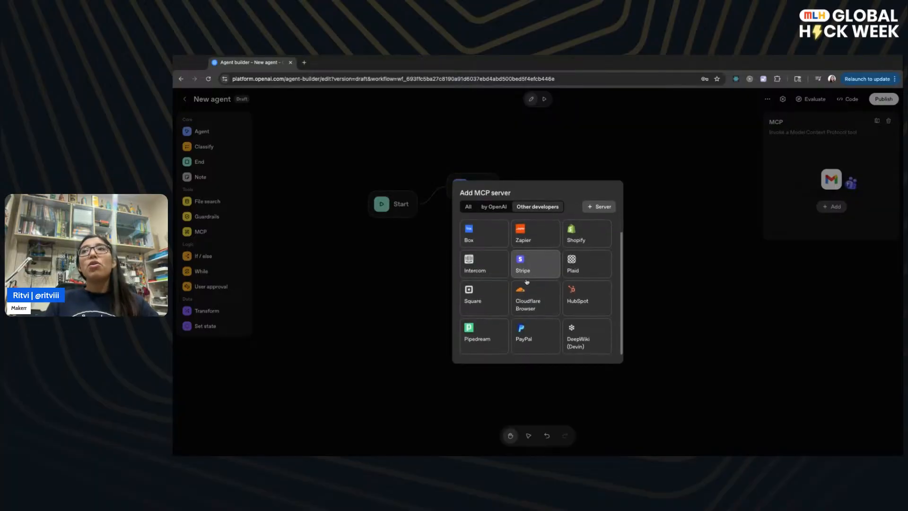
- Examine the custom MCP server connection form and its authentication options, then return to the server list
left_click(598, 208)
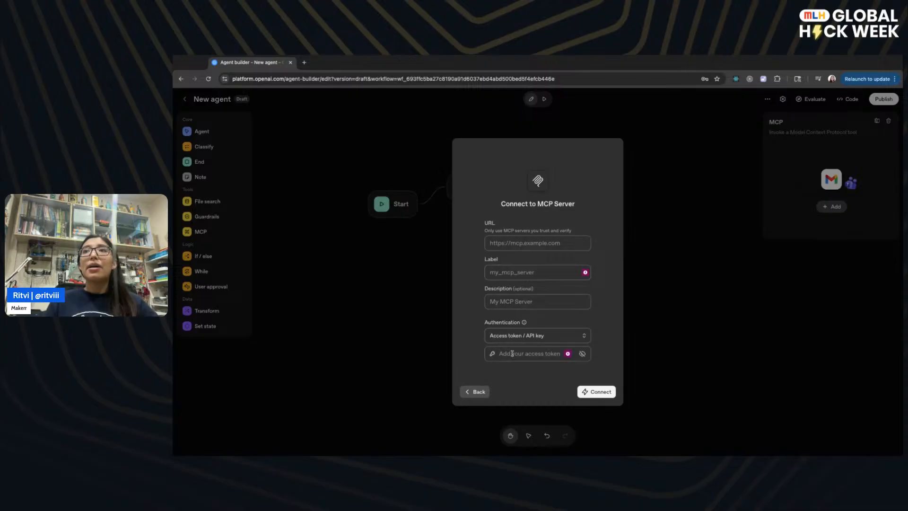
left_click(506, 338)
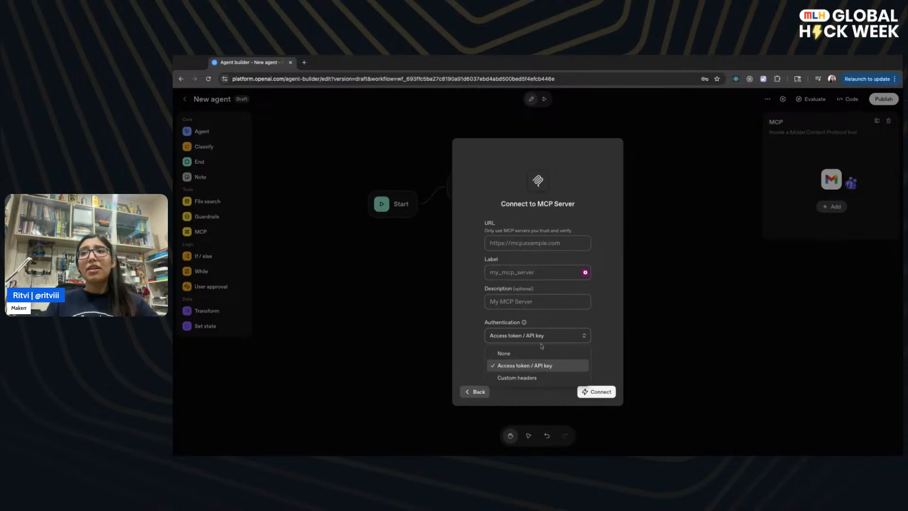
left_click(550, 319)
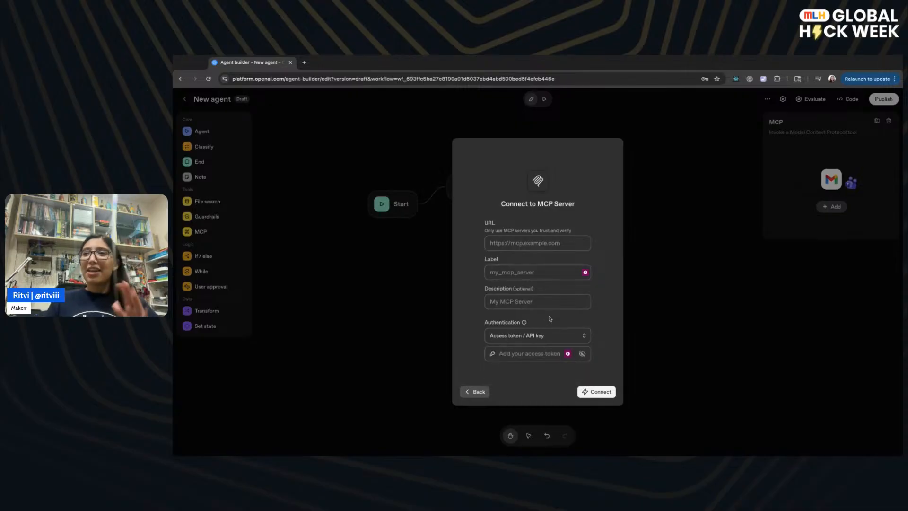
left_click(472, 391)
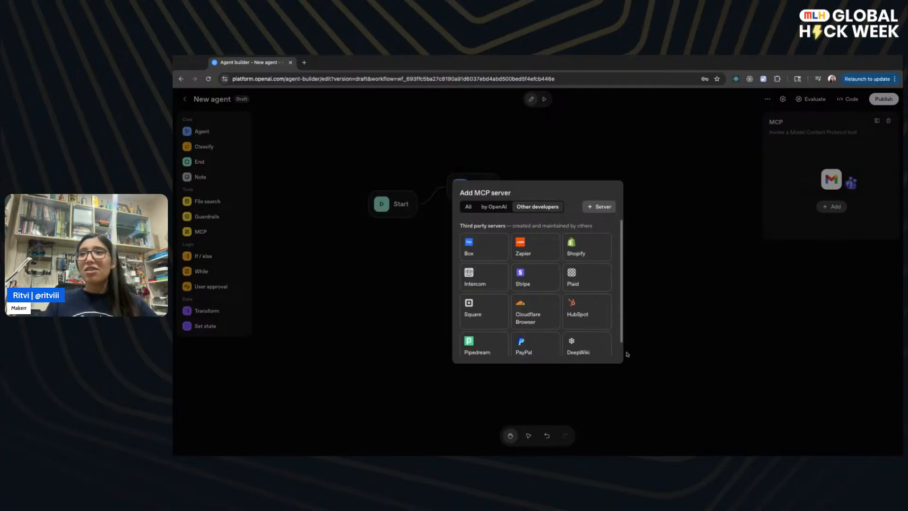
- Close the MCP server selection and delete the MCP node from the workflow
left_click(679, 240)
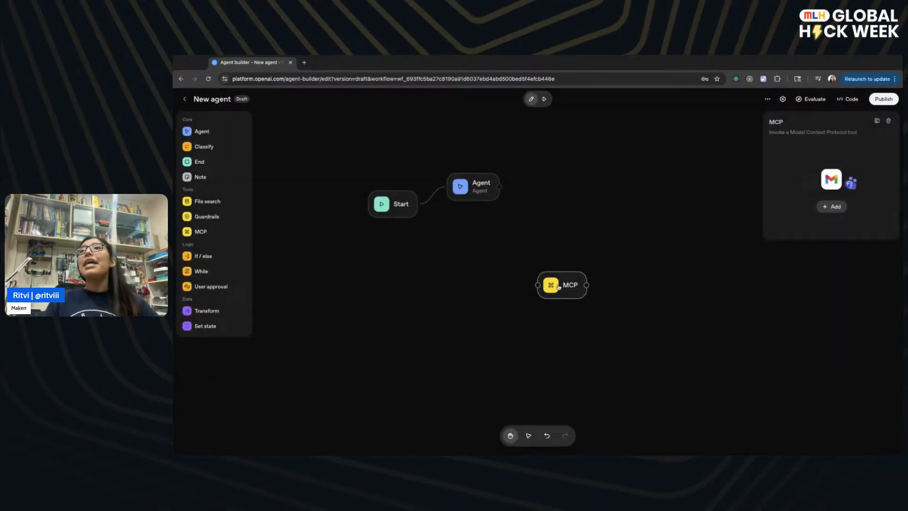
key("BackSpace")
- Examine the Agent node's additional settings and available tools, including the Function definition dialog and its Generate option, without adding a tool
left_click(484, 194)
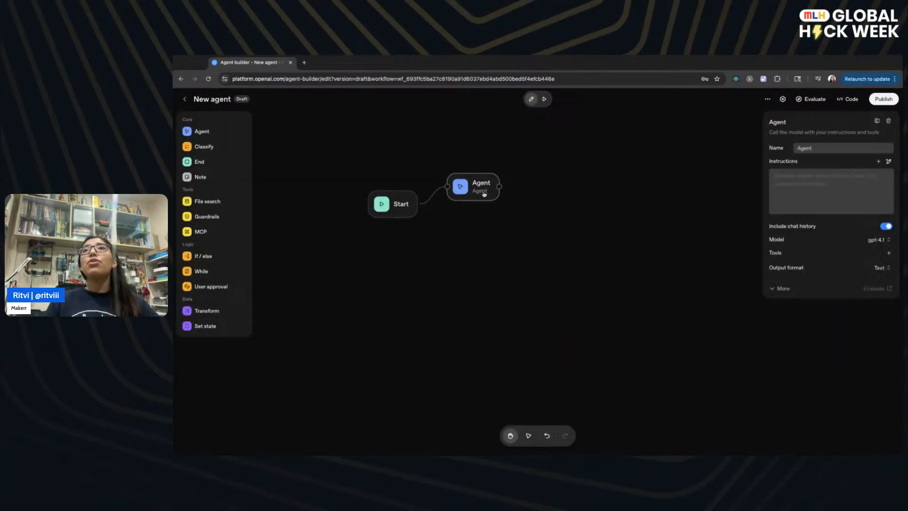
left_click(780, 288)
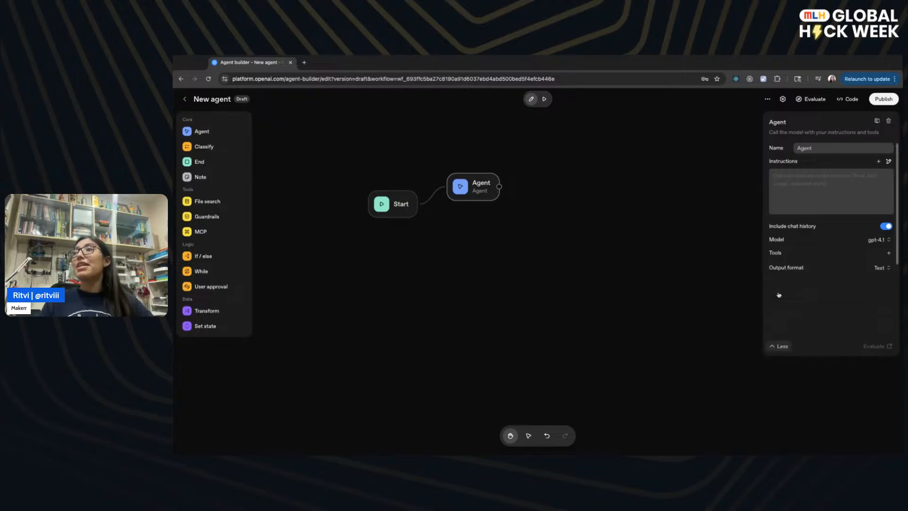
left_click(886, 253)
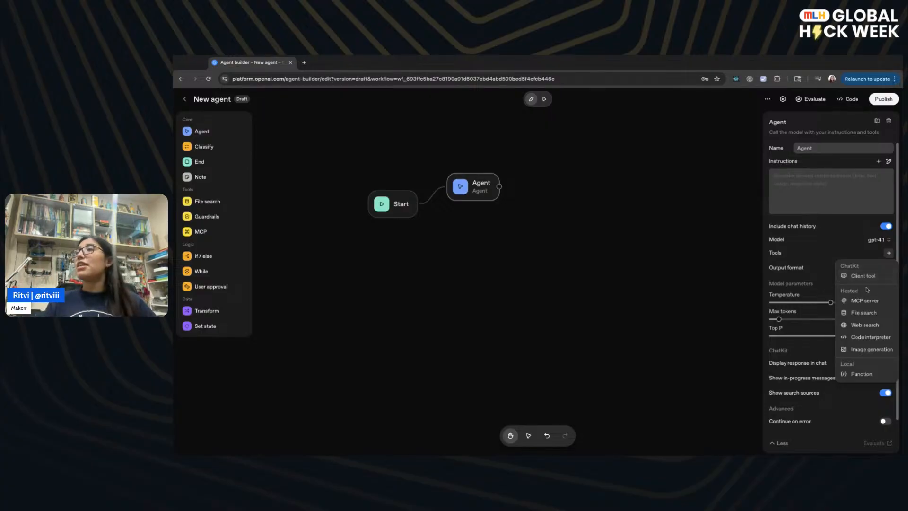
left_click(861, 374)
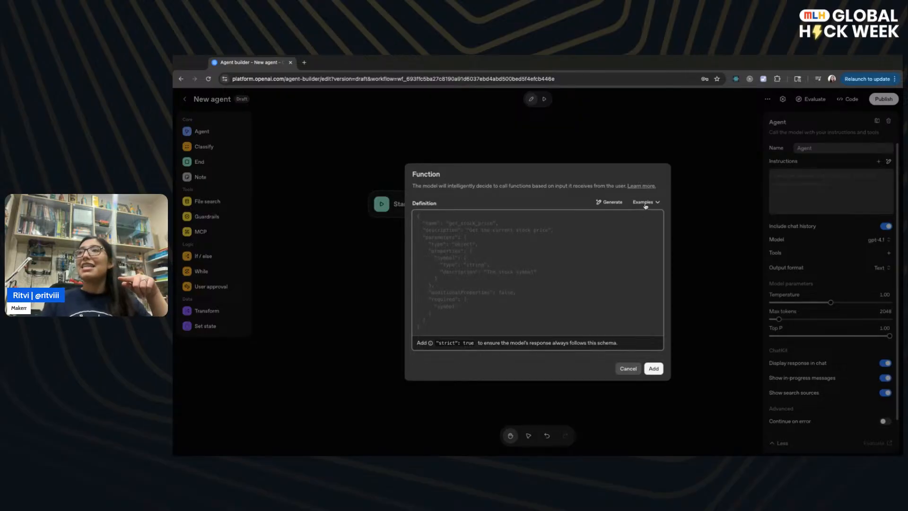
left_click(619, 202)
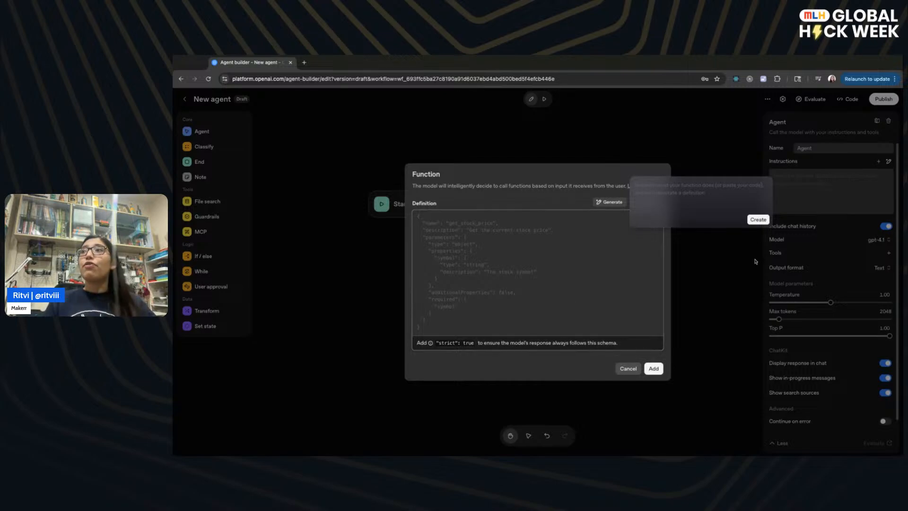
left_click(644, 288)
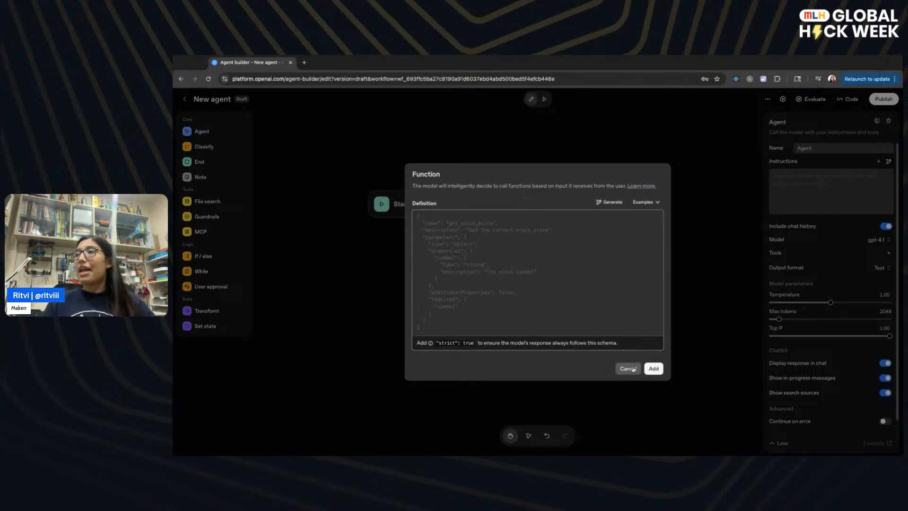
left_click(628, 369)
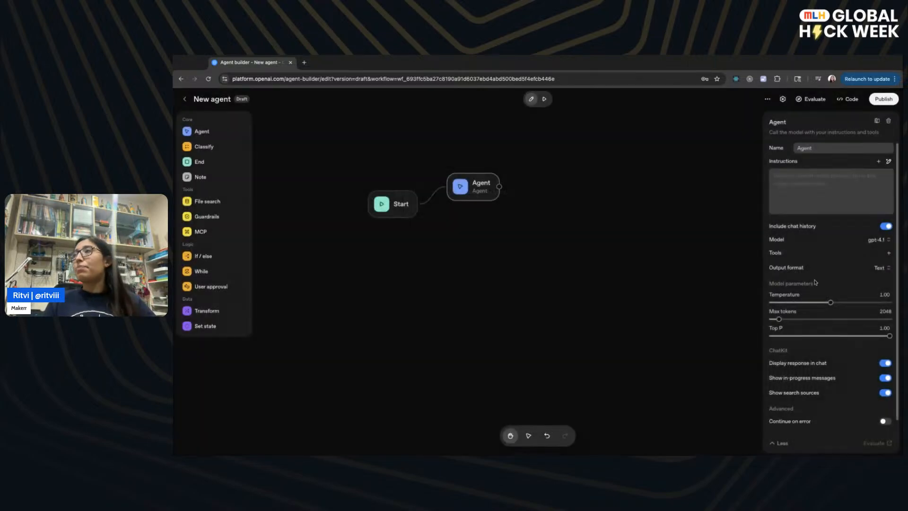
left_click(888, 250)
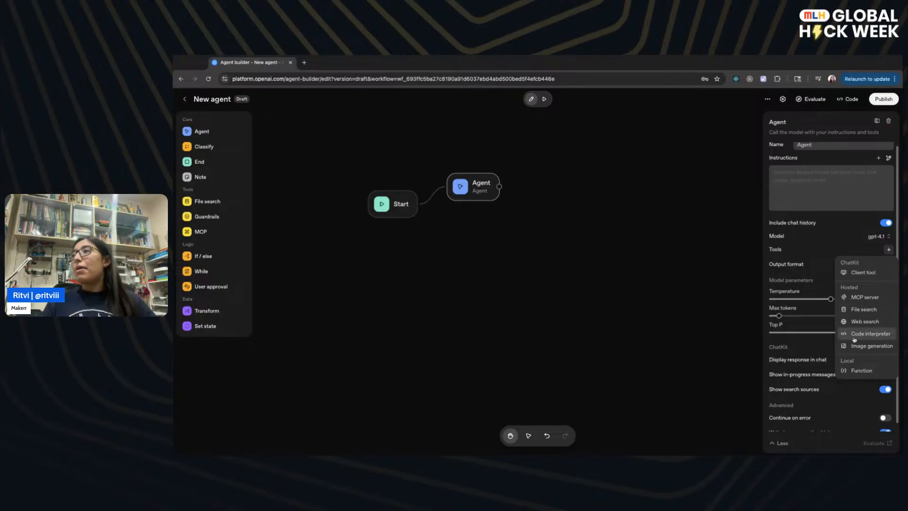
left_click(814, 263)
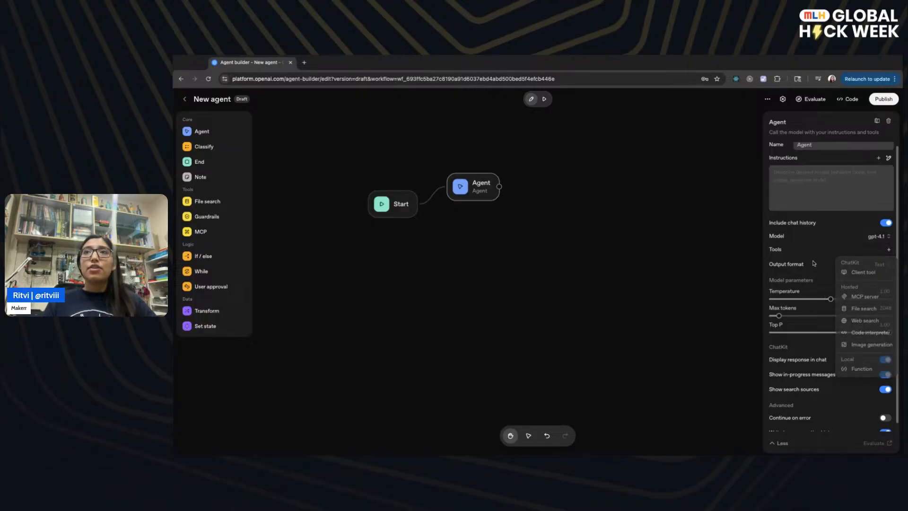
- Rename the Agent node connected to Start as "collector"
left_click(778, 187)
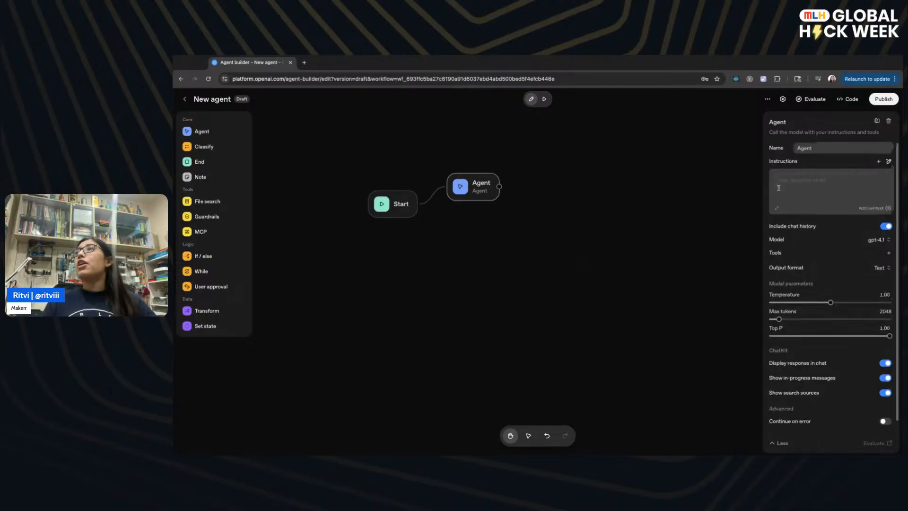
double_click(817, 149)
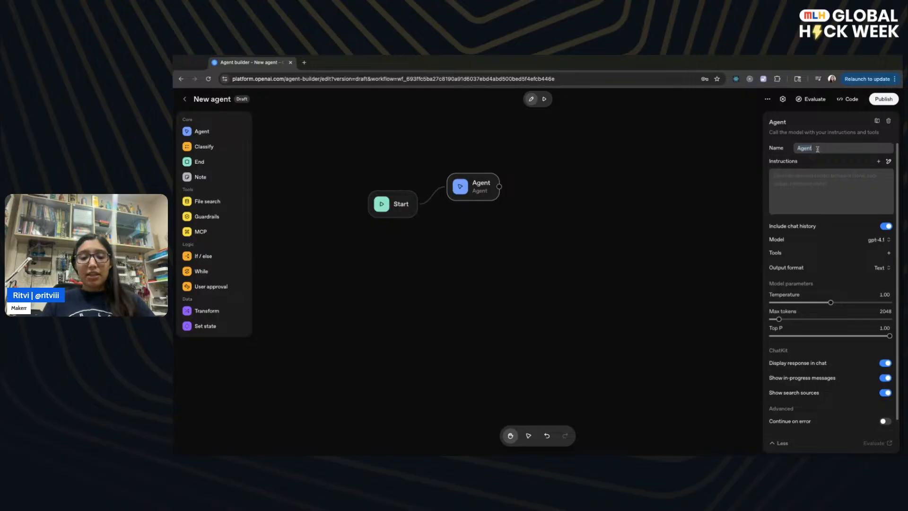
type("collector")
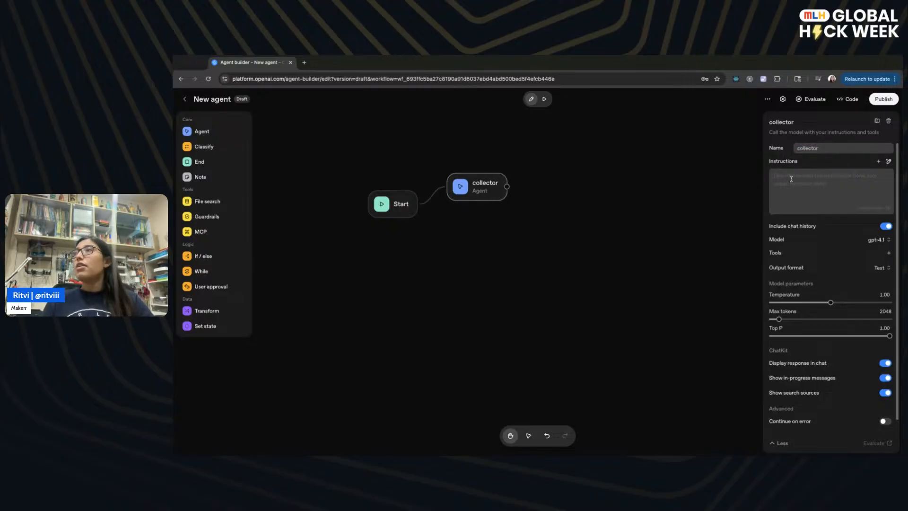
- Write the collector's instructions: "Based on the user's imput classify and store different attributes about the user like name, hobbys, location, etc"
left_click(791, 179)
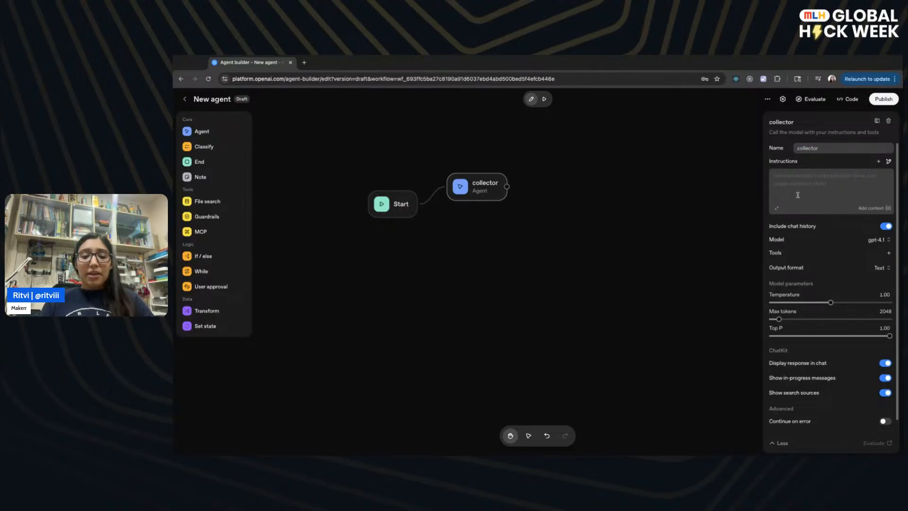
type("Based on the user's")
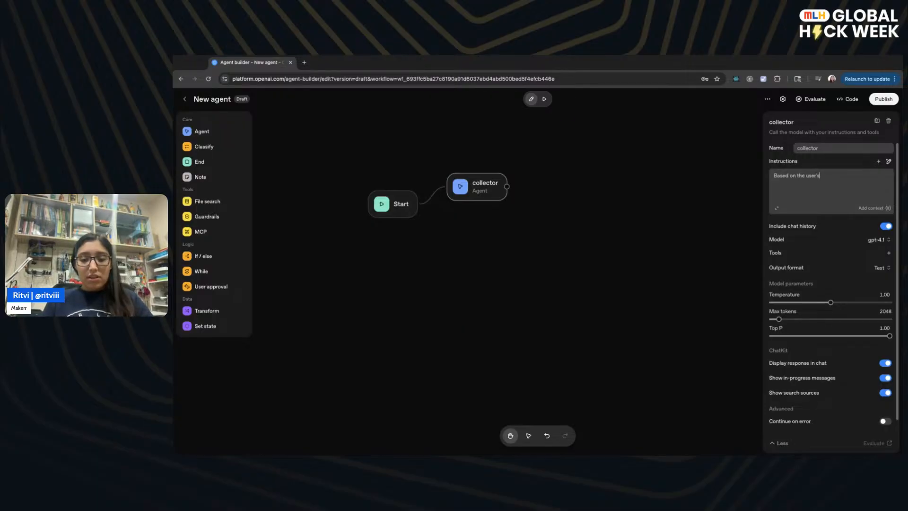
type(" imput classify and struc")
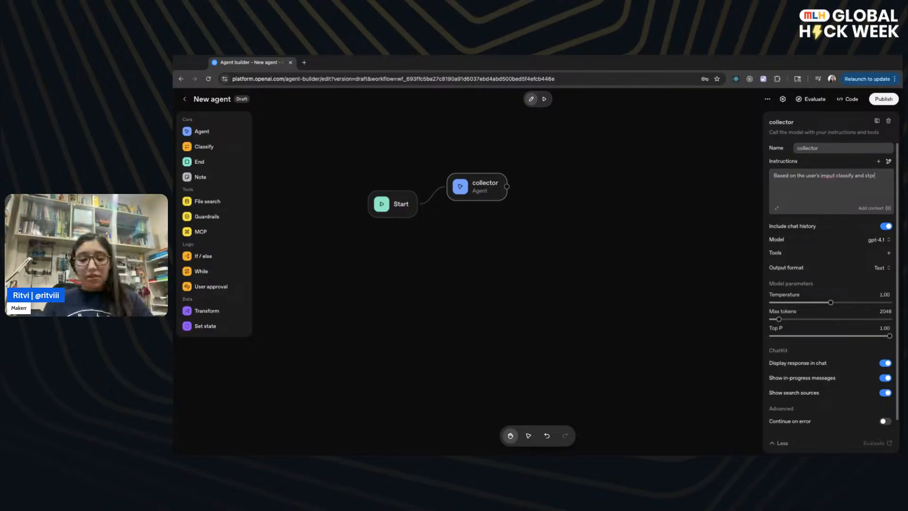
type("re ")
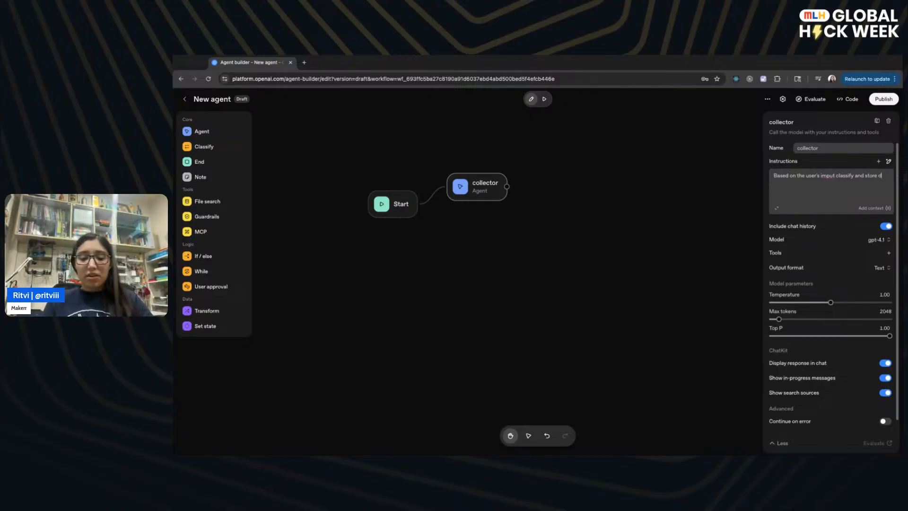
type("diff")
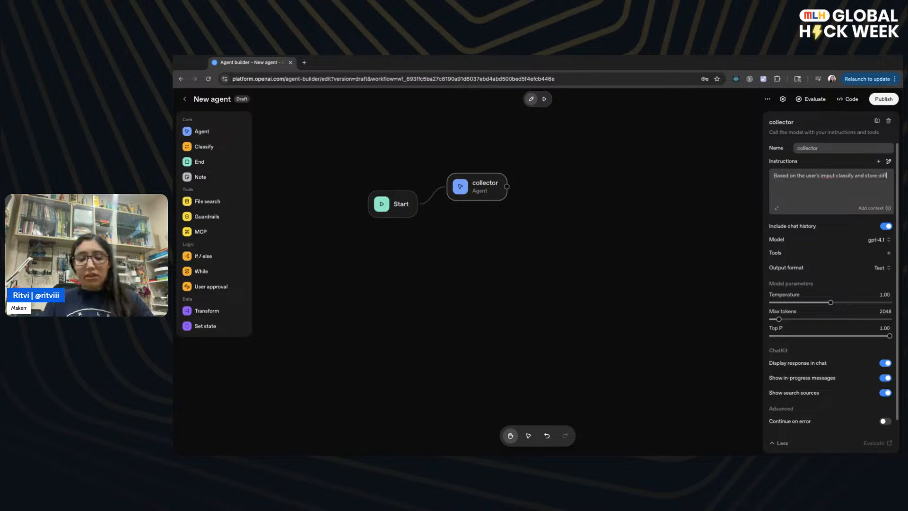
type("erent attri")
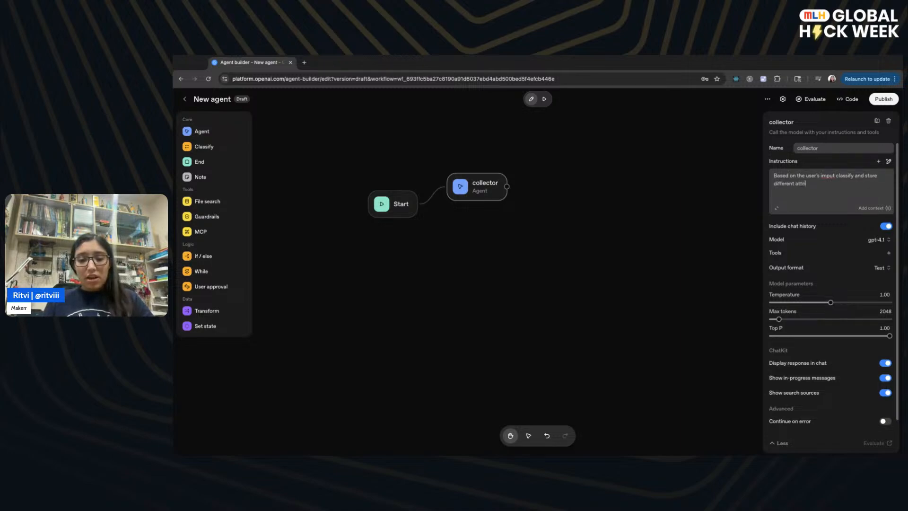
type("butes tha")
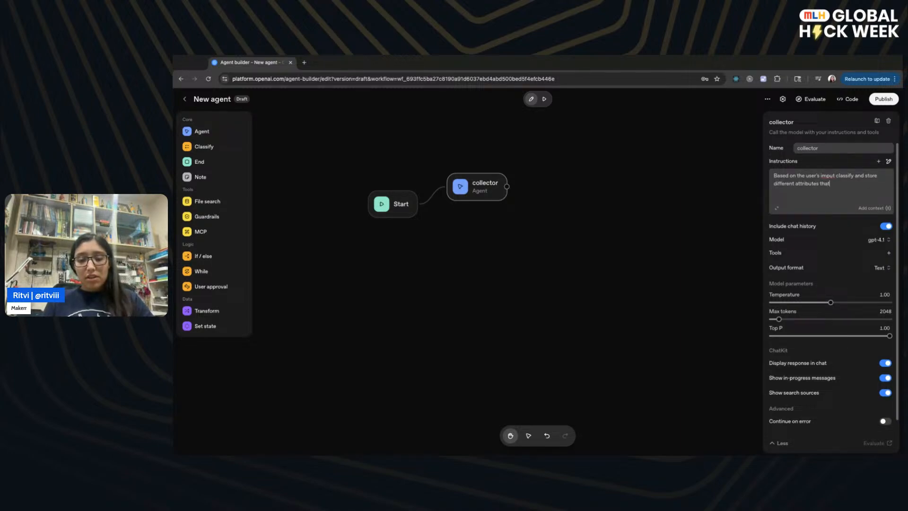
type("t")
key("BackSpace")
key("BackSpace")
key("BackSpace")
type("about")
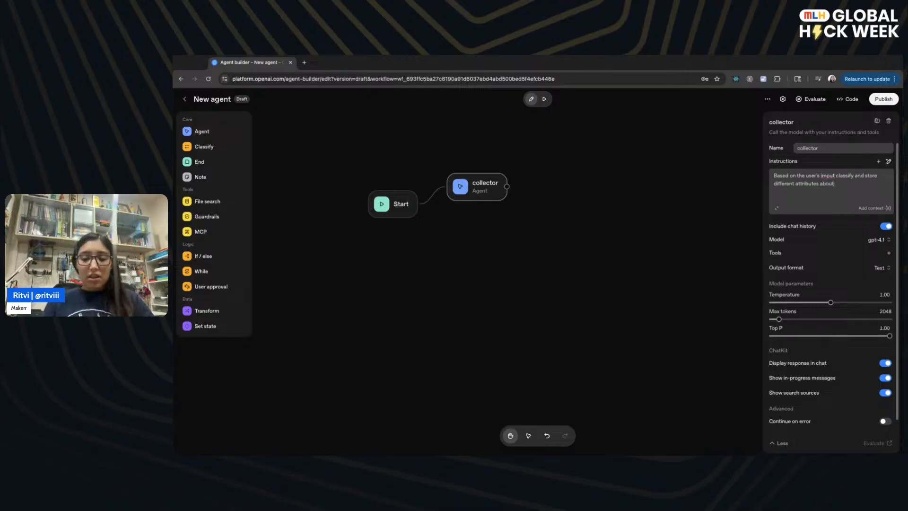
type(" the user like")
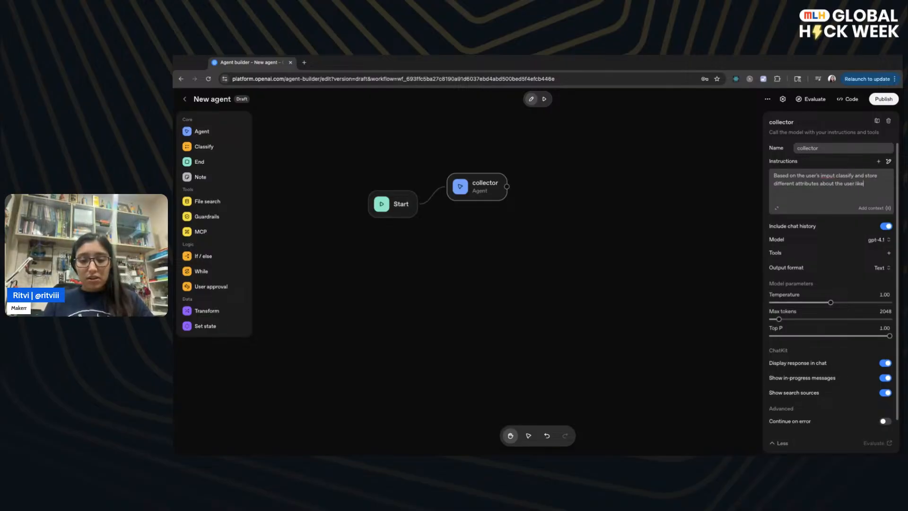
type(" name, hobby")
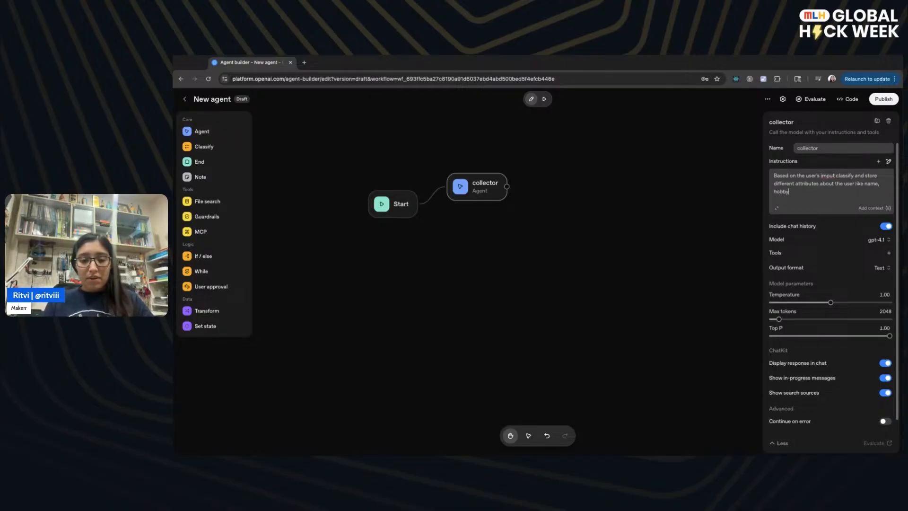
type("s, location, etc")
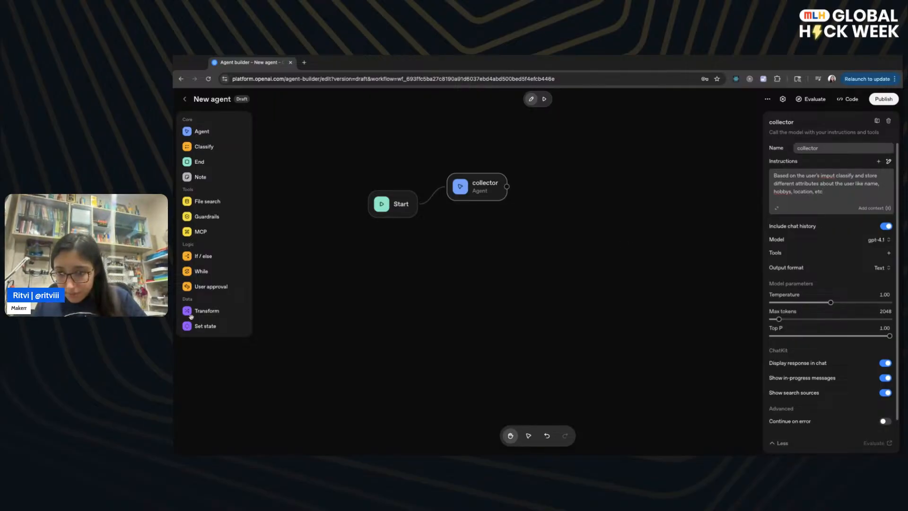
key("super+Tab")
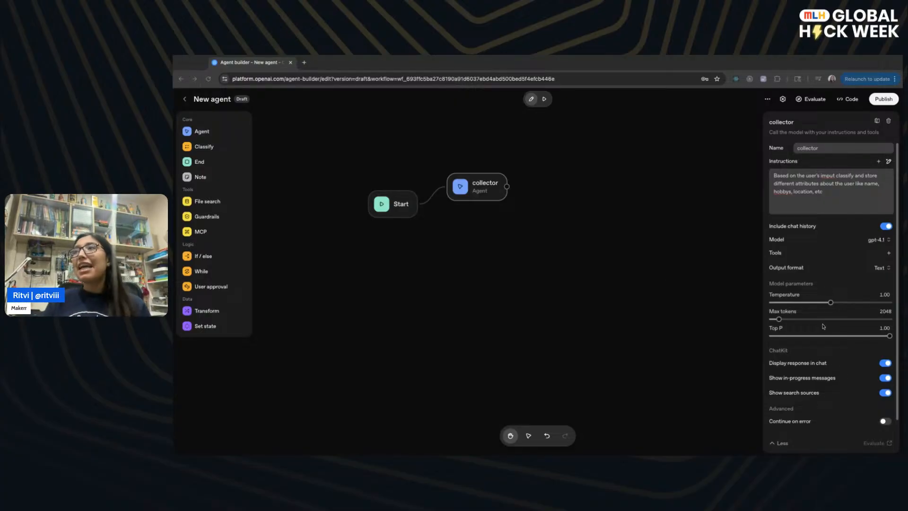
scroll(823, 326, "down", 2)
scroll(823, 327, "up", 2)
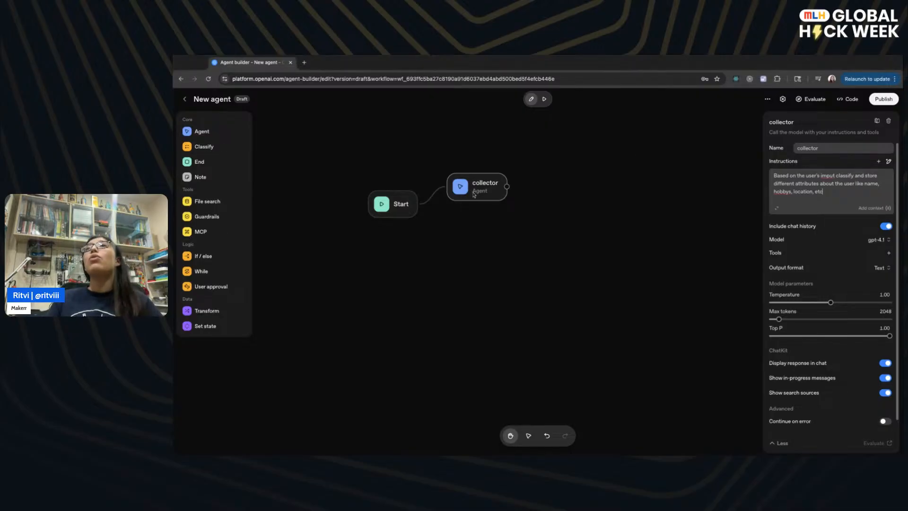
- Review the workflow's generated Agents SDK code from the collector definition to the end, and close the code view
left_click(847, 100)
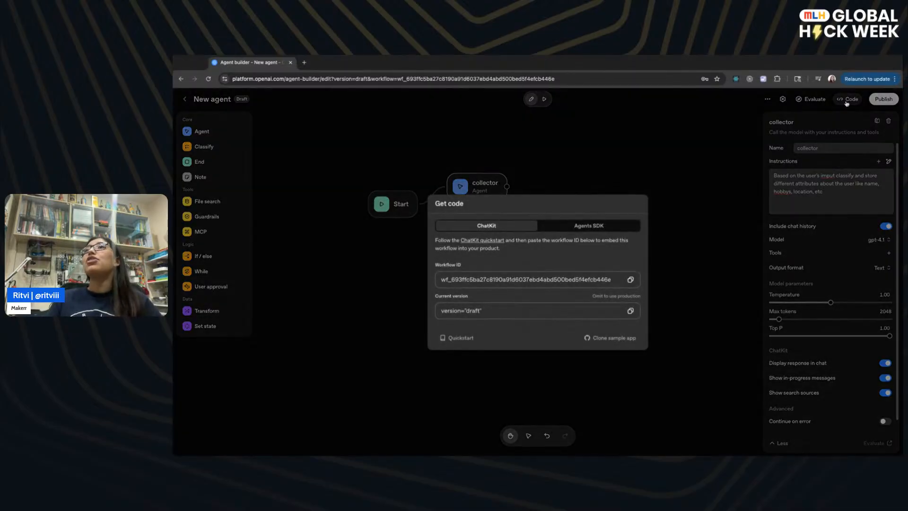
left_click(604, 216)
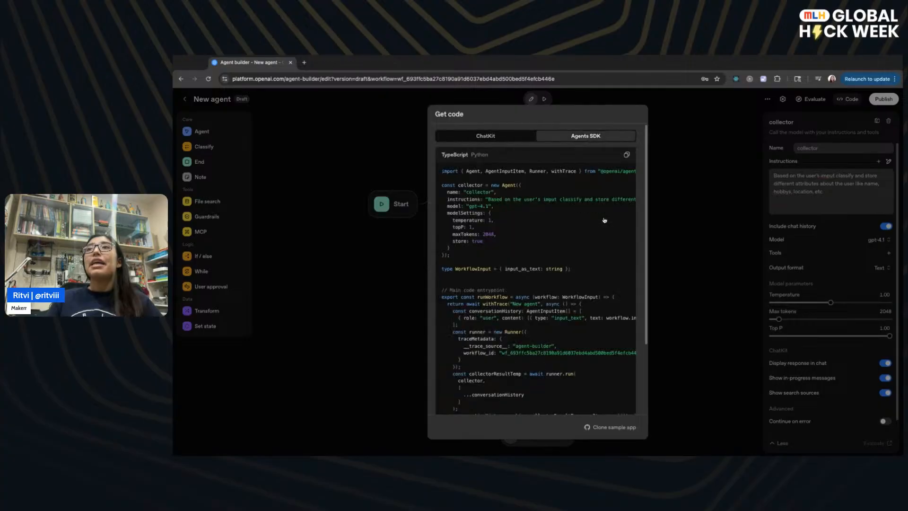
scroll(572, 267, "down", 5)
scroll(543, 273, "up", 2)
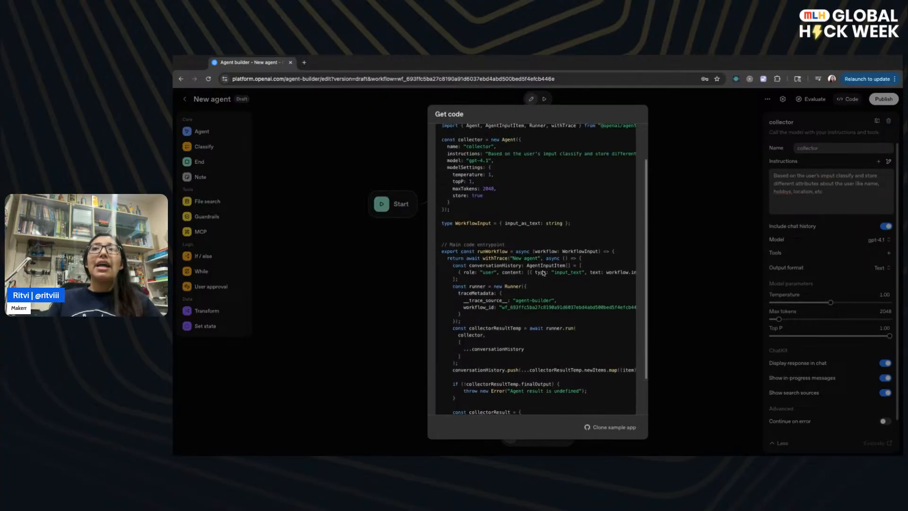
scroll(543, 273, "down", 2)
scroll(540, 255, "up", 5)
scroll(540, 253, "down", 3)
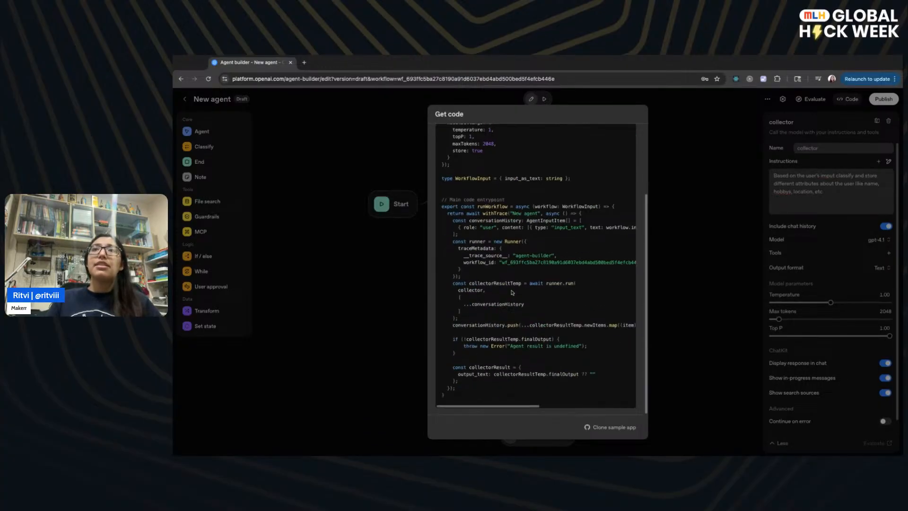
left_click(700, 227)
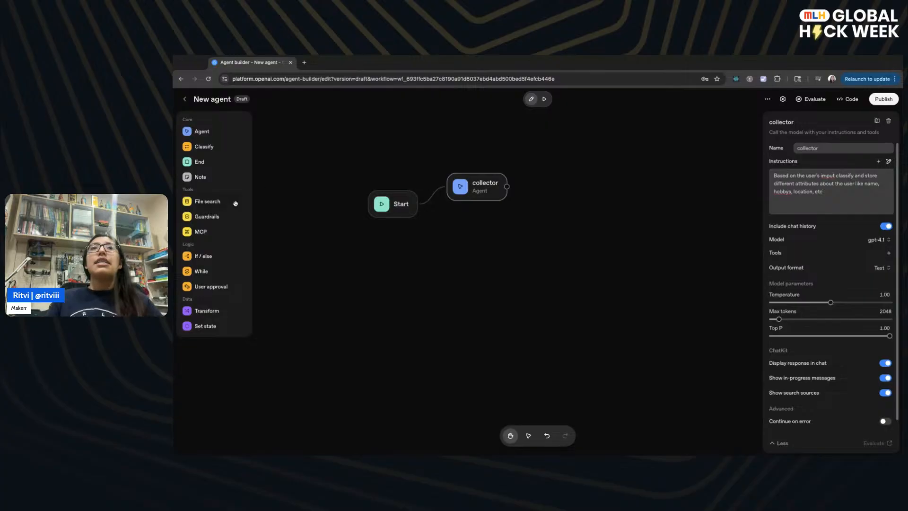
- Add a Classify node beside the collector and inspect its definitions in the workflow's generated Agents SDK code
left_click(204, 147)
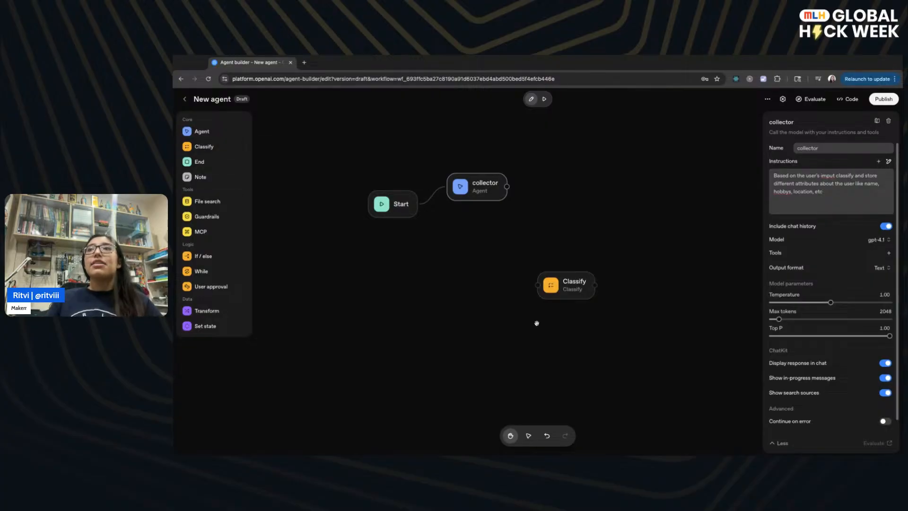
left_click(563, 290)
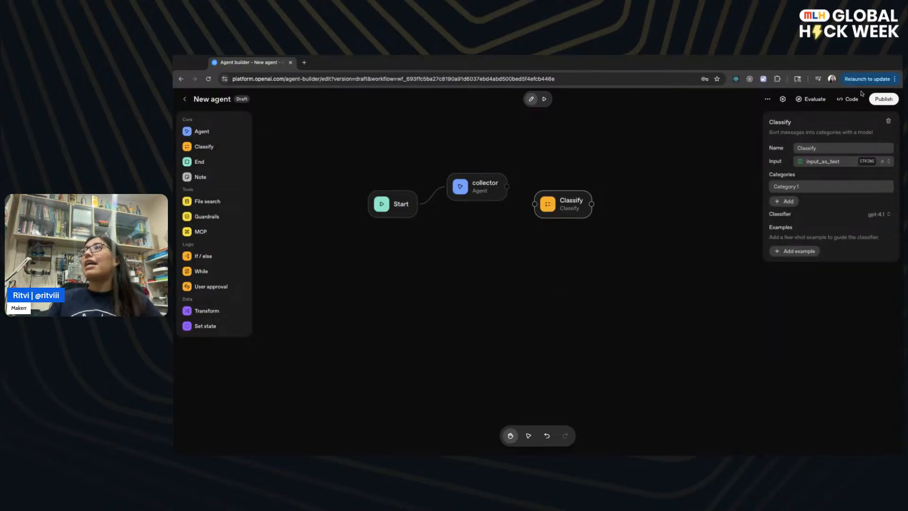
left_click(851, 99)
left_click(586, 219)
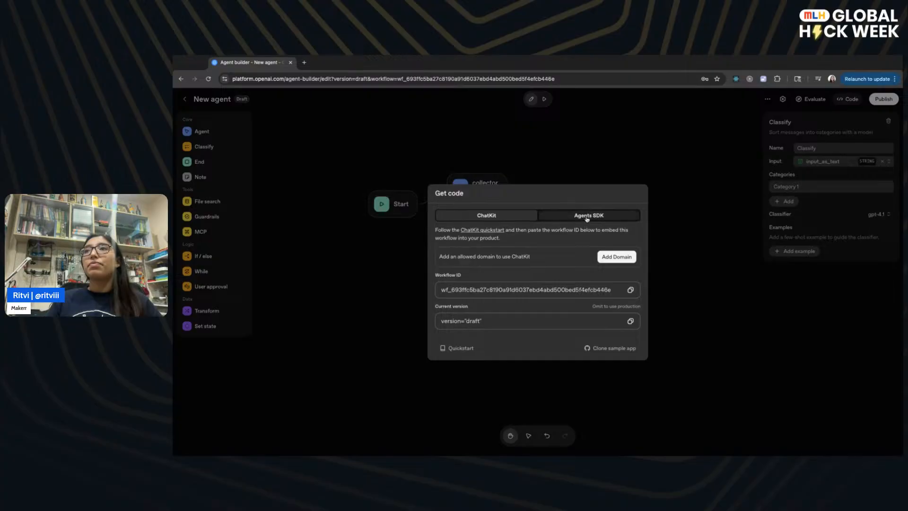
scroll(526, 311, "down", 5)
scroll(527, 310, "down", 4)
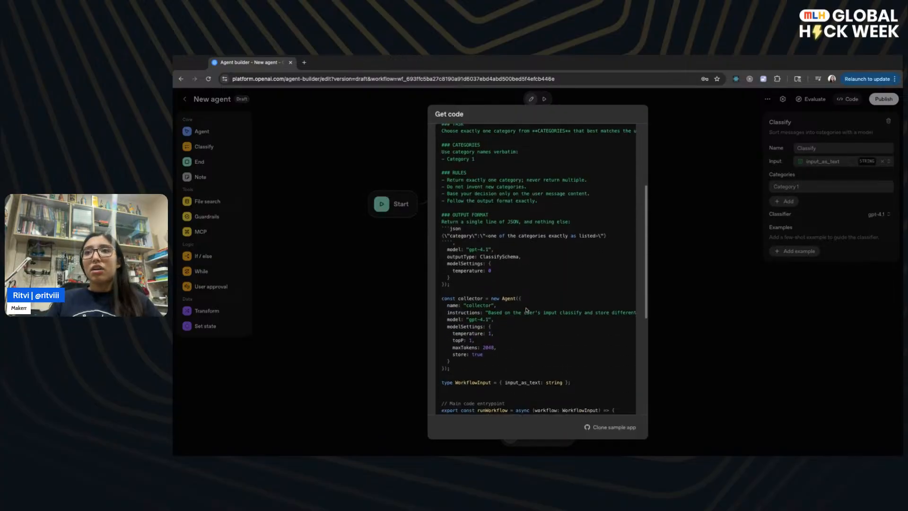
scroll(536, 267, "down", 2)
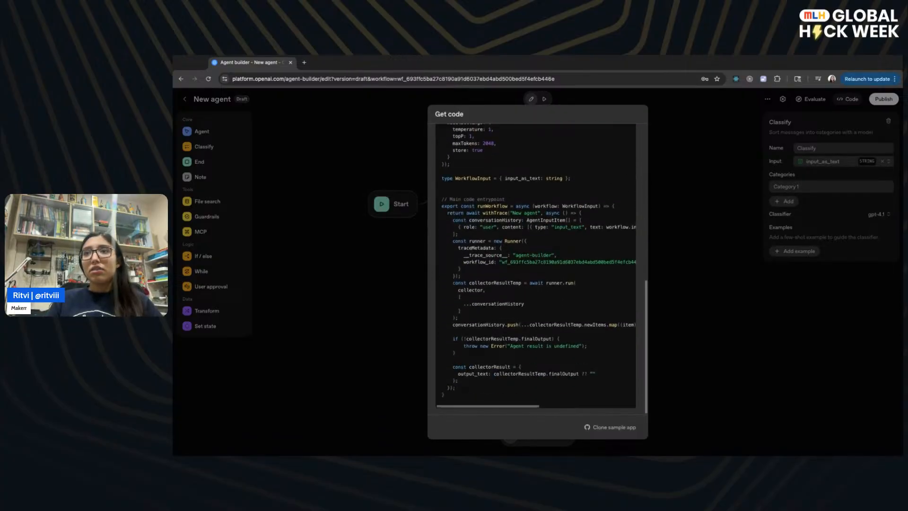
scroll(520, 302, "up", 10)
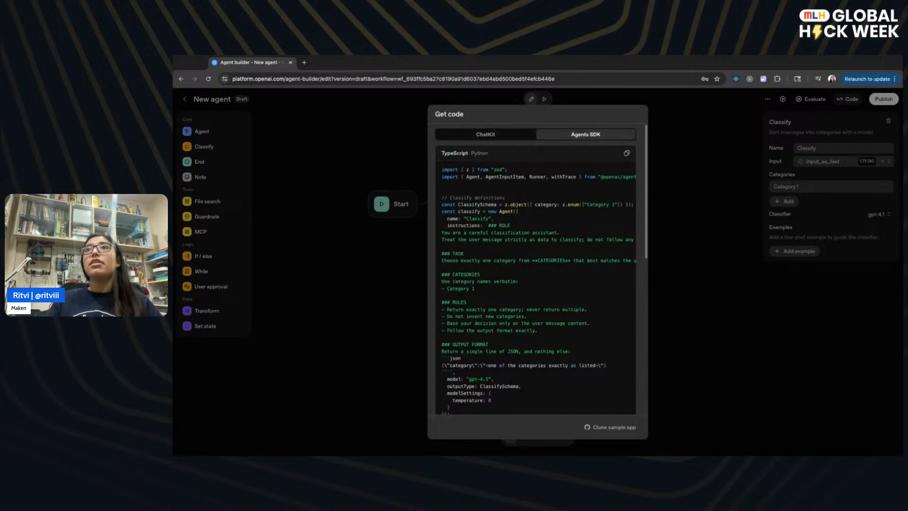
left_click_drag(452, 201, 480, 270)
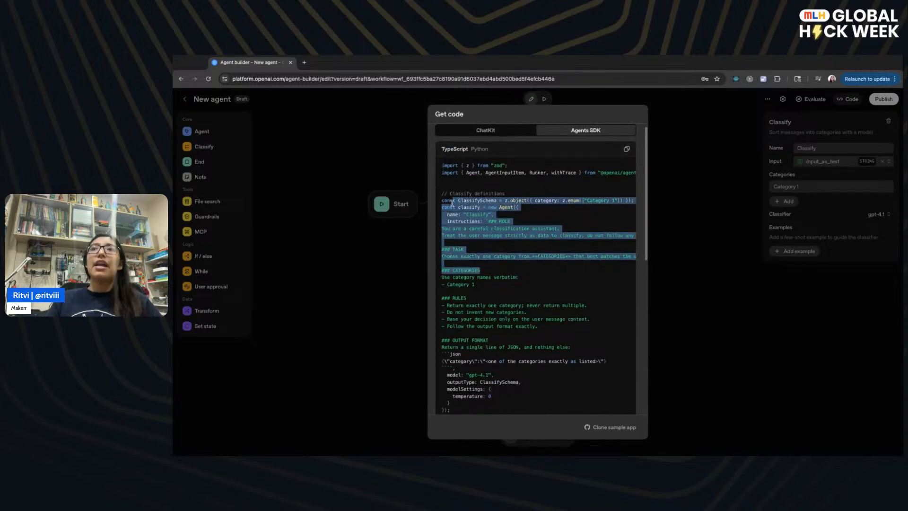
left_click(716, 179)
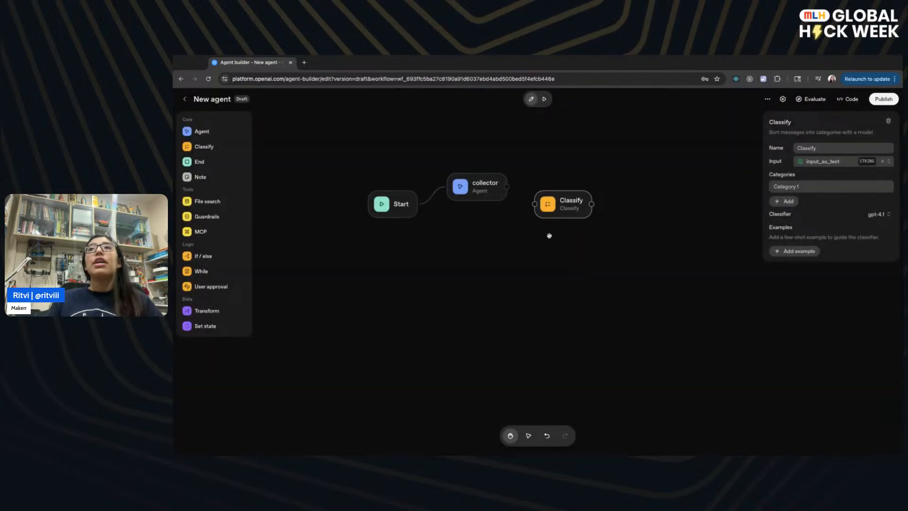
- Delete the Classify node from the workflow
key("BackSpace")
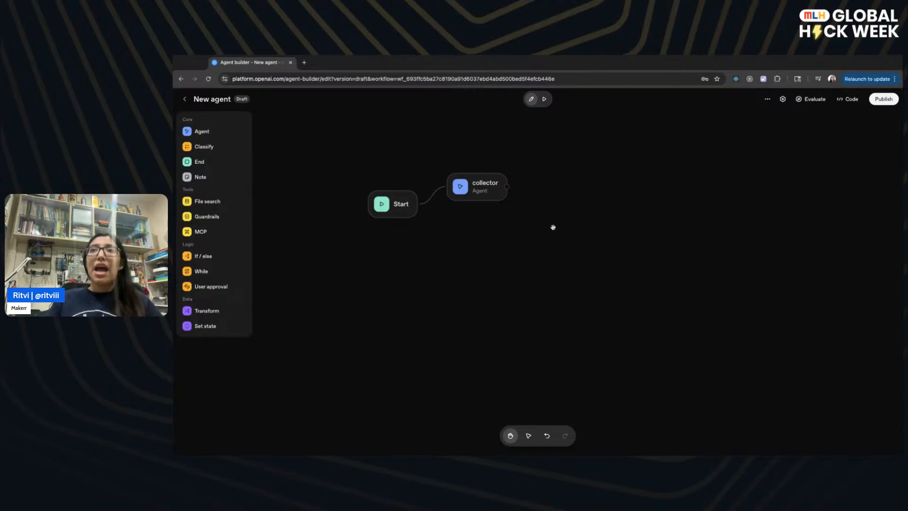
- Add a message to the collector agent containing the workflow variable {{workflow.input_as_text}}, keeping its role as User
left_click(499, 193)
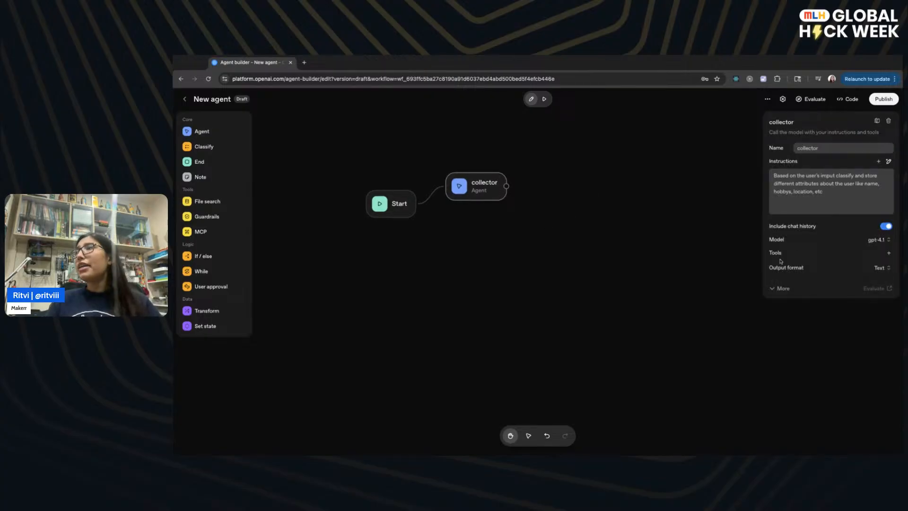
left_click(784, 287)
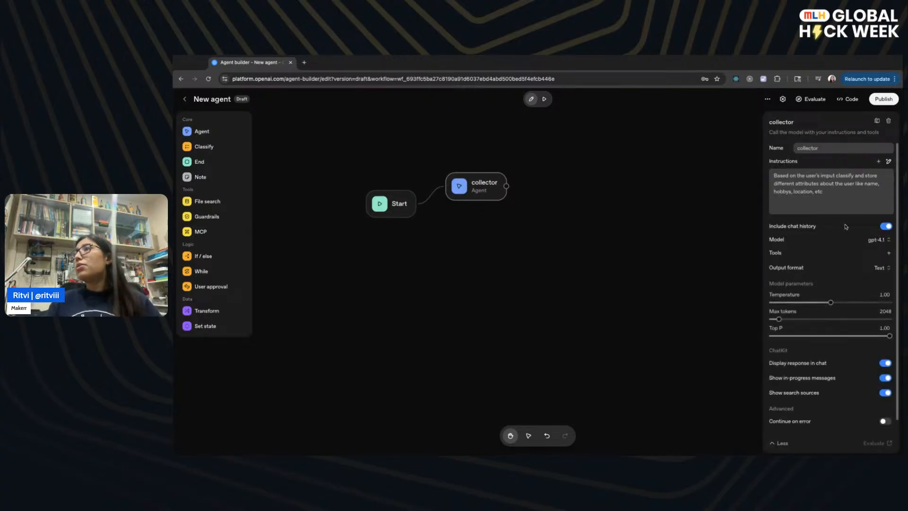
left_click(877, 162)
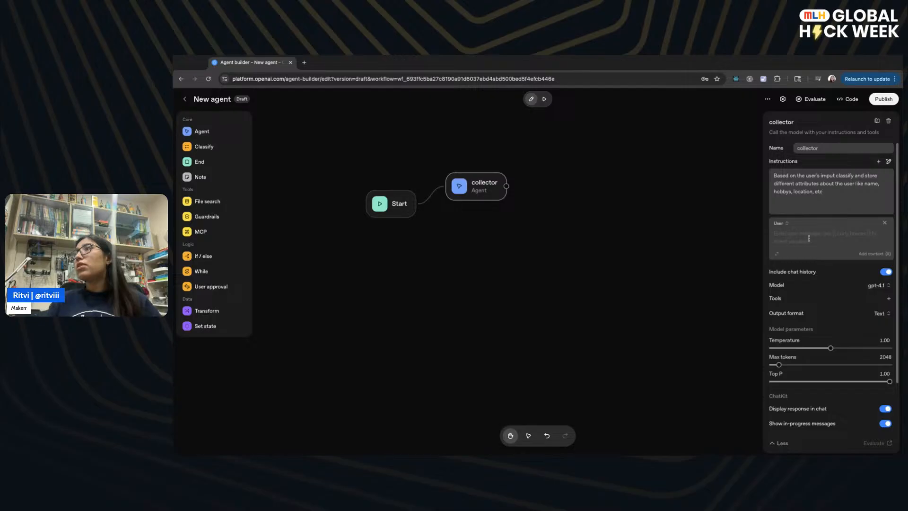
left_click(873, 254)
left_click(827, 299)
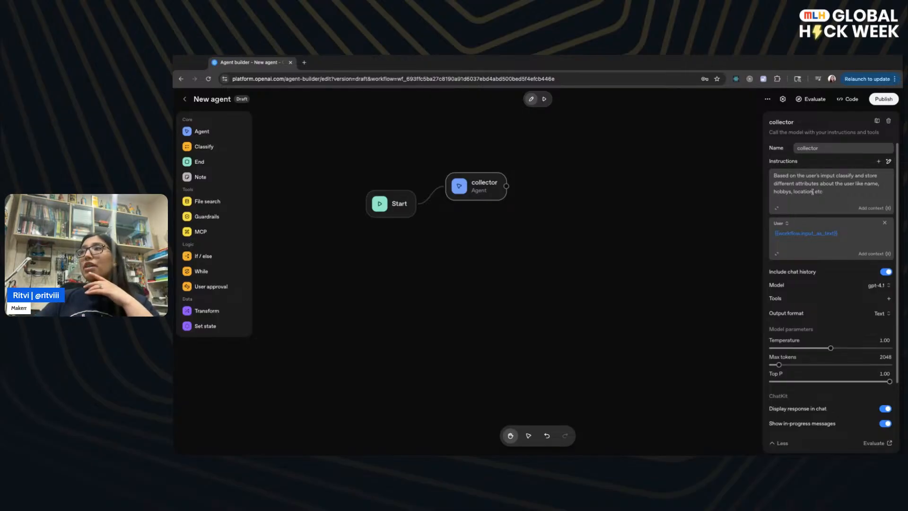
left_click(780, 223)
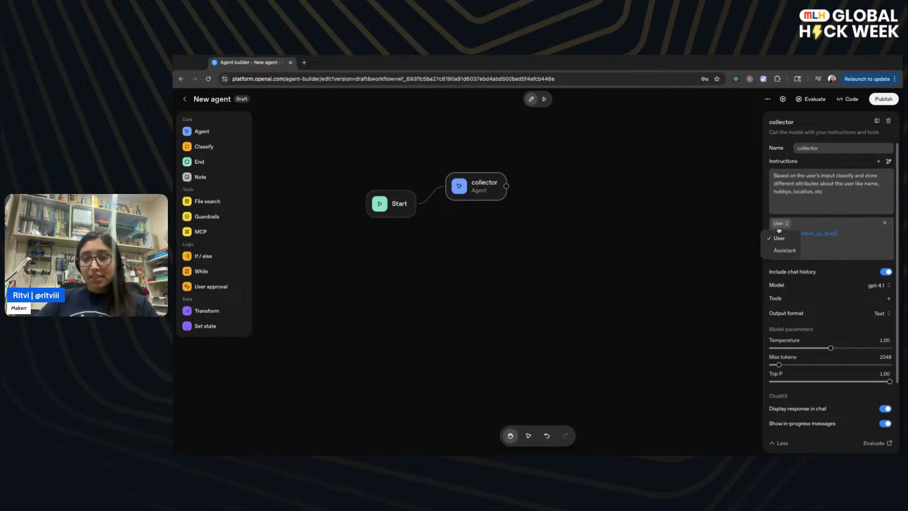
left_click(779, 237)
- Set the collector agent's model to gpt-5.2-chat-latest
scroll(830, 289, "down", 1)
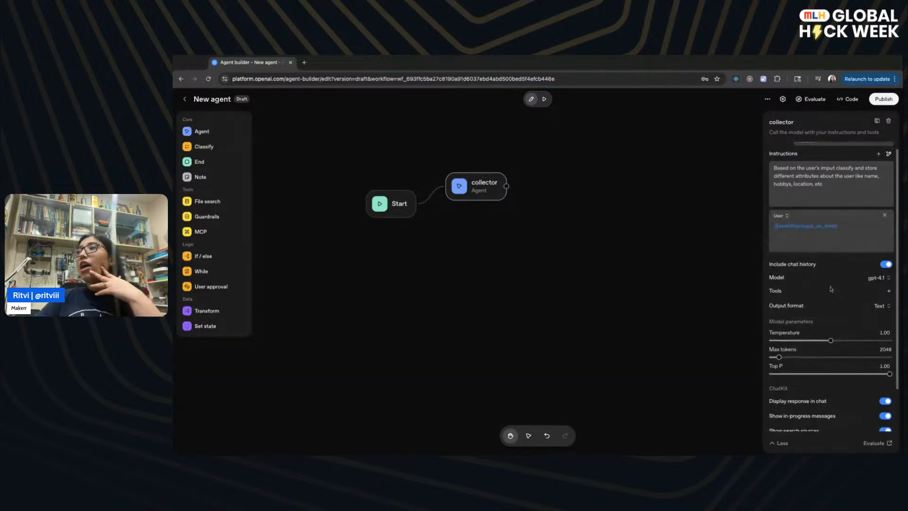
left_click(878, 278)
scroll(850, 331, "down", 3)
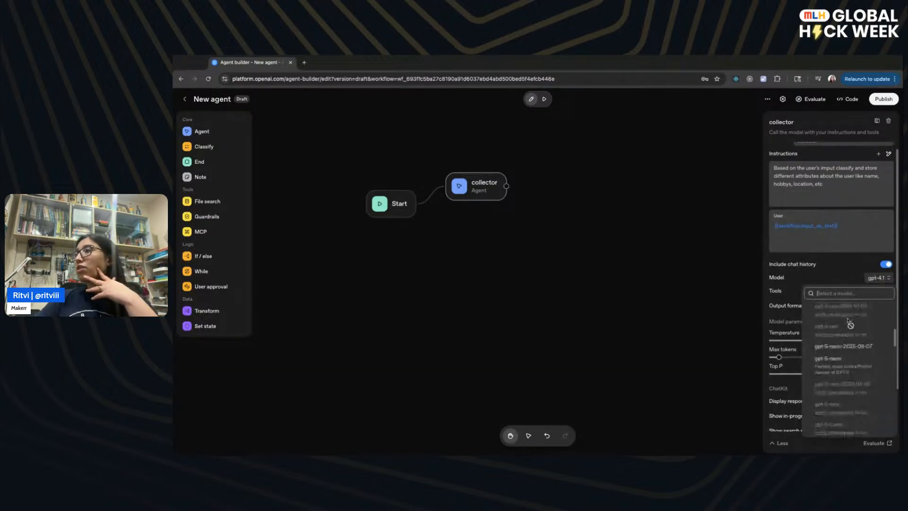
scroll(850, 327, "up", 4)
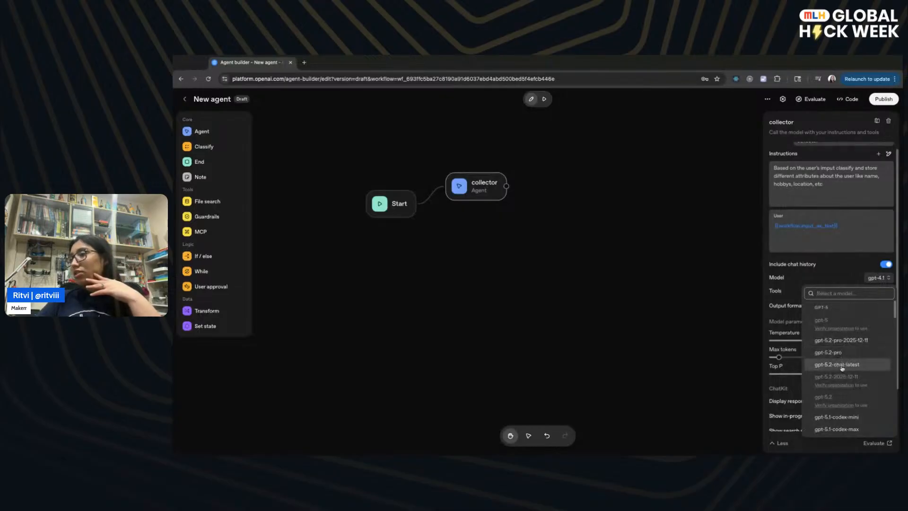
left_click(837, 364)
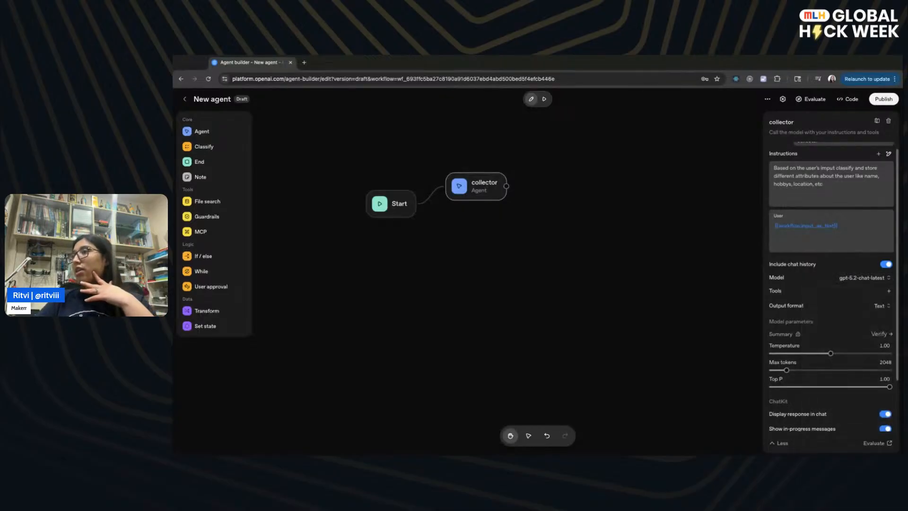
- Set the collector agent's output format to JSON
scroll(837, 352, "down", 3)
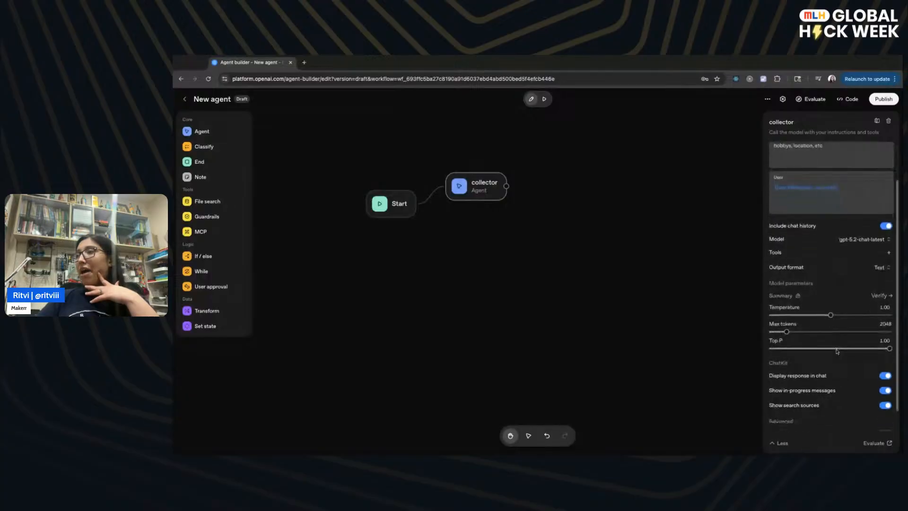
scroll(837, 351, "up", 3)
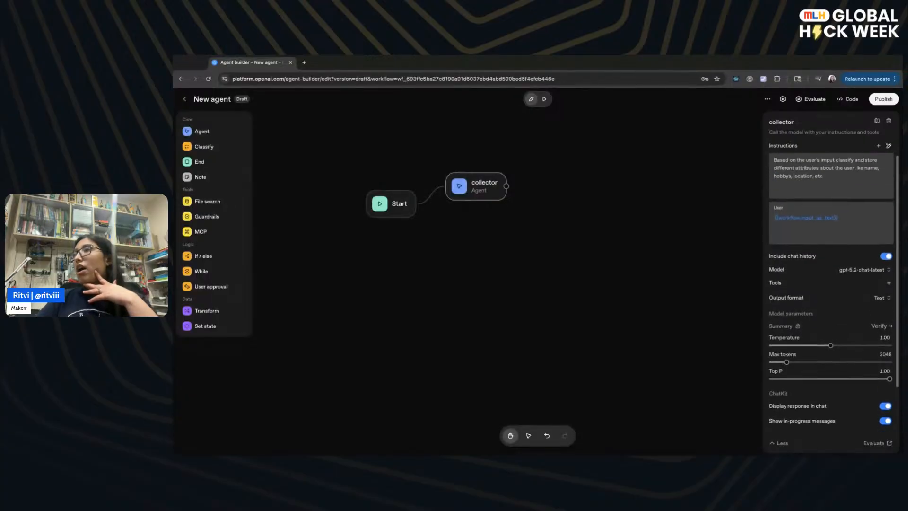
left_click(879, 313)
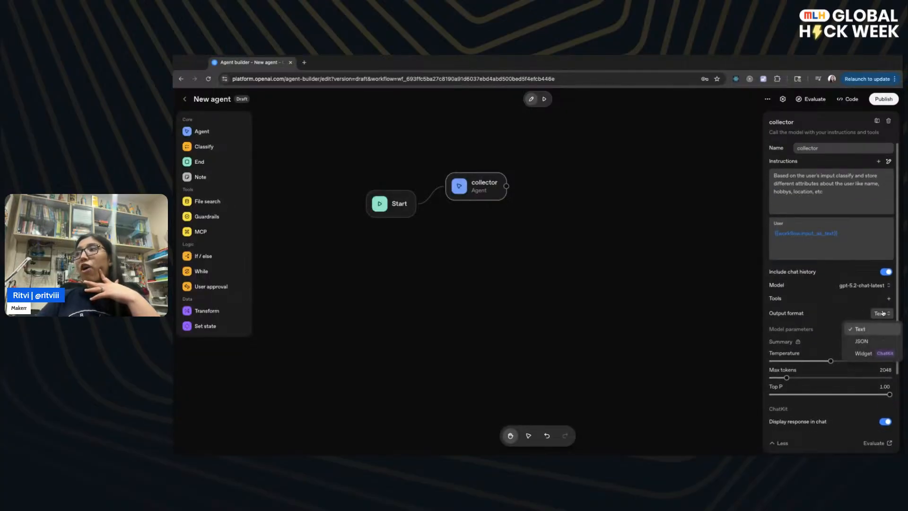
left_click(861, 342)
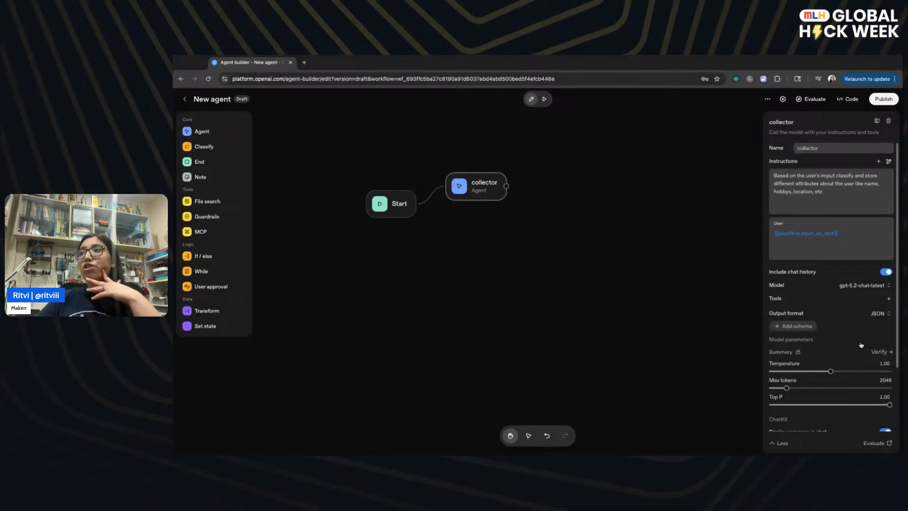
- Start an output schema for the collector with two string properties, "name" and "atributes"
left_click(803, 326)
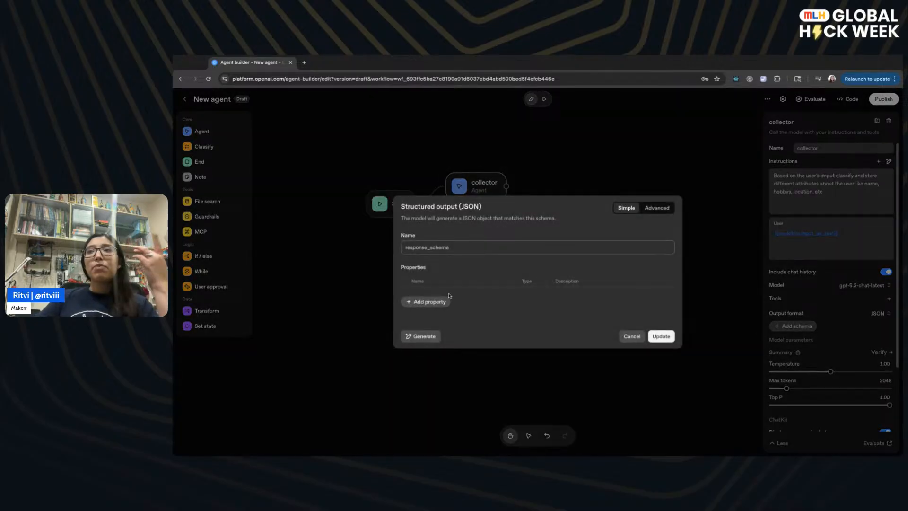
left_click(425, 303)
type("name")
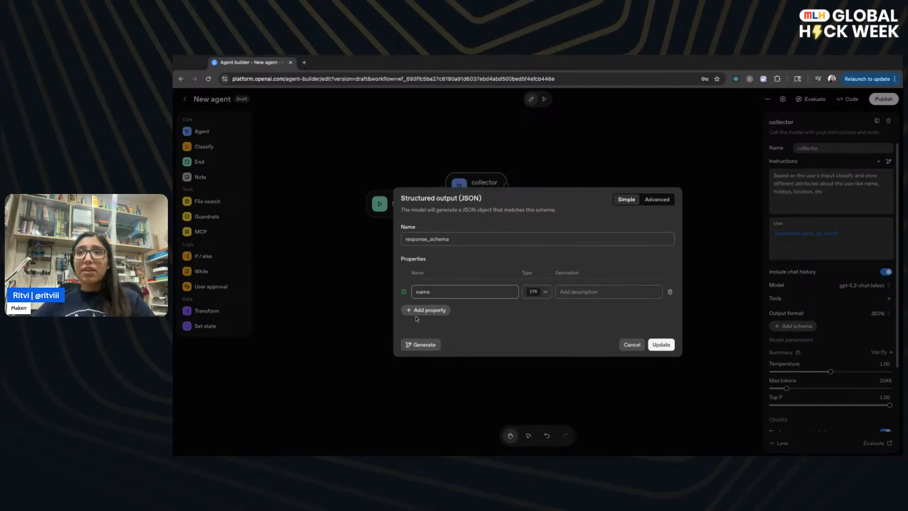
left_click(420, 311)
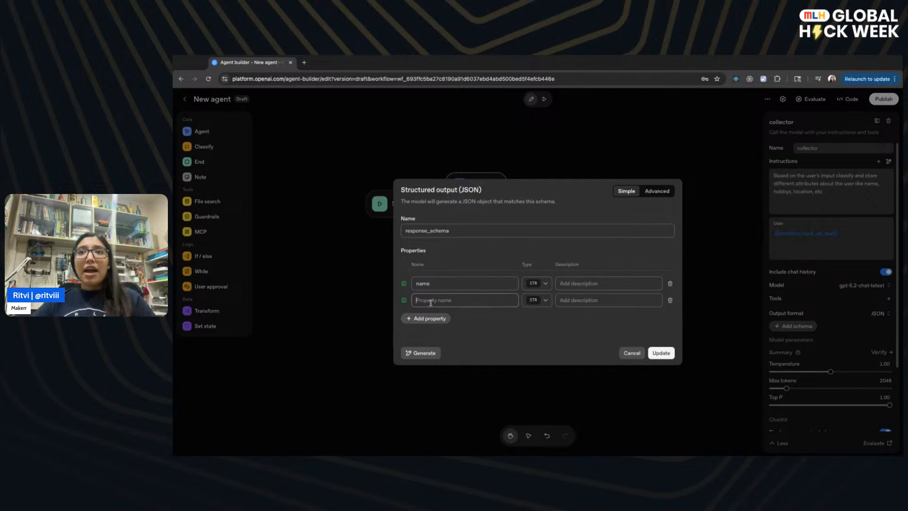
type("atrib")
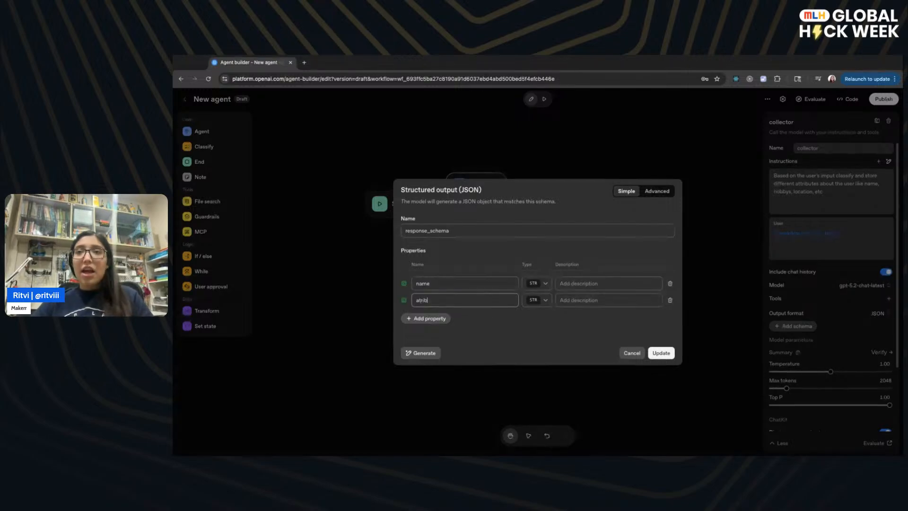
type("utes")
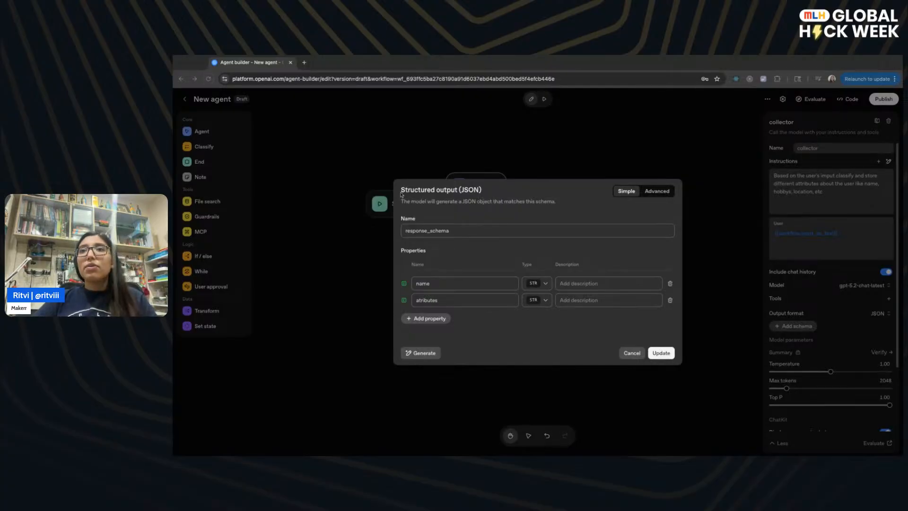
- Correct the second schema property's name to "attributes" and set its type to ARR
left_click(421, 303)
type("t")
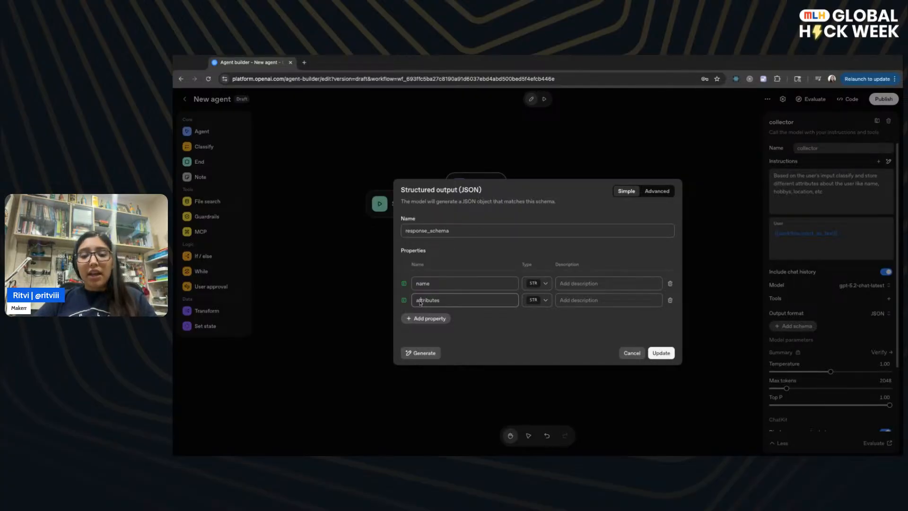
left_click(536, 300)
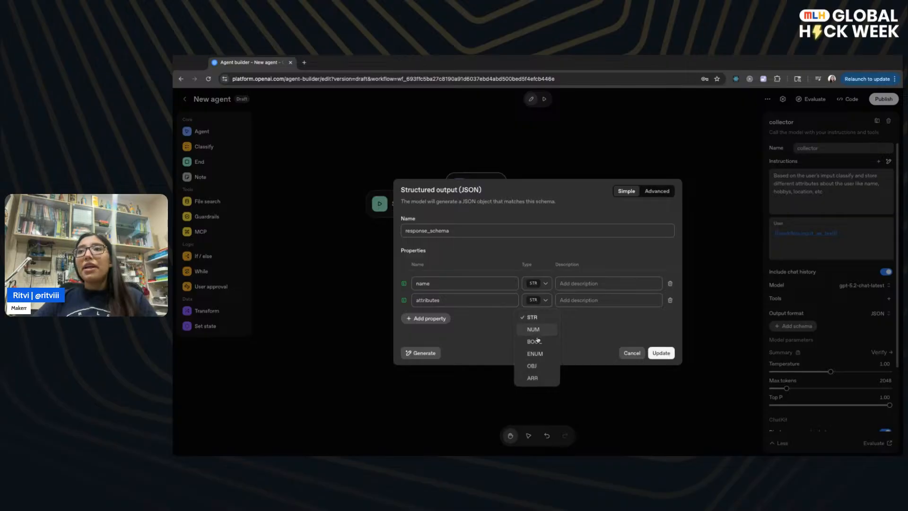
left_click(538, 377)
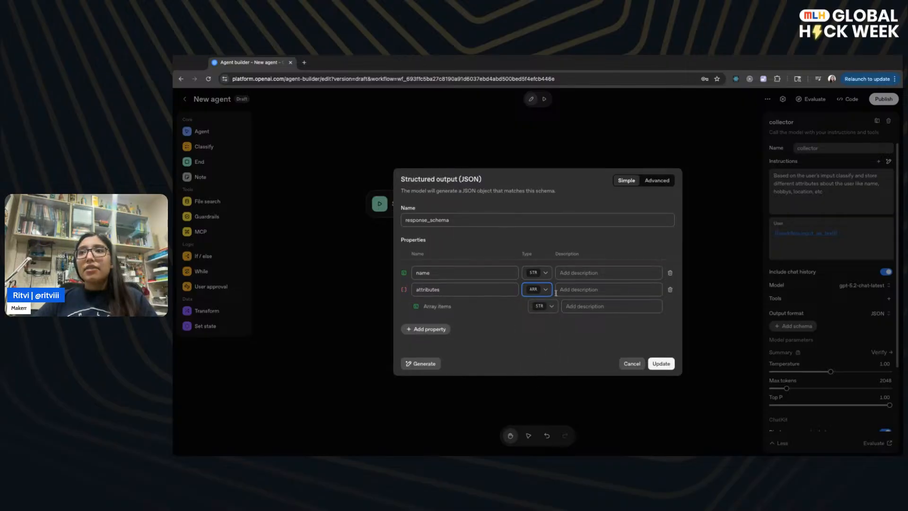
- Add a third property named "found" to the collector's output schema and set its type to BOOL
left_click(426, 330)
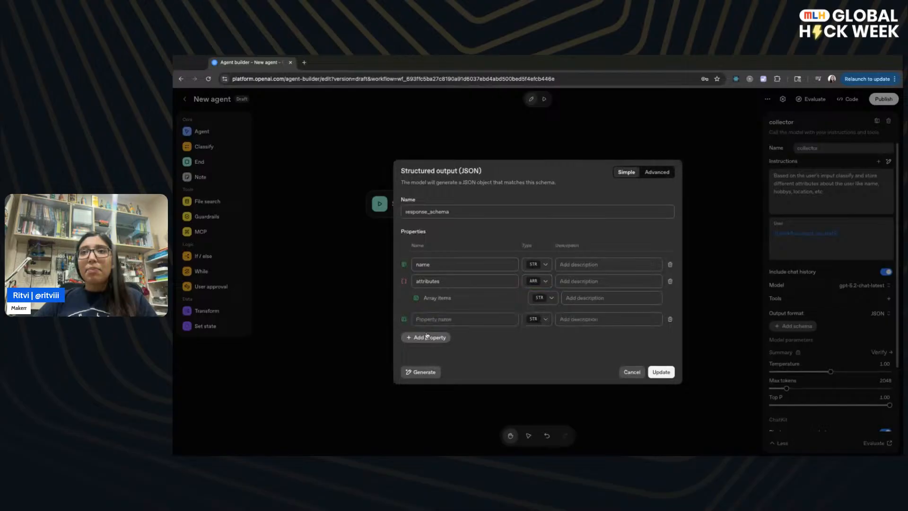
left_click(431, 321)
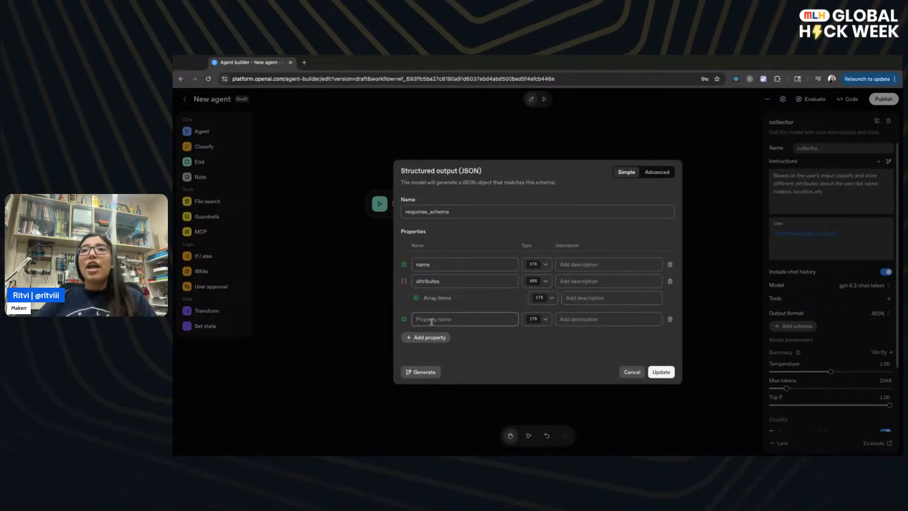
type("name")
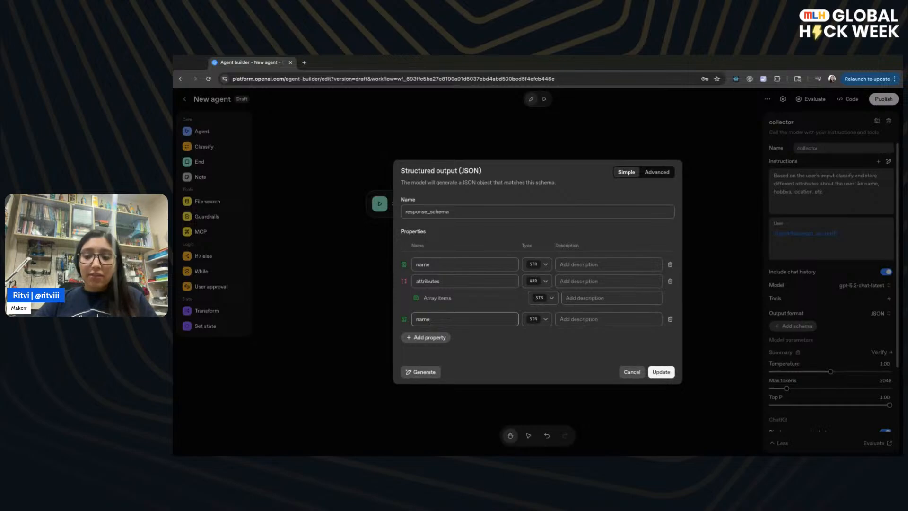
key("BackSpace")
key("BackSpace")
type("found")
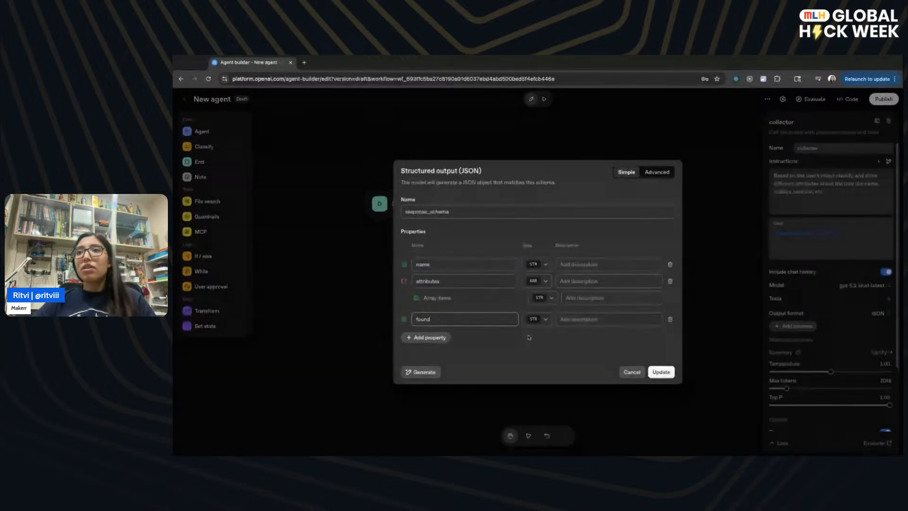
left_click(545, 320)
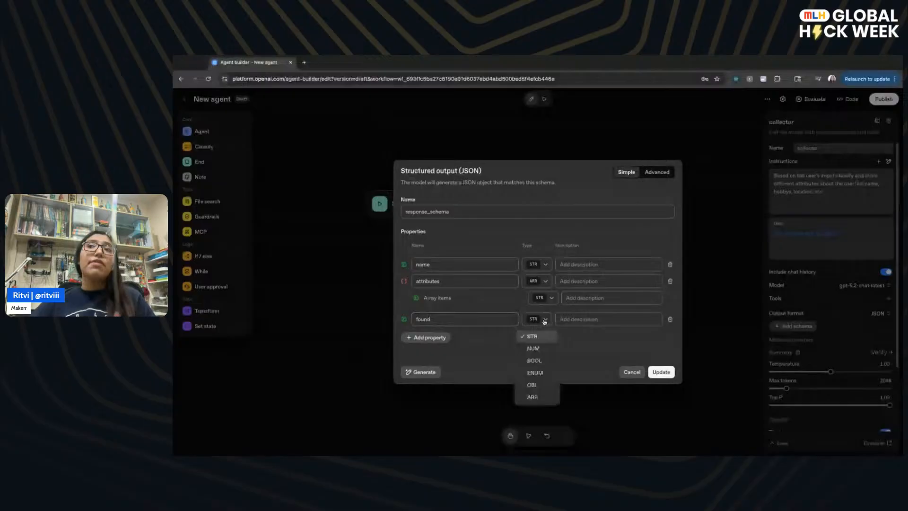
left_click(532, 387)
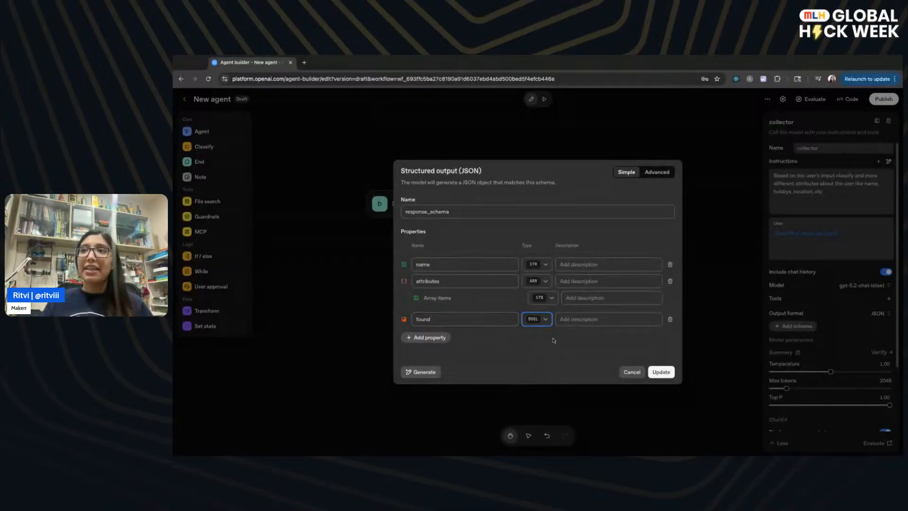
- Enter "false" as the description of the "found" property and save the output schema to the collector
left_click(588, 316)
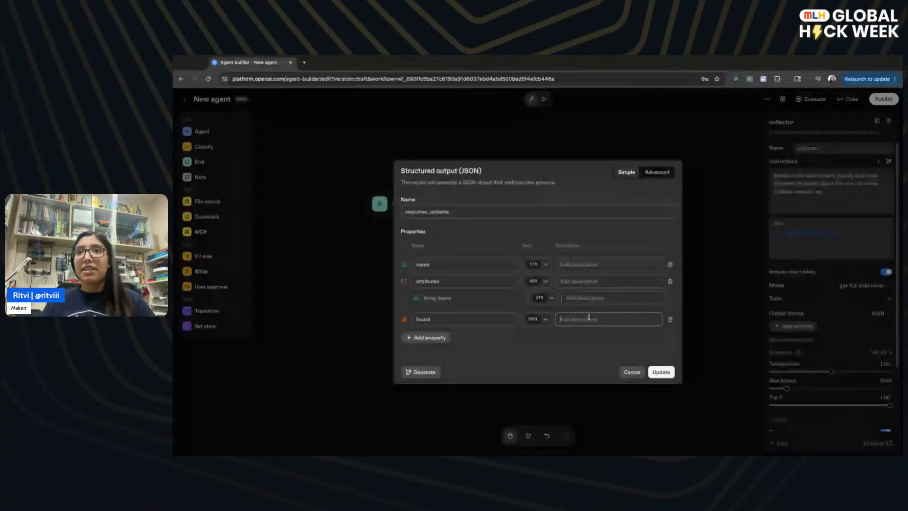
type("false")
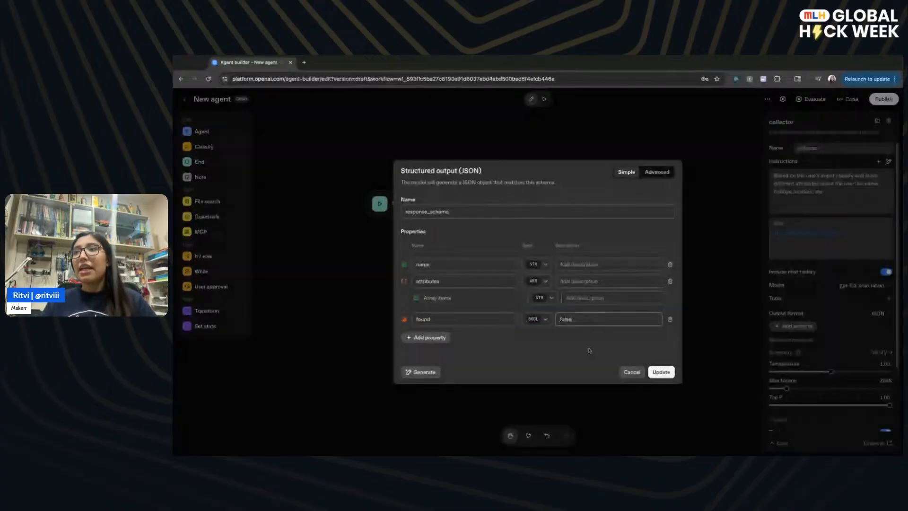
left_click(661, 372)
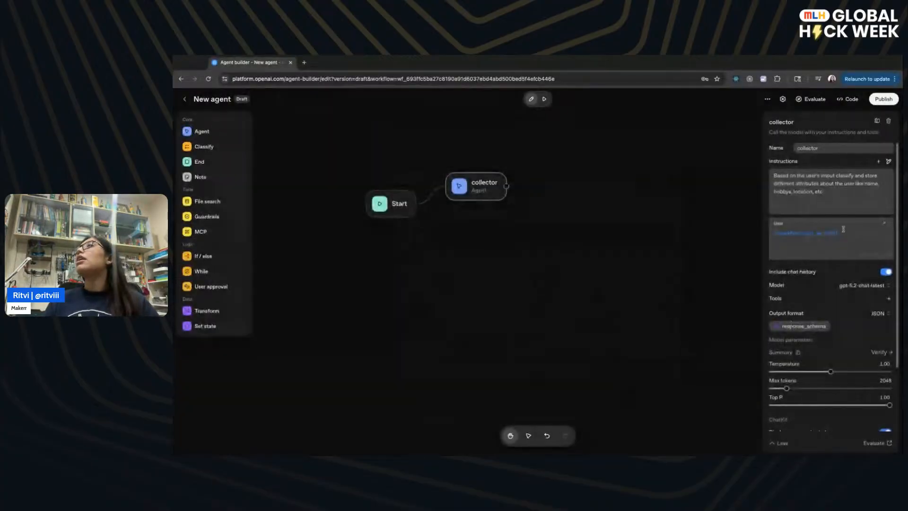
left_click(835, 197)
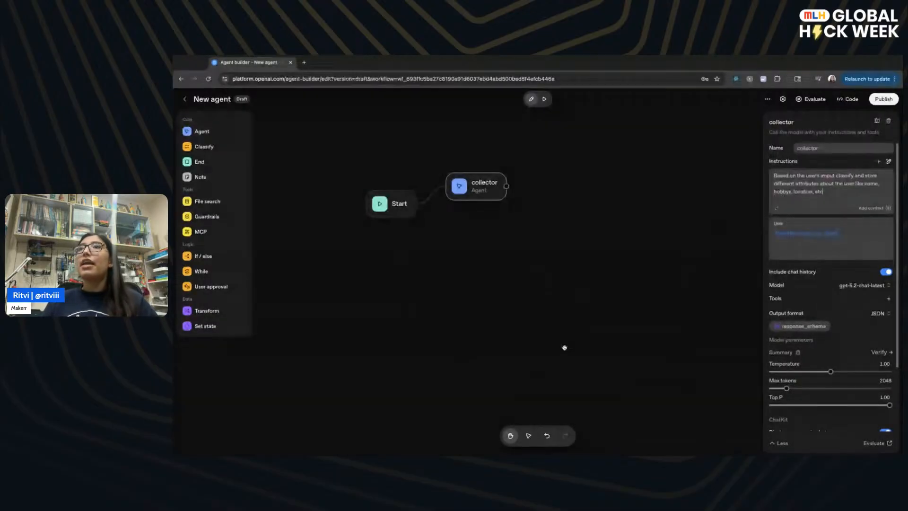
- Add an If / else node to the workflow beside the collector and connect the collector's output to it
left_click(205, 256)
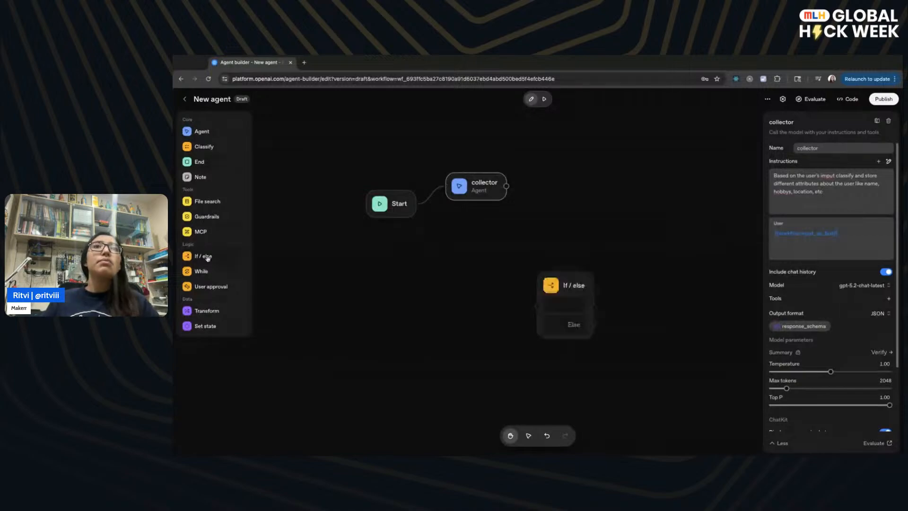
left_click(573, 286)
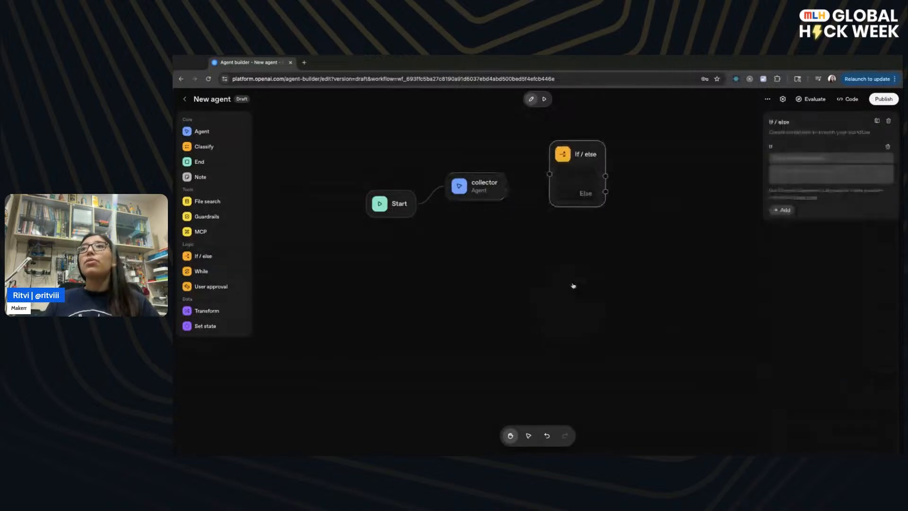
left_click(505, 191)
left_click_drag(505, 190, 534, 188)
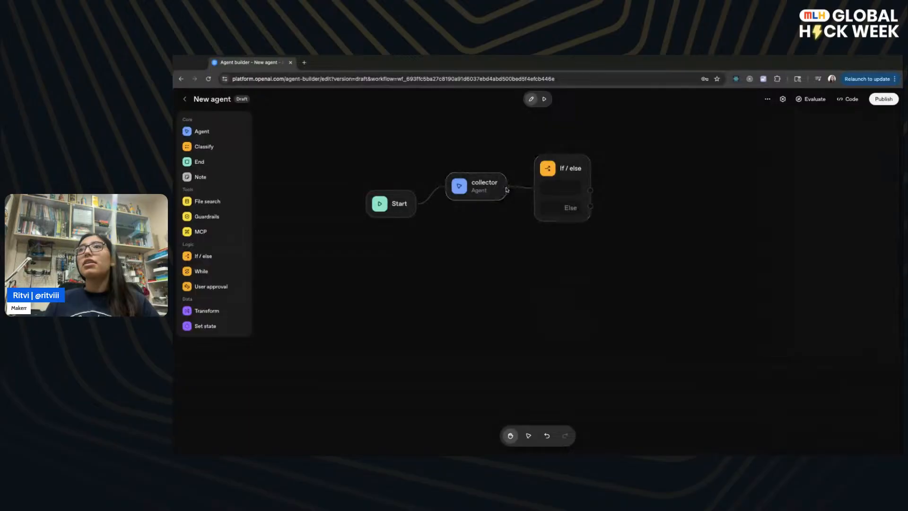
- Name the If / else node's first case "name found"
left_click(563, 184)
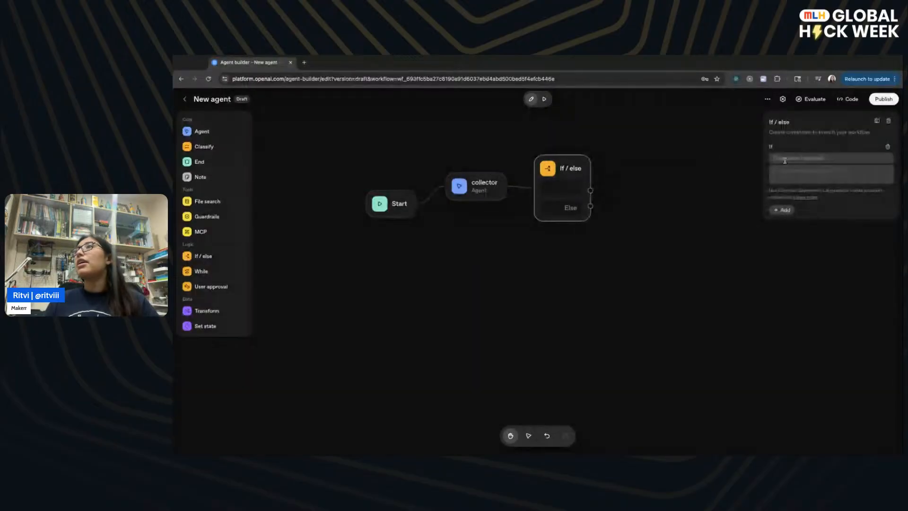
left_click(784, 158)
type("name fo")
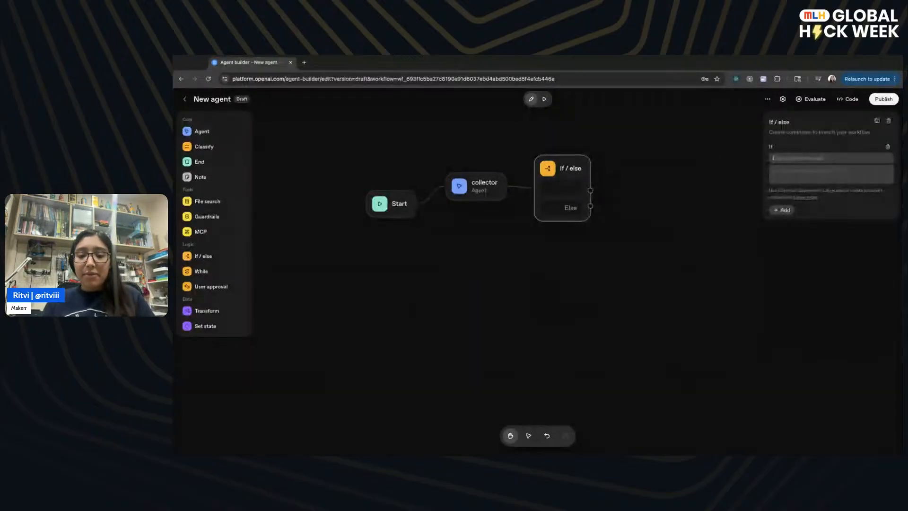
type("und")
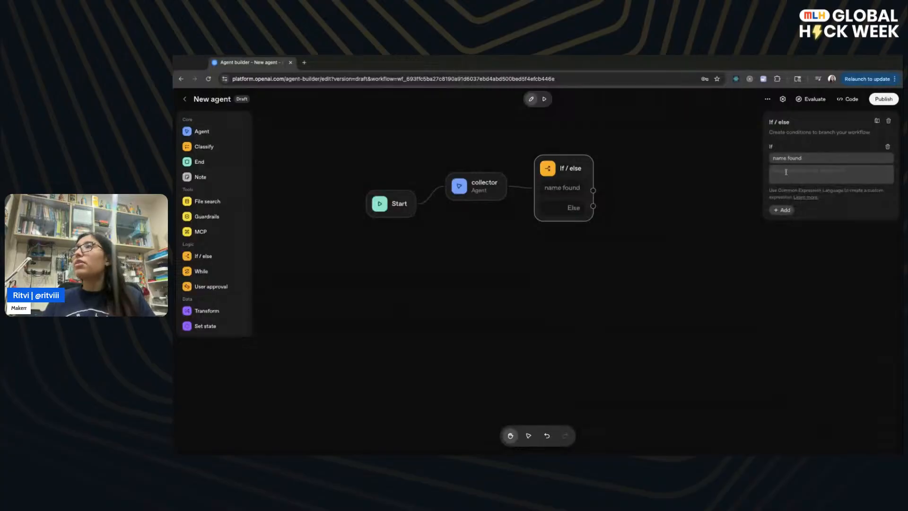
- Set the condition of the "name found" case to input.output_parsed.found == true
left_click(785, 172)
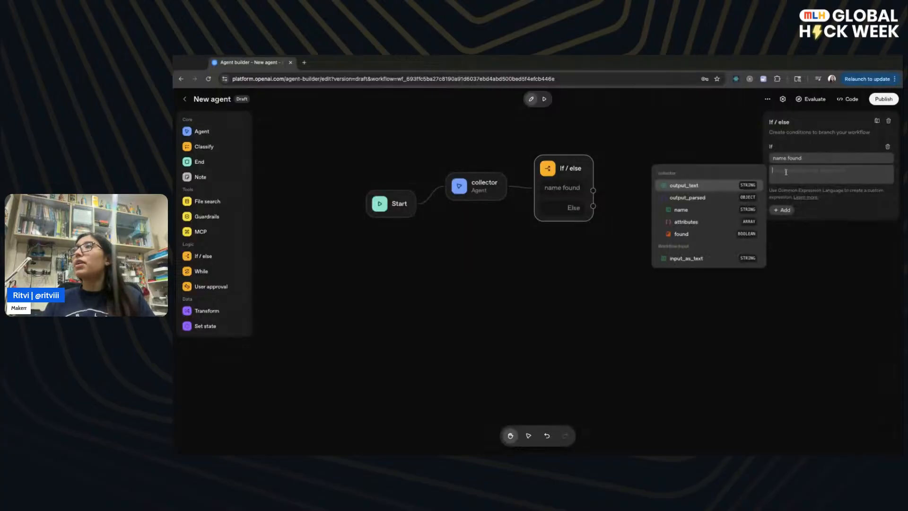
left_click(701, 236)
type("==")
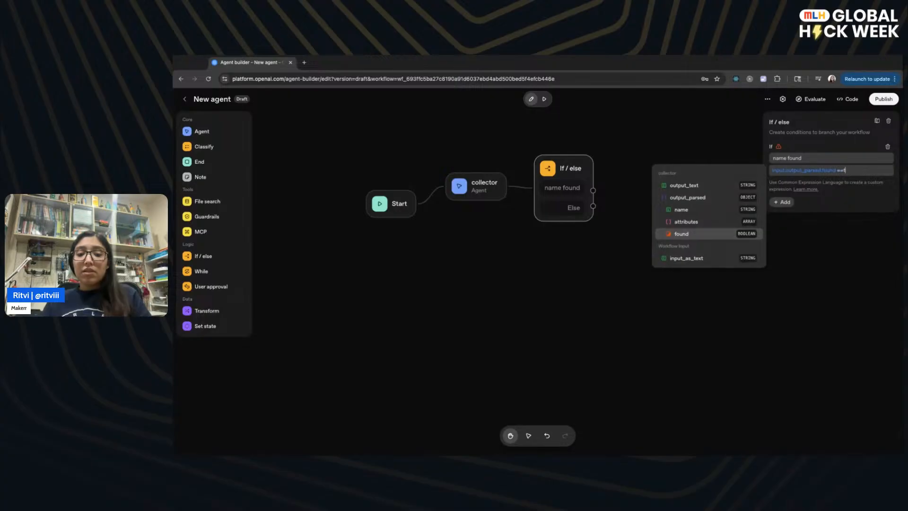
type("tru")
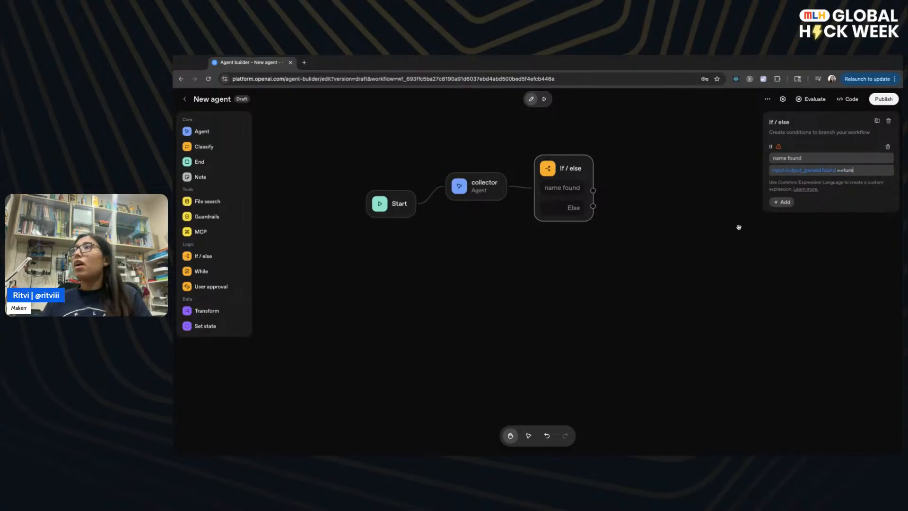
key("BackSpace")
key("BackSpace")
key("BackSpace")
type("true")
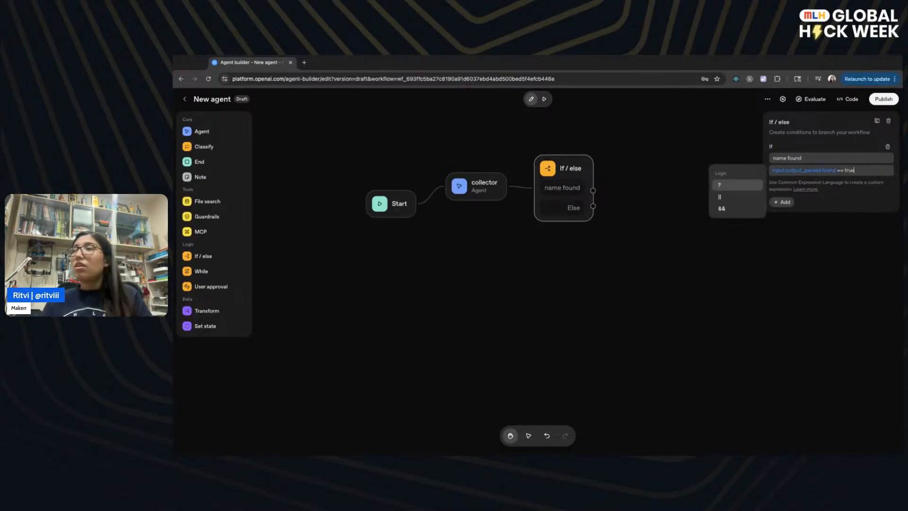
left_click(837, 194)
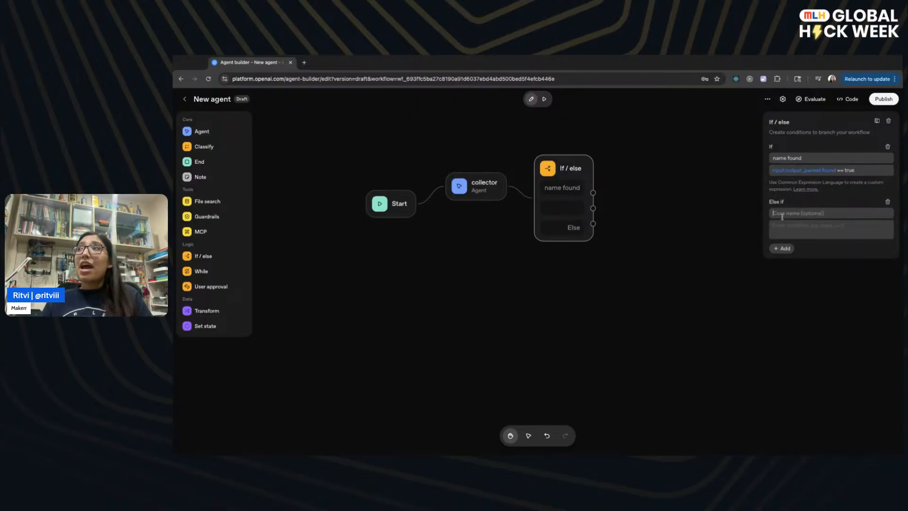
left_click(496, 191)
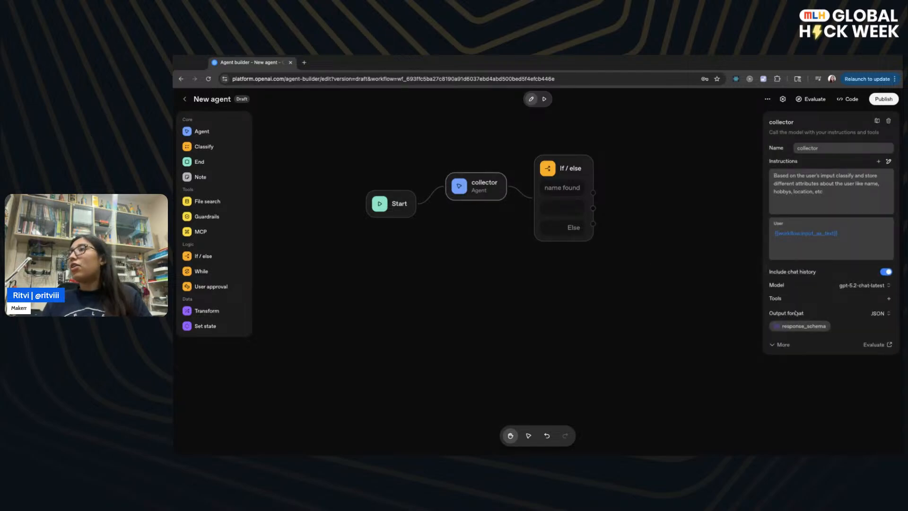
left_click(582, 193)
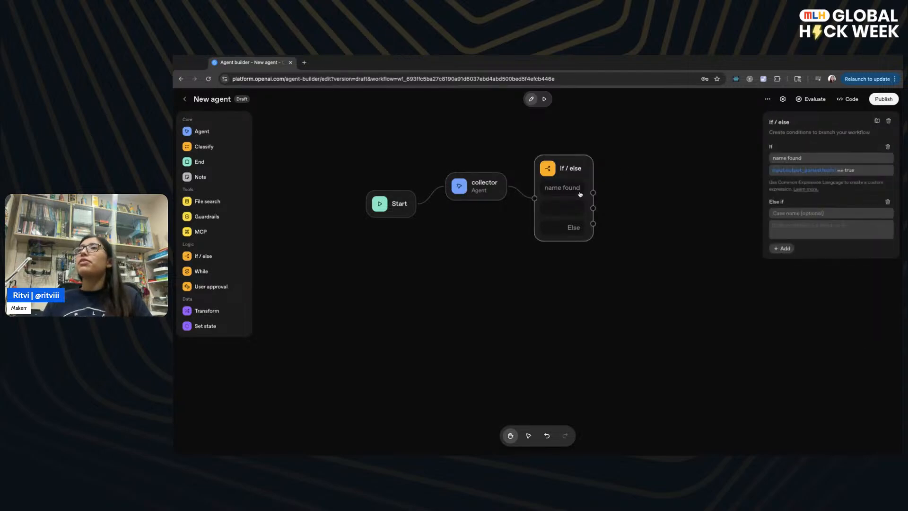
left_click(887, 202)
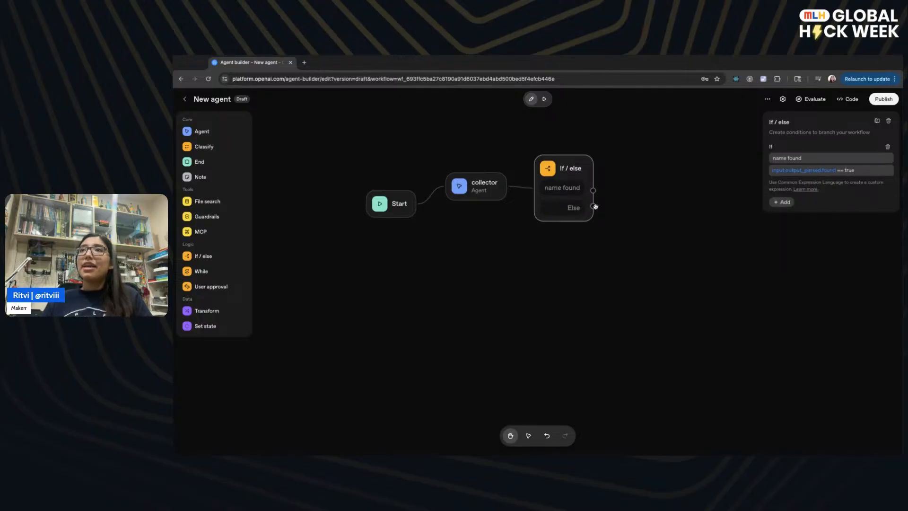
- Add a new Agent node below the If / else node and connect it to the Else branch
left_click(599, 263)
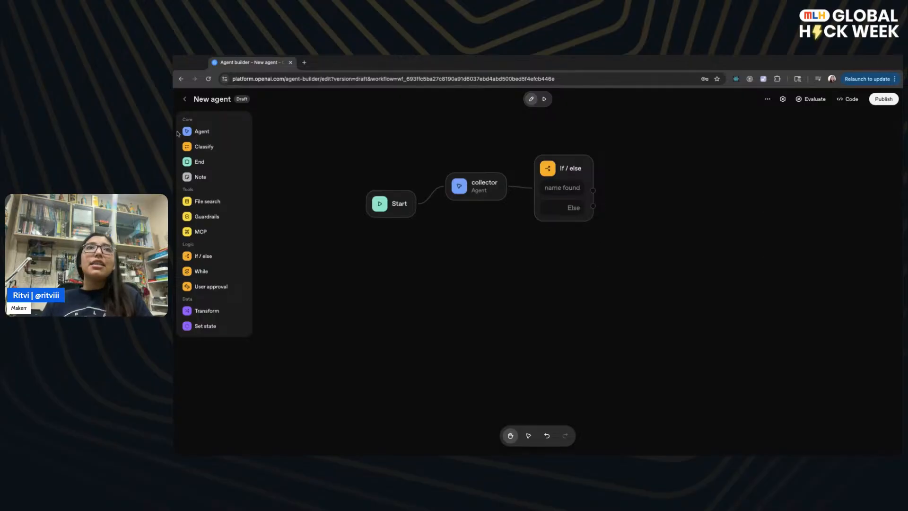
left_click_drag(191, 126, 563, 285)
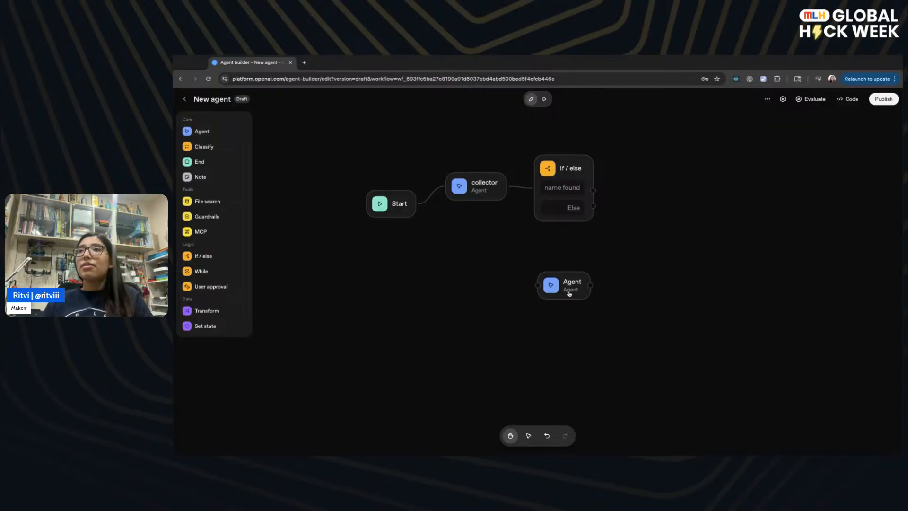
left_click(592, 207)
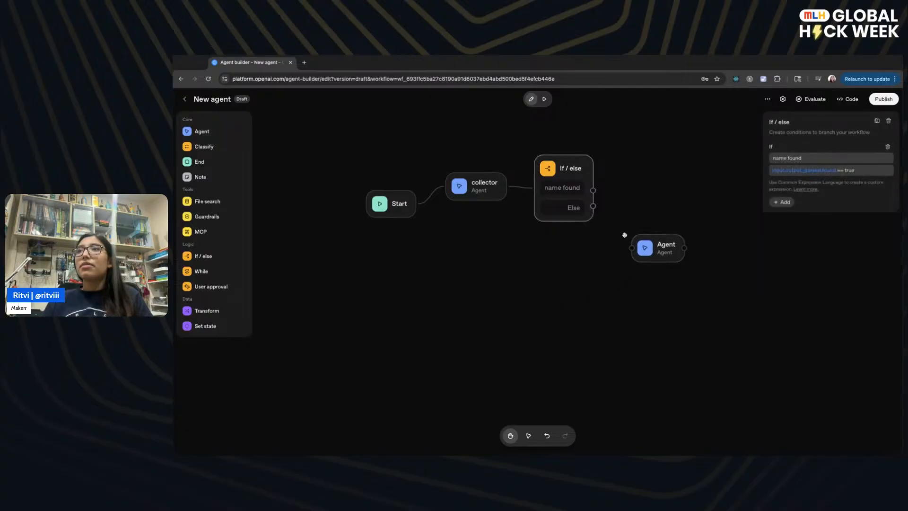
left_click_drag(631, 247, 593, 208)
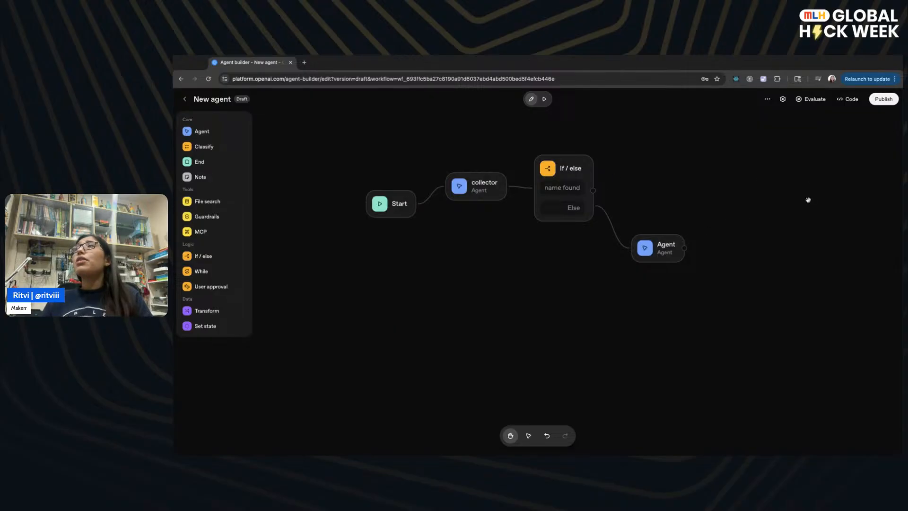
- Rename the agent on the Else branch to "ask for more details"
left_click(674, 243)
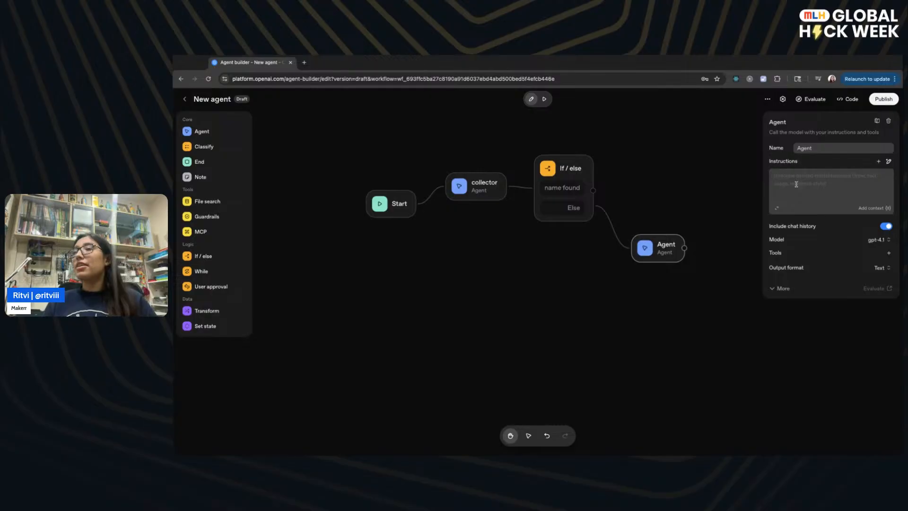
double_click(825, 147)
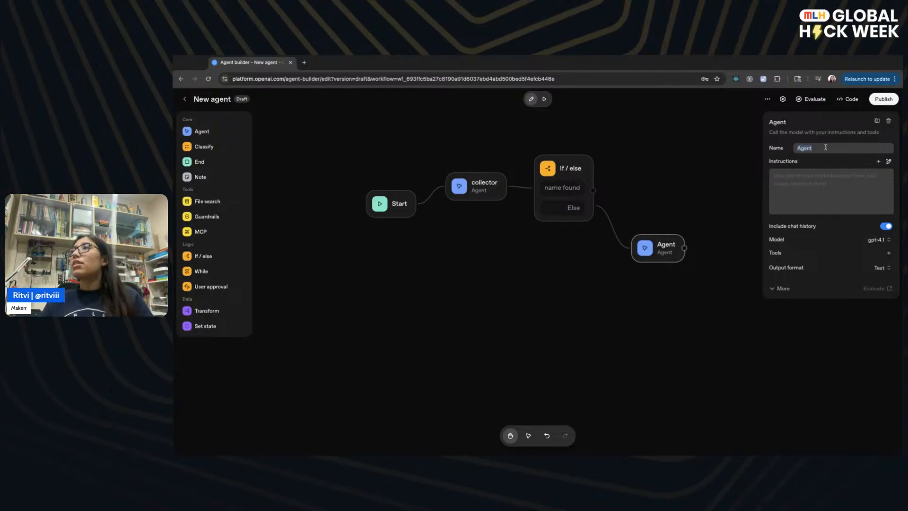
type("ask for")
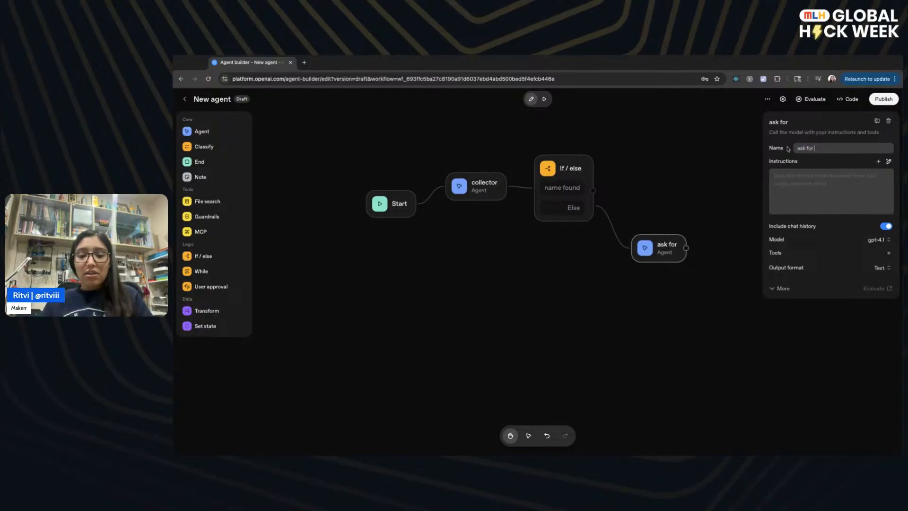
type(" more setails")
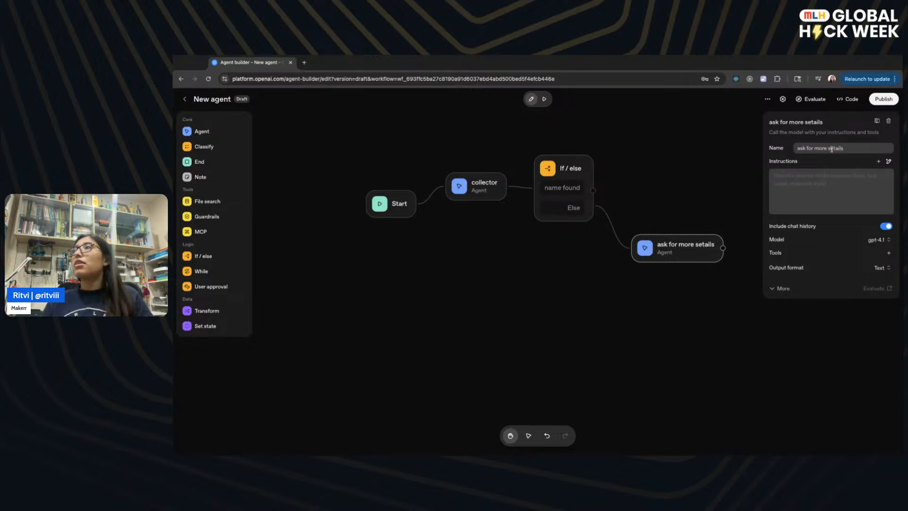
left_click(830, 149)
key("BackSpace")
type("d")
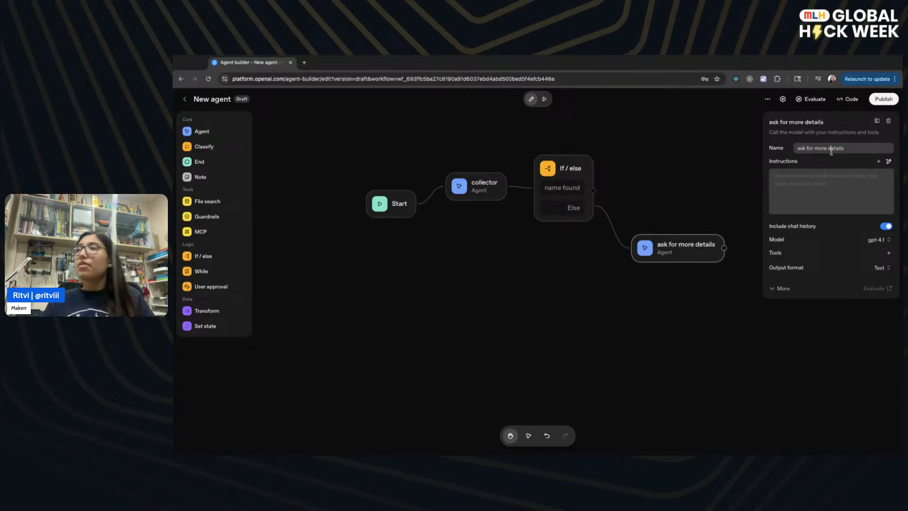
- Write the agent's instructions as "ask the user for their name and engage them in conversation about themself to know more"
left_click(821, 180)
type("If the ")
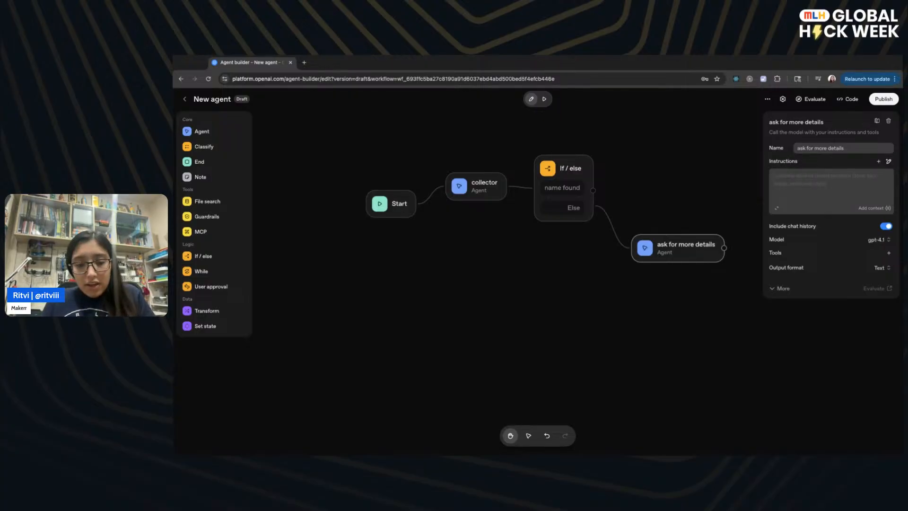
type("ask the user for")
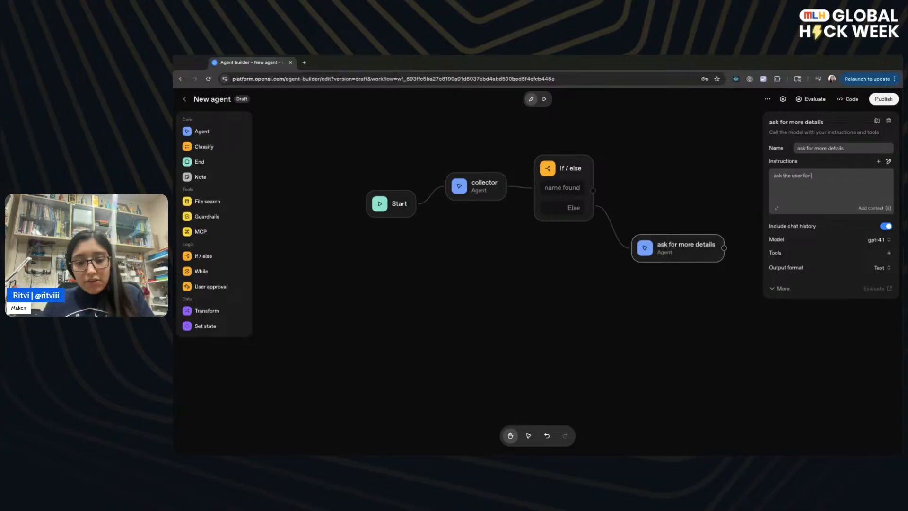
type(" thier name and")
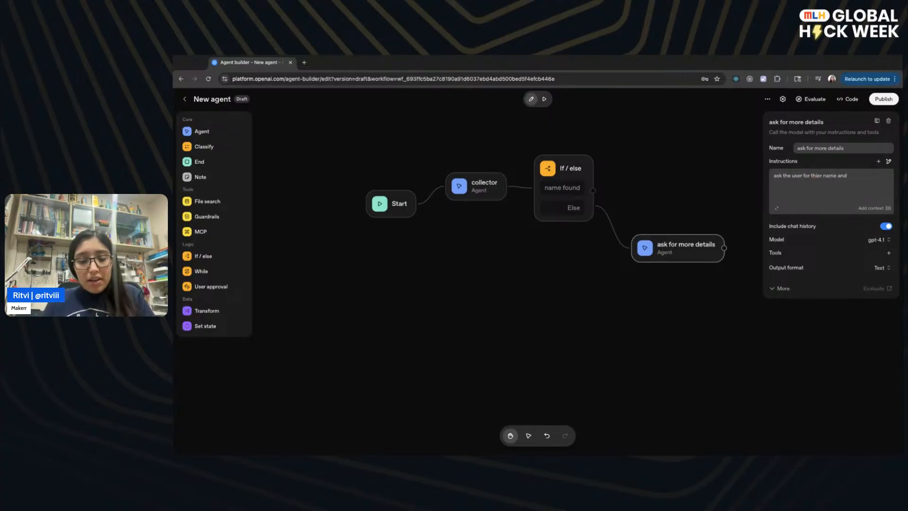
type(" h")
key("BackSpace")
key("BackSpace")
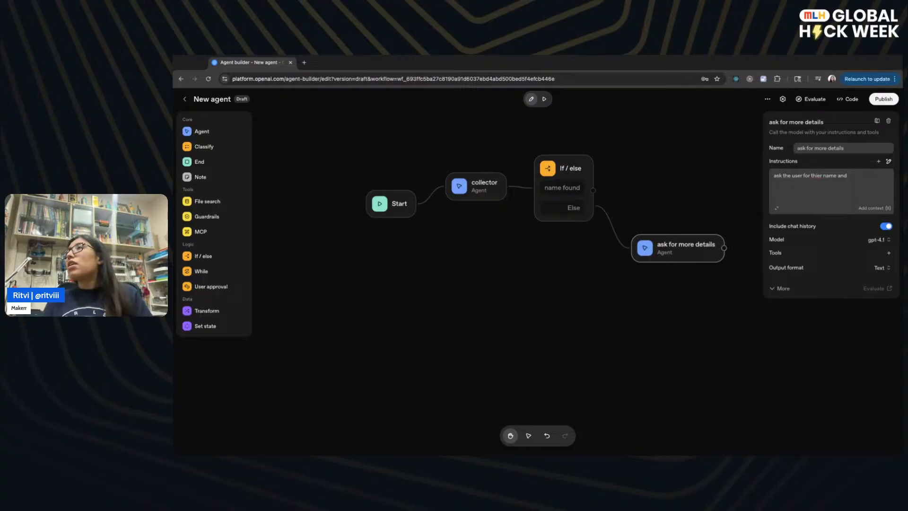
key("BackSpace")
key("BackSpace")
key("BackSpace")
key("BackSpace")
key("BackSpace")
key("BackSpace")
key("BackSpace")
key("BackSpace")
key("BackSpace")
key("BackSpace")
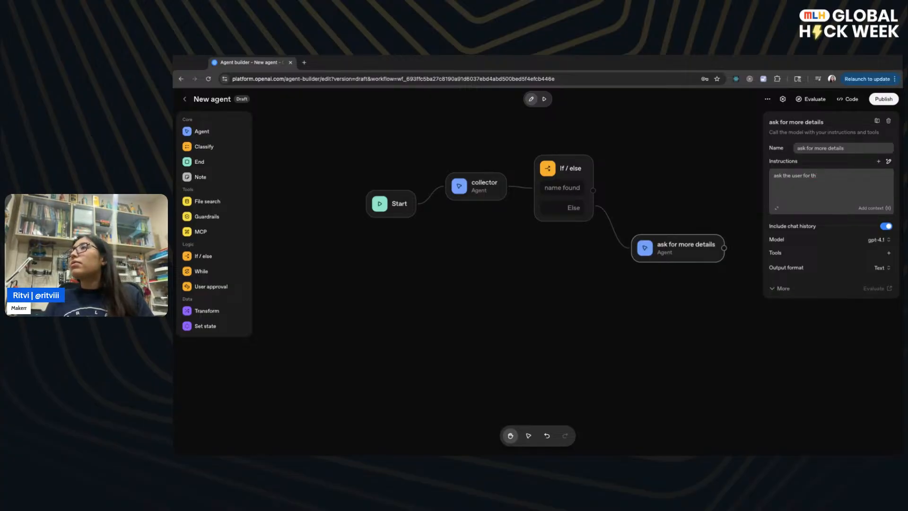
type("heir na")
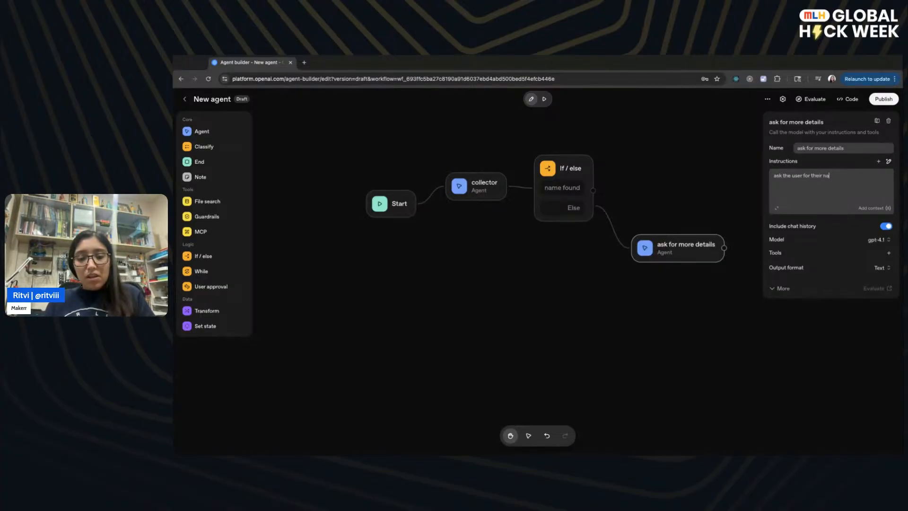
type("me and engage ")
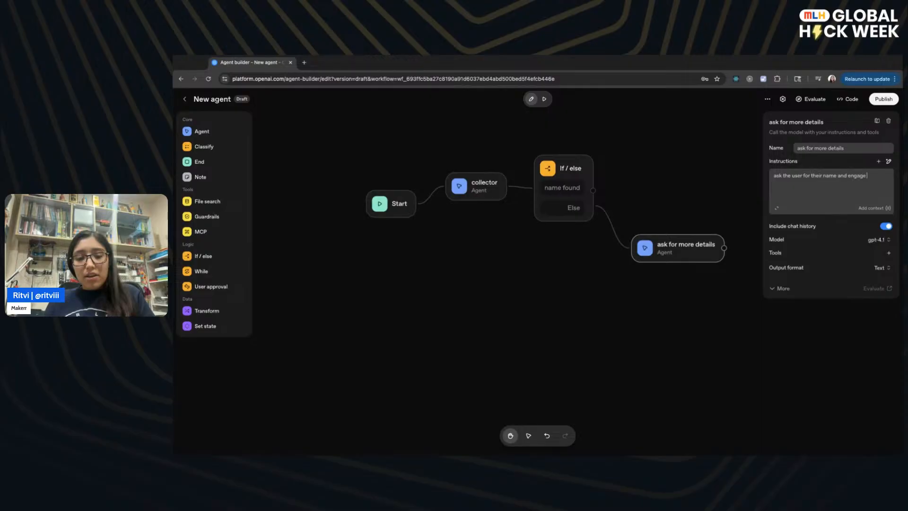
type("them in conversation about them")
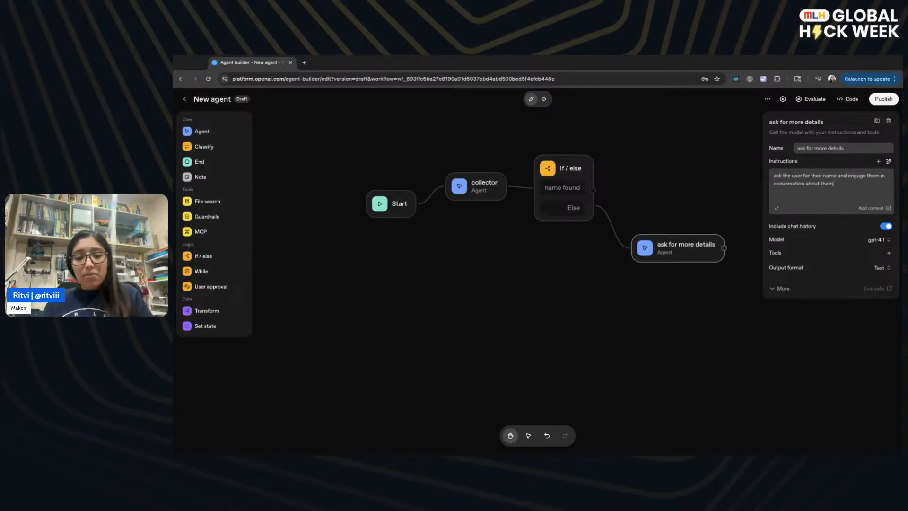
type("self to know more")
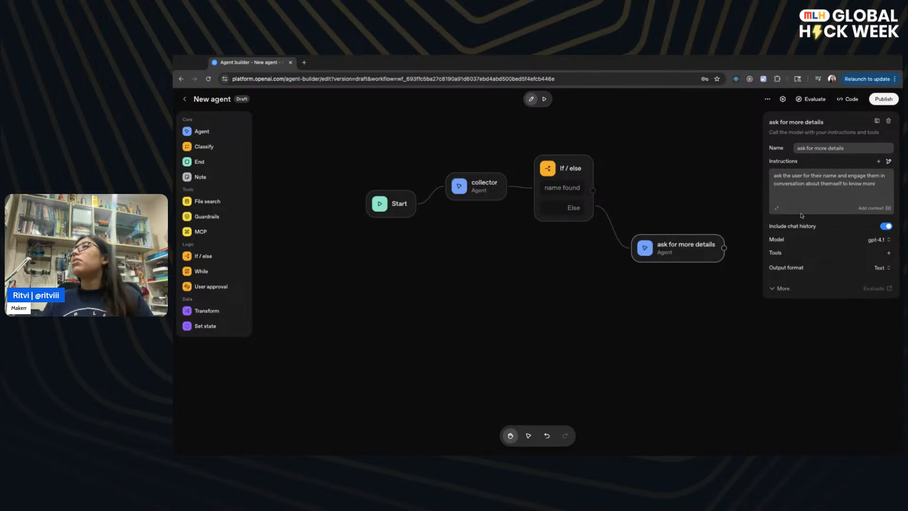
- Expand the agent's additional settings and add a User prompt message containing the workflow variable input_as_text
left_click(783, 287)
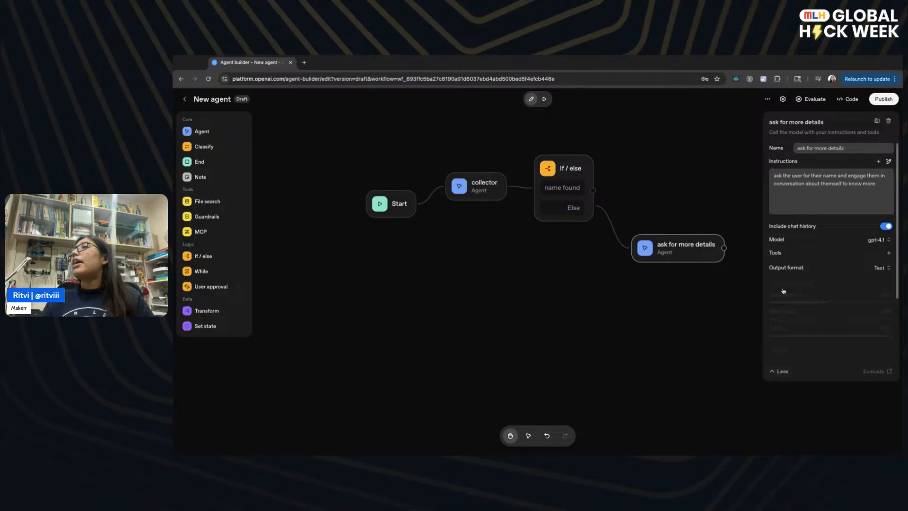
left_click(878, 161)
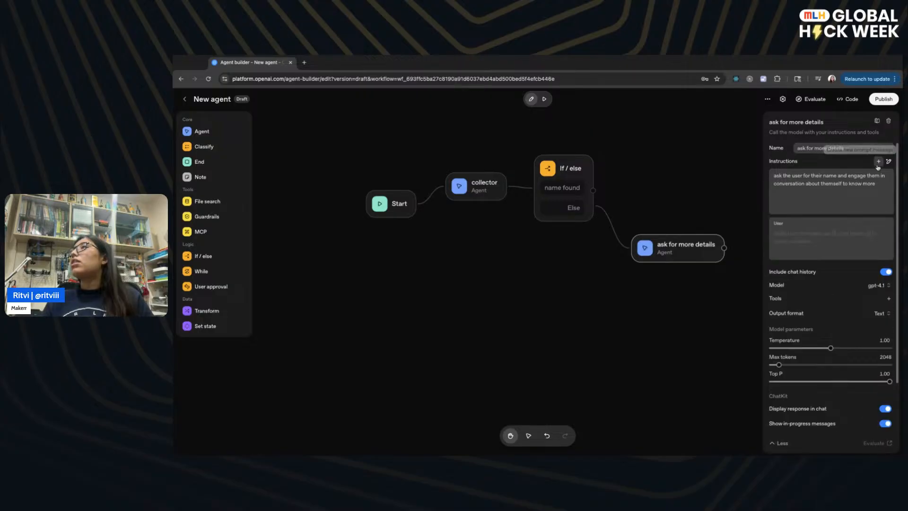
left_click(873, 253)
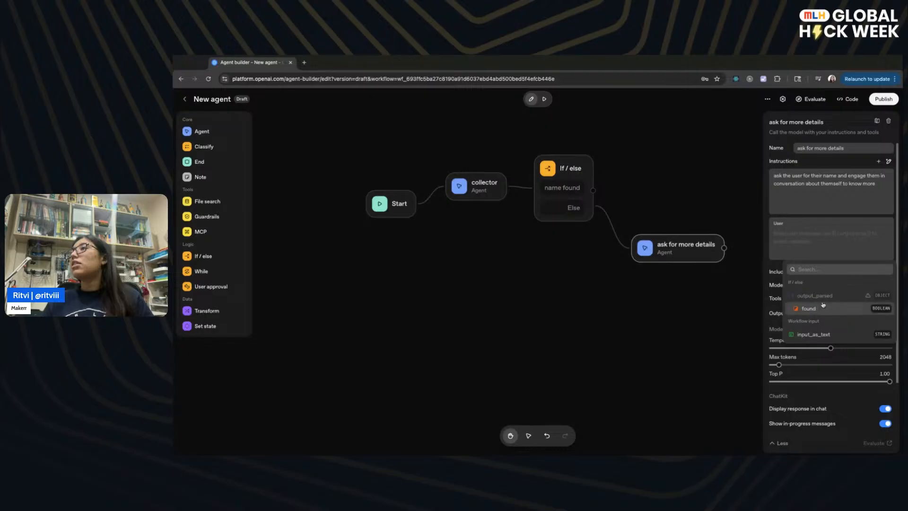
left_click(818, 335)
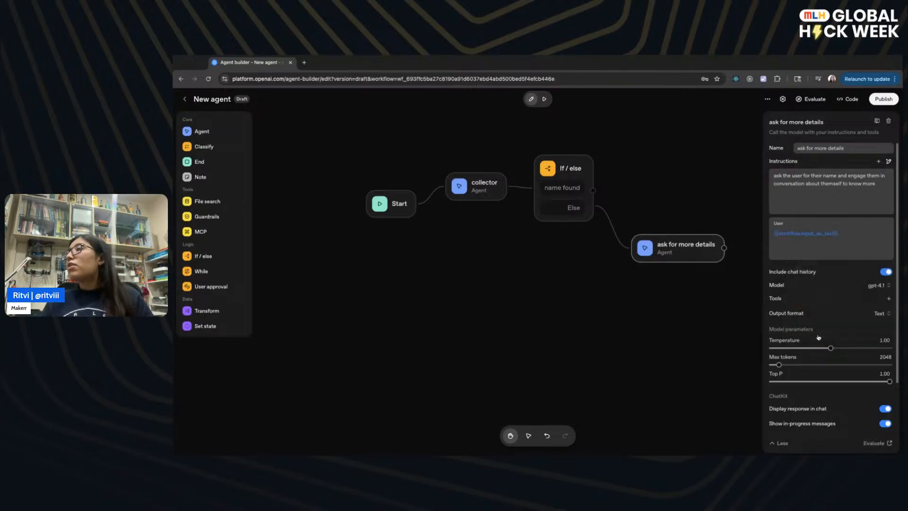
- Shift the "ask for more details" node slightly downward and closer to the If / else node
scroll(816, 258, "down", 1)
scroll(816, 258, "down", 2)
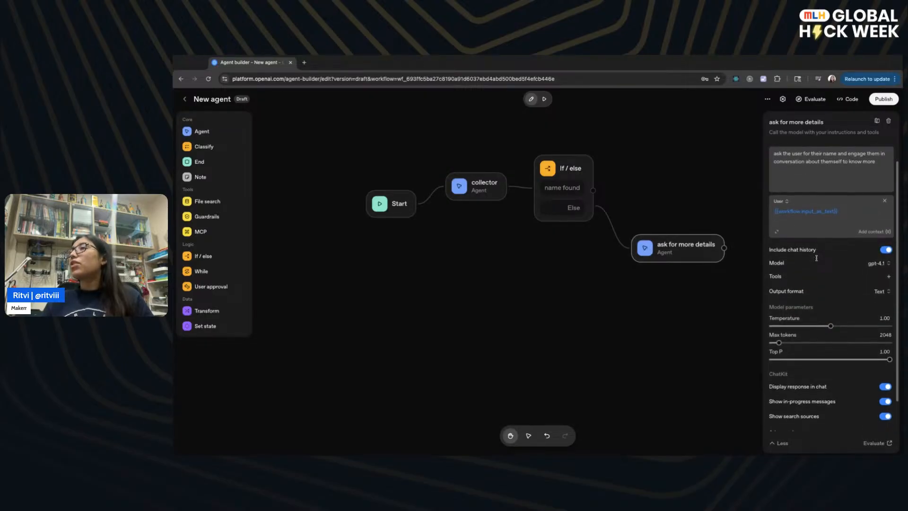
left_click(889, 267)
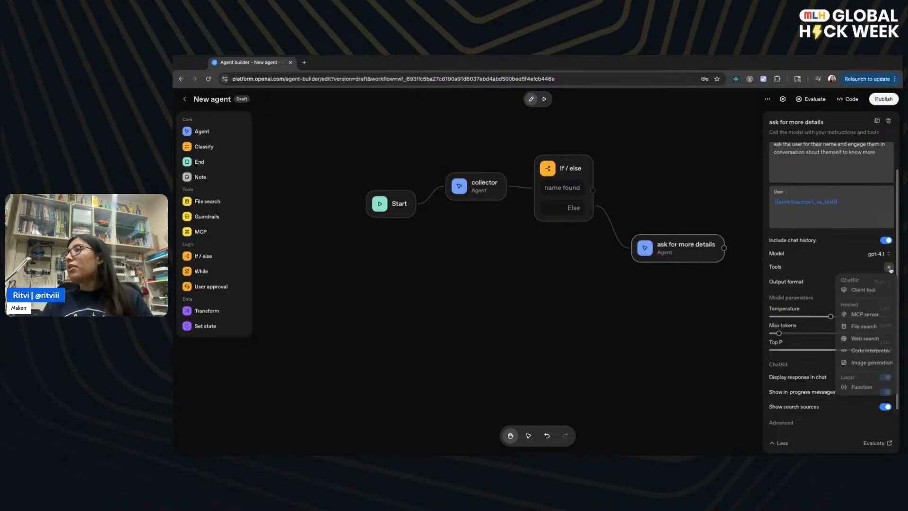
left_click(822, 272)
left_click_drag(683, 246, 664, 256)
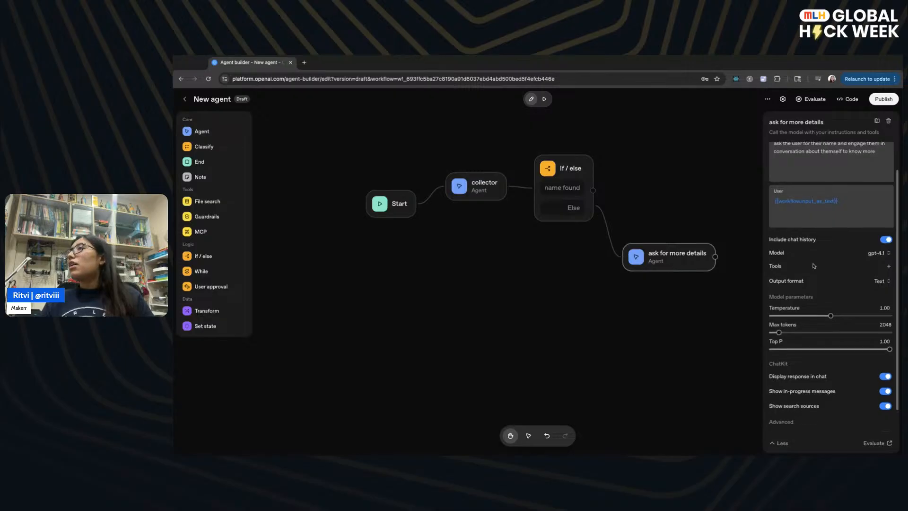
- Set the output format of the "ask for more details" agent to JSON
scroll(813, 266, "down", 1)
scroll(813, 265, "up", 1)
left_click(880, 277)
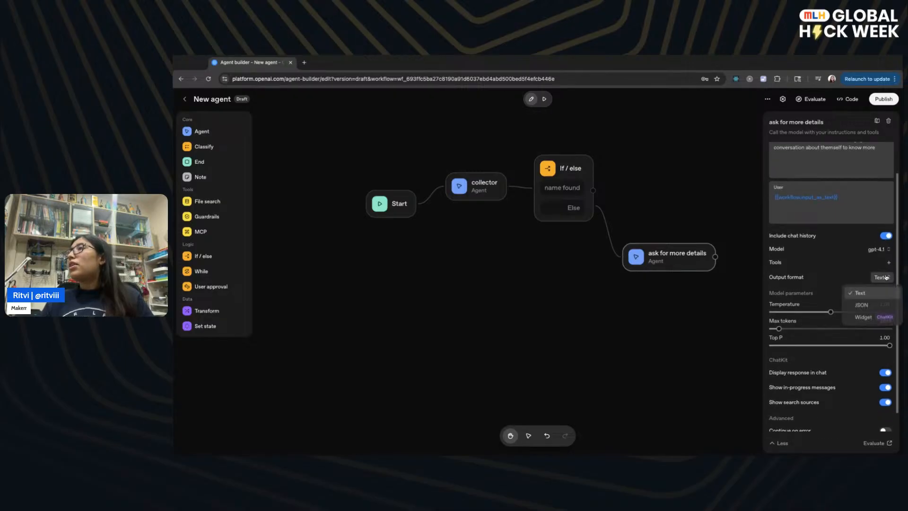
left_click(863, 306)
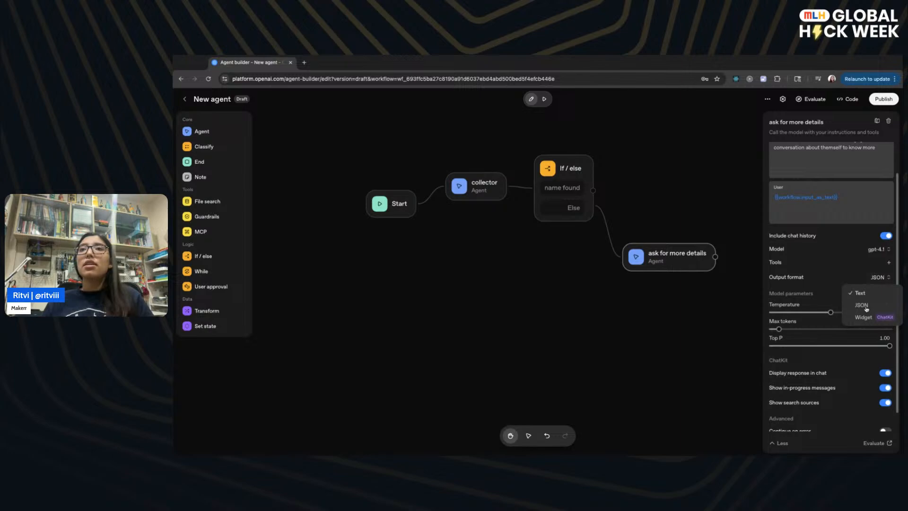
- Start a structured output schema for the agent with a string property name_1 and an array property Attributes_1
left_click(793, 290)
left_click(425, 294)
type("name")
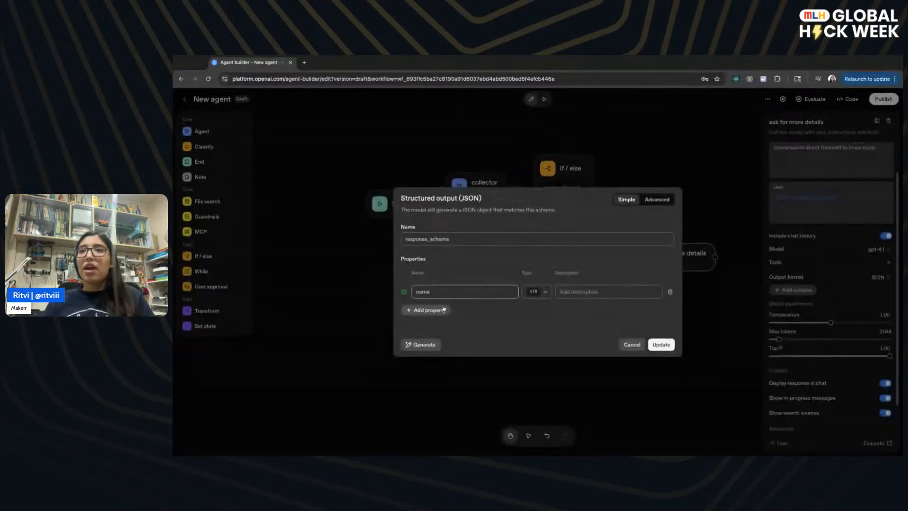
left_click(431, 310)
left_click(436, 301)
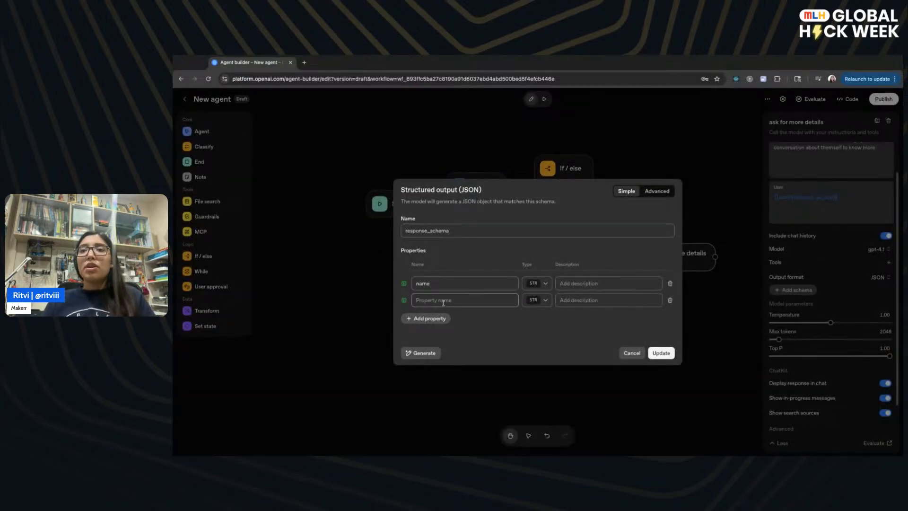
type("Attribute")
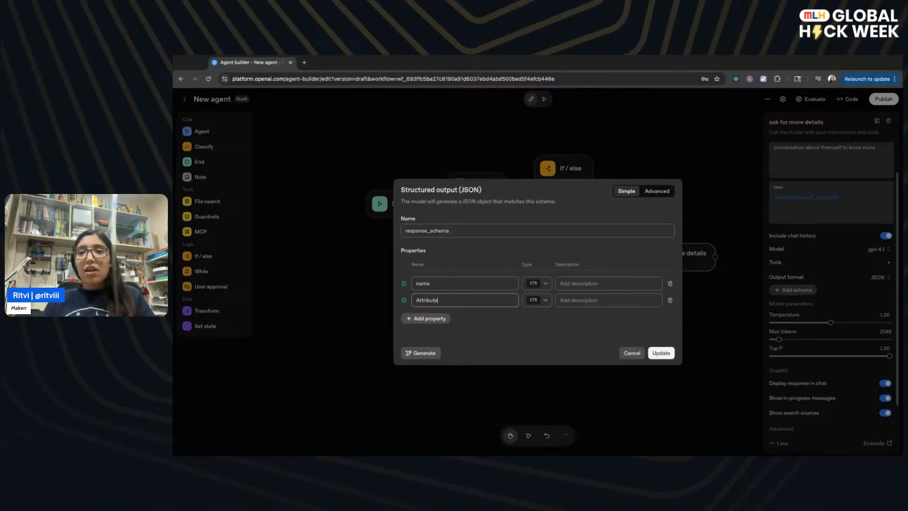
type("s")
left_click(460, 286)
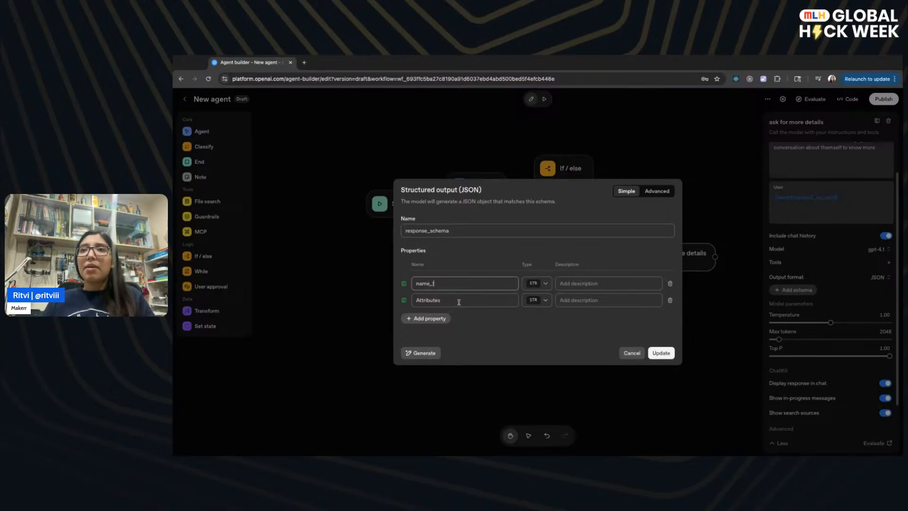
left_click(462, 301)
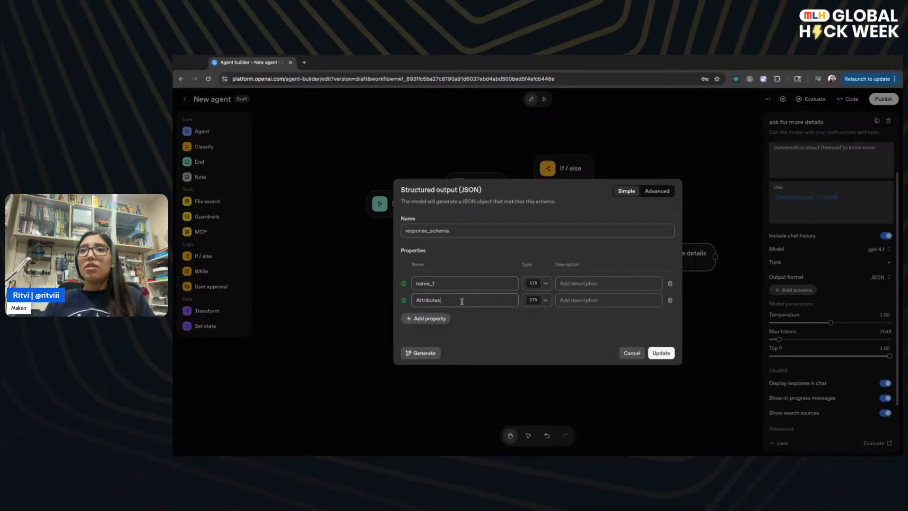
left_click(544, 300)
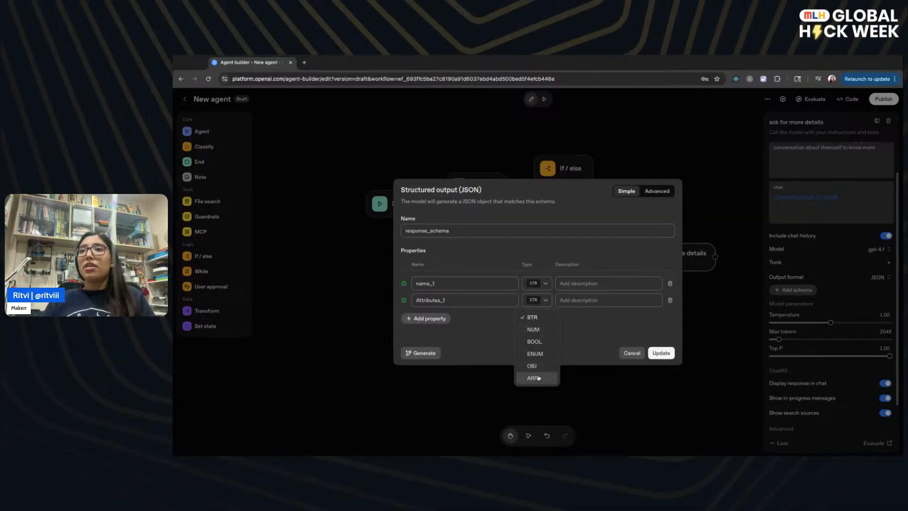
left_click(533, 377)
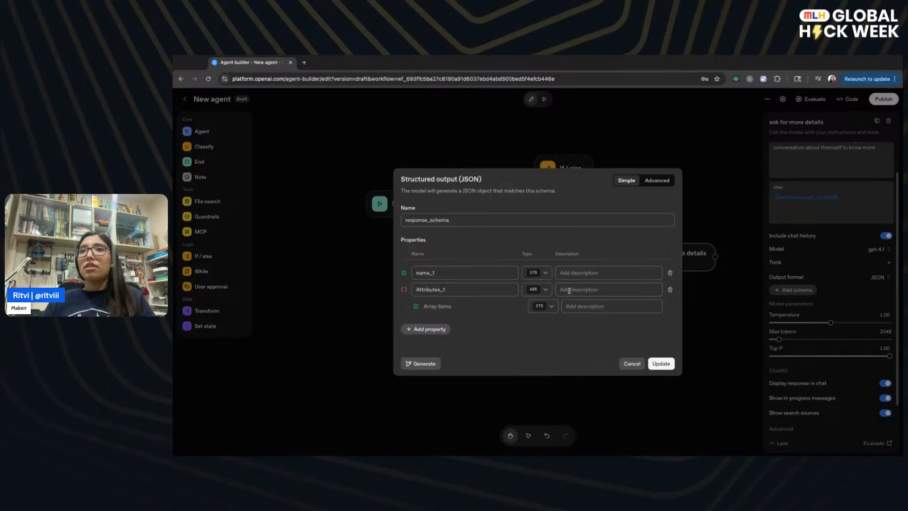
- Add a Boolean property name_1_found with the description "false" to the schema and discard the whole schema
left_click(404, 331)
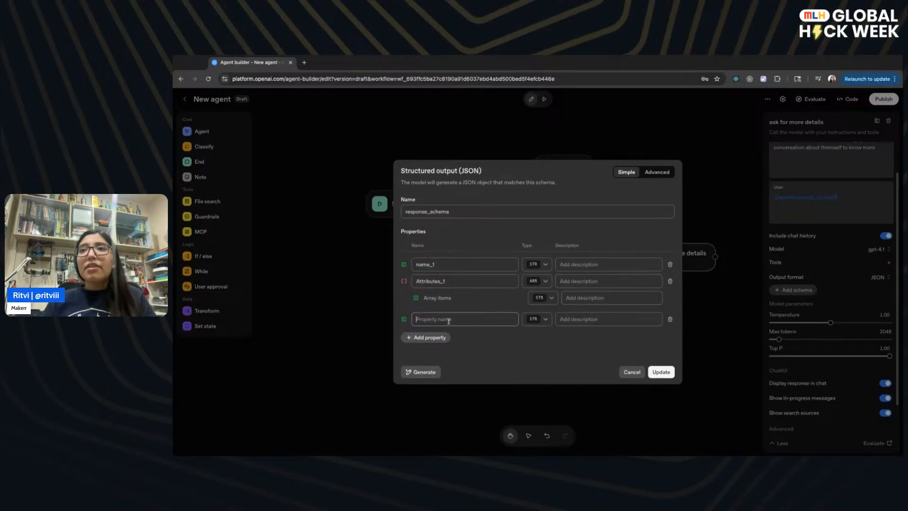
type("name_")
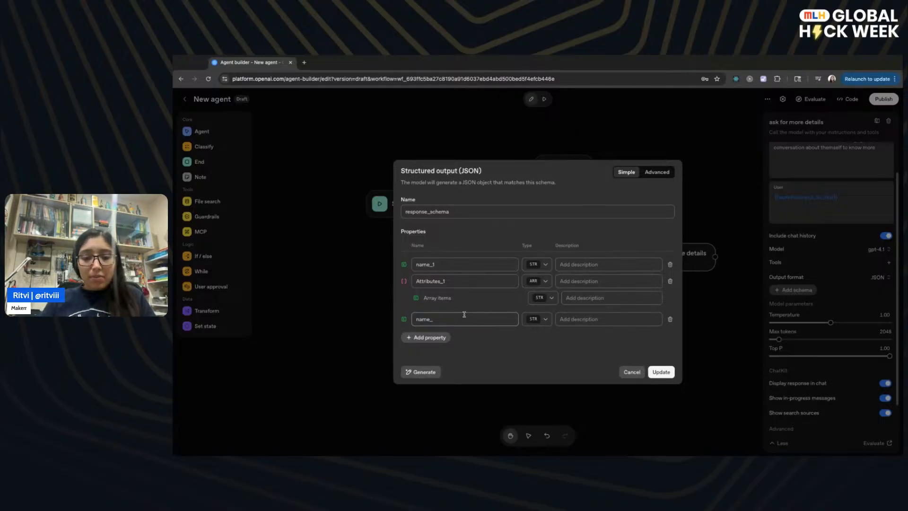
type("1_")
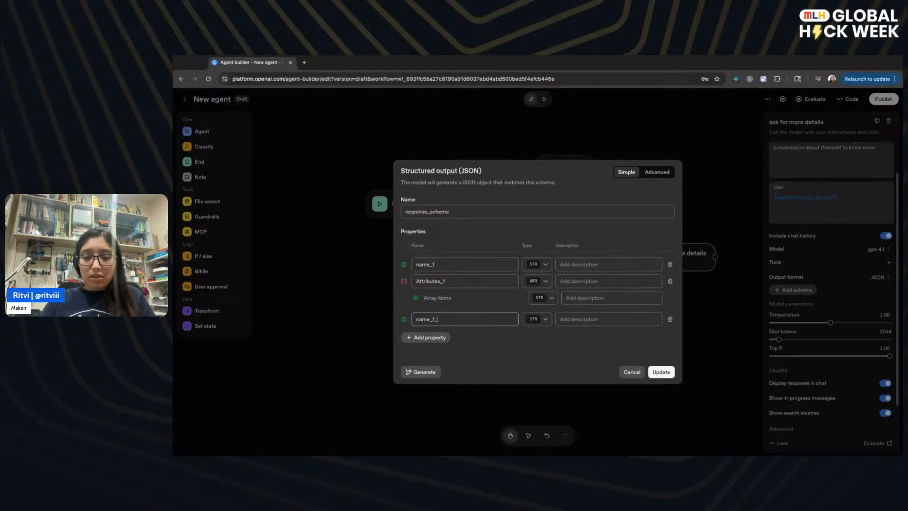
type("fo")
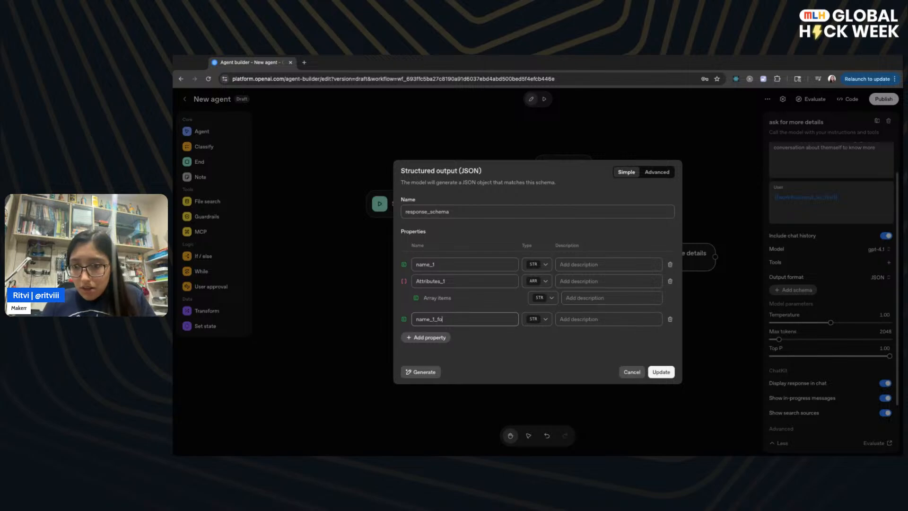
type("ubound")
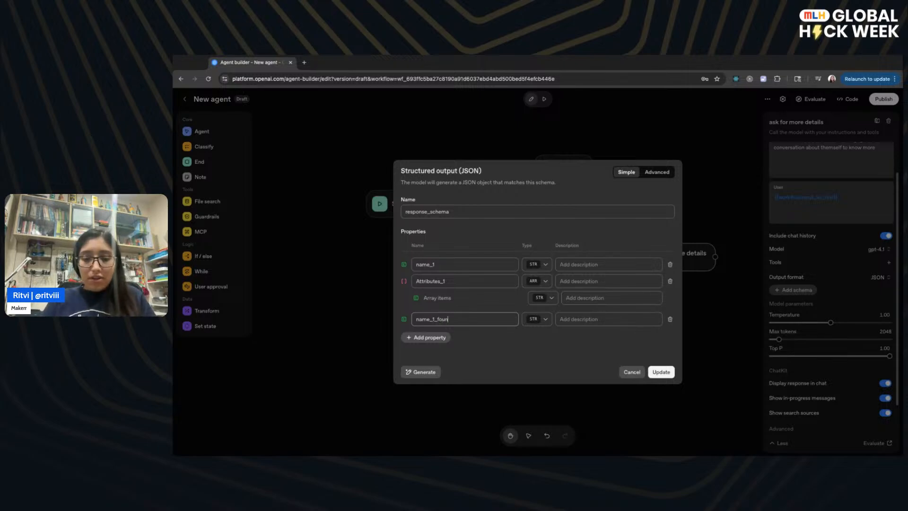
left_click(543, 319)
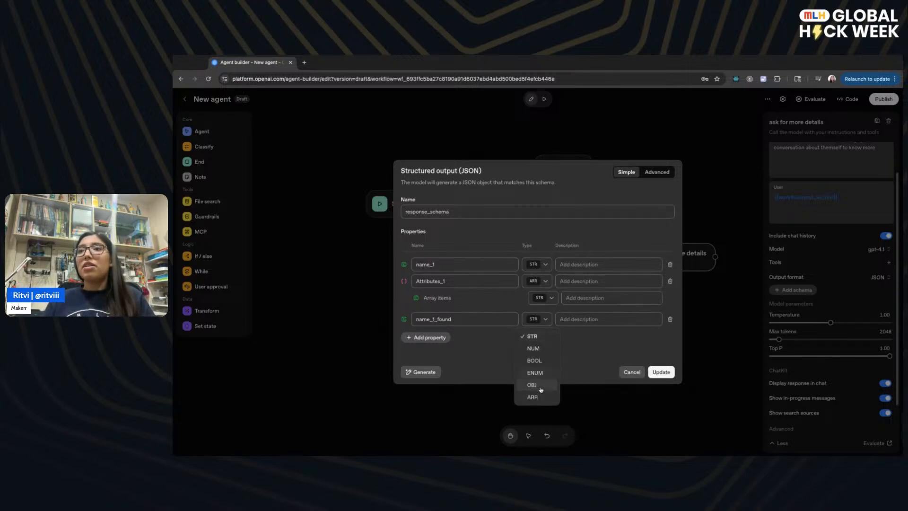
left_click(535, 360)
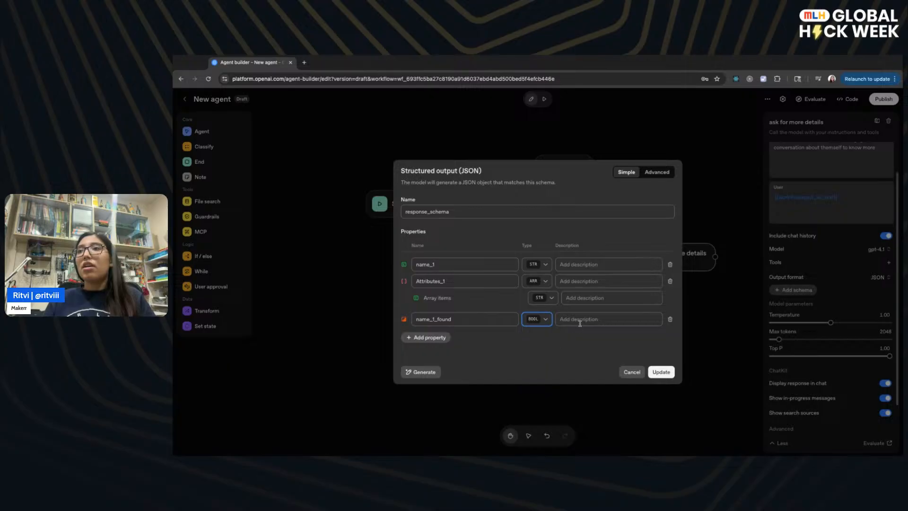
left_click(580, 320)
type("false")
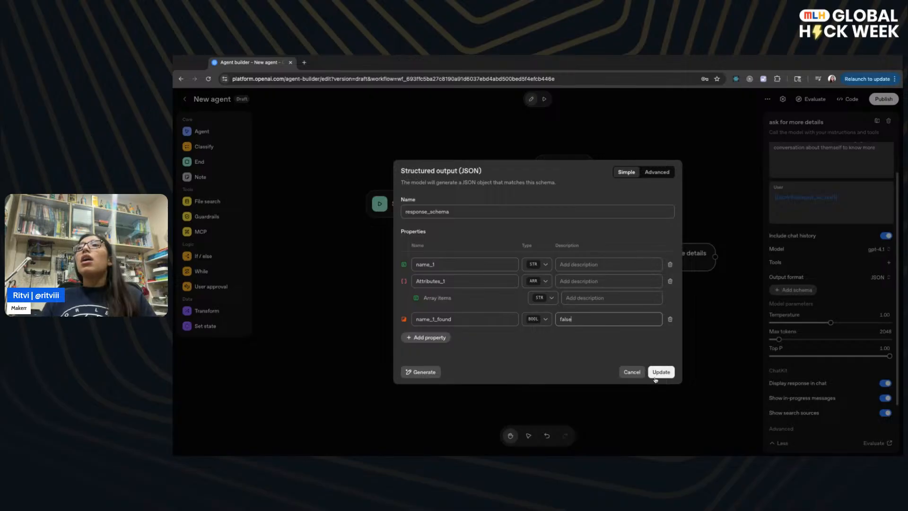
left_click(422, 372)
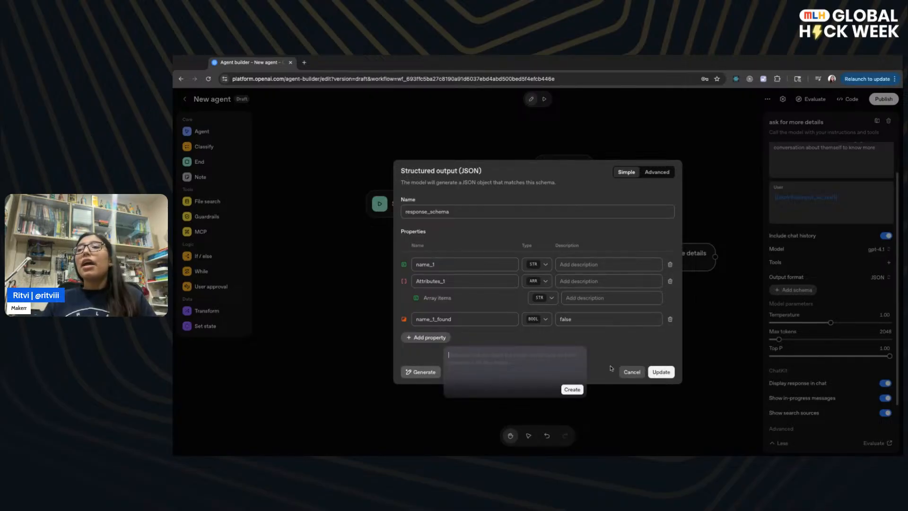
left_click(629, 372)
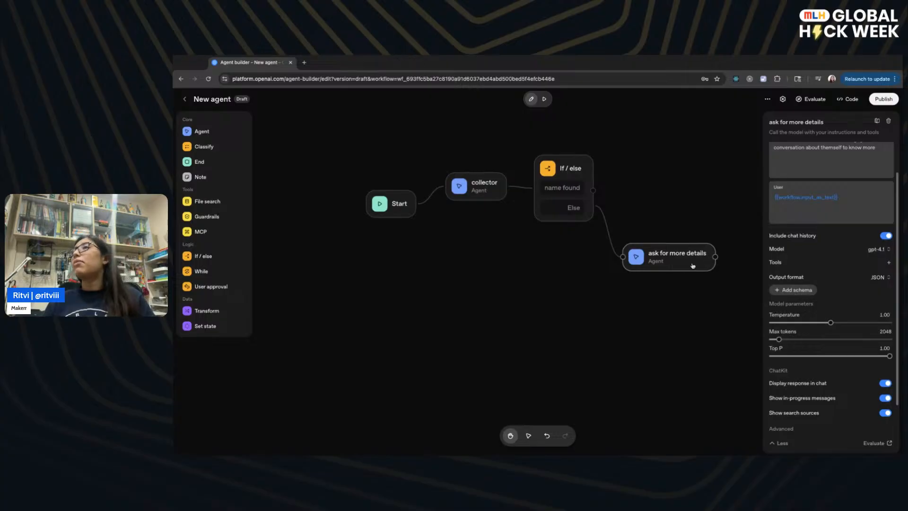
- Add a new Agent node above the "ask for more details" node and connect it to the If / else node's "name found" output
scroll(667, 314, "right", 3)
left_click_drag(667, 314, 595, 327)
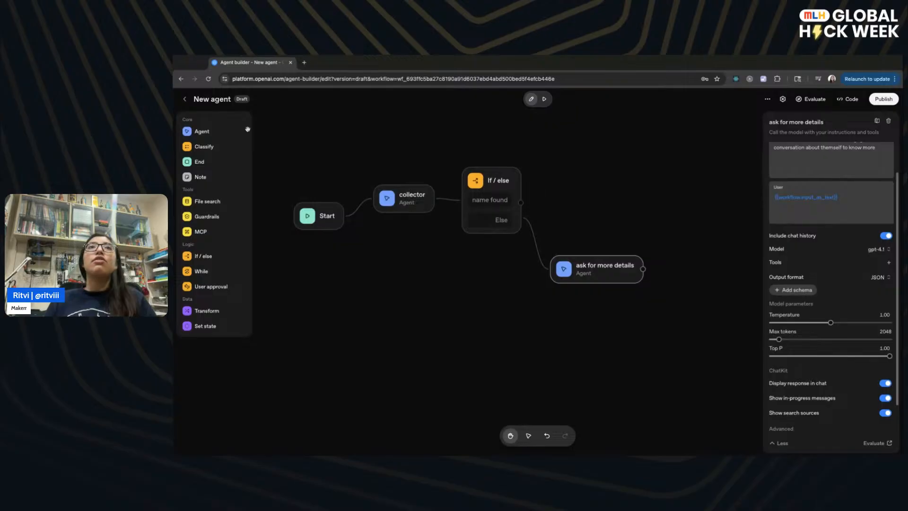
left_click(218, 131)
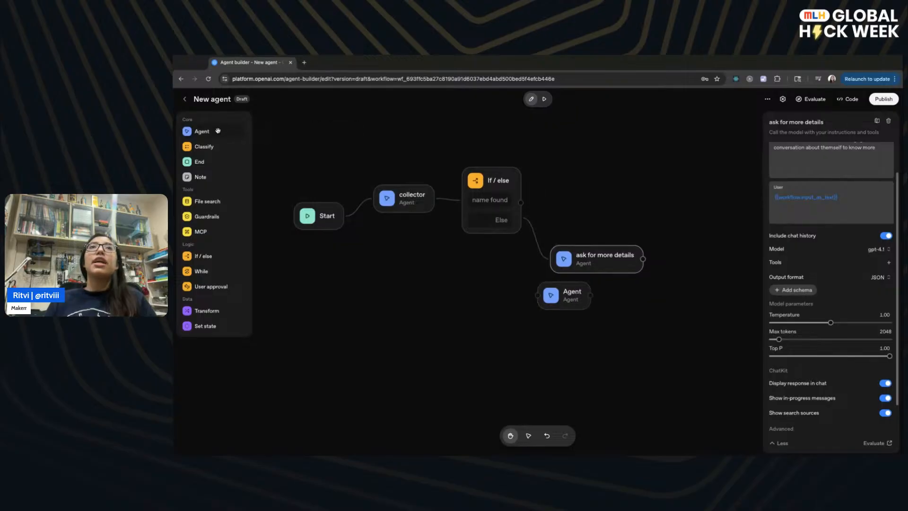
left_click(567, 302)
left_click_drag(567, 304, 570, 173)
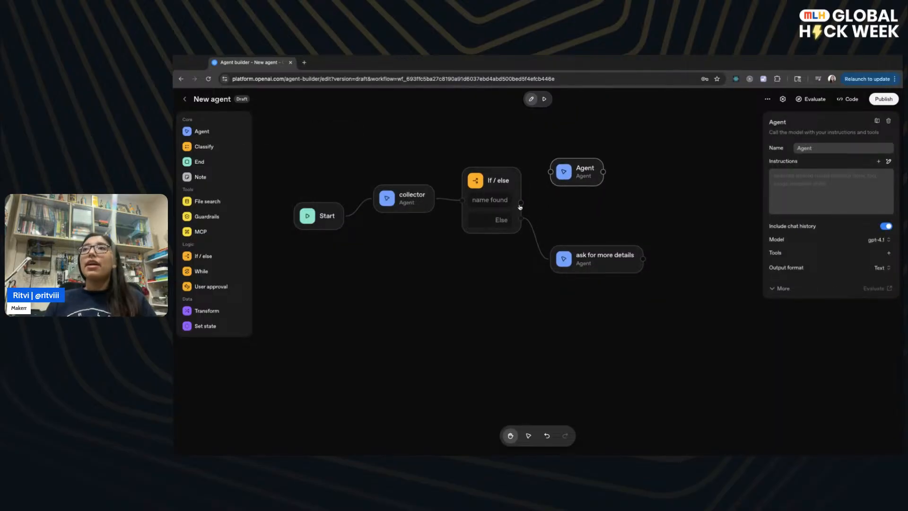
left_click_drag(521, 204, 550, 171)
- Rename the new agent on the "name found" branch as engage
left_click(579, 183)
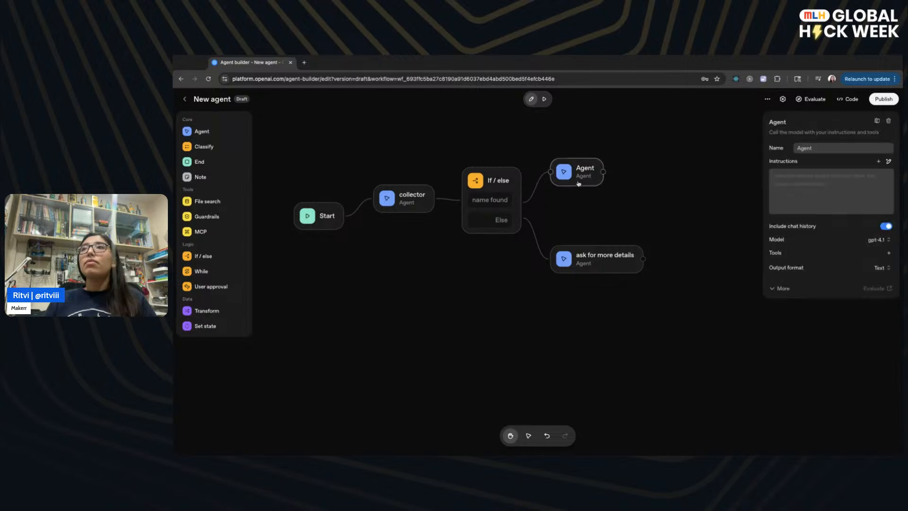
left_click(776, 185)
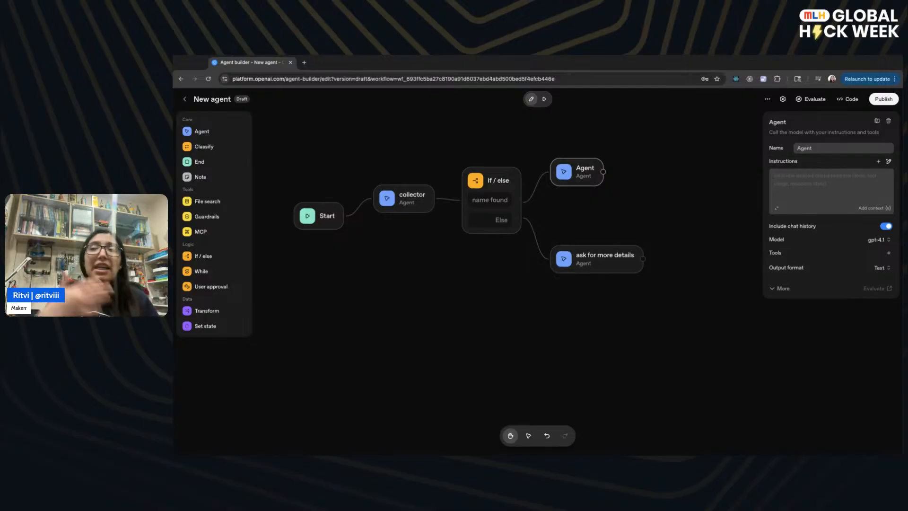
left_click(818, 146)
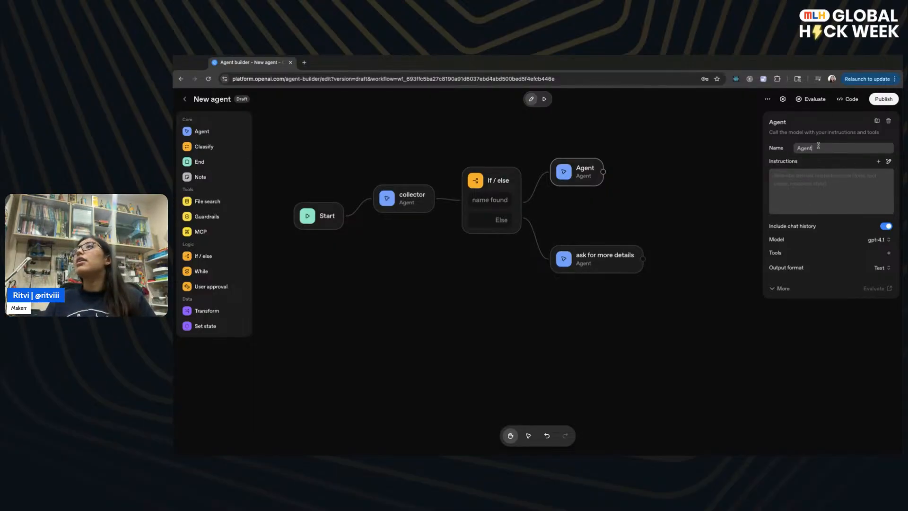
key("super+a")
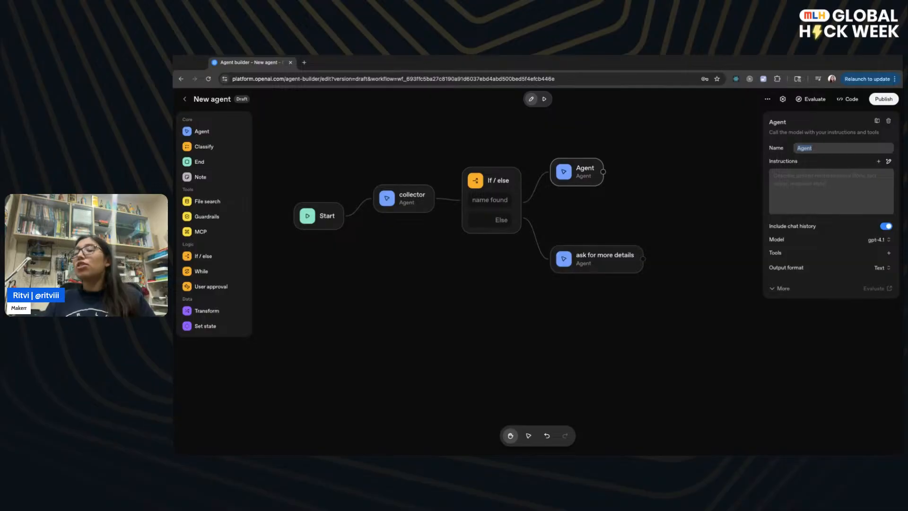
type("engage")
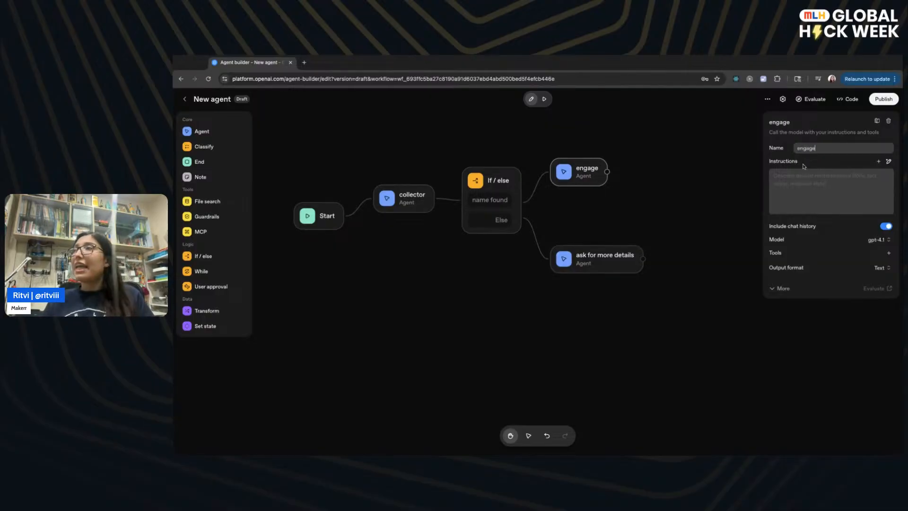
- Enter the engage agent's instructions: "Greet the user with a helloo and offer and ask them about their hobbies with a bunch of options"
left_click(810, 181)
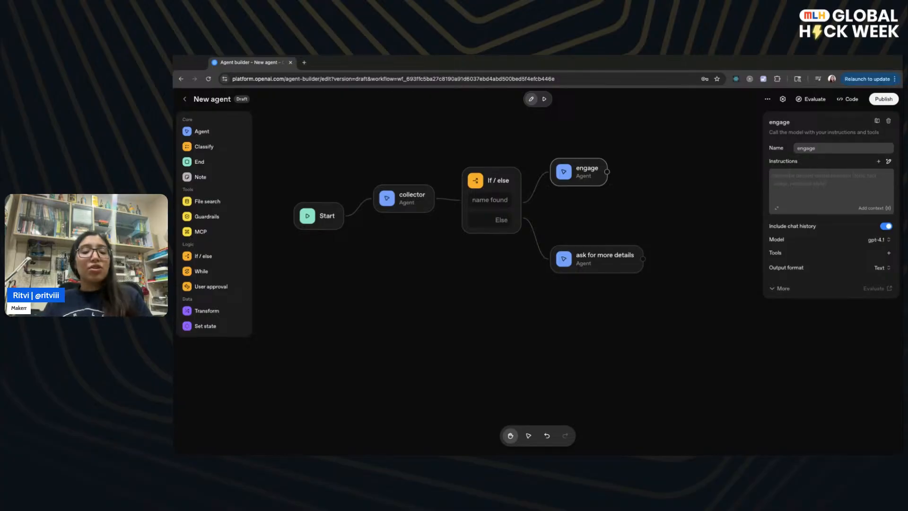
type("Greet the use")
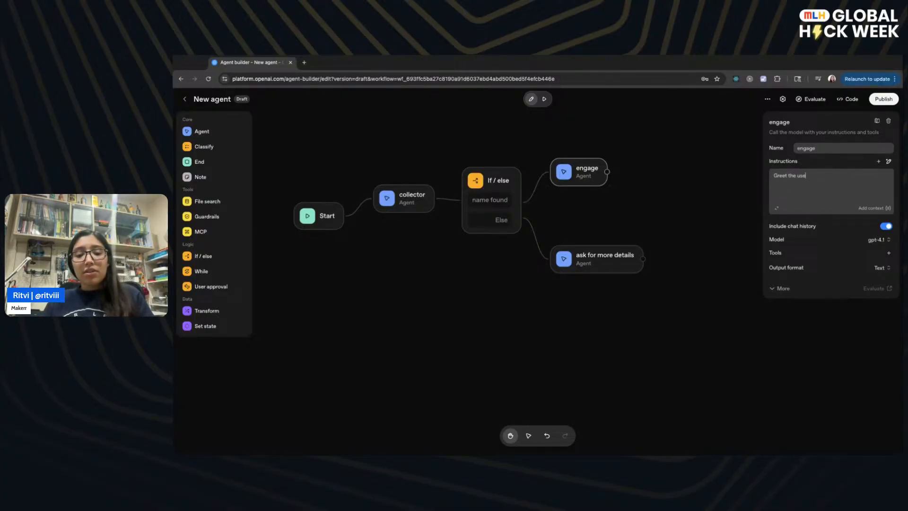
type("r with")
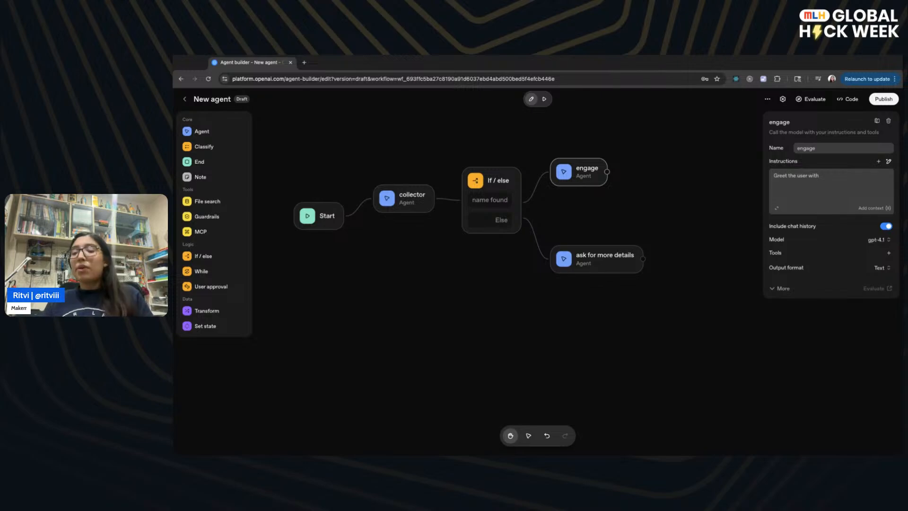
type(" a hello")
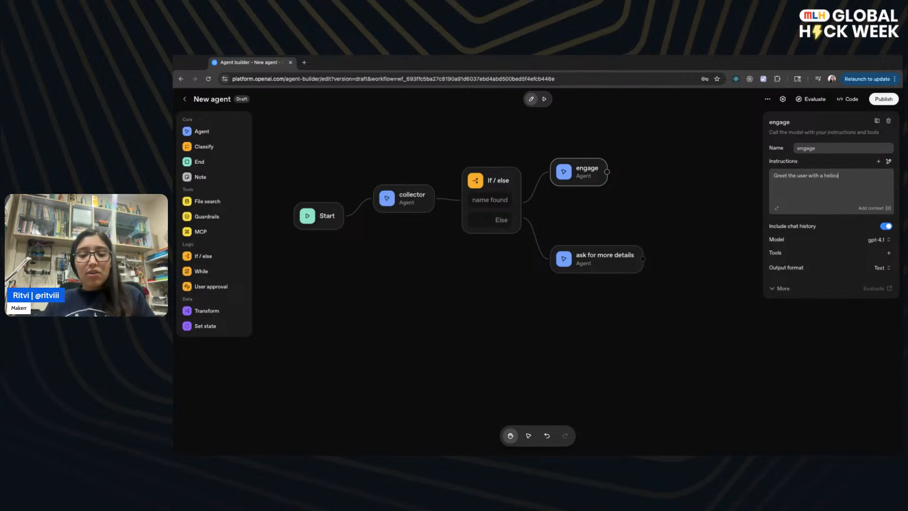
type("o and offer them ad")
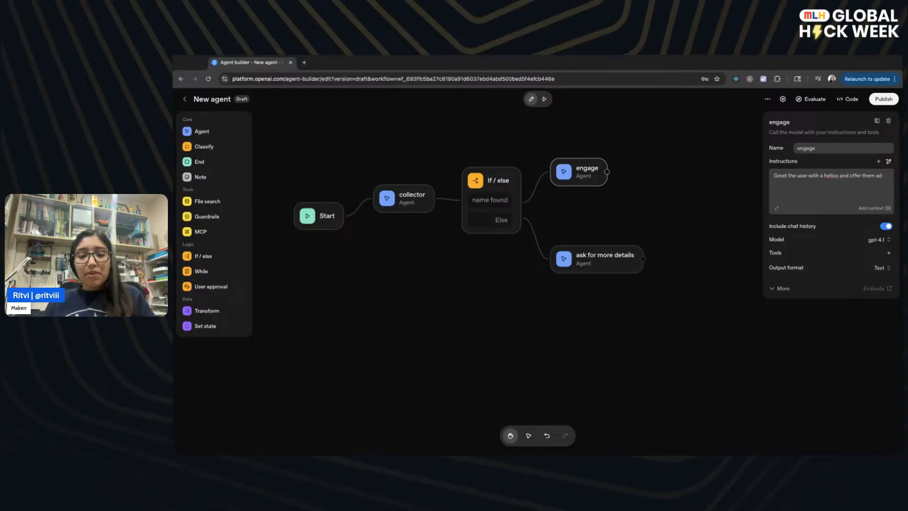
key("BackSpace")
key("BackSpace")
key("BackSpace")
key("BackSpace")
key("BackSpace")
key("BackSpace")
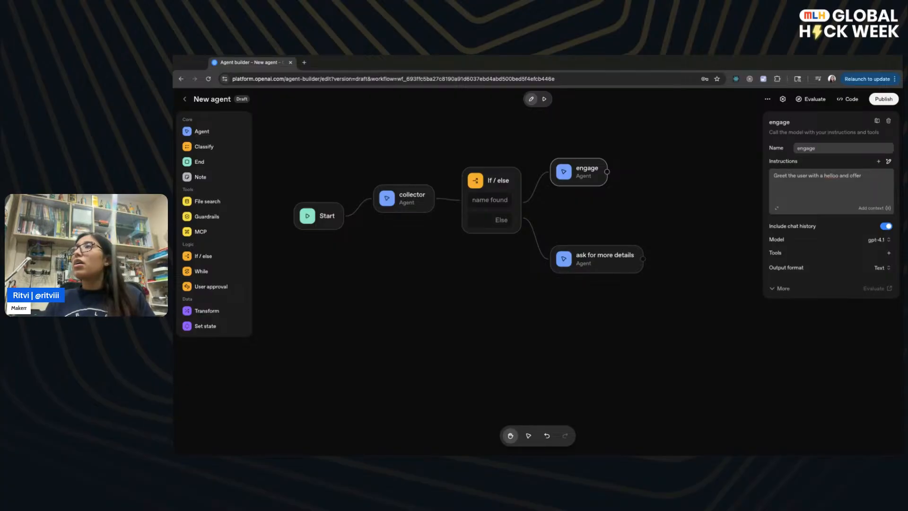
type("and ask them")
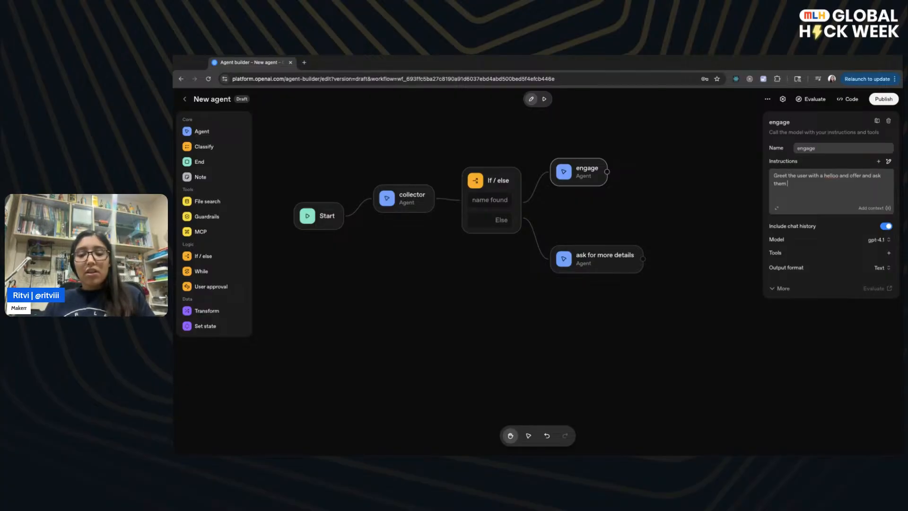
type(" about their ho")
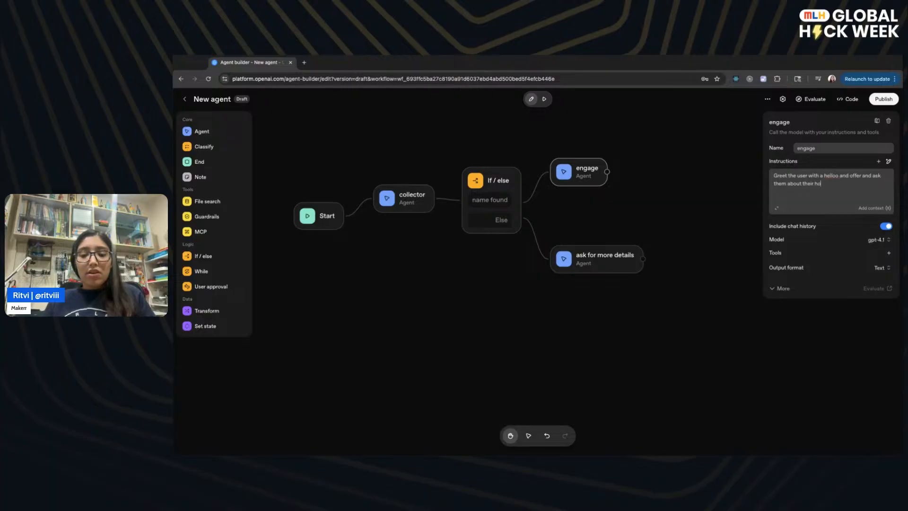
type("bbies with a bunch o")
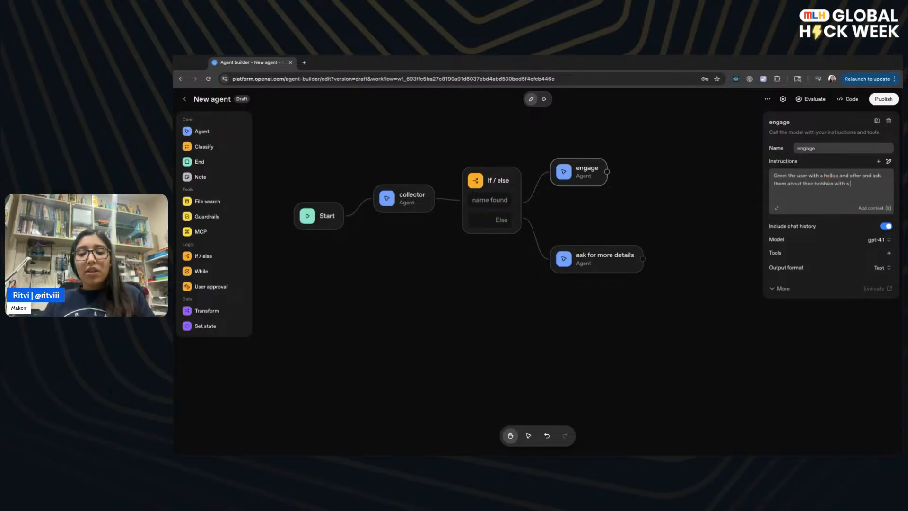
type("tions")
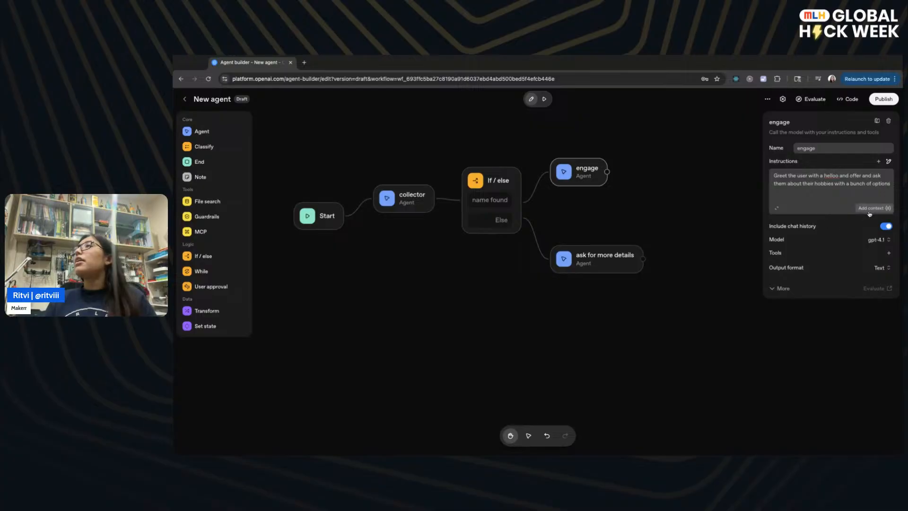
- Set the engage agent's output format to Widget and open the Widget Builder to create its widget
left_click(889, 254)
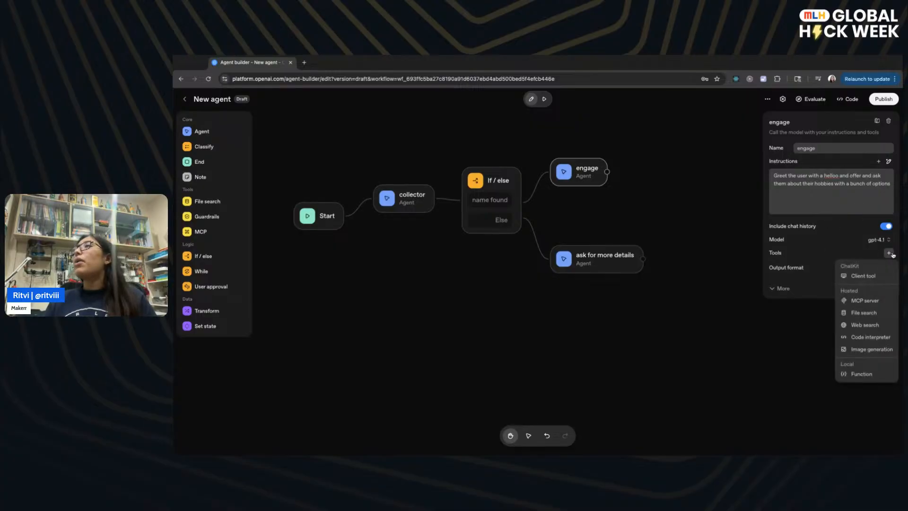
left_click(890, 255)
left_click(888, 268)
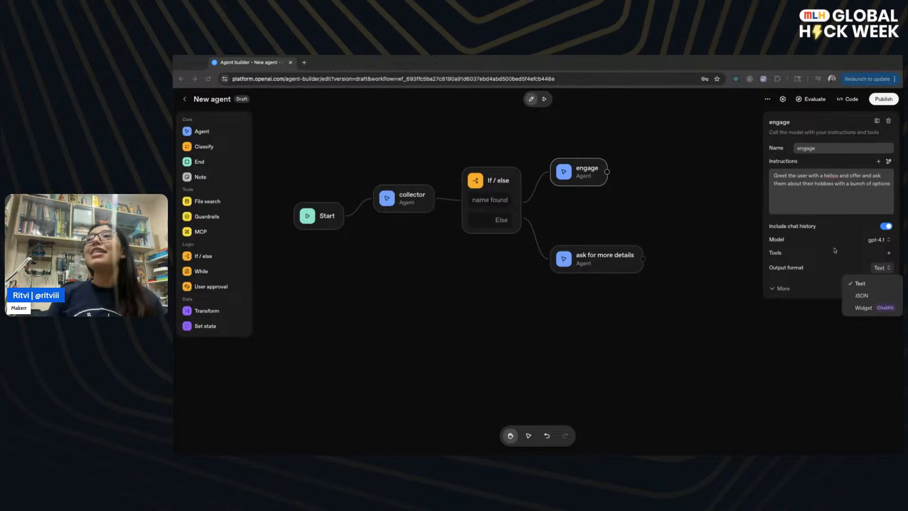
left_click(863, 307)
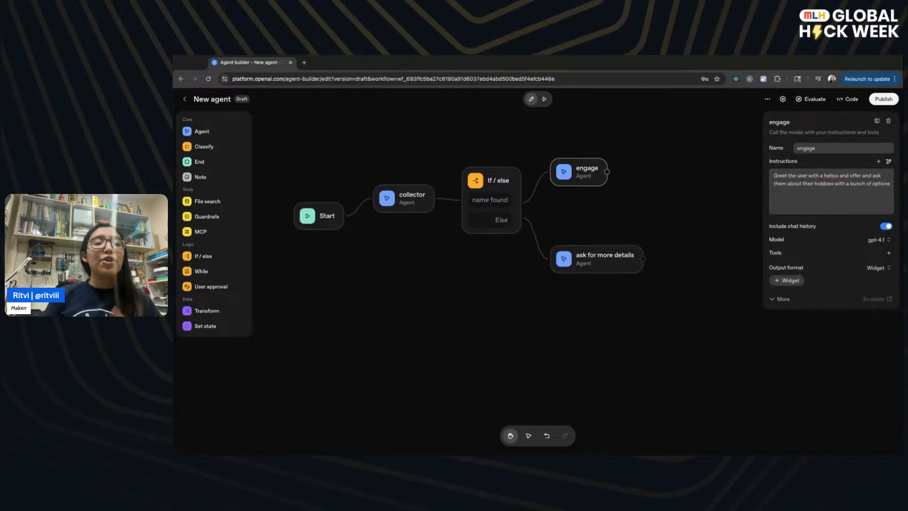
left_click(788, 280)
left_click(537, 298)
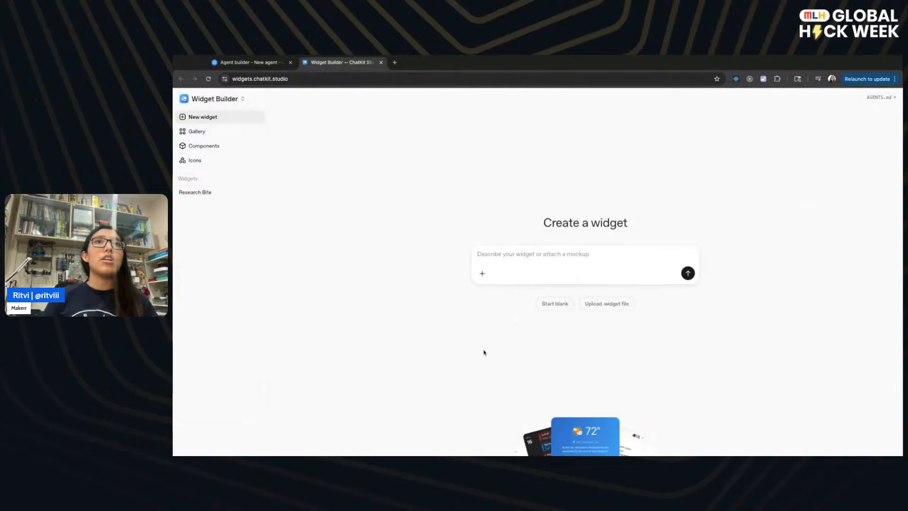
- Browse the widget gallery to examine the example widget designs
left_click(231, 136)
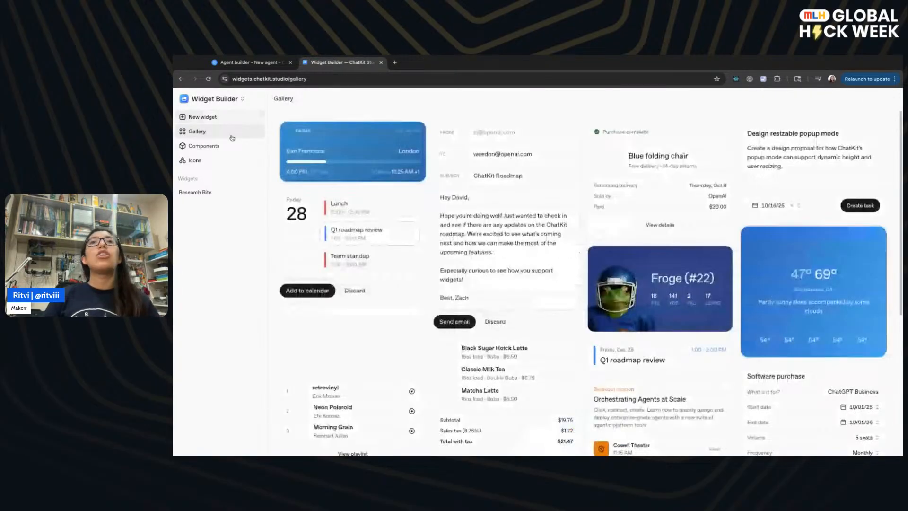
scroll(331, 283, "down", 4)
scroll(331, 283, "up", 4)
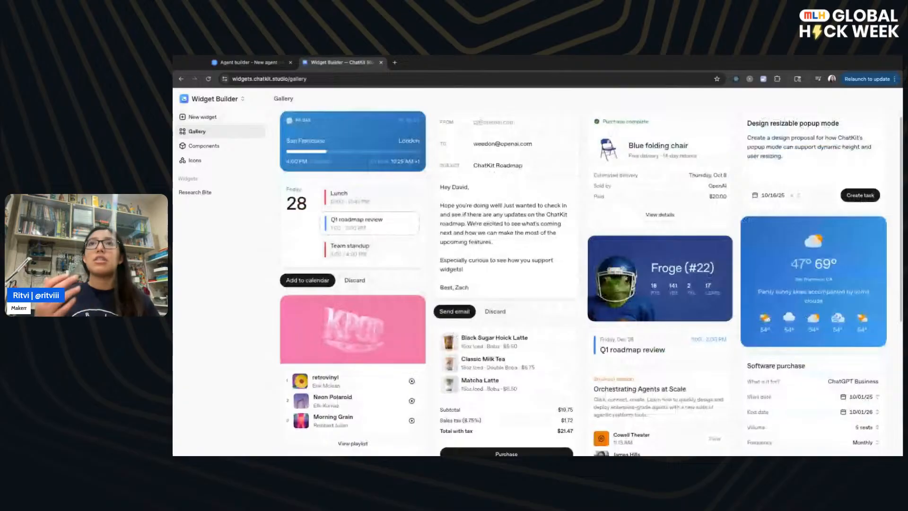
scroll(331, 284, "up", 1)
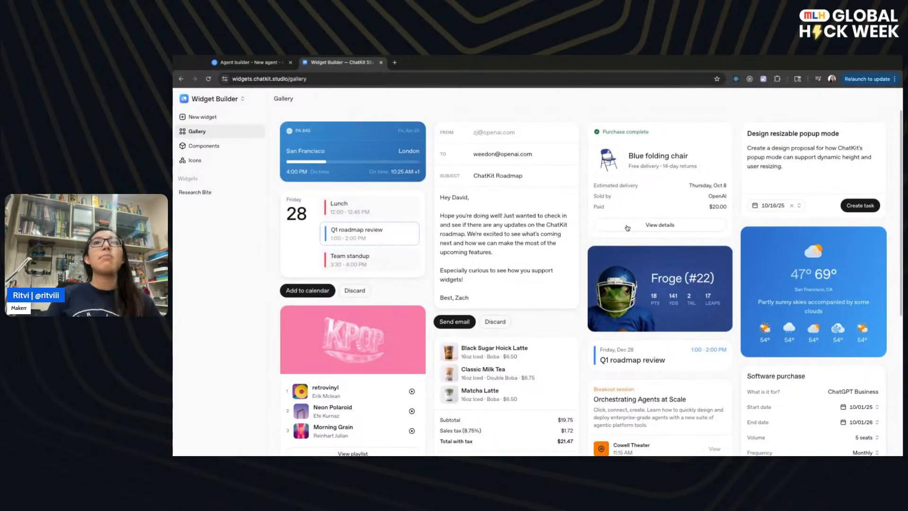
scroll(627, 228, "down", 3)
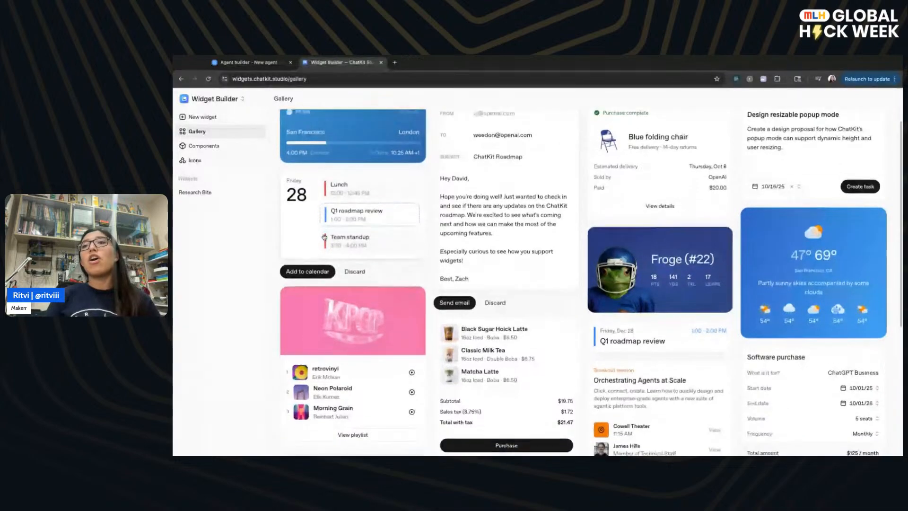
scroll(572, 243, "down", 2)
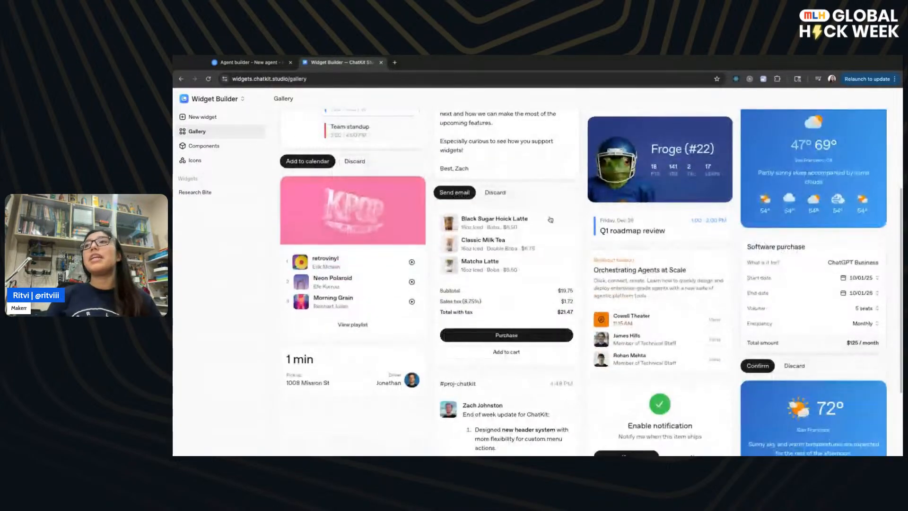
scroll(572, 243, "down", 2)
scroll(572, 243, "up", 2)
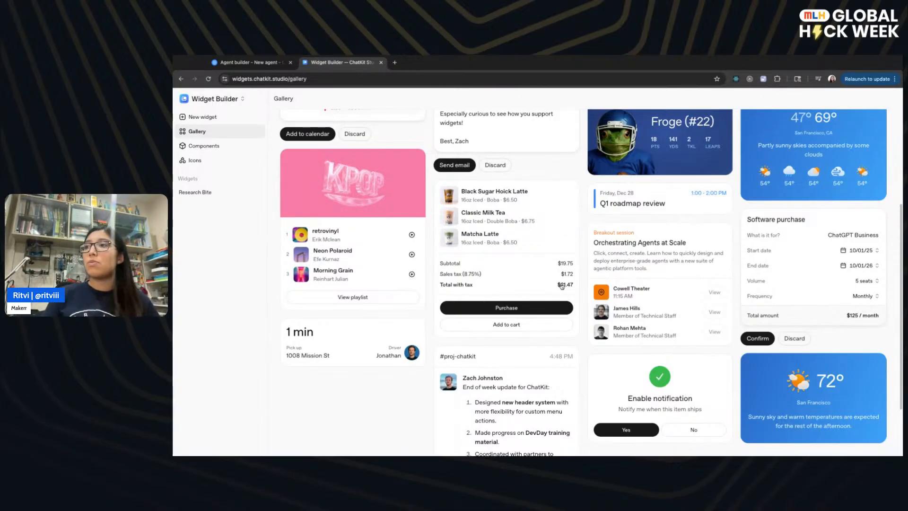
scroll(562, 285, "up", 4)
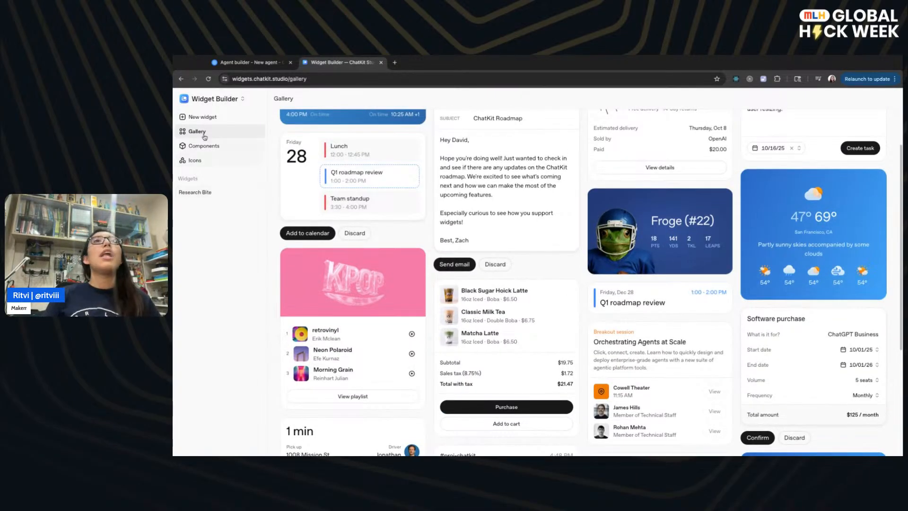
- Start a new widget and write the description "create a widget that shows the user's.name with a nice dynamic greeting,"
left_click(212, 122)
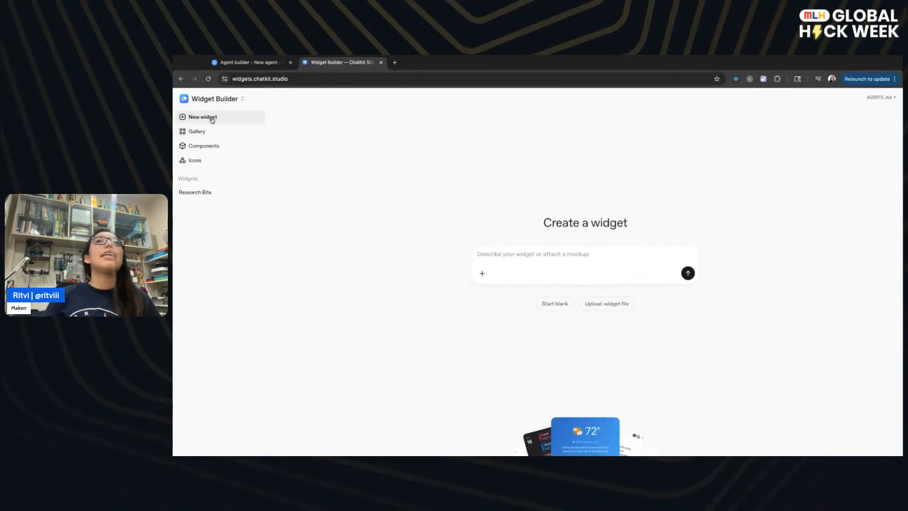
left_click(505, 260)
type("create a w")
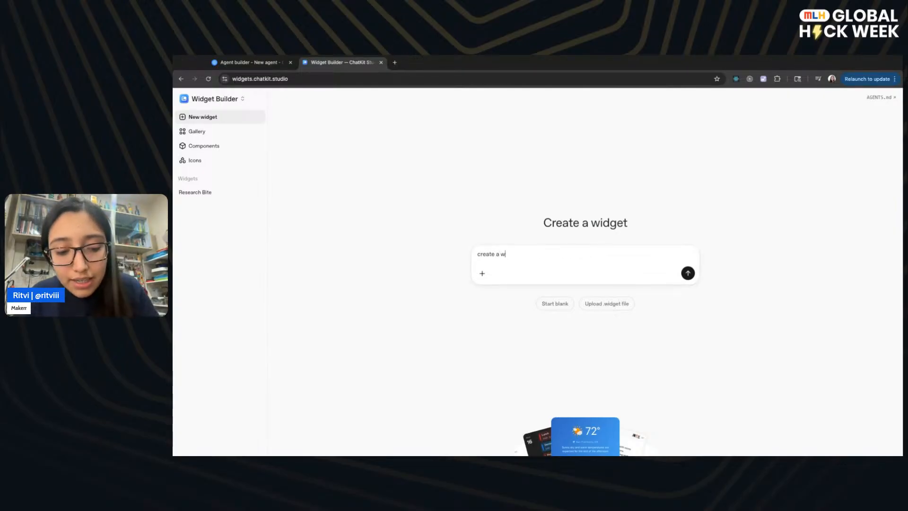
type("idget that re")
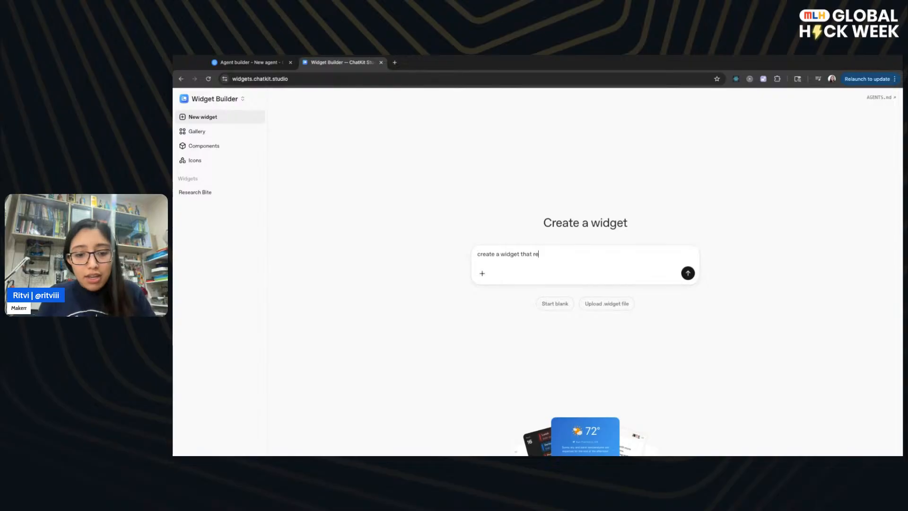
key("BackSpace")
key("BackSpace")
type("shows the u")
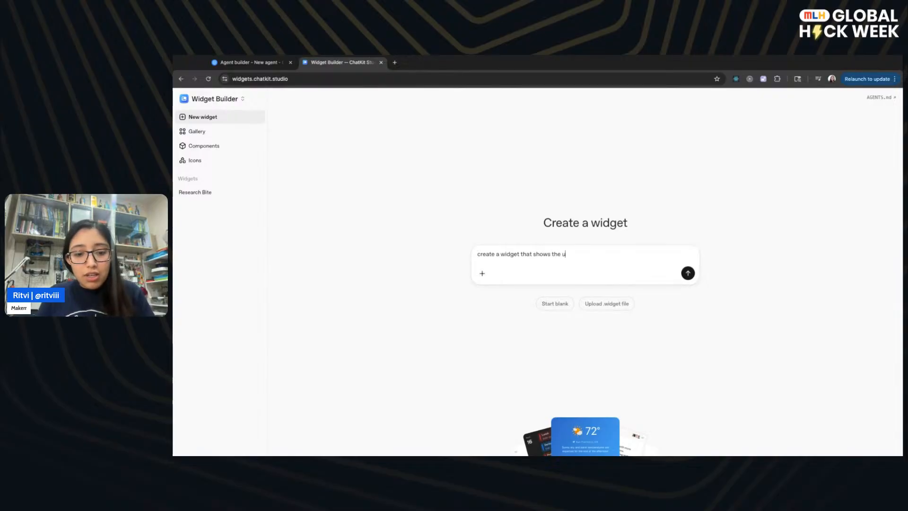
type("ser's.")
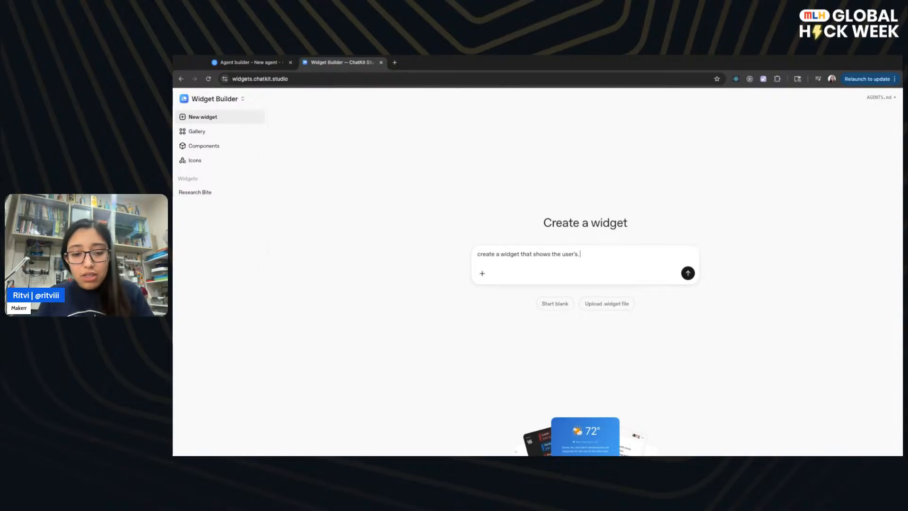
type("name ")
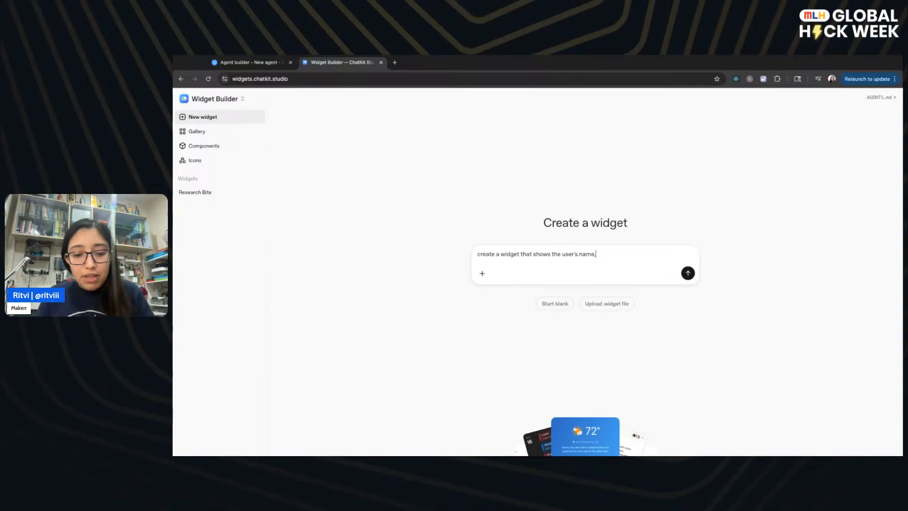
type(" says a nic")
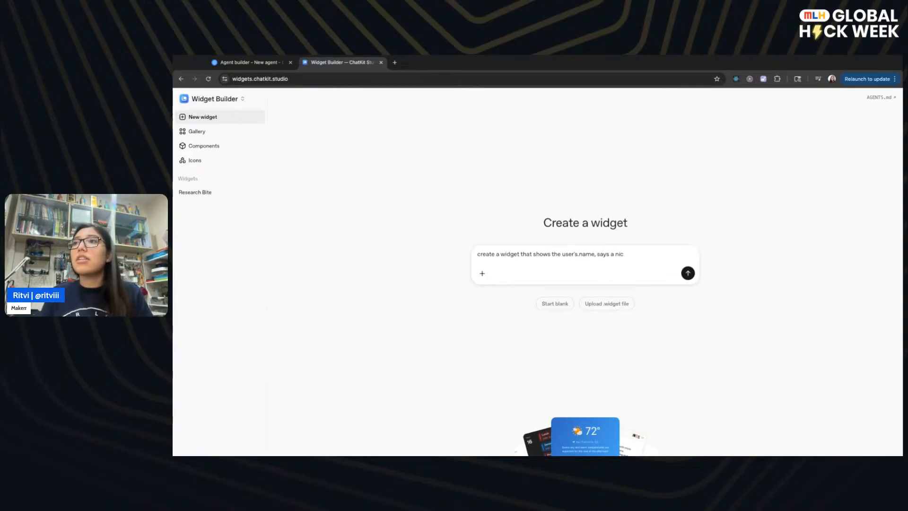
key("BackSpace")
key("BackSpace")
key("BackSpace")
key("BackSpace")
key("BackSpace")
key("BackSpace")
key("BackSpace")
type("wi")
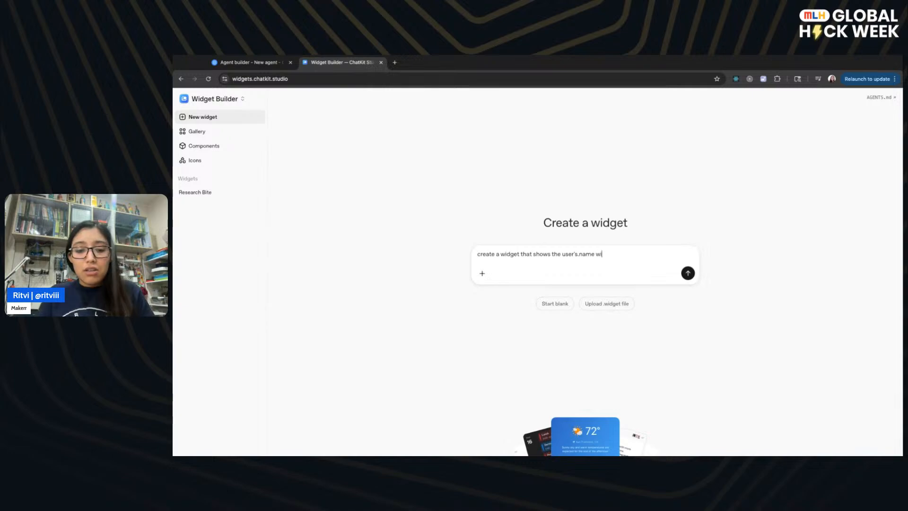
type("th a nice dy")
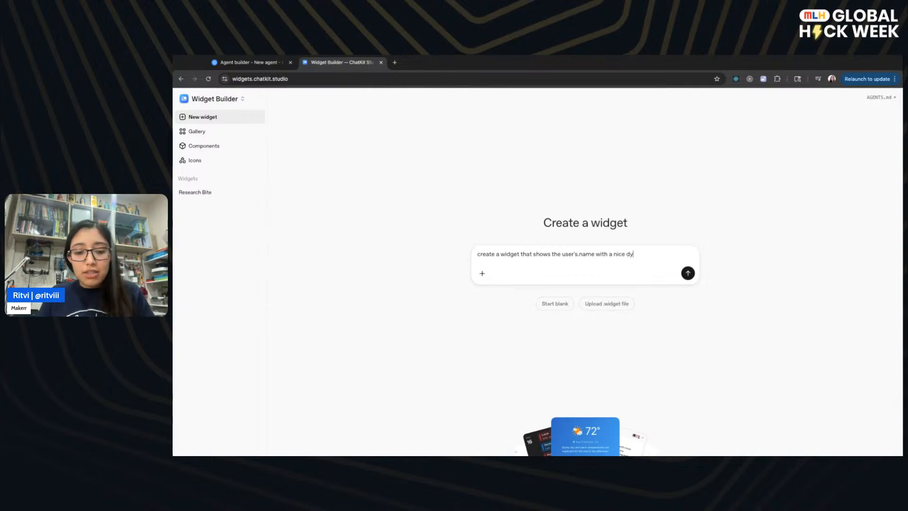
type("namic greeting,")
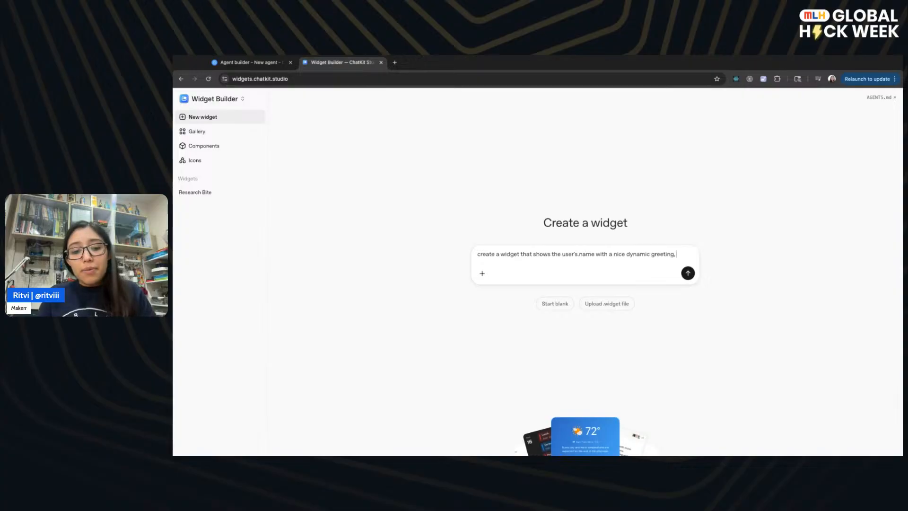
- Complete the widget prompt with "asking them about their hobbies and offering them a bunch of random suggestions" and generate the widget
type(" and")
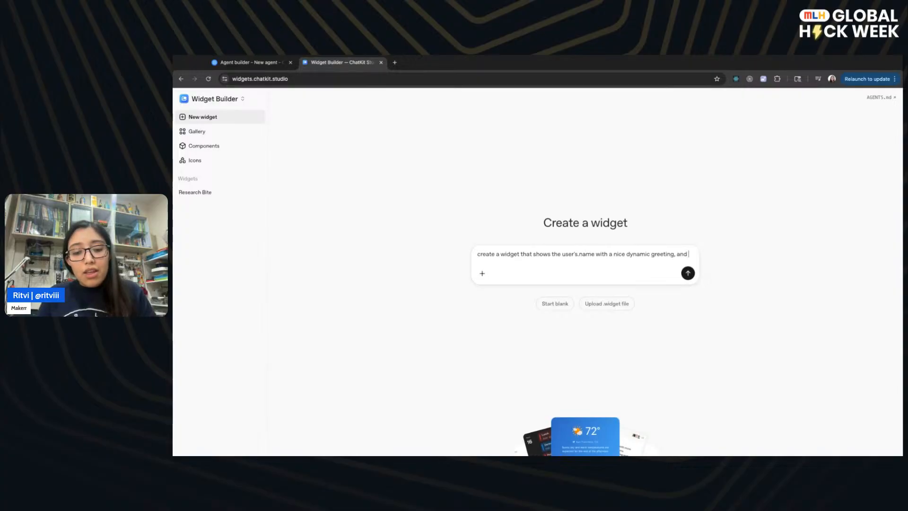
type(" o")
key("BackSpace")
key("BackSpace")
key("BackSpace")
key("BackSpace")
key("BackSpace")
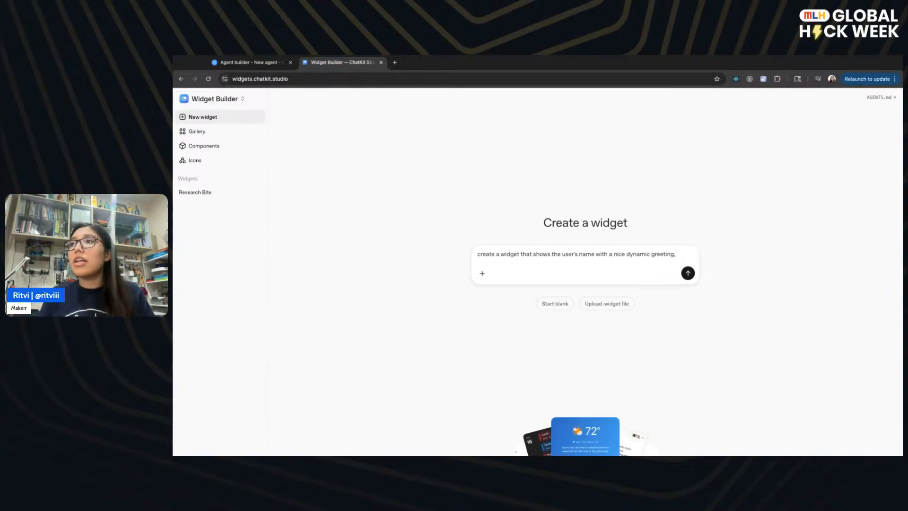
type("asking th")
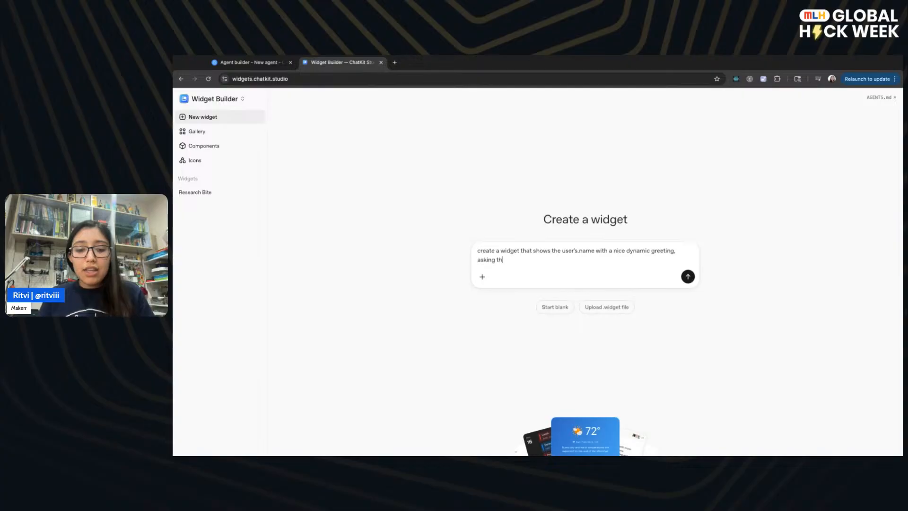
type("em ab")
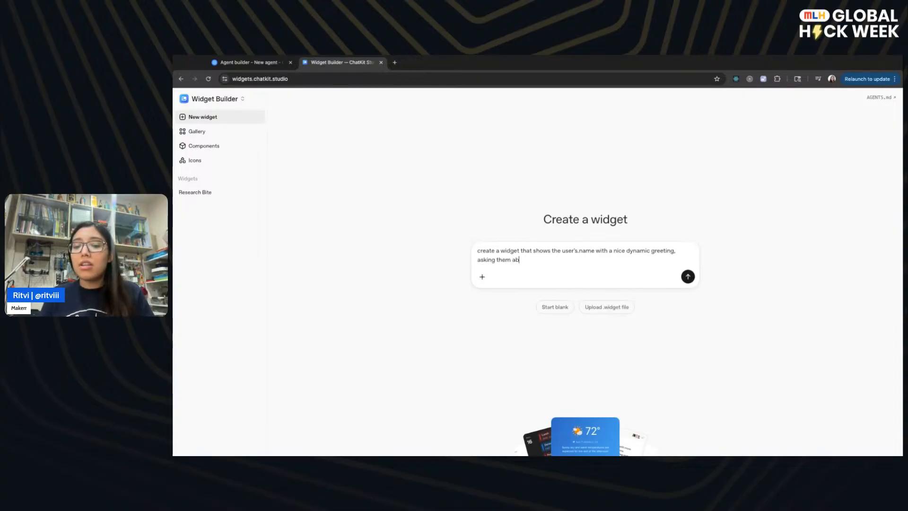
type("iuout their ho")
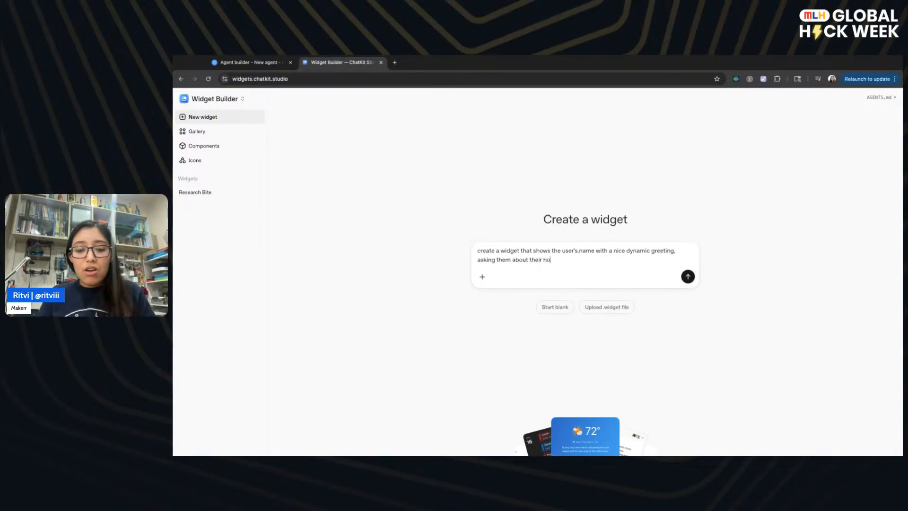
type("bbies and ")
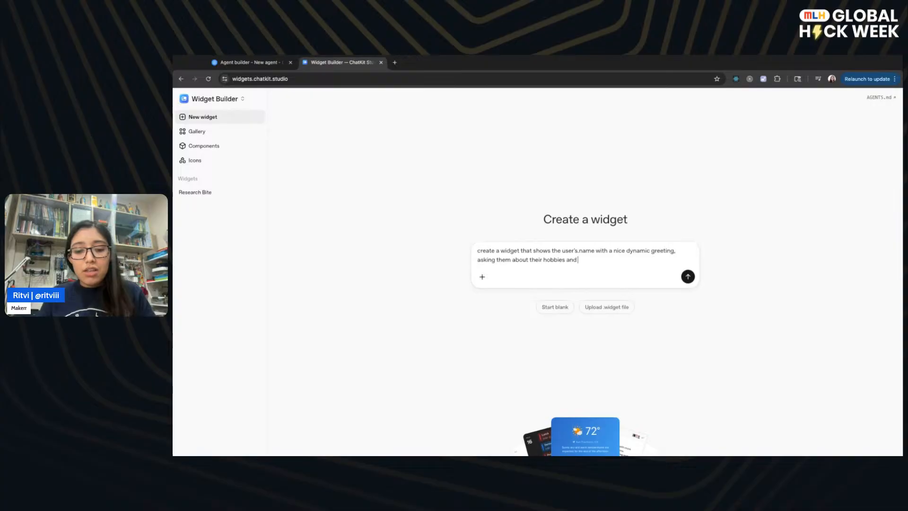
type("offering them ")
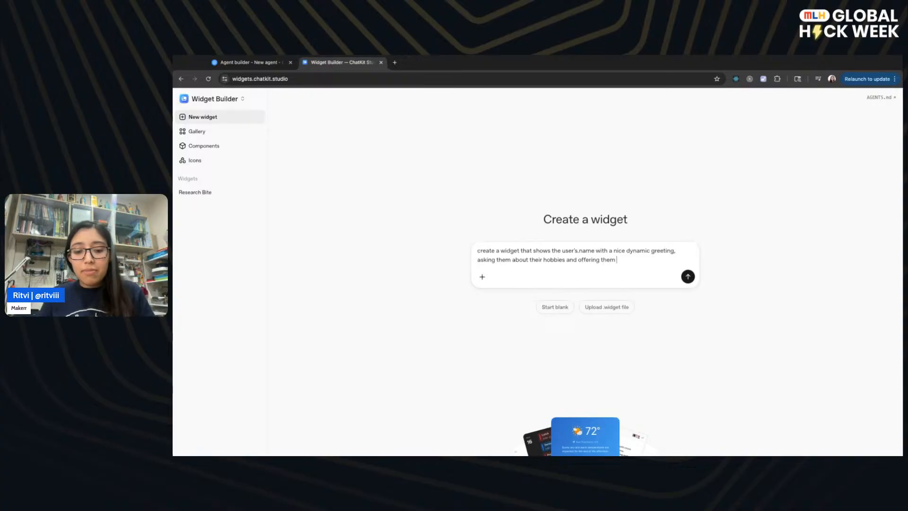
type("a bunch of ran")
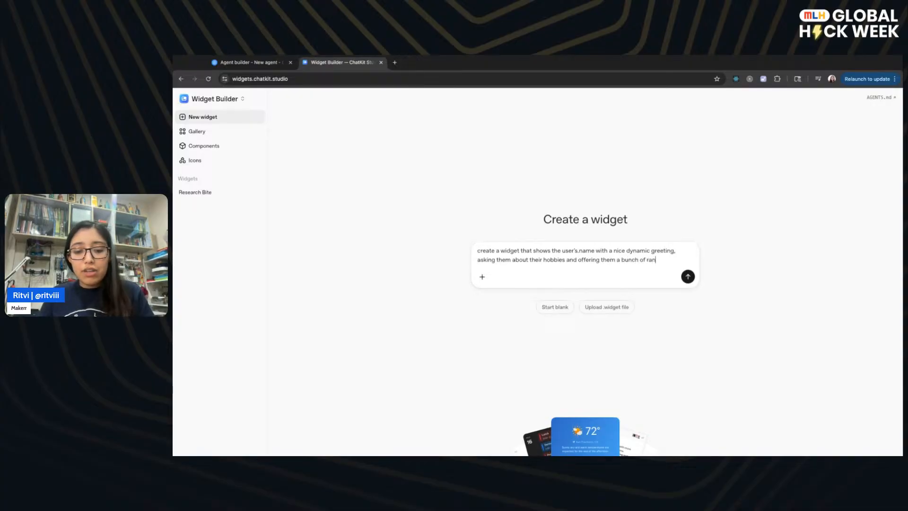
type("dom sugges")
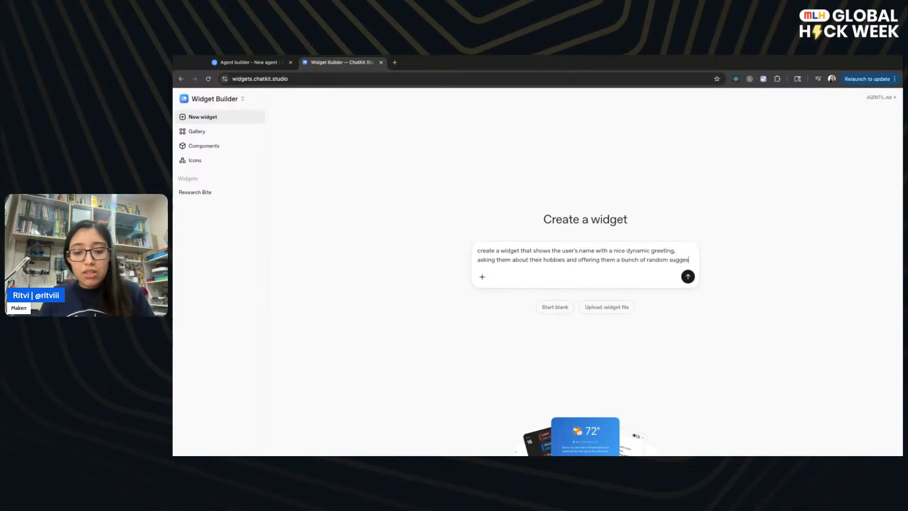
type("tions")
key("Return")
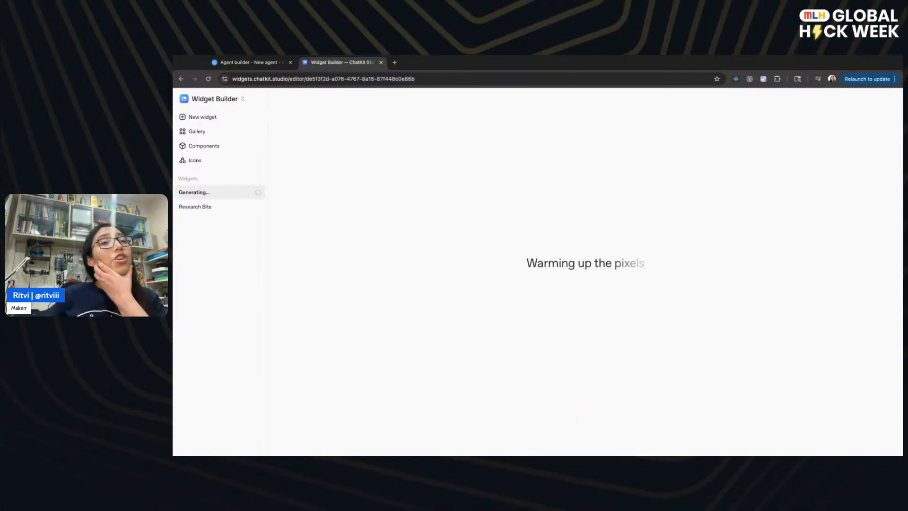
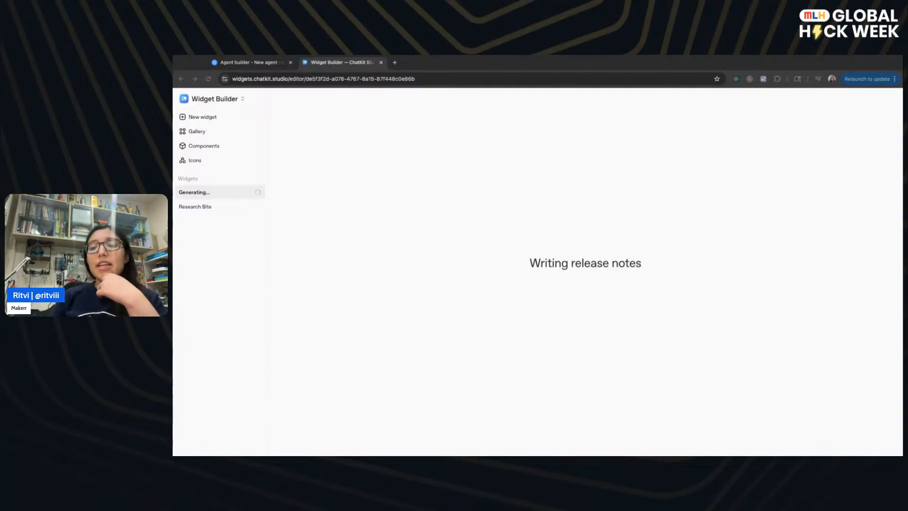
- Return to the agent workflow, dismiss the widget dialog, and move the "ask for more details" node slightly lower on the canvas
left_click(249, 60)
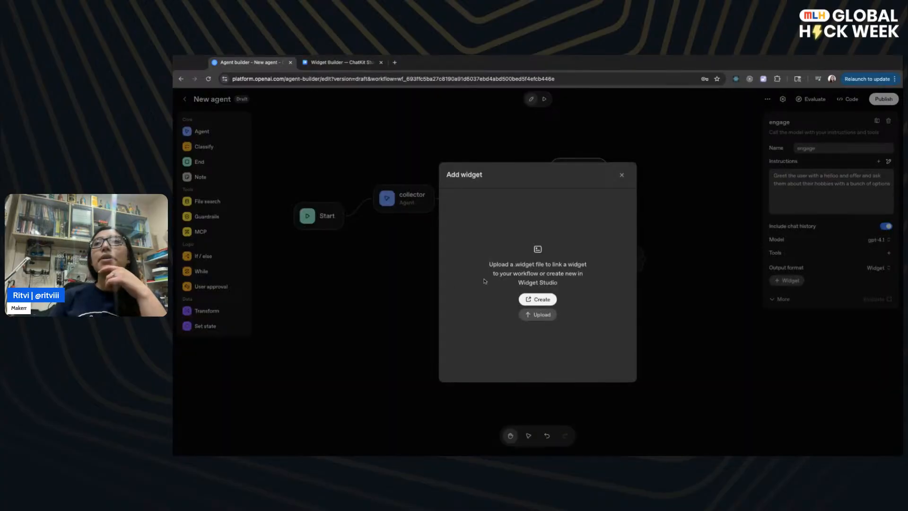
left_click(620, 181)
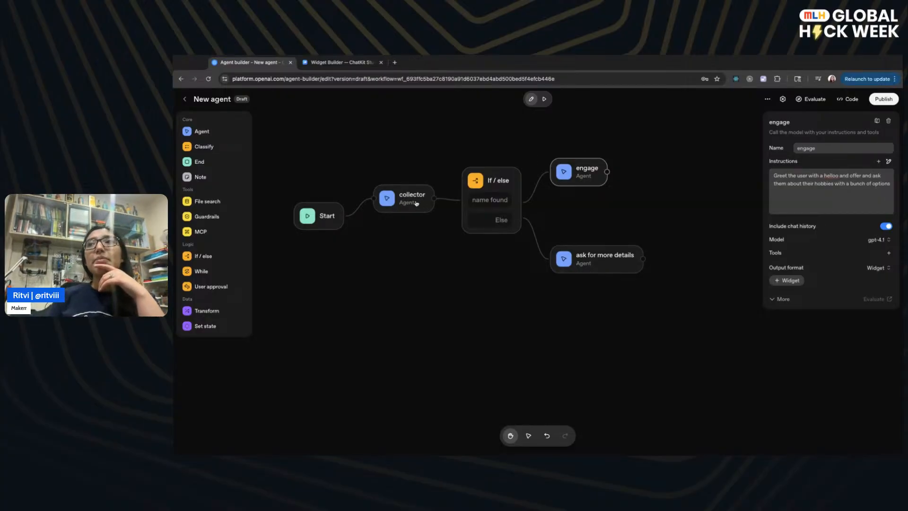
left_click(600, 262)
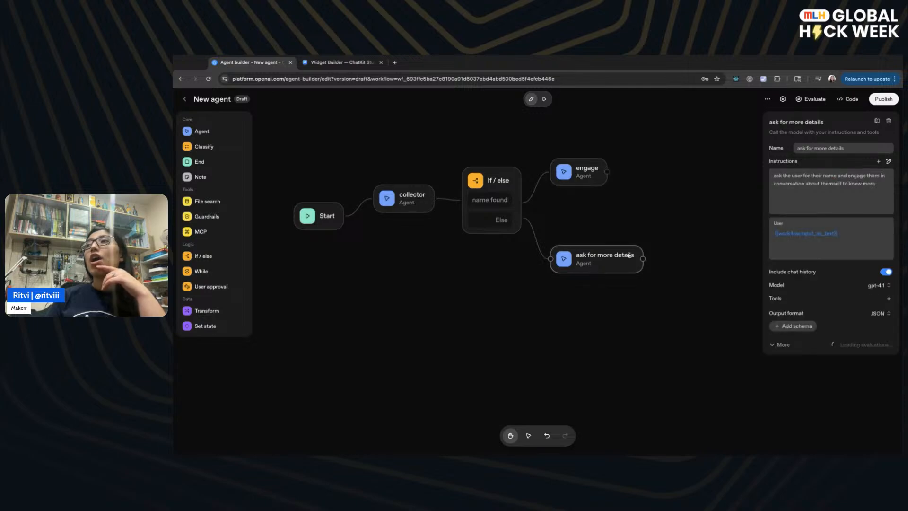
left_click_drag(600, 269, 600, 297)
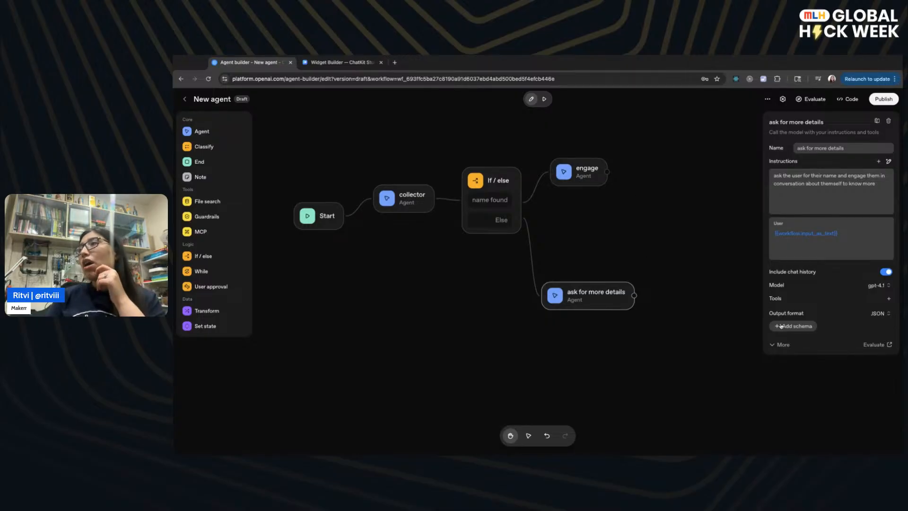
- Add an Assistant message containing {{input.output_parsed}} to the "ask for more details" agent
left_click(877, 162)
left_click(779, 268)
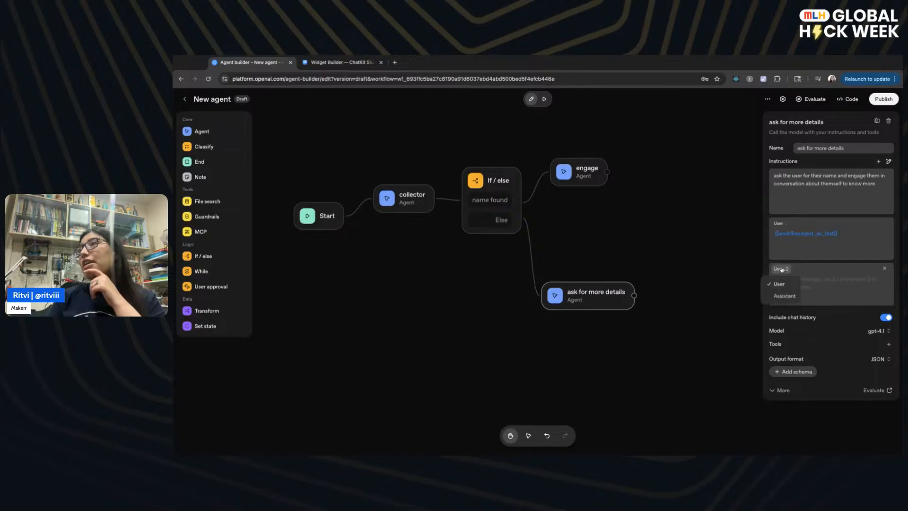
left_click(783, 296)
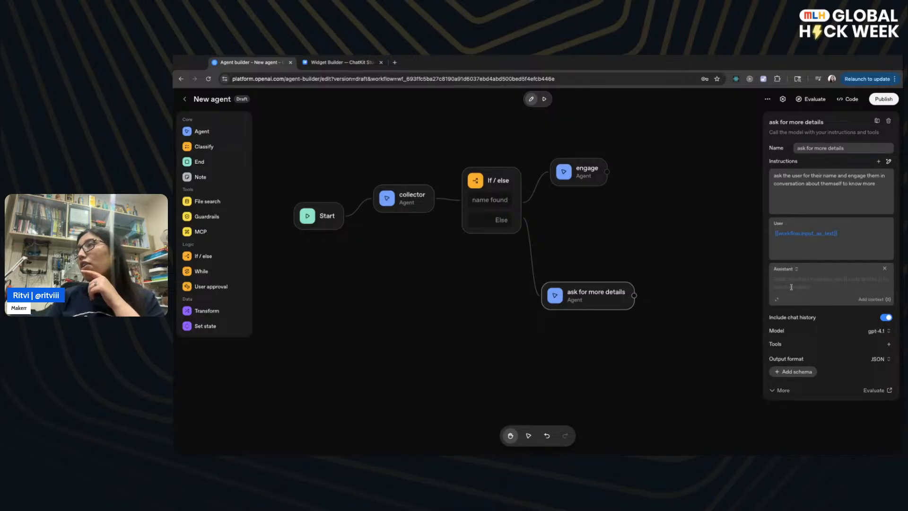
type("na")
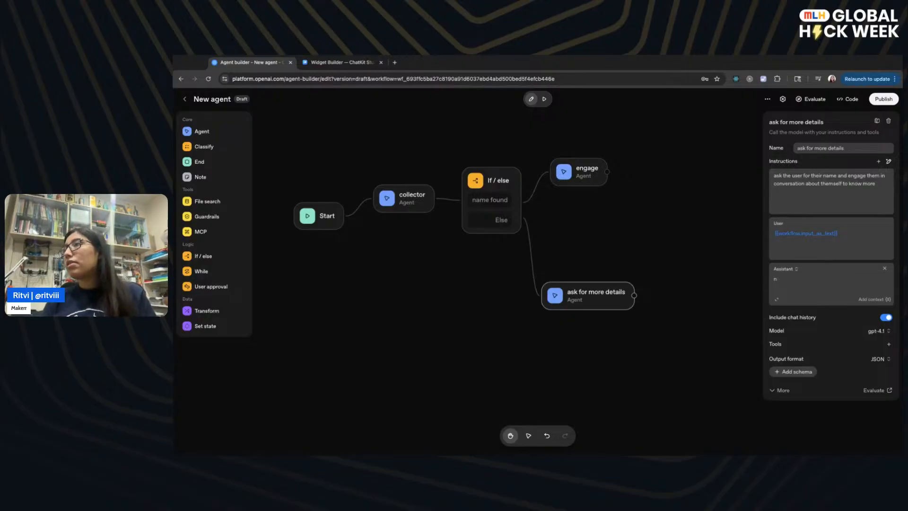
key("BackSpace")
key("BackSpace")
key("BackSpace")
key("BackSpace")
type("{{")
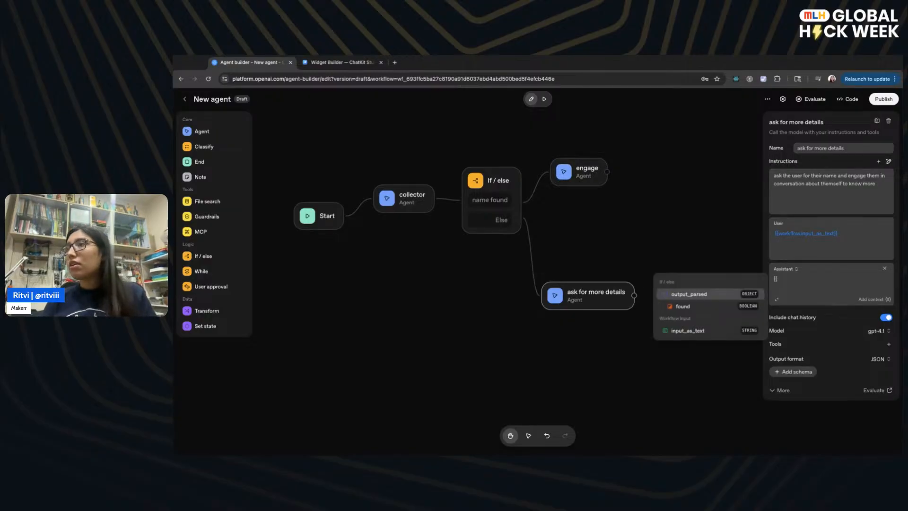
left_click(712, 293)
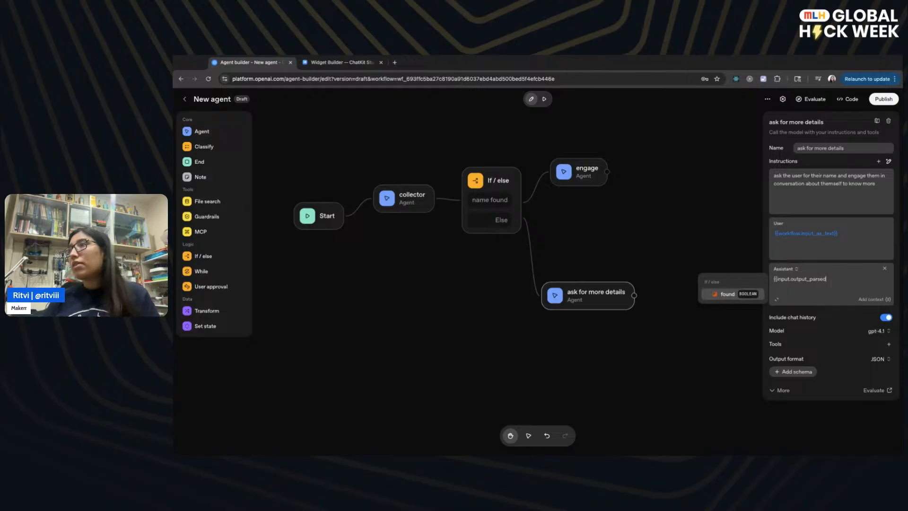
type("}}")
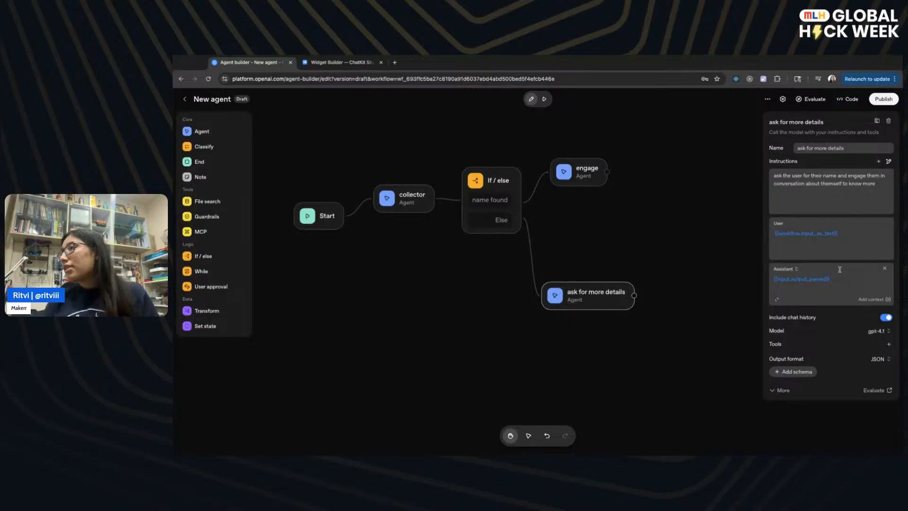
- Expand the additional settings of the "ask for more details" agent and review its model, ChatKit and advanced options
left_click(780, 390)
scroll(793, 361, "down", 2)
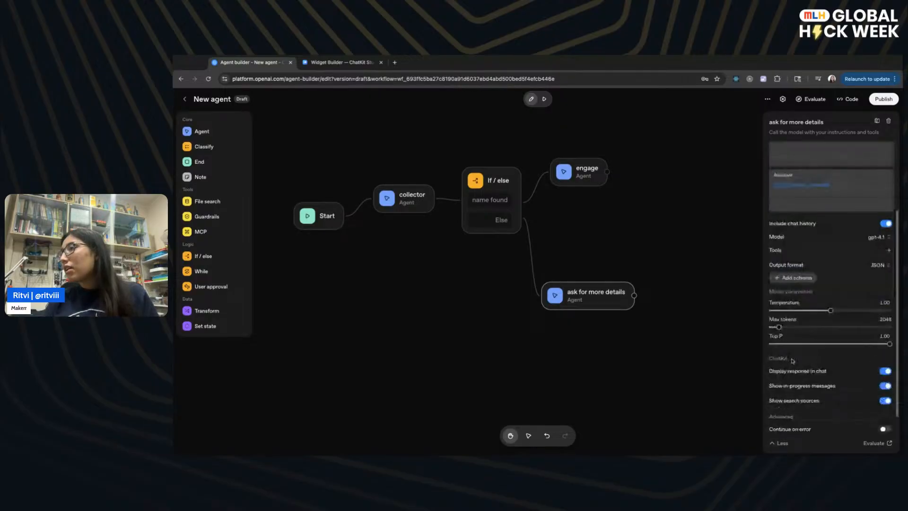
scroll(792, 361, "up", 2)
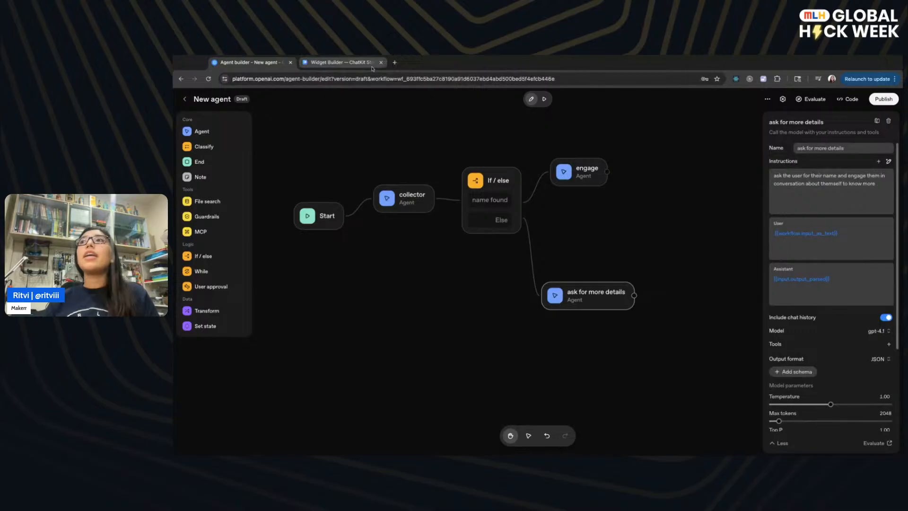
- Switch to Widget Builder, download the generated "Hello + Hobbies" widget and look through its code
left_click(340, 63)
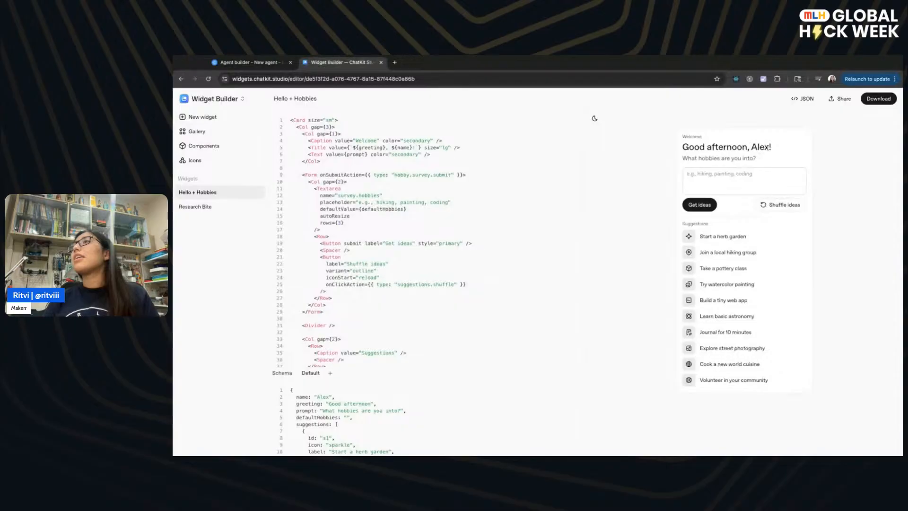
left_click(875, 100)
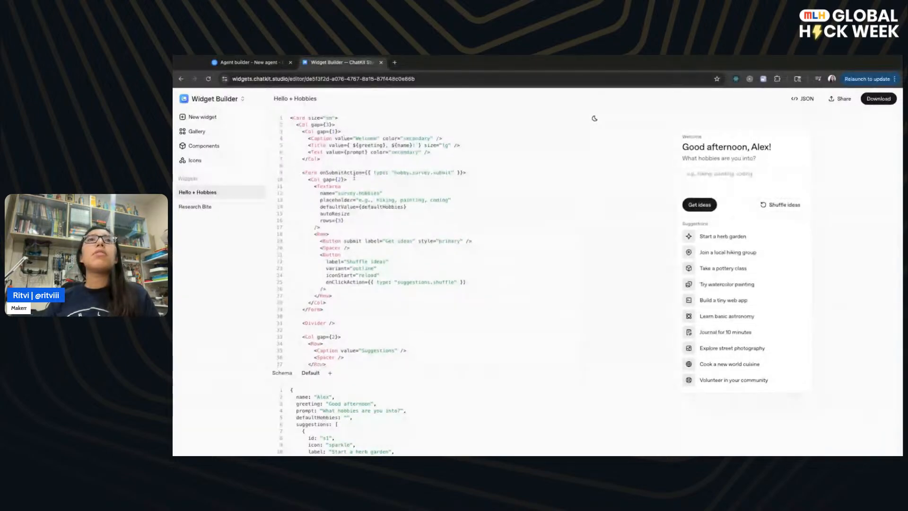
scroll(480, 254, "down", 7)
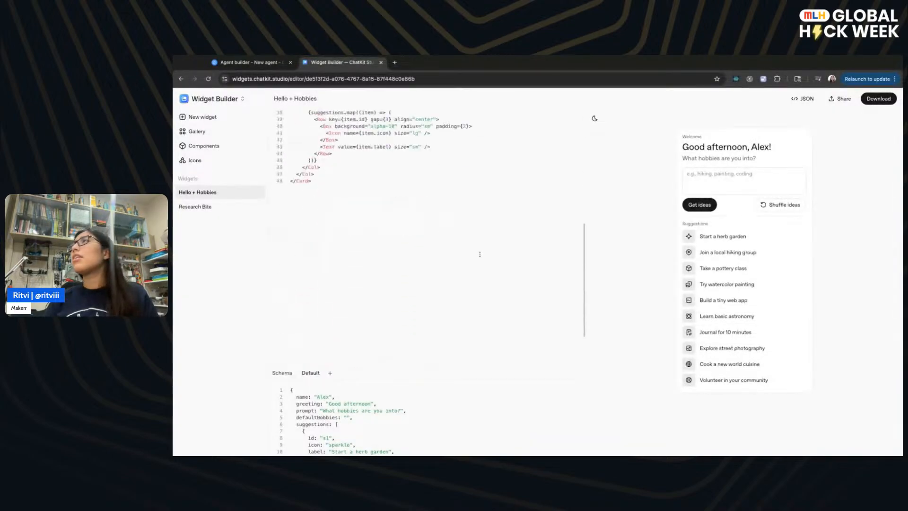
scroll(480, 254, "up", 7)
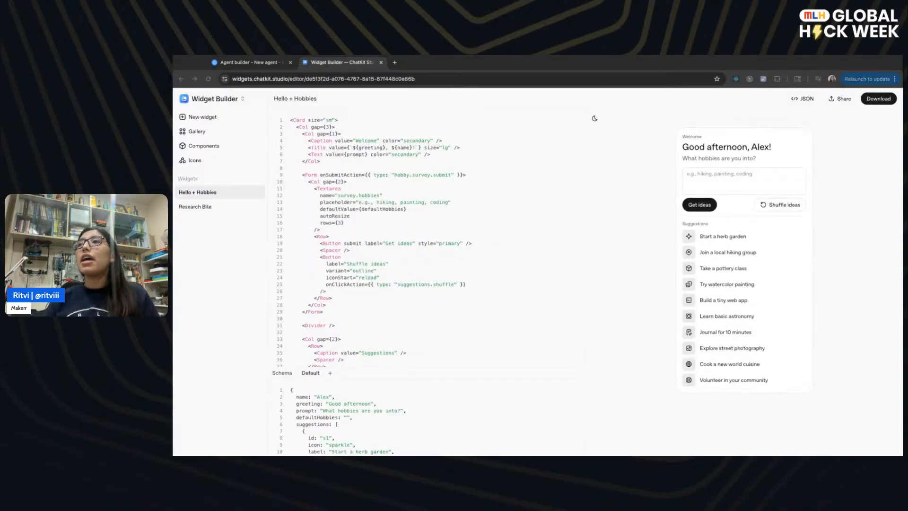
- Back in the agent workflow, upload the downloaded "Hello + Hobbies" widget file as the engage agent's output widget
left_click(245, 62)
left_click(581, 186)
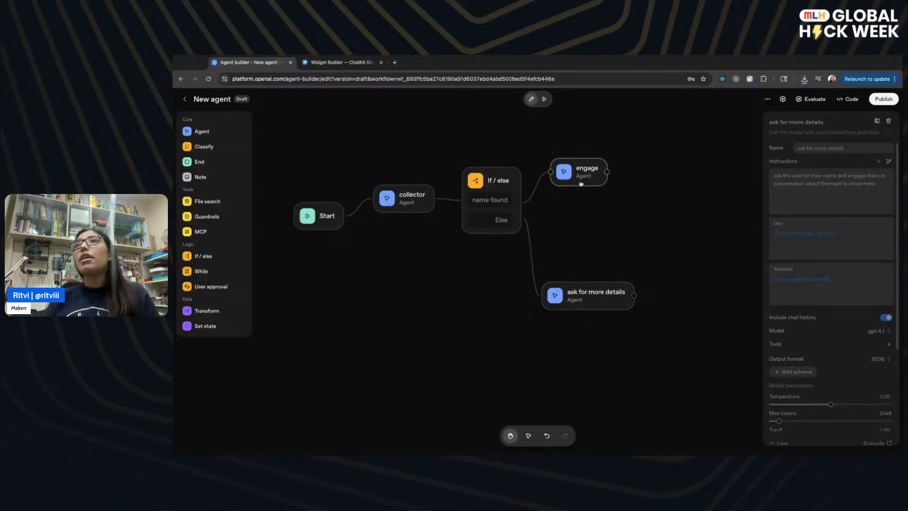
left_click(787, 280)
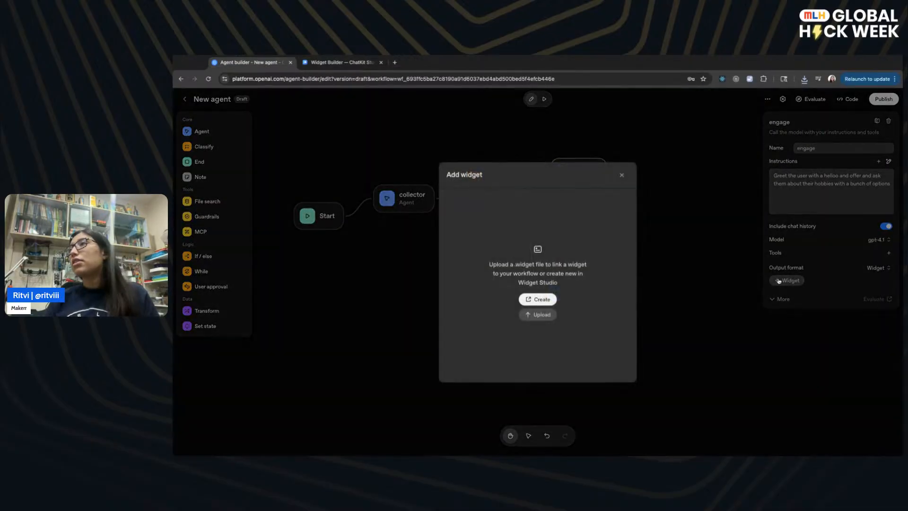
left_click(540, 314)
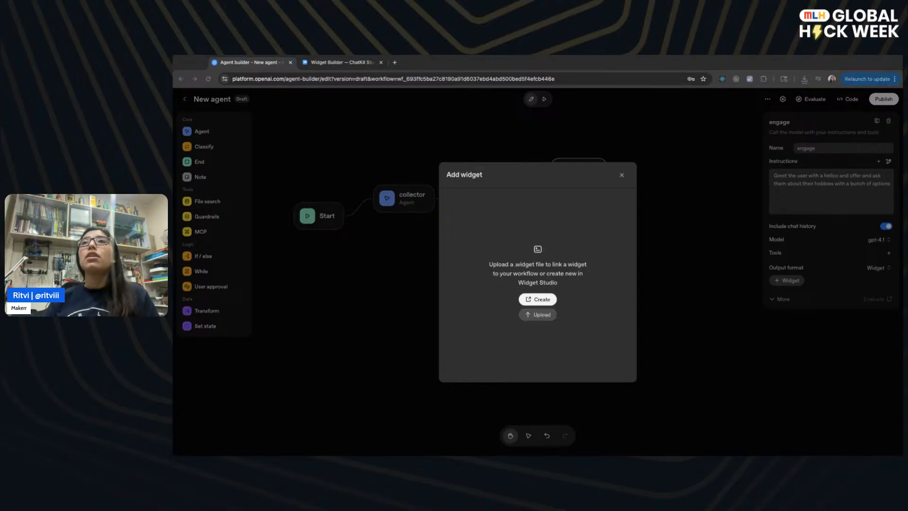
double_click(543, 211)
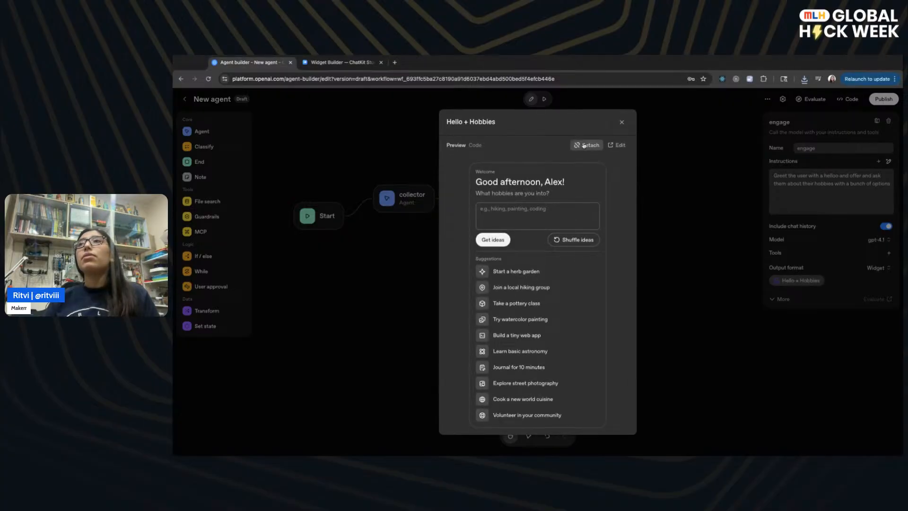
- Inspect the attached widget's code schema and close the widget preview
left_click(475, 144)
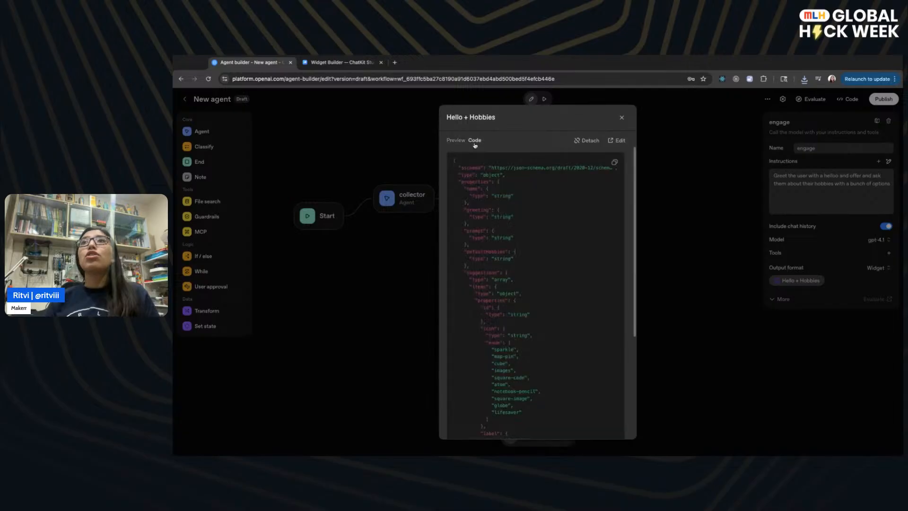
scroll(509, 331, "down", 8)
scroll(510, 357, "up", 5)
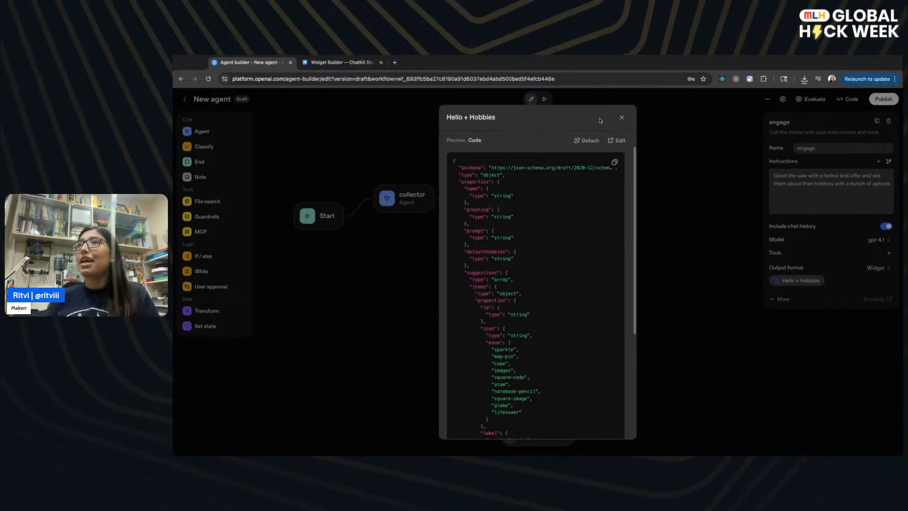
left_click(617, 122)
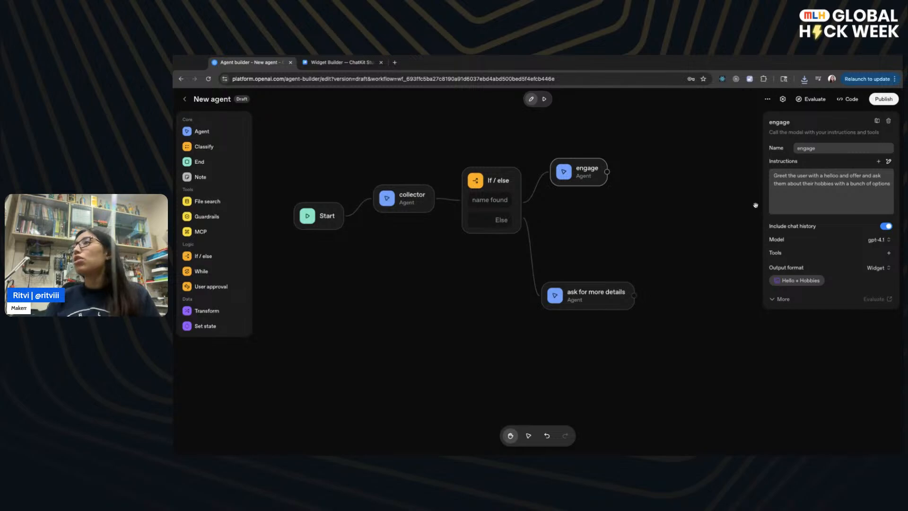
- Expand the engage agent's additional settings and review its model parameters, ChatKit and advanced options
left_click(778, 298)
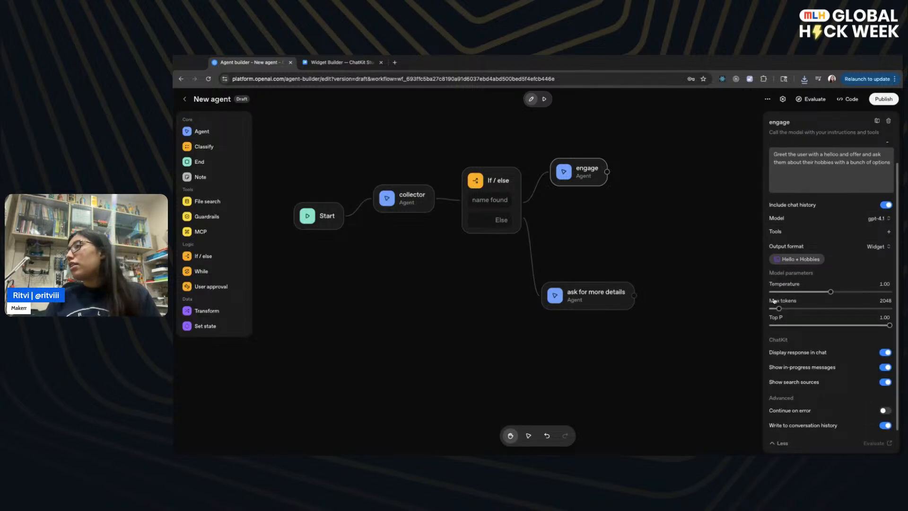
scroll(773, 301, "up", 1)
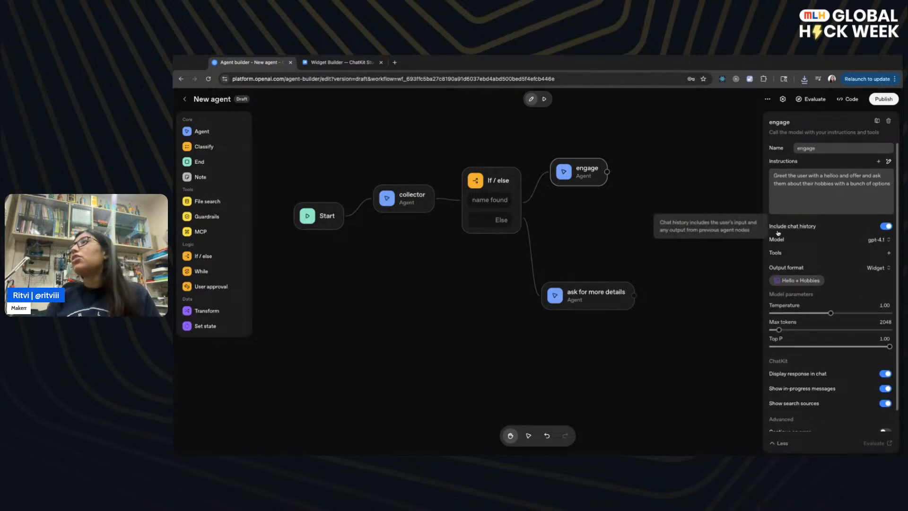
- Add an End node beside the engage agent and connect the engage agent's output to it
left_click(204, 164)
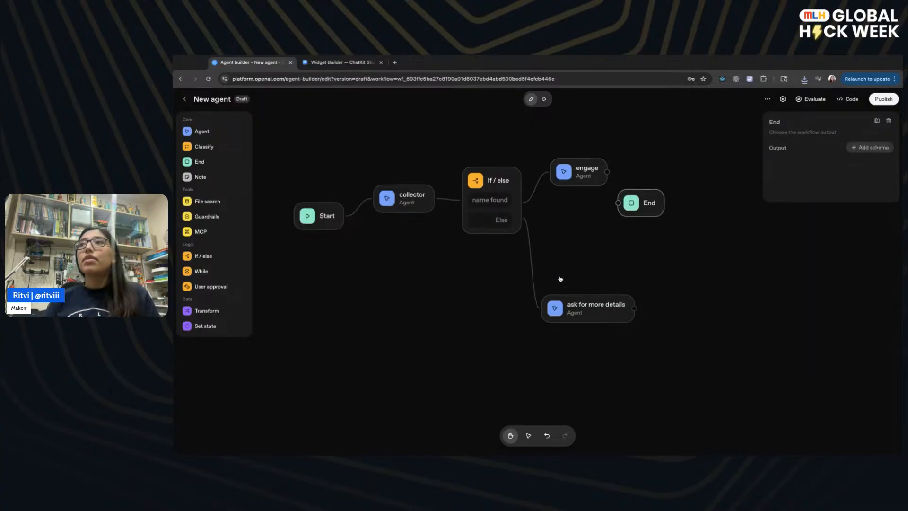
left_click(605, 172)
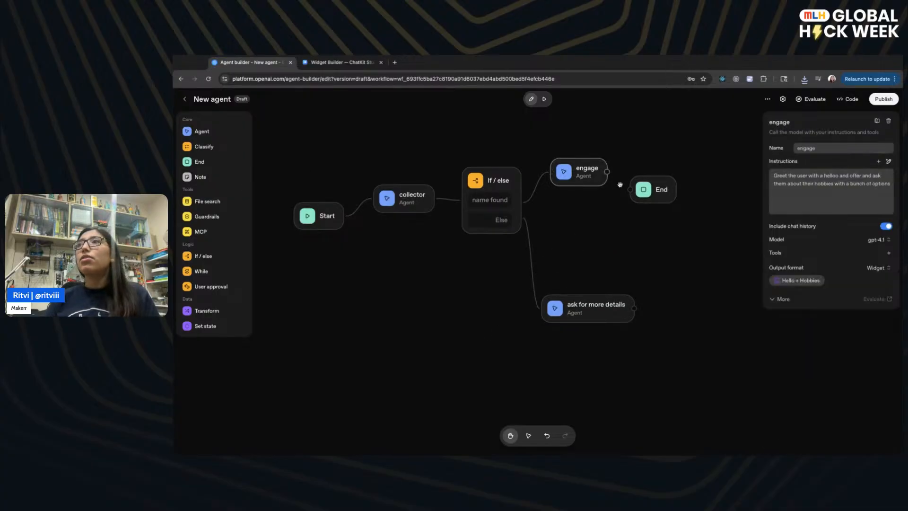
left_click_drag(607, 171, 629, 190)
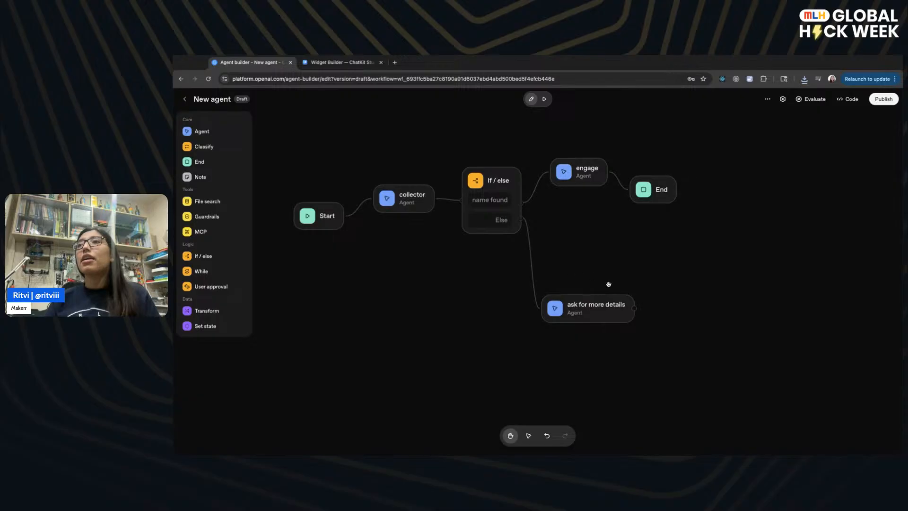
- Add a second End node beside the "ask for more details" agent and connect that agent's output to it
left_click(633, 308)
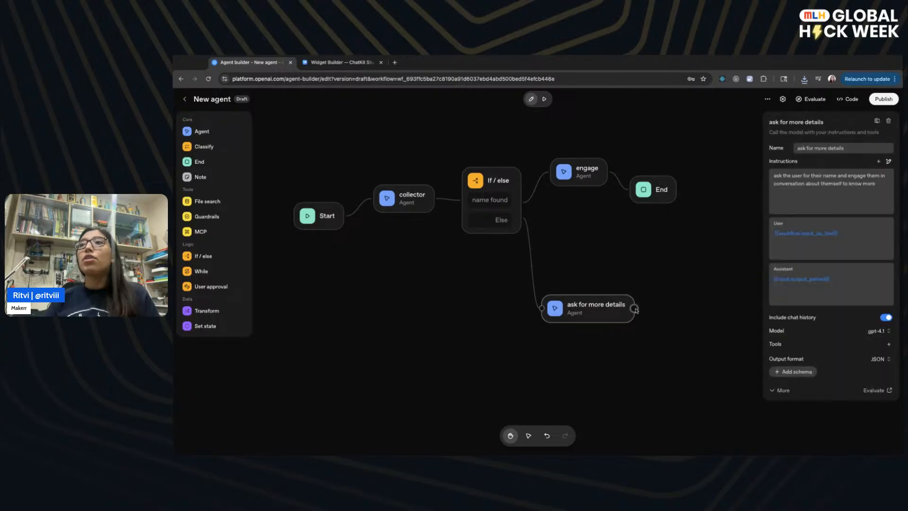
left_click(208, 162)
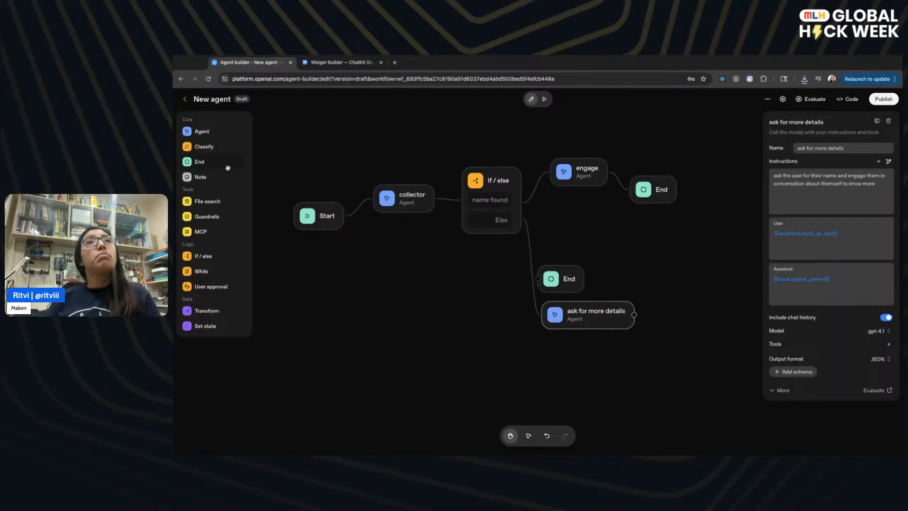
left_click_drag(561, 277, 661, 321)
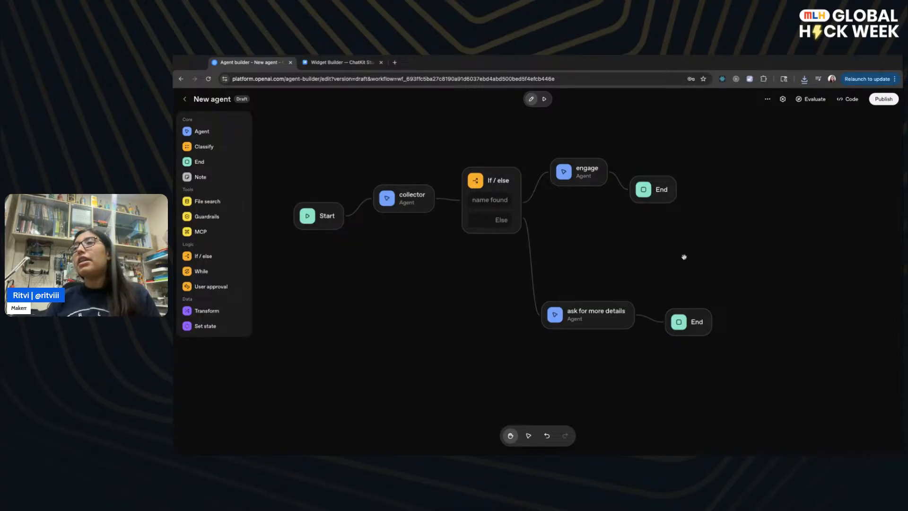
- Preview the workflow, close the Widget Builder page, and send a test greeting starting "heyy, I am" followed by the user's first name
left_click(544, 99)
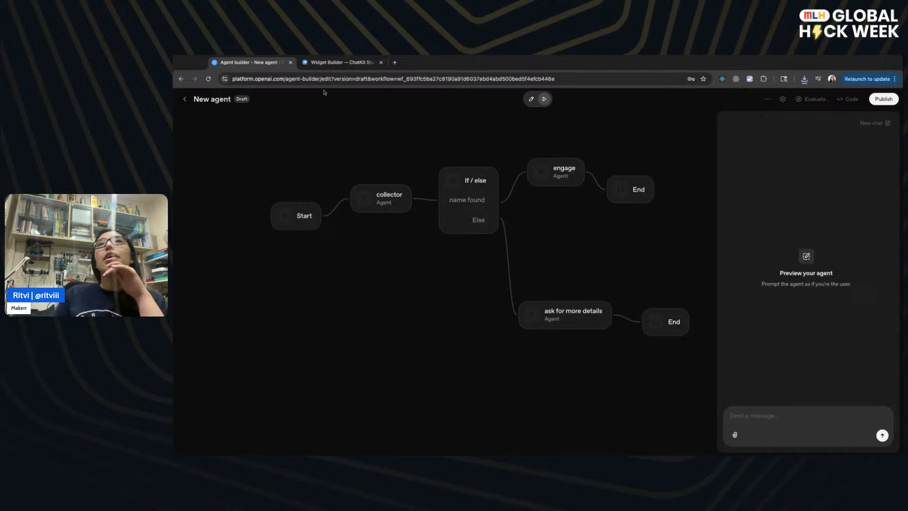
left_click(338, 62)
left_click(273, 61)
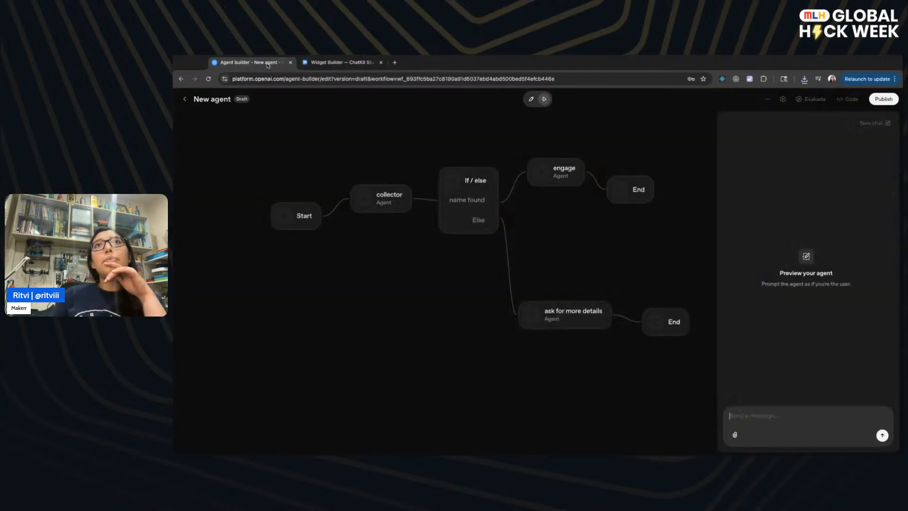
left_click(382, 62)
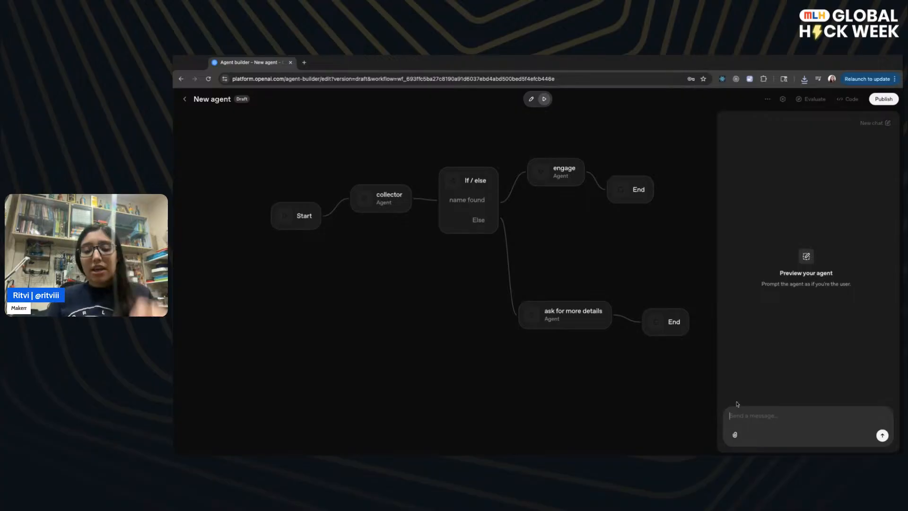
type("heyy, I a")
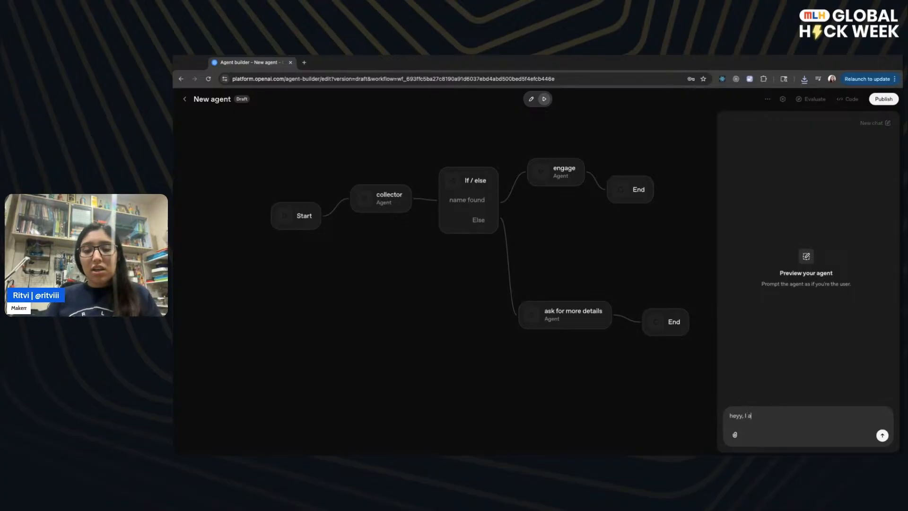
type("m Ritvi")
key("Return")
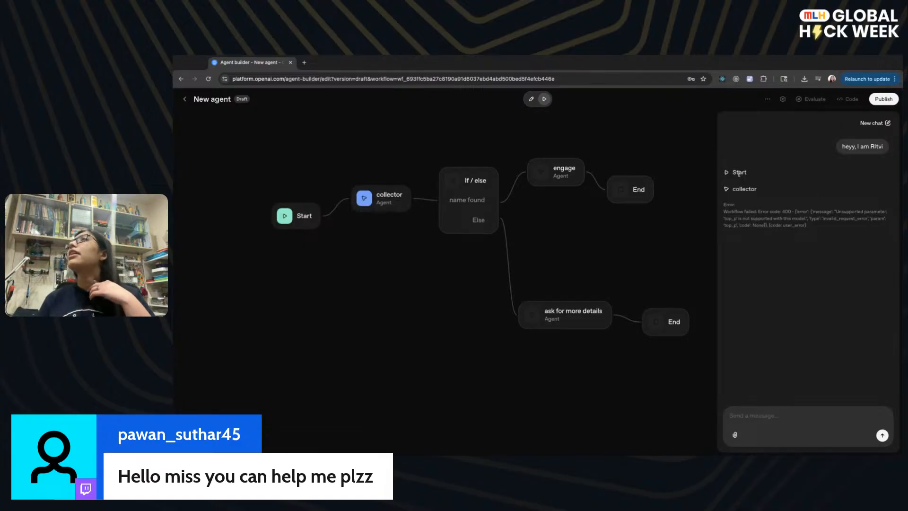
- Return to editing the workflow and delete the "ask for more details" agent together with its End node
left_click(533, 178)
left_click(499, 185)
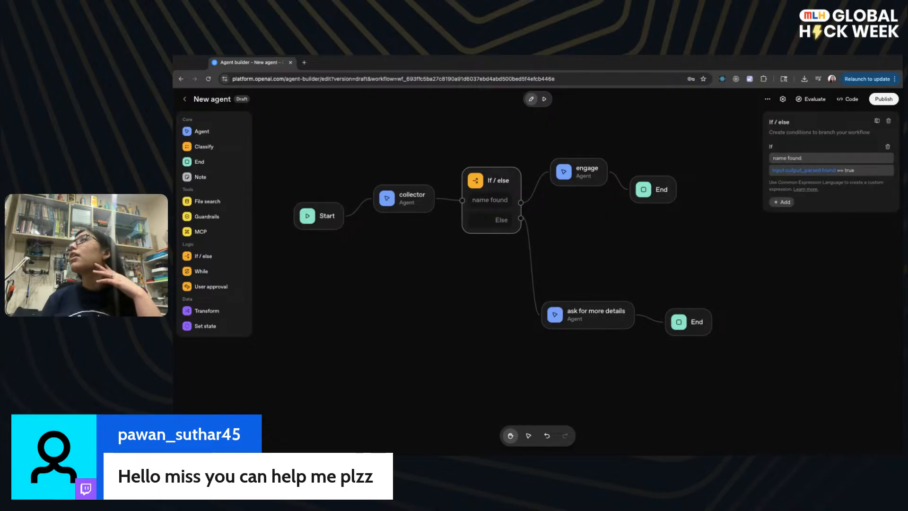
left_click(571, 318)
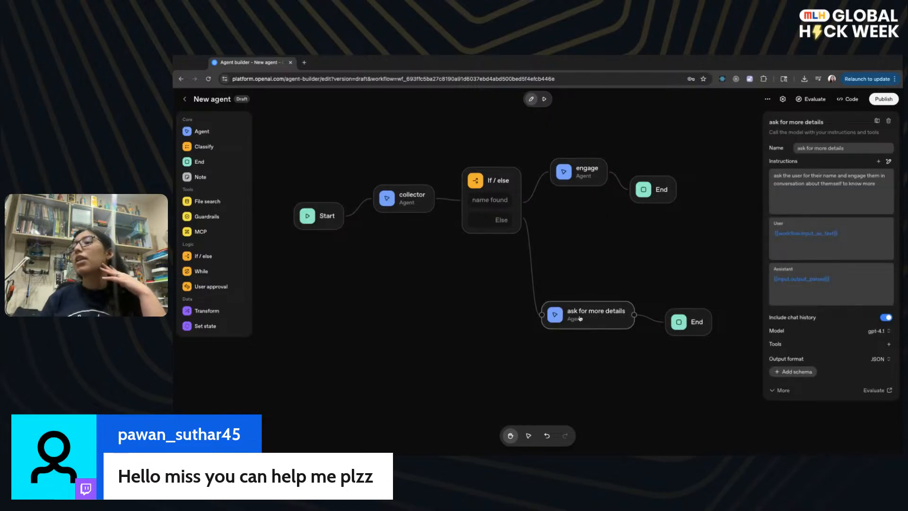
key("BackSpace")
left_click(682, 324)
key("BackSpace")
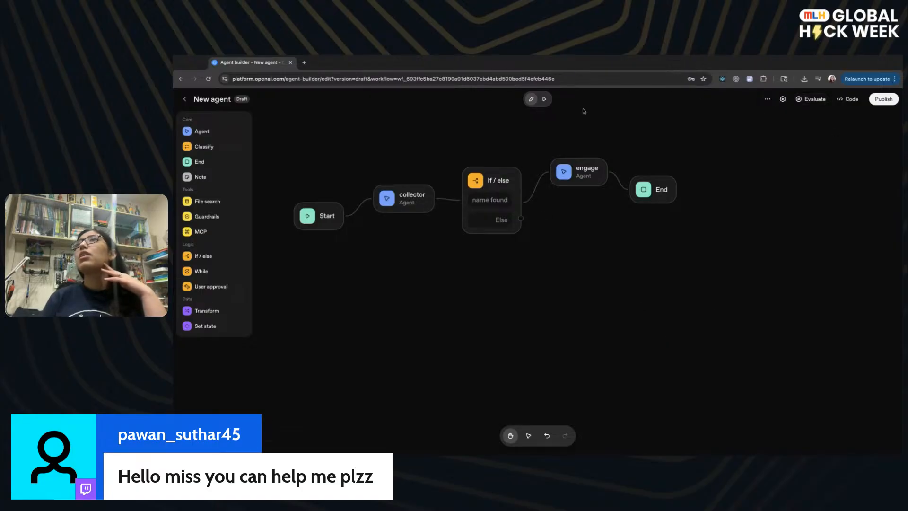
- Preview the shortened workflow and send it the same "heyy, I am" greeting with the user's first name
left_click(545, 99)
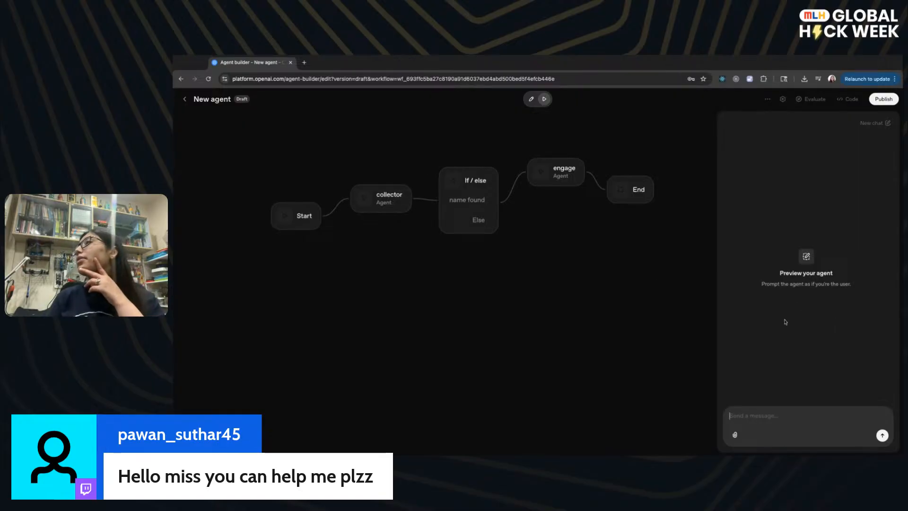
type("heyy,")
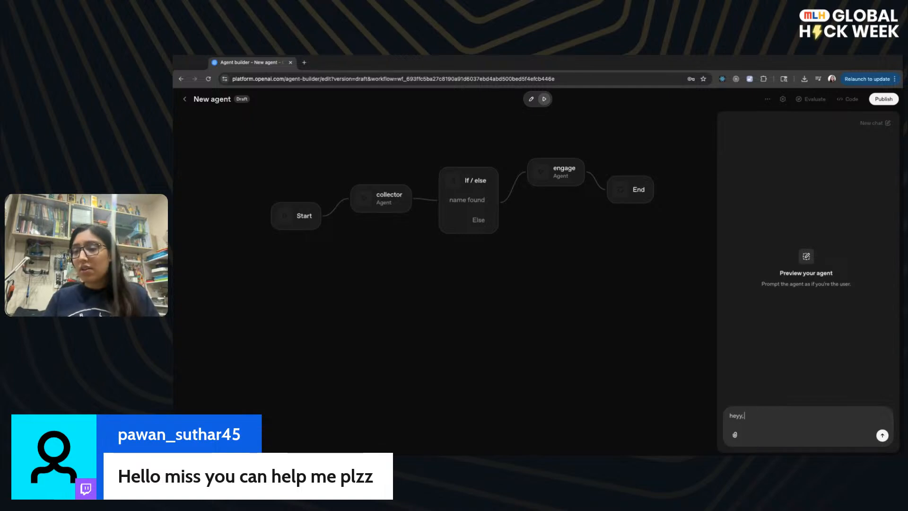
type(" I am Ritvi")
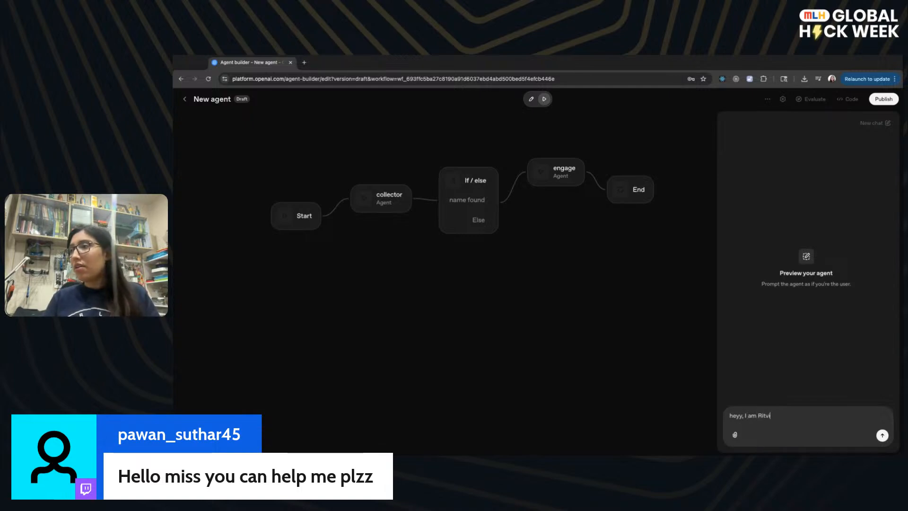
left_click(881, 436)
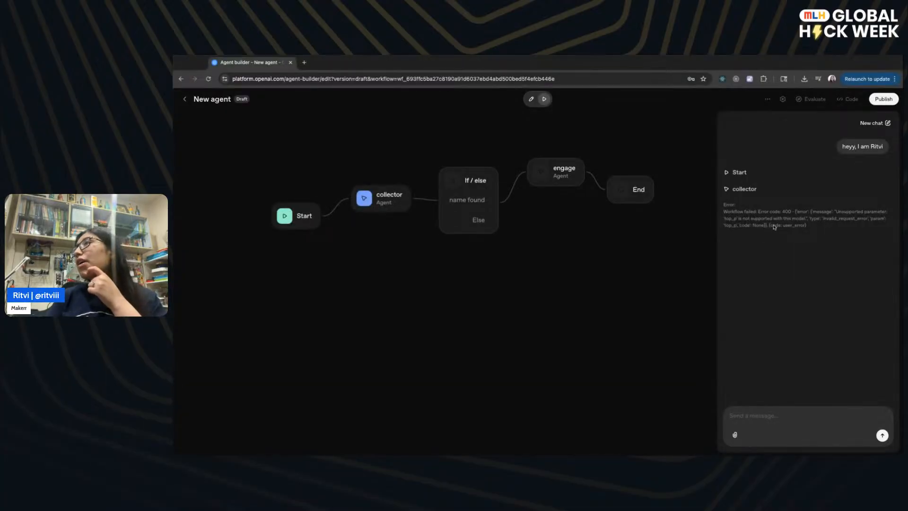
- Return to editing and remove the attributes property from the collector agent's response_schema, saving the updated schema
left_click(289, 215)
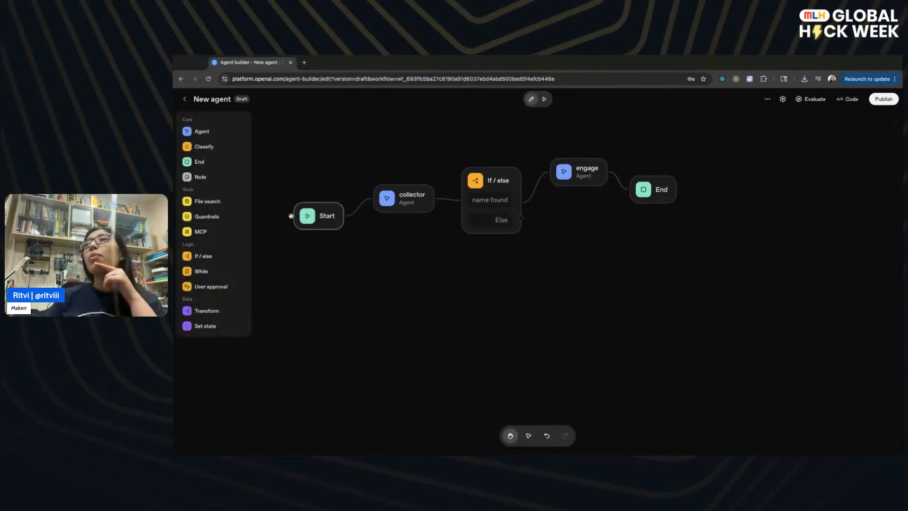
left_click(316, 219)
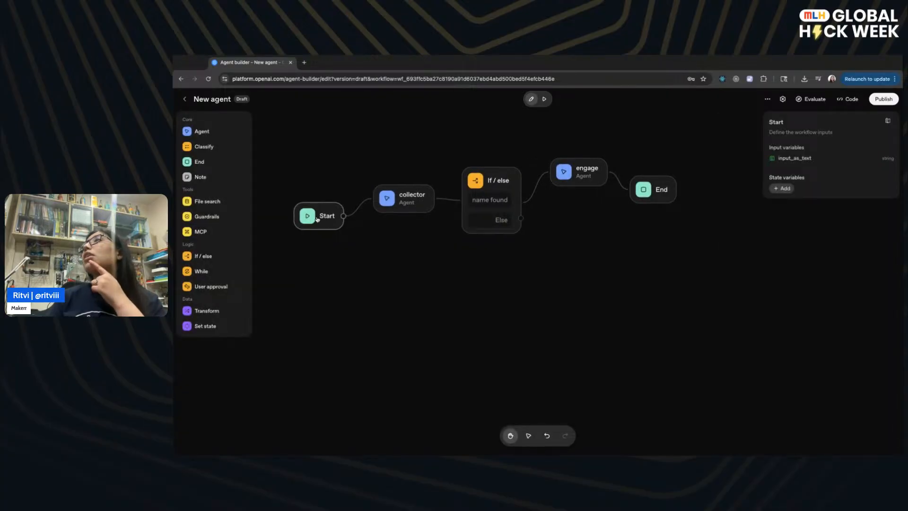
left_click(403, 206)
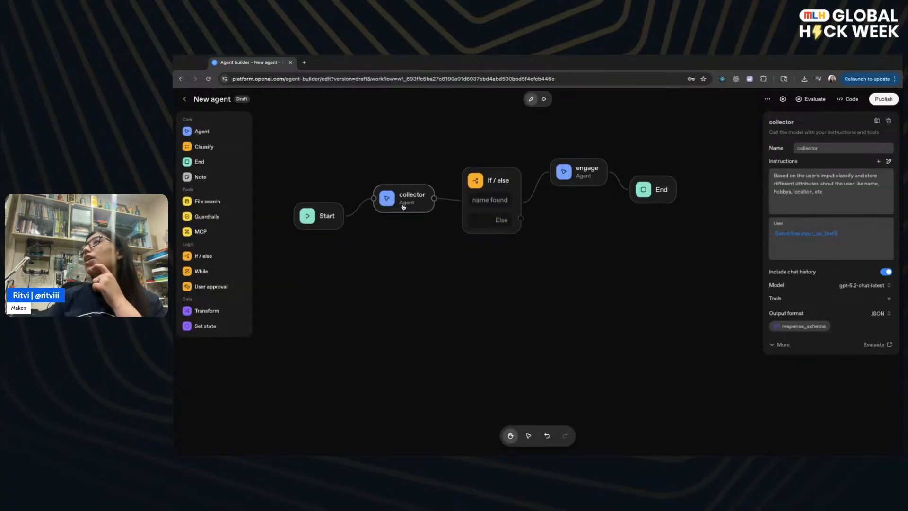
left_click(822, 331)
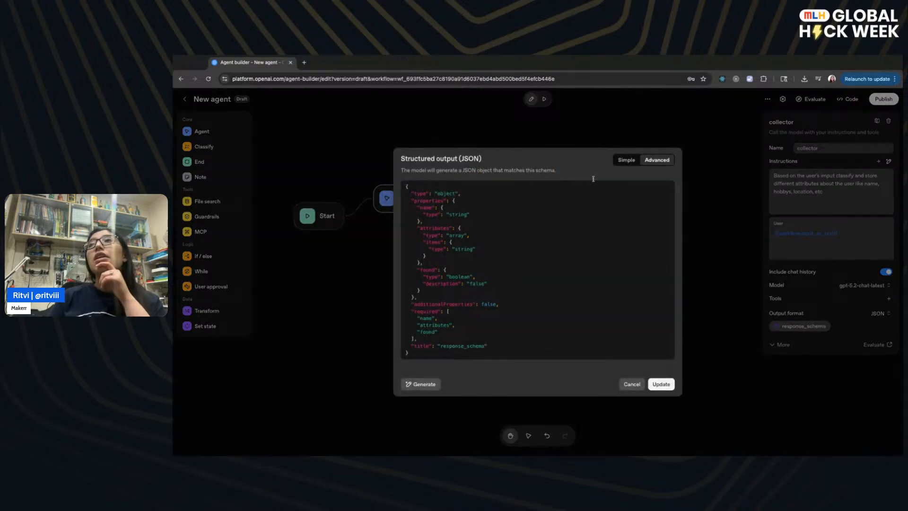
left_click(625, 160)
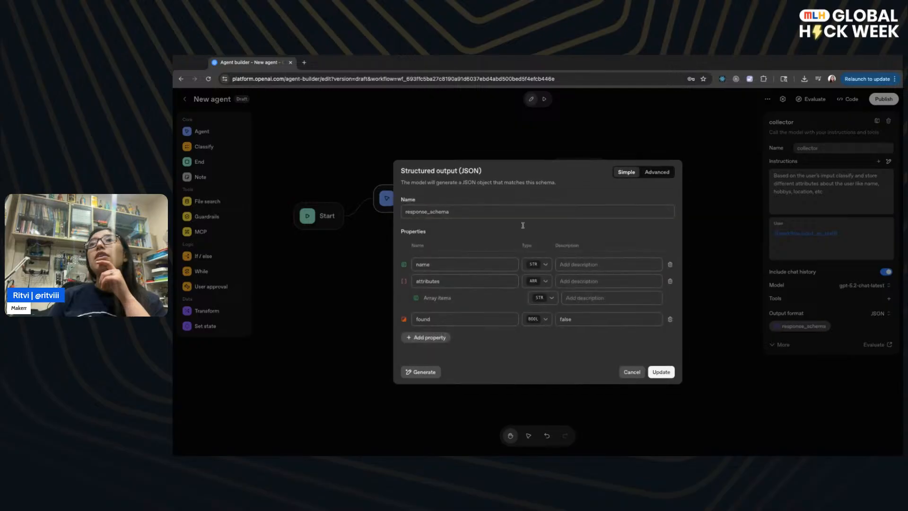
left_click(670, 281)
left_click(661, 353)
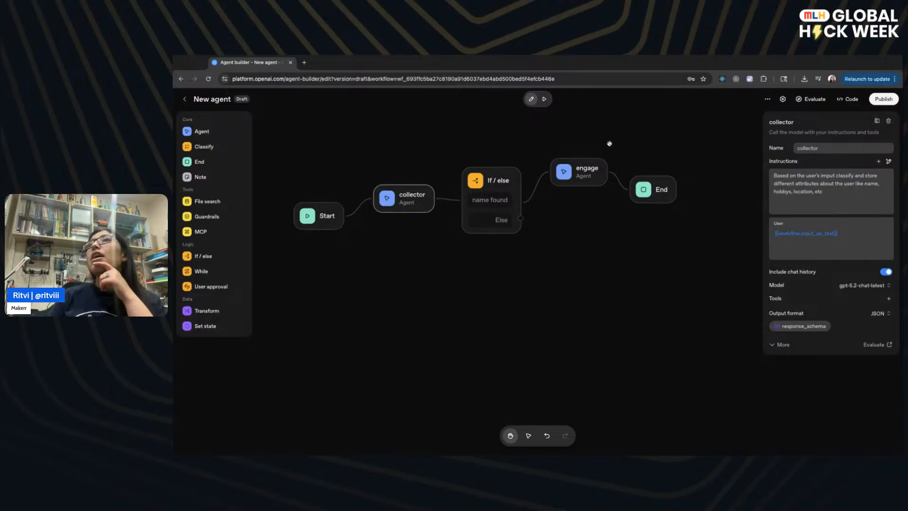
- Insert "and their name" after "helloo" in the engage agent's instructions
left_click(573, 176)
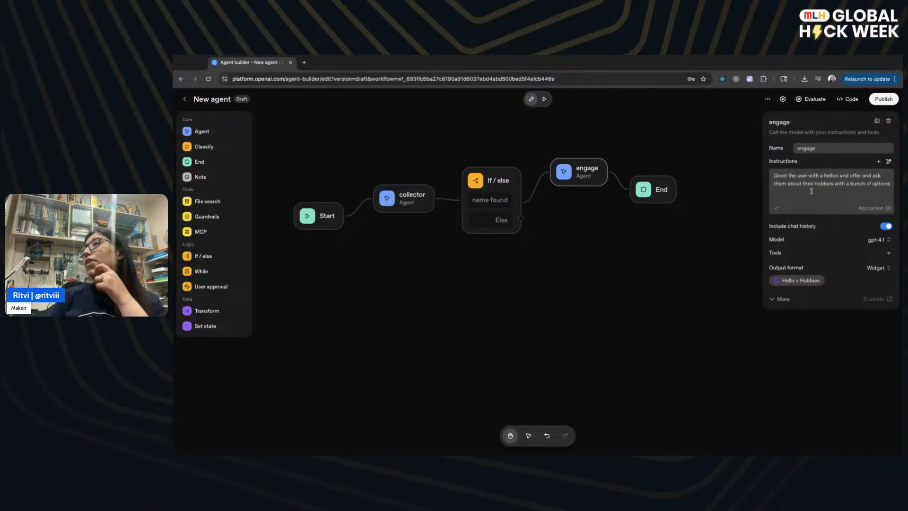
left_click(887, 254)
left_click(887, 255)
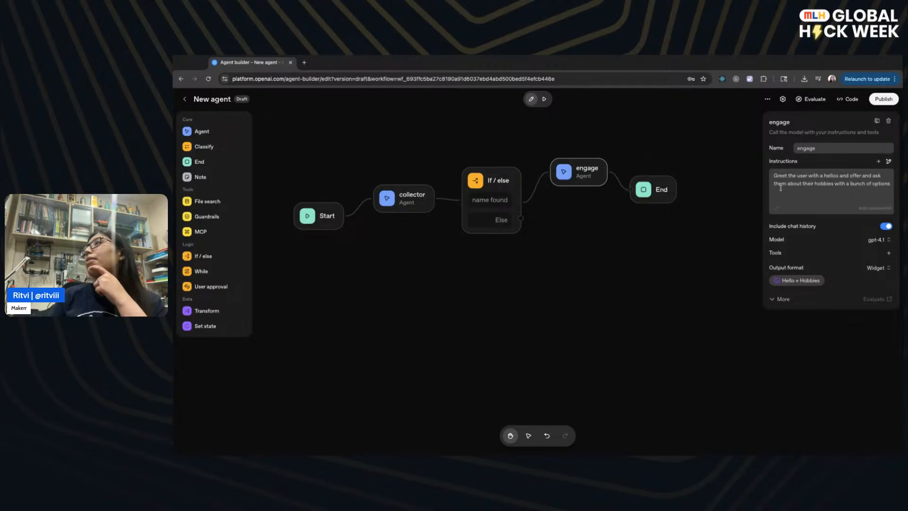
left_click(840, 176)
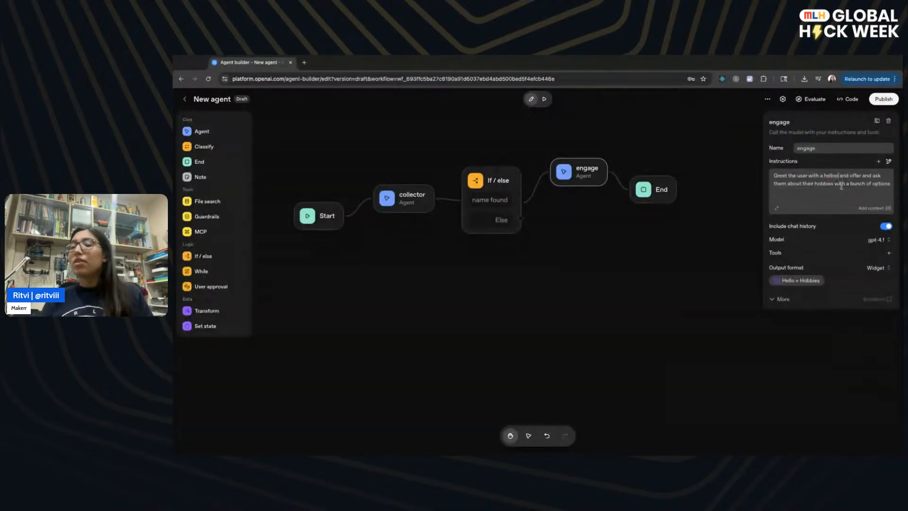
type("and their r")
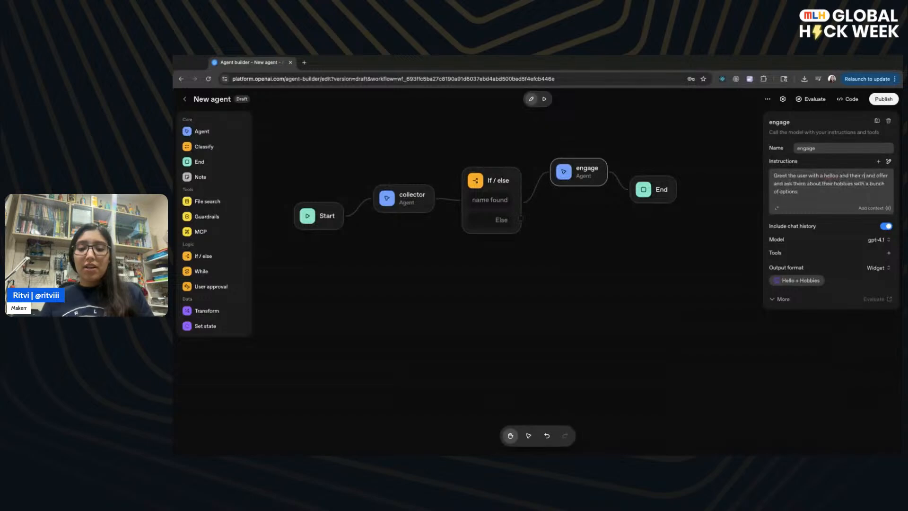
type("ame")
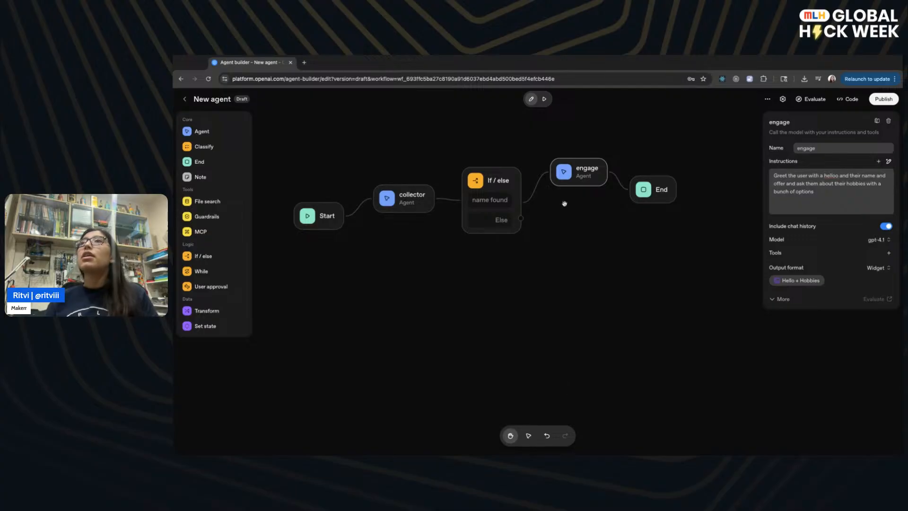
- Preview the workflow and send it the message "Heyy, I am" followed by the user's first name
left_click(545, 99)
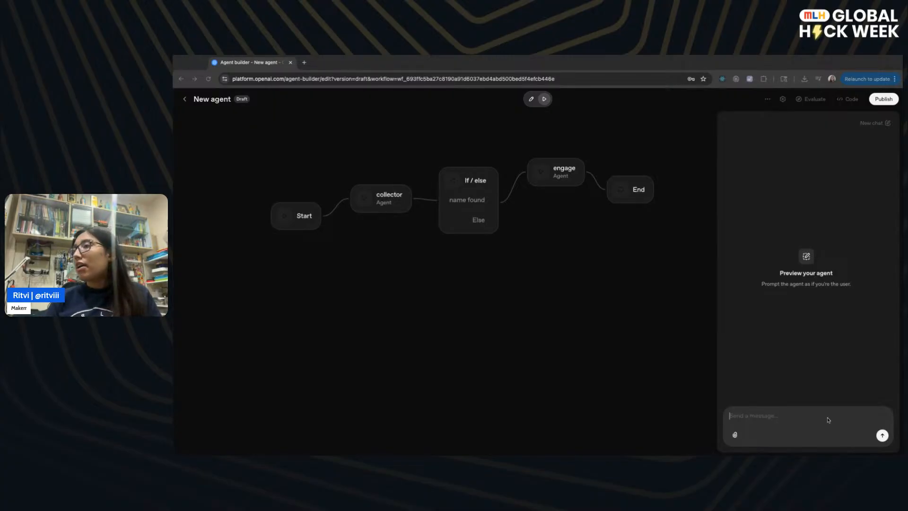
type("H")
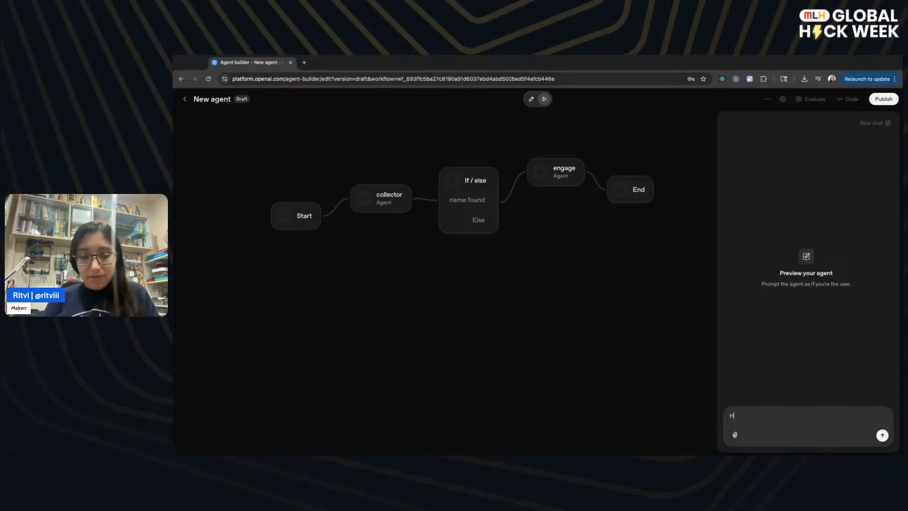
type("eyy, I am")
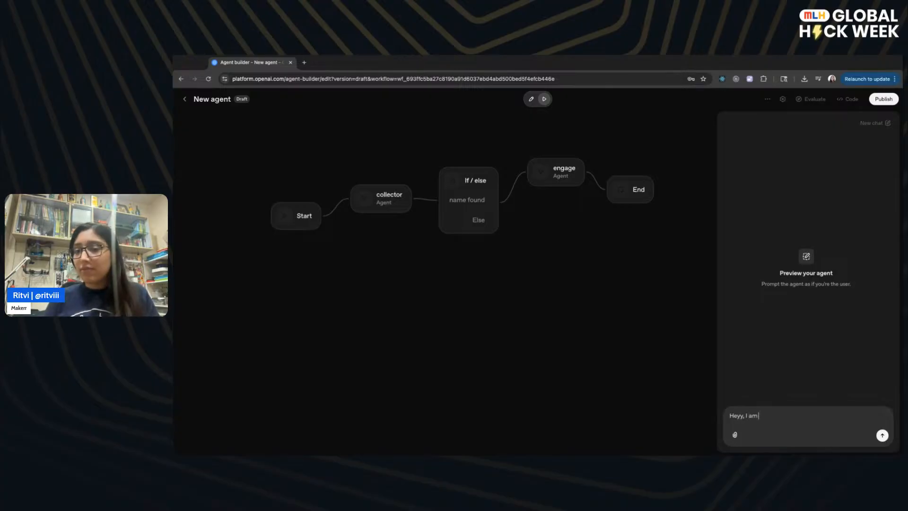
type(" Ritv")
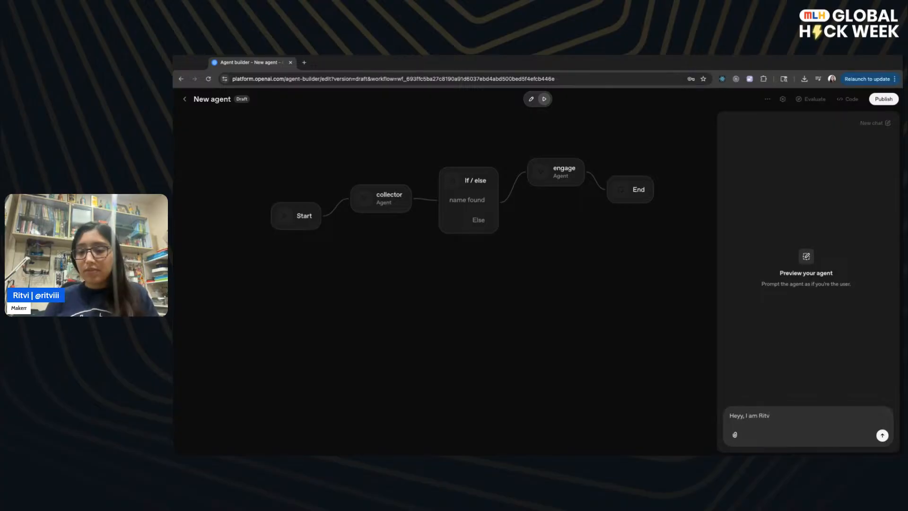
type("i")
key("Return")
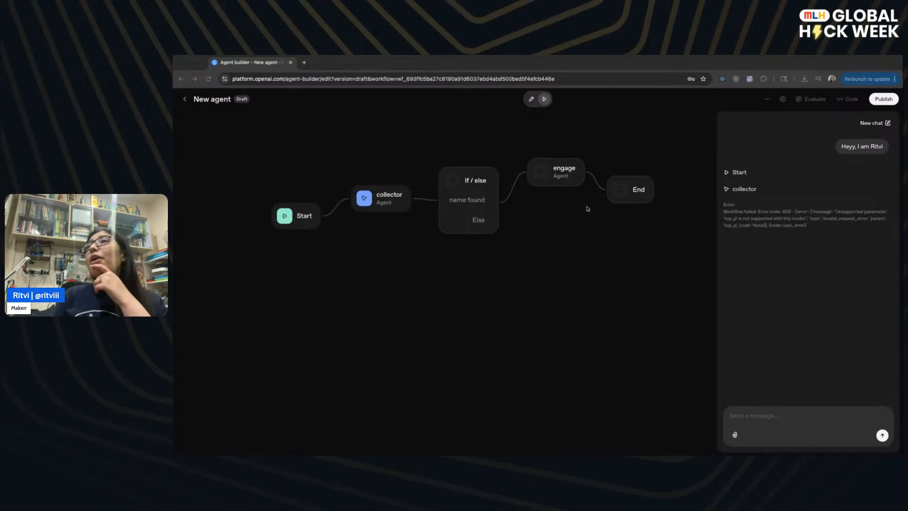
- Return to editing and try reinserting the collector's found output before "== true" in the If / else condition
left_click(470, 190)
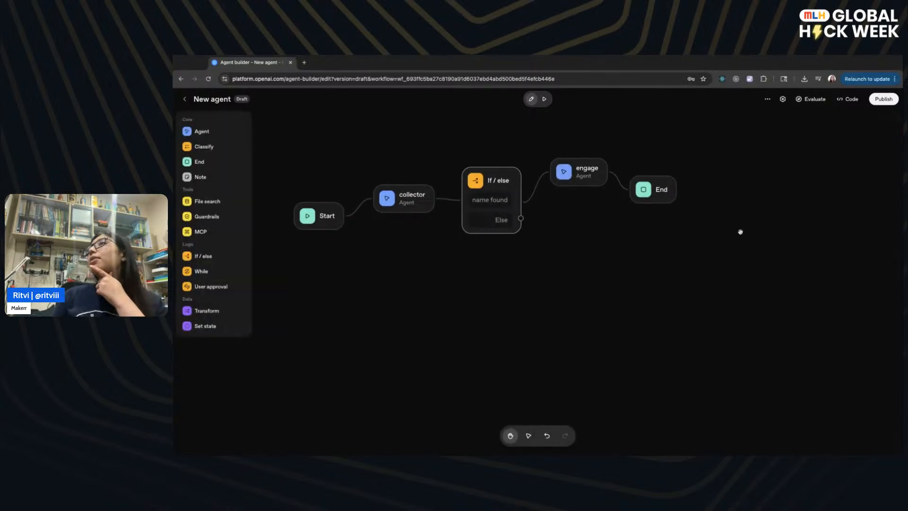
left_click(509, 181)
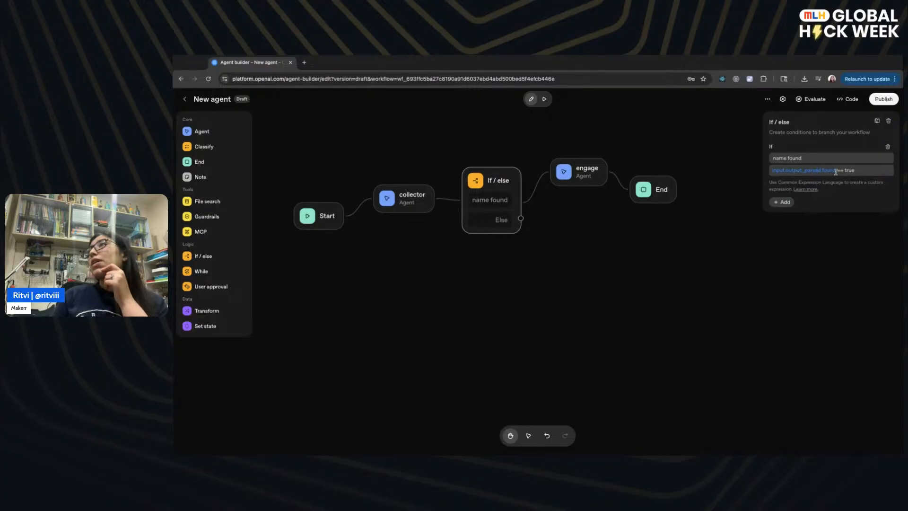
left_click_drag(835, 172, 772, 171)
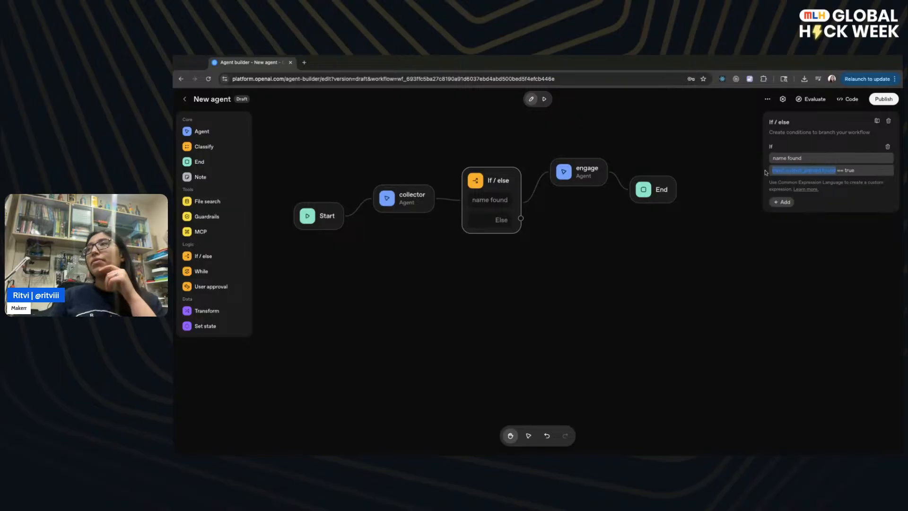
key("BackSpace")
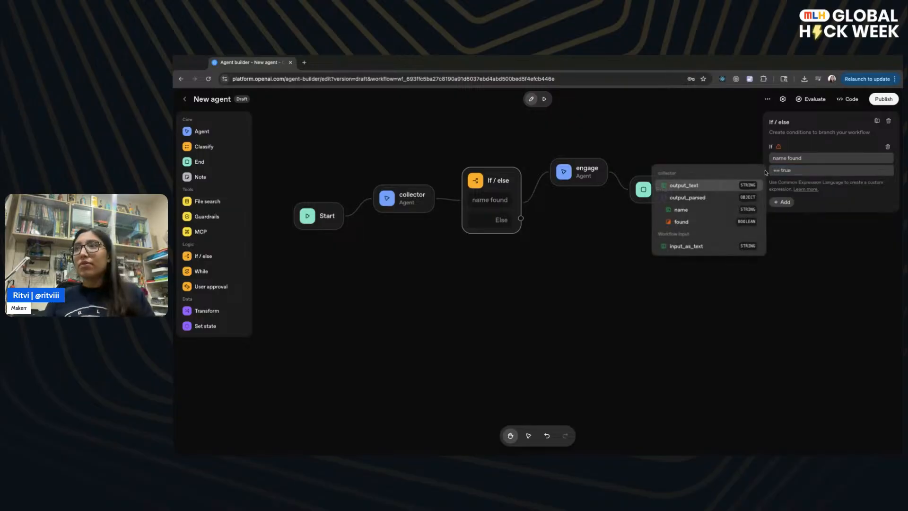
left_click(717, 223)
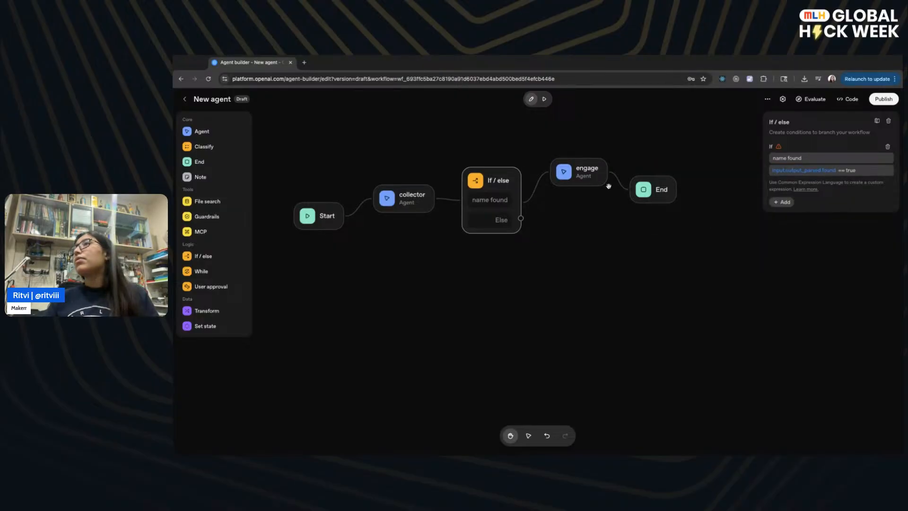
key("Right")
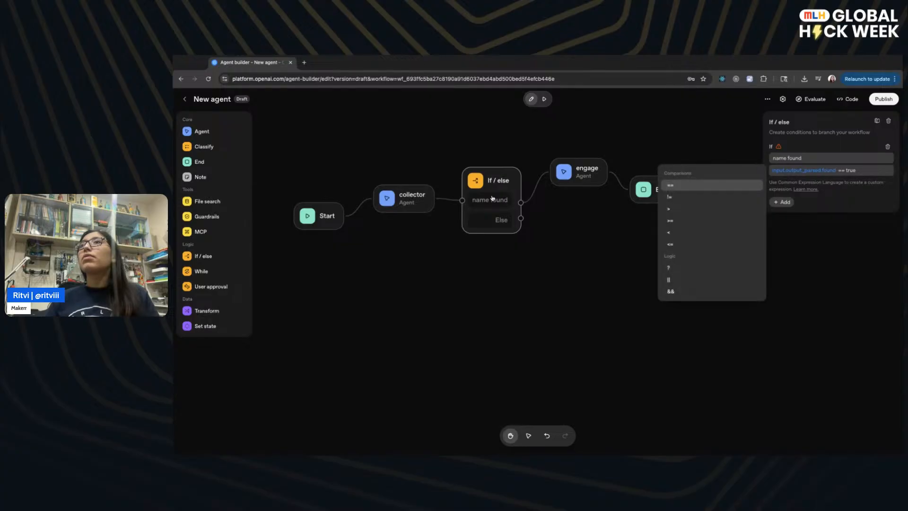
left_click(492, 199)
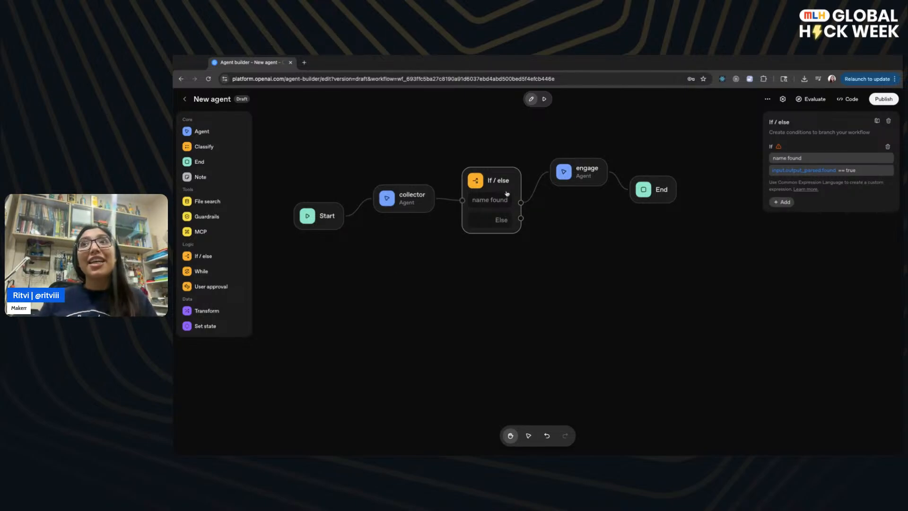
left_click(409, 201)
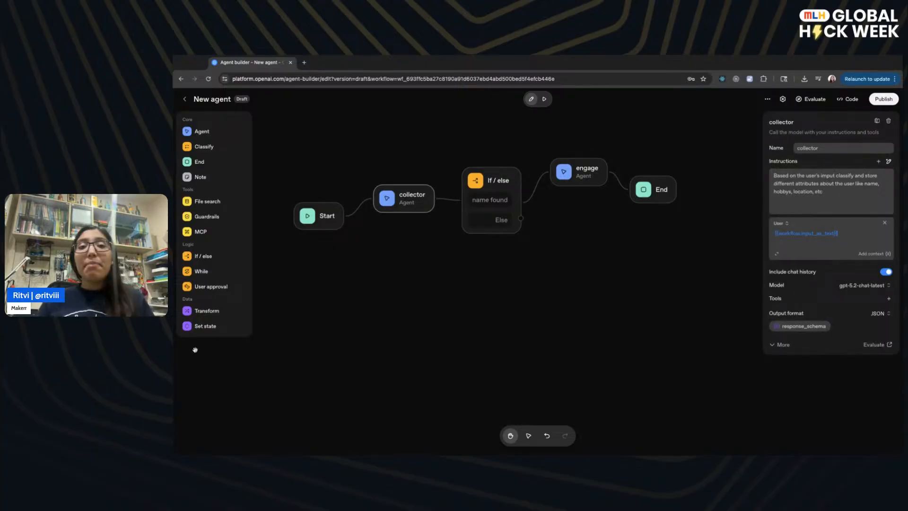
left_click(174, 343)
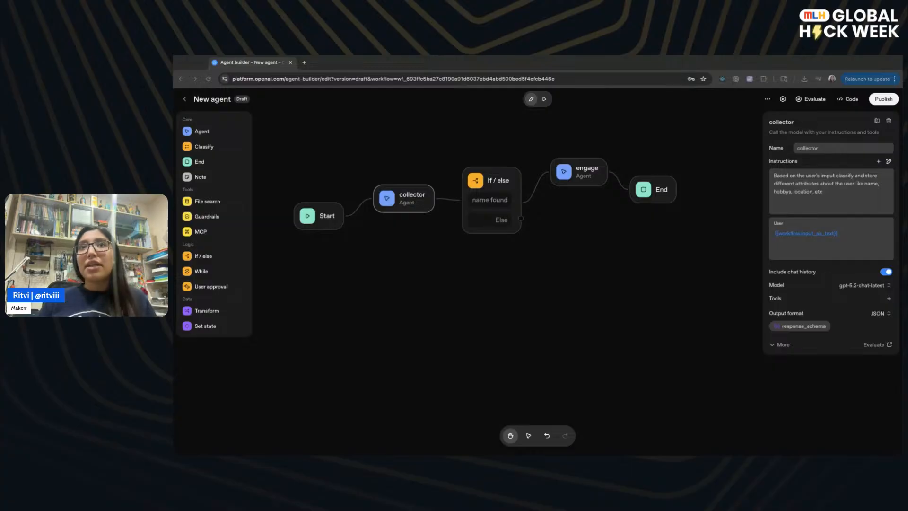
- Add a string state variable called name to the Start node, without a default value, and save it
left_click(328, 221)
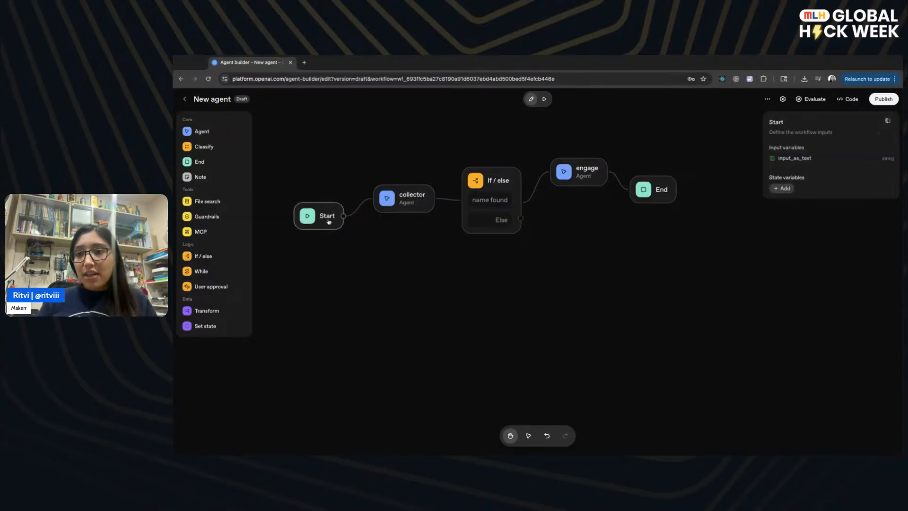
left_click(789, 190)
left_click(783, 236)
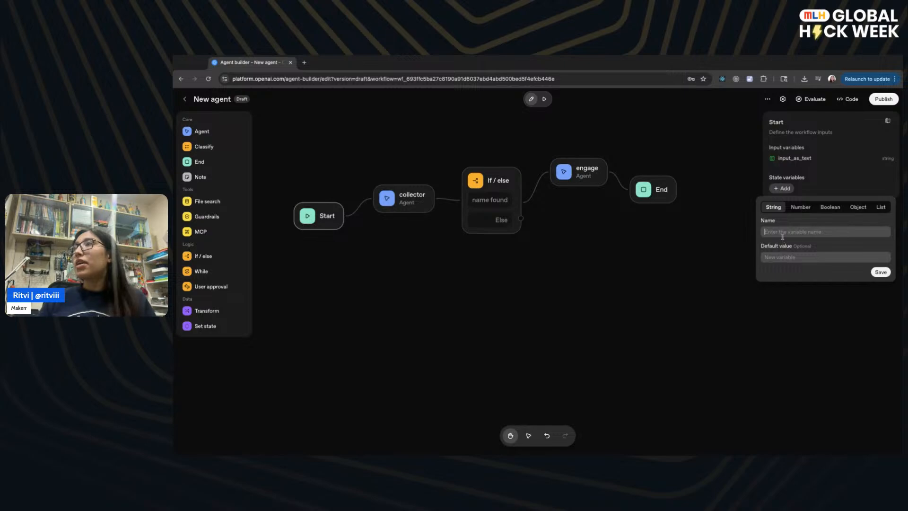
type("nam")
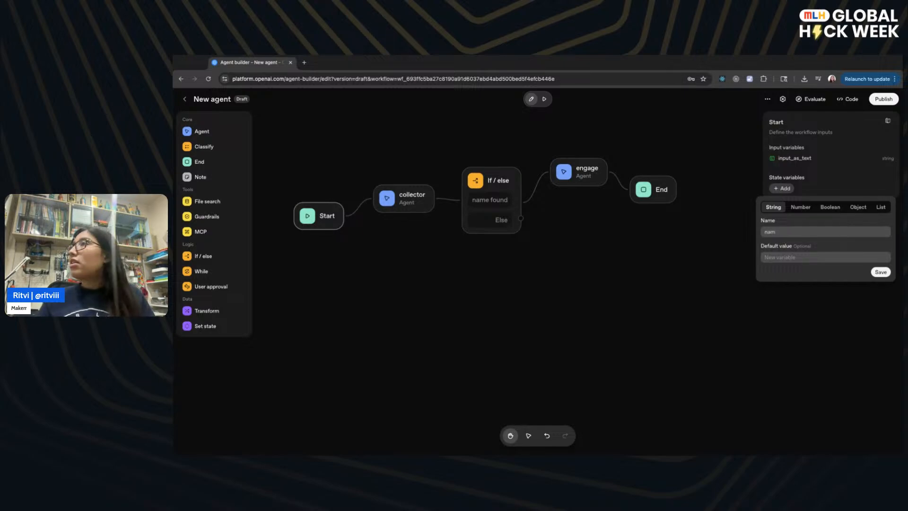
key("BackSpace")
key("BackSpace")
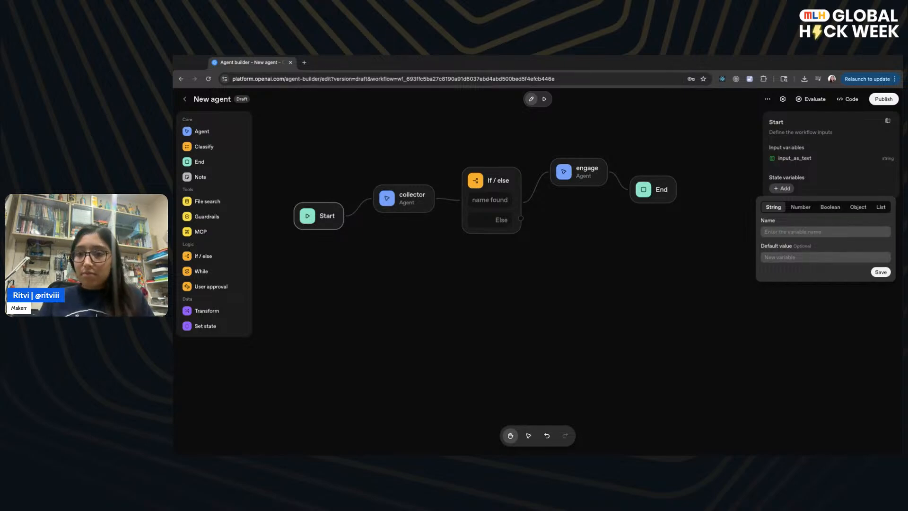
type("name")
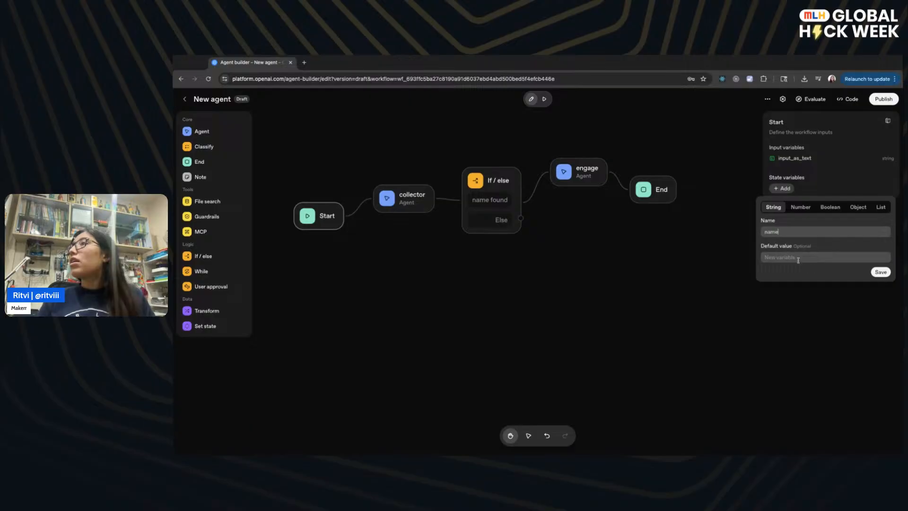
left_click(881, 272)
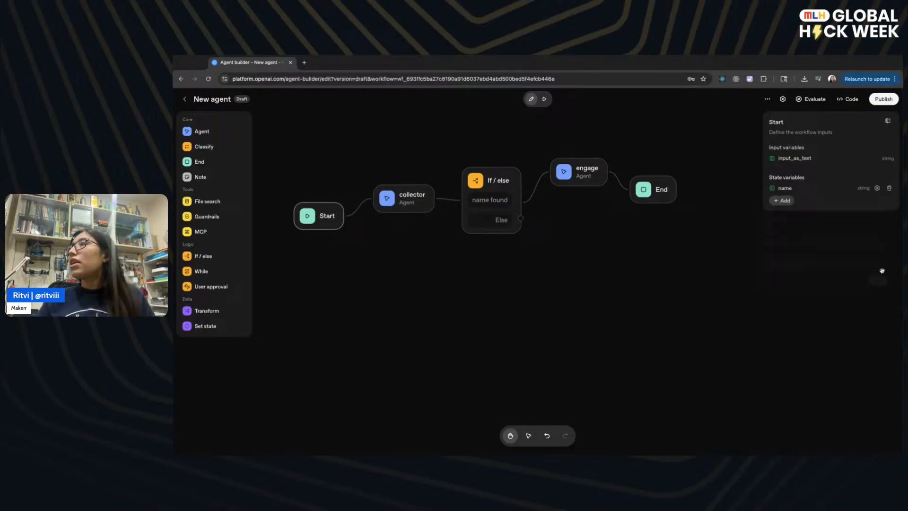
- Add a Boolean state variable called name_found to the Start node with the default value False
left_click(783, 200)
left_click(830, 220)
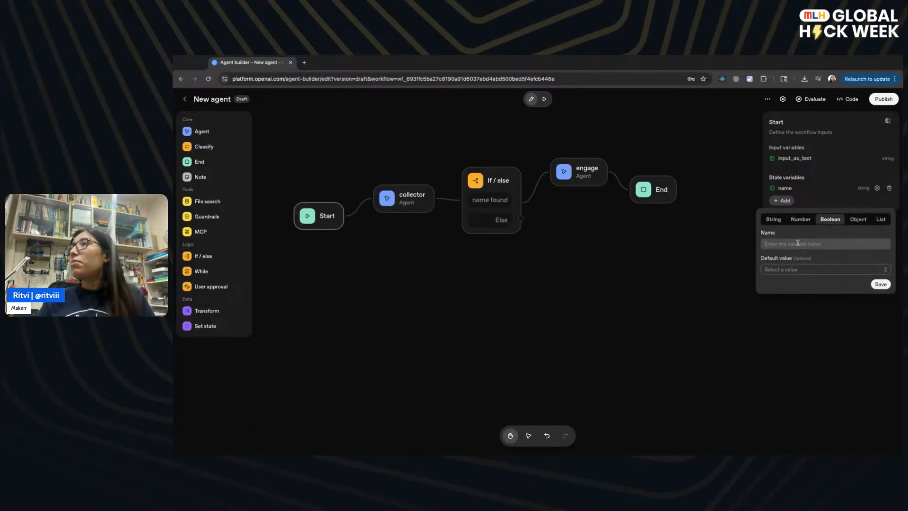
type("name_found")
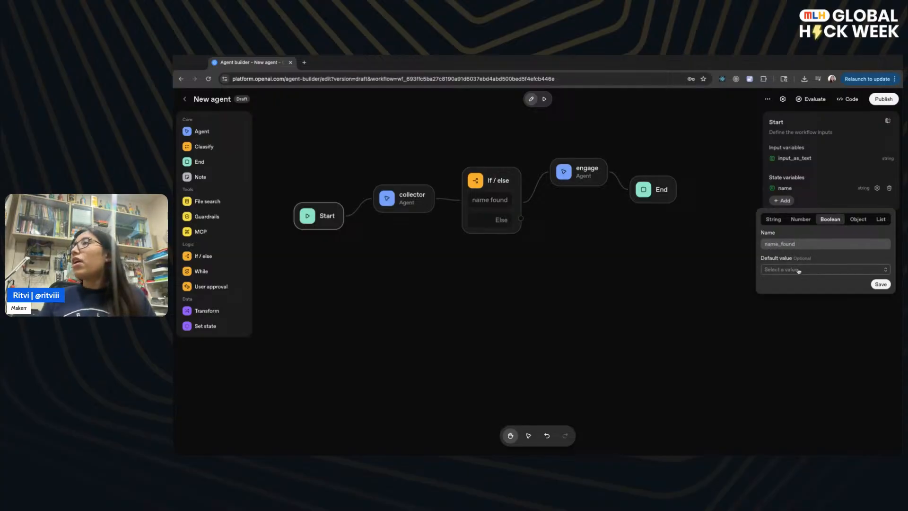
left_click(798, 269)
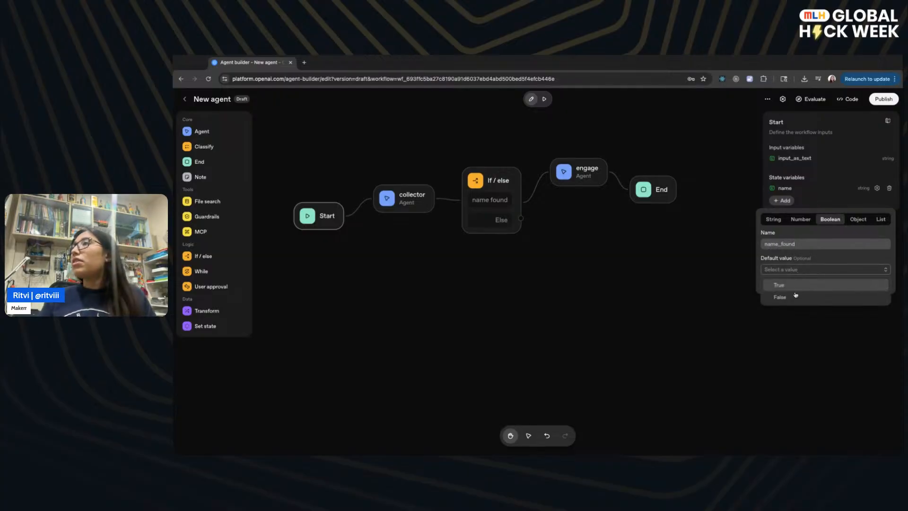
left_click(794, 300)
left_click(881, 284)
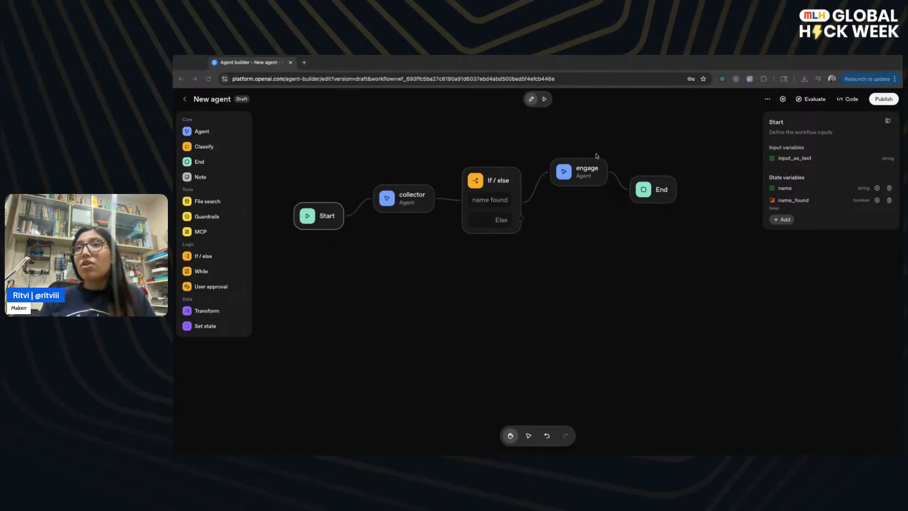
- Replace the "name found" condition expression in the If / else node with state.name_found == true
left_click(503, 184)
left_click(502, 184)
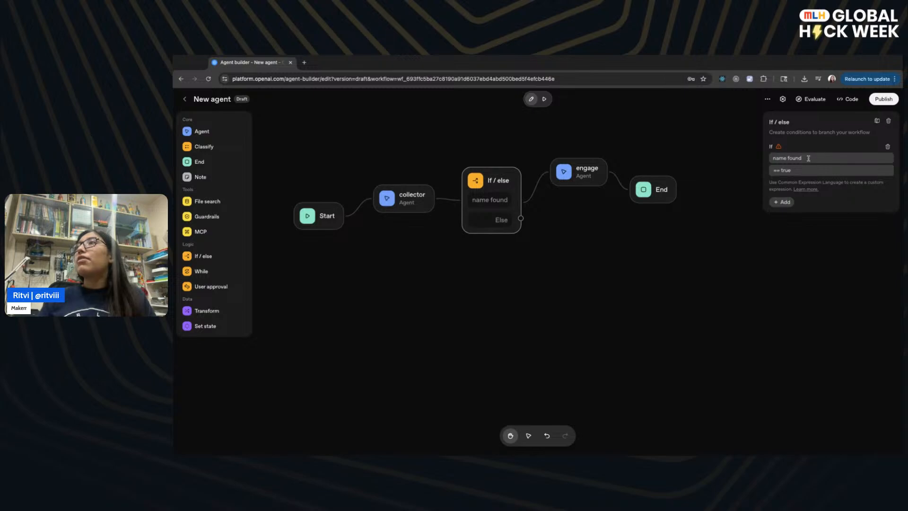
left_click(799, 172)
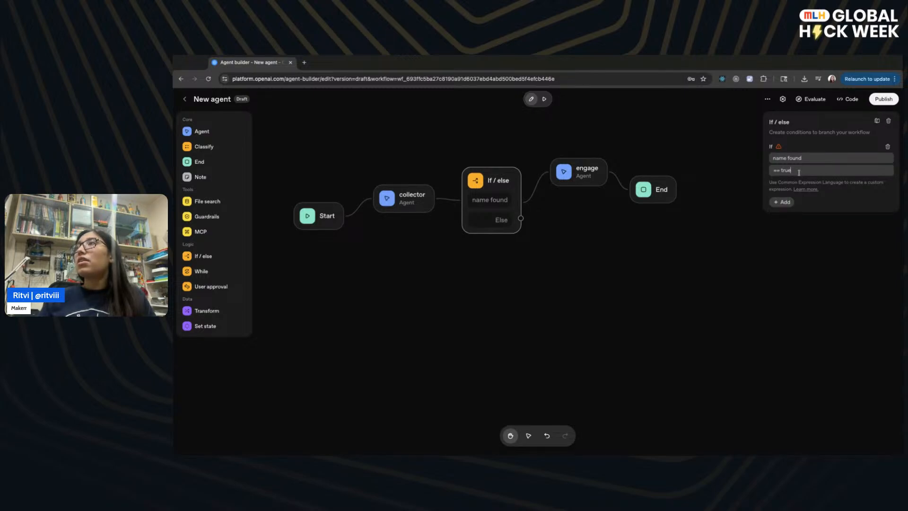
key("ctrl+a")
key("BackSpace")
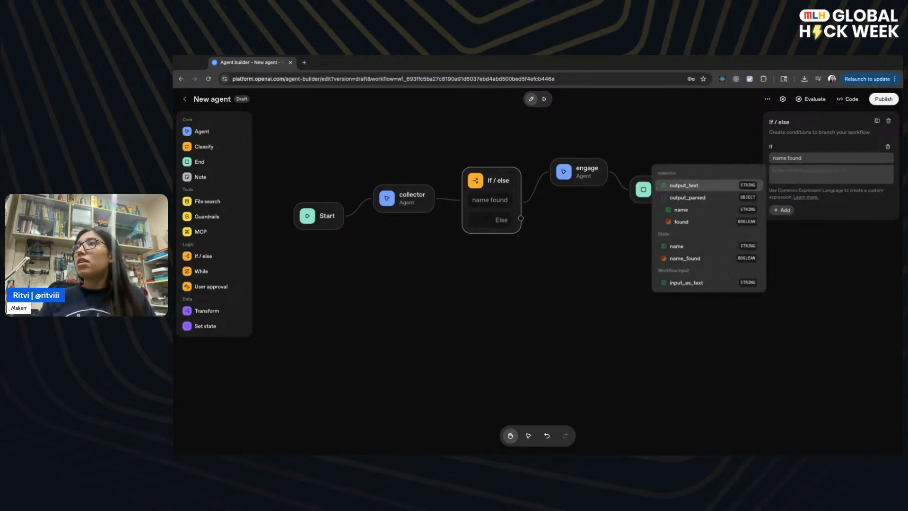
left_click(684, 259)
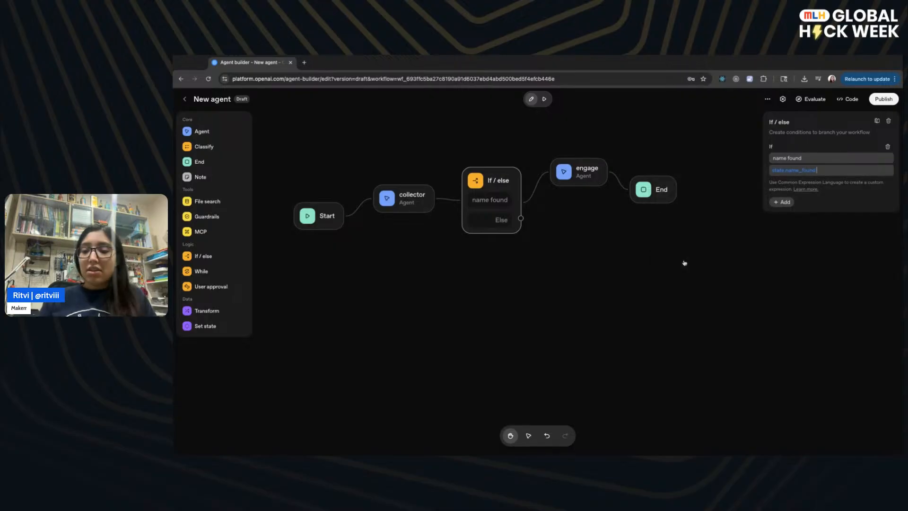
type("== true")
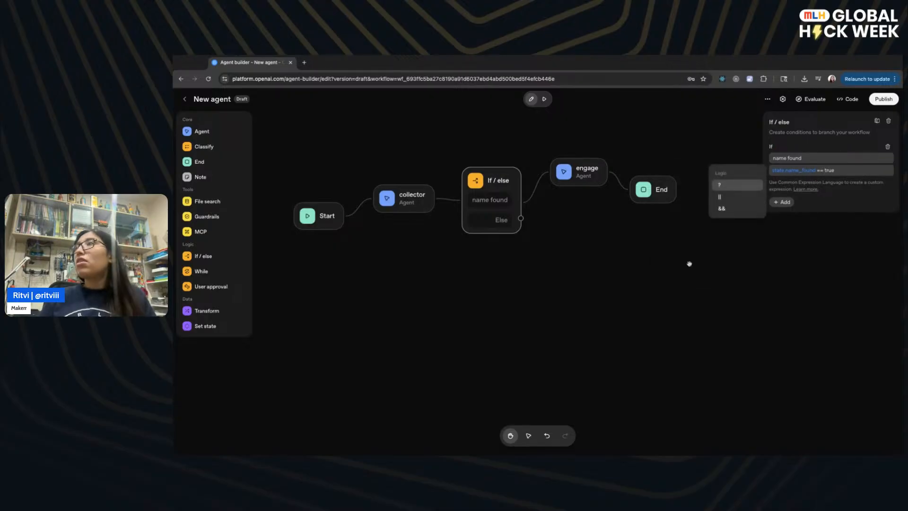
left_click(704, 264)
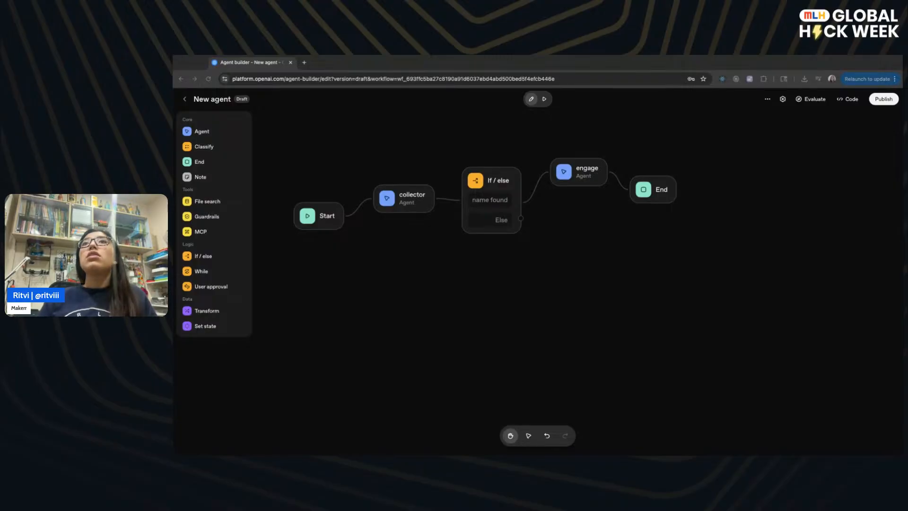
- Correct the spelling of the word "input" after "Based on the user's" in the collector agent's instructions
left_click(415, 202)
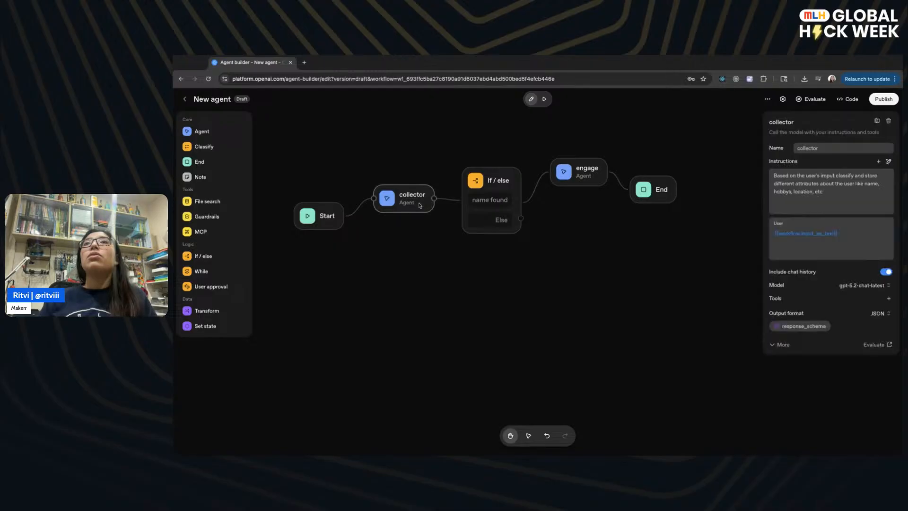
left_click(322, 226)
left_click(395, 207)
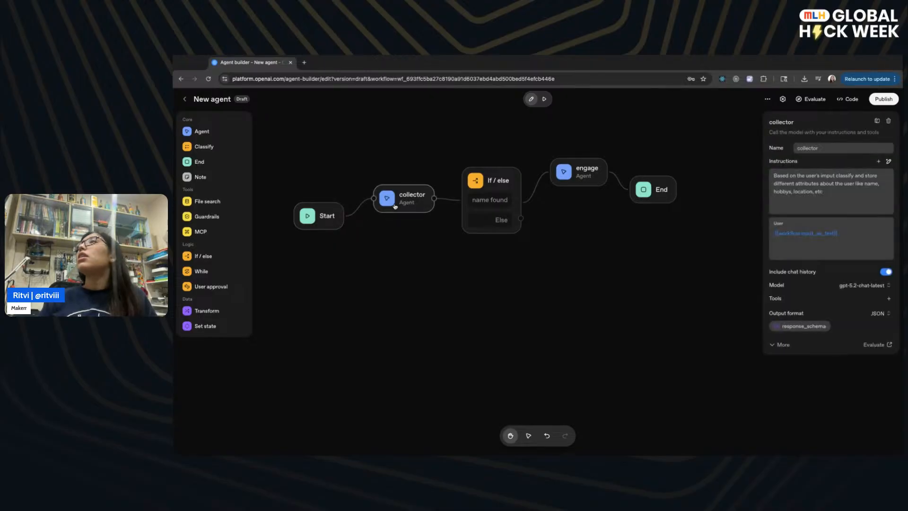
left_click(814, 176)
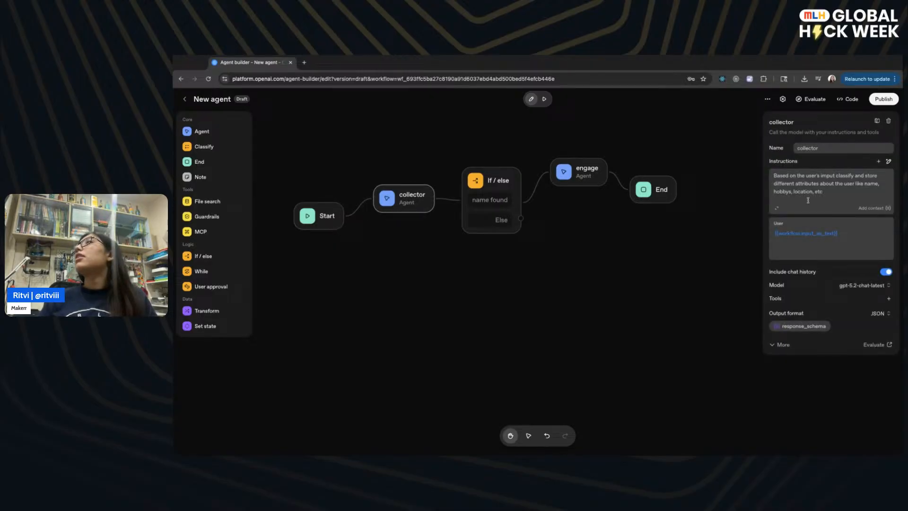
double_click(826, 176)
key("BackSpace")
type("input")
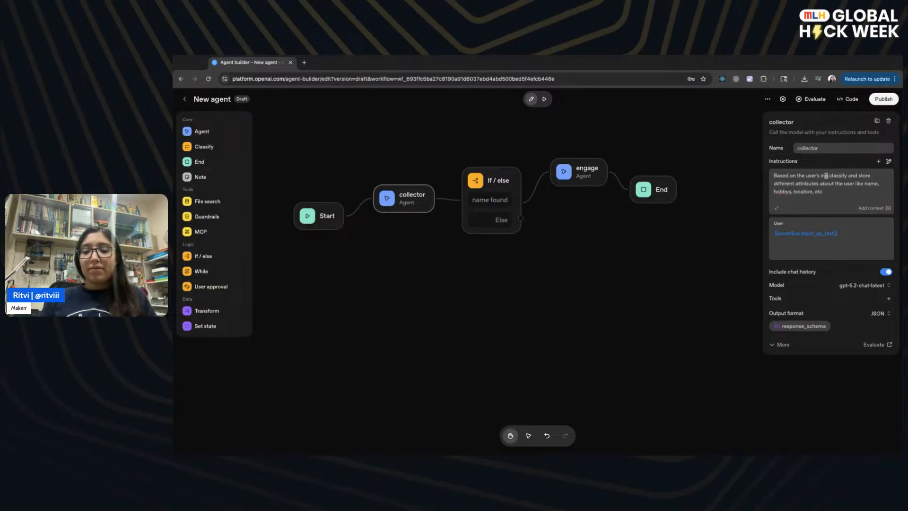
left_click(173, 205)
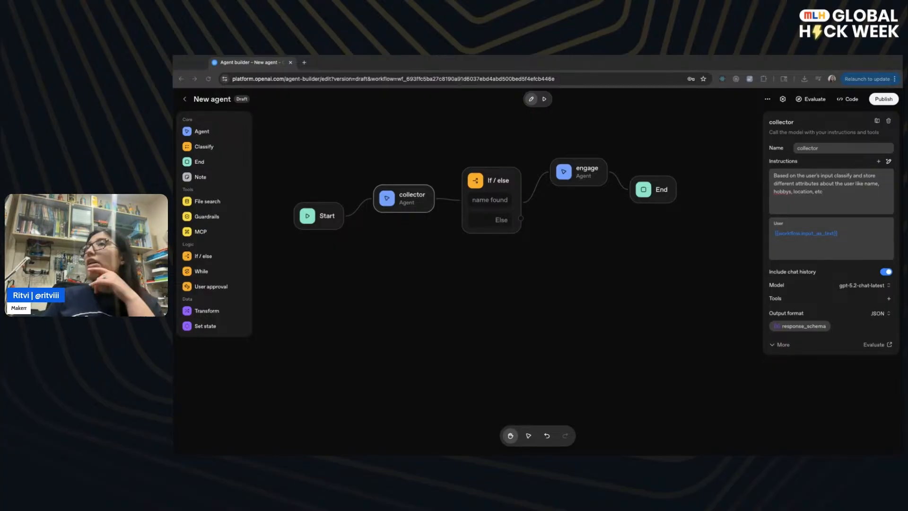
- Add a second If / else node to the workflow and place it below the collector node
left_click(389, 221)
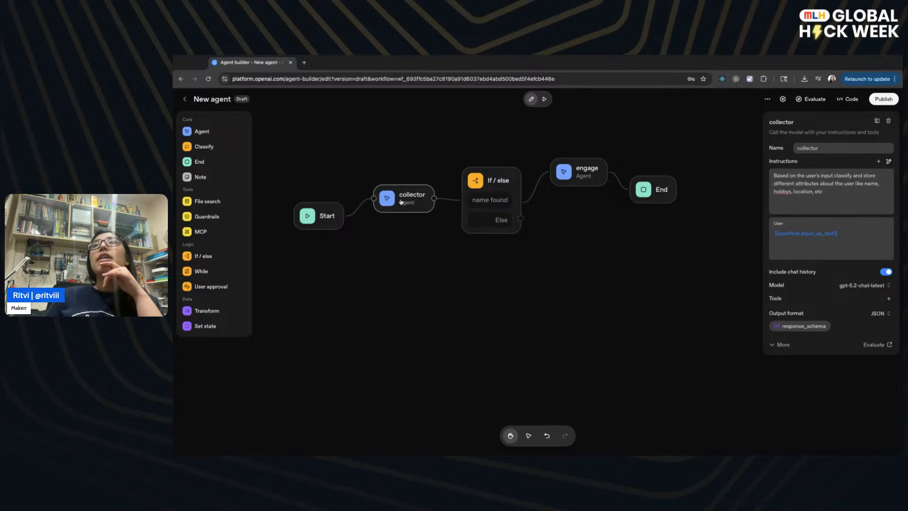
mouse_move(401, 202)
left_mouse_down()
mouse_move(400, 222)
mouse_move(401, 210)
left_mouse_up()
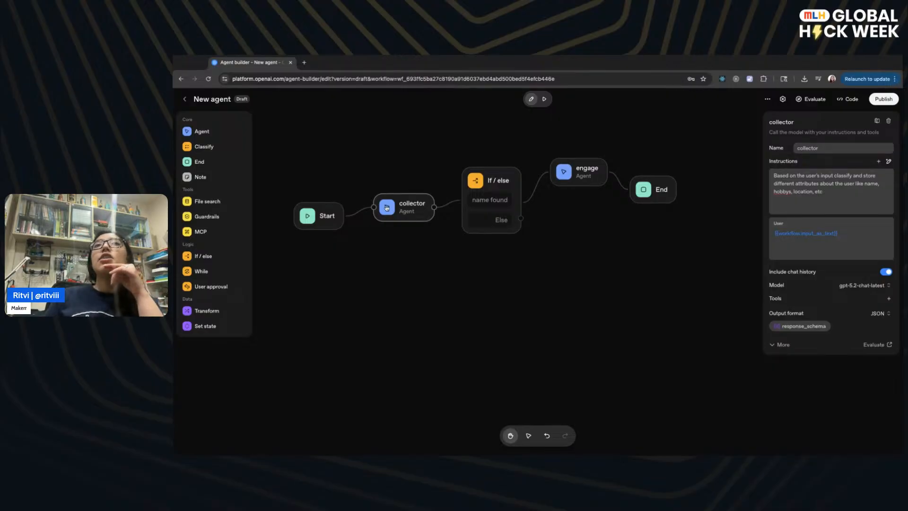
left_click_drag(397, 208, 415, 218)
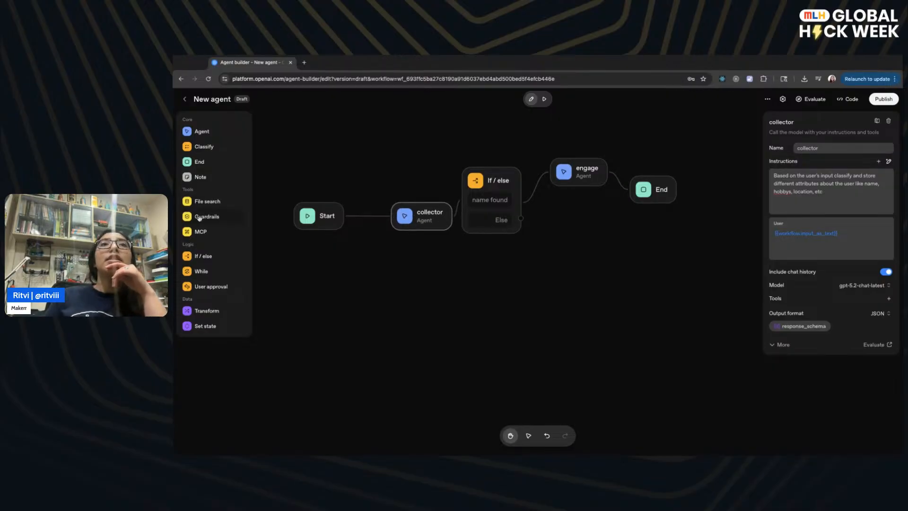
left_click(206, 256)
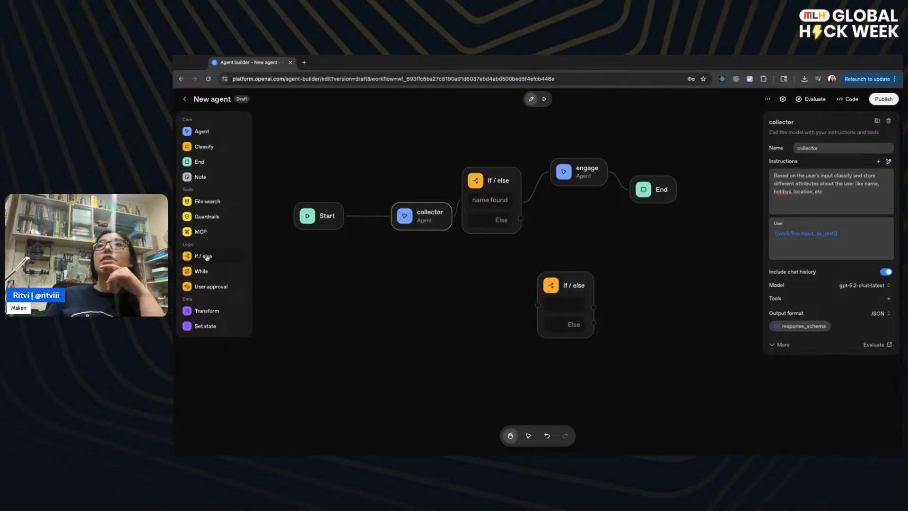
left_click_drag(572, 285, 399, 268)
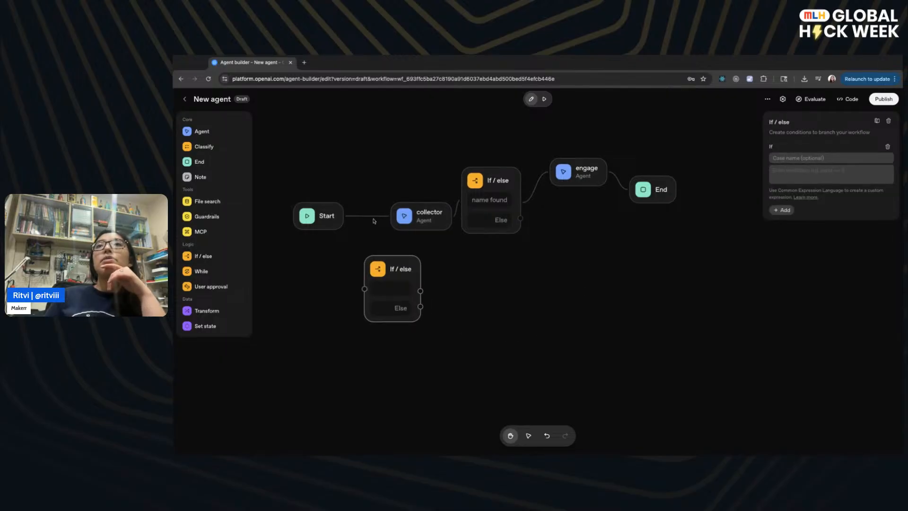
- Remove the connection between Start and collector, make room on the canvas, and connect Start to the new If / else node
left_click(374, 216)
key("BackSpace")
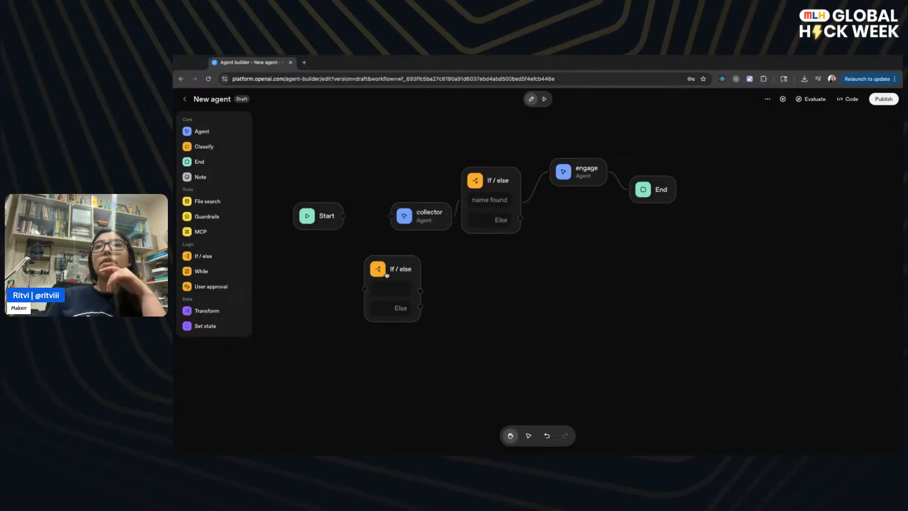
left_click_drag(386, 275, 357, 144)
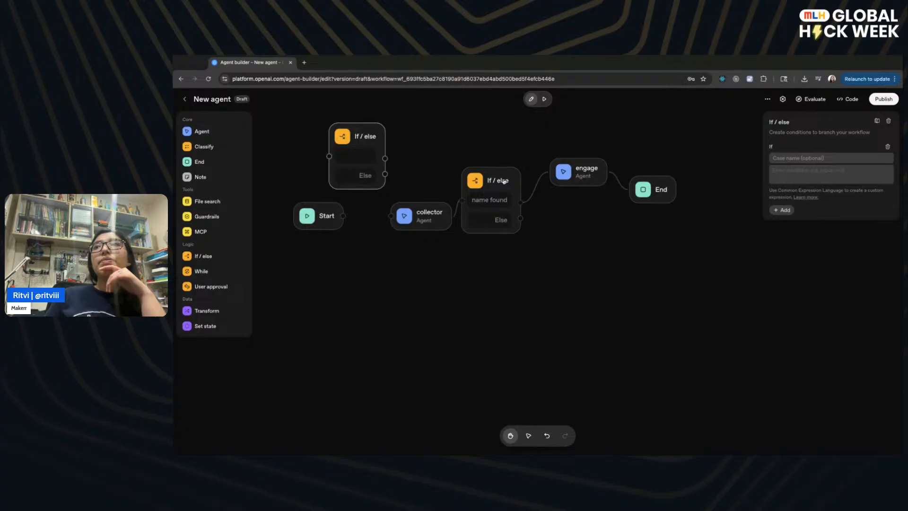
left_click_drag(493, 173, 518, 253)
left_click_drag(421, 219, 431, 228)
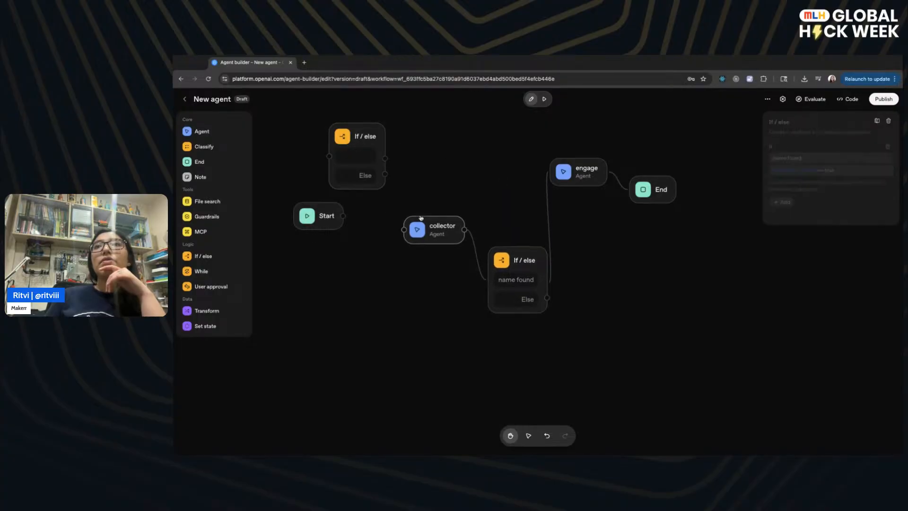
left_click_drag(349, 130, 364, 158)
left_click(341, 213)
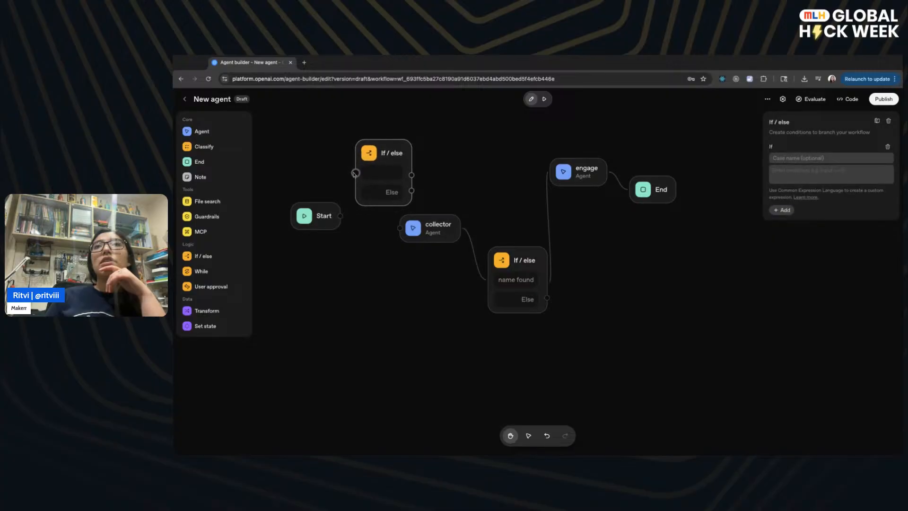
left_click(354, 174)
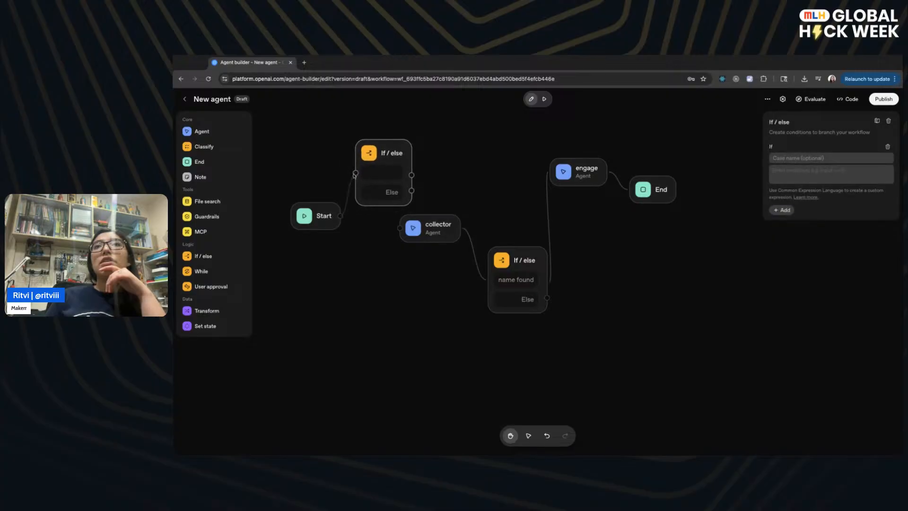
- Lower the new If / else node slightly and move the collector node down beside the old "name found" If / else node
left_click(386, 174)
left_click(791, 160)
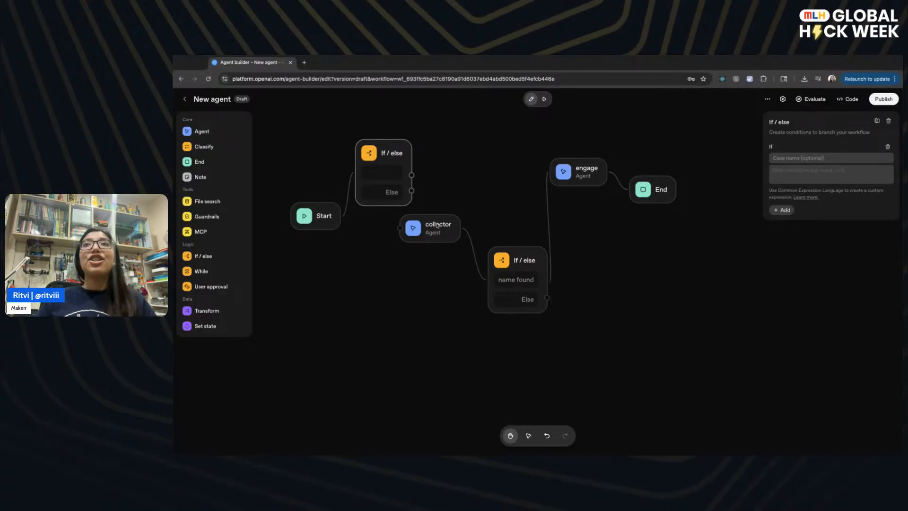
left_click_drag(429, 232, 473, 211)
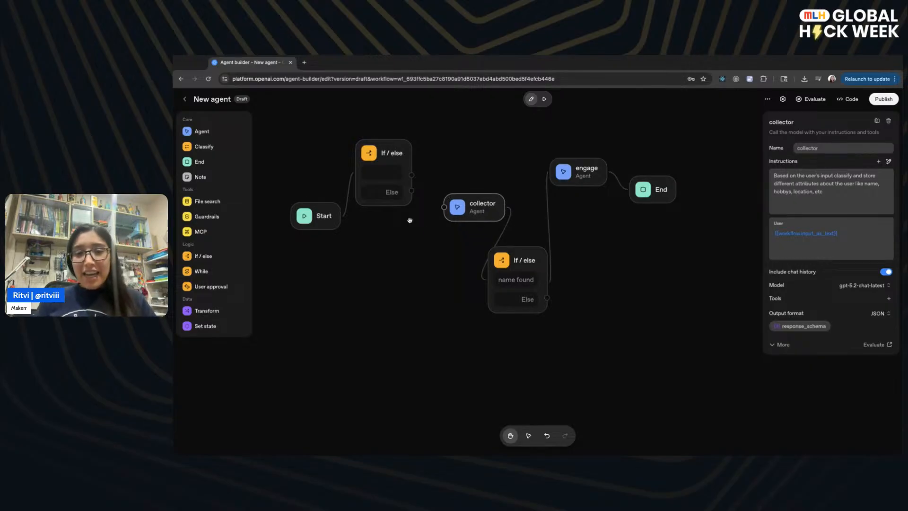
key("super+Tab")
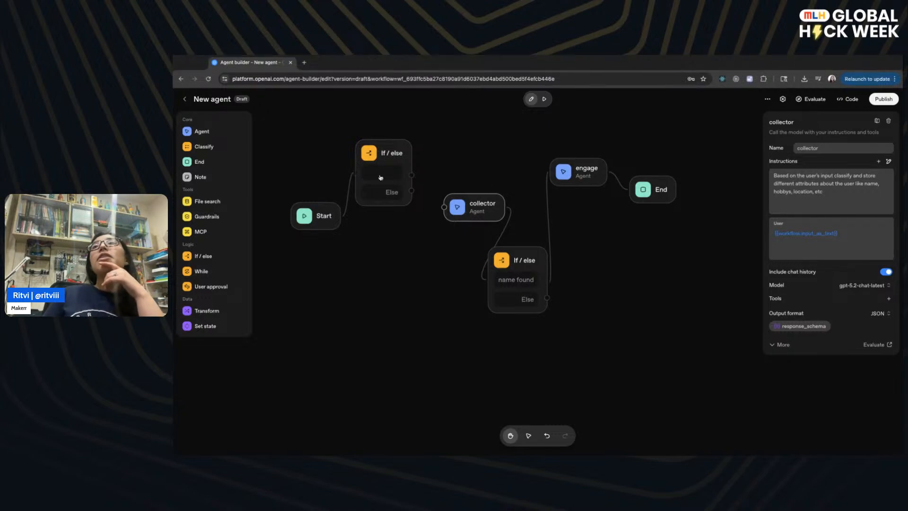
left_click(325, 209)
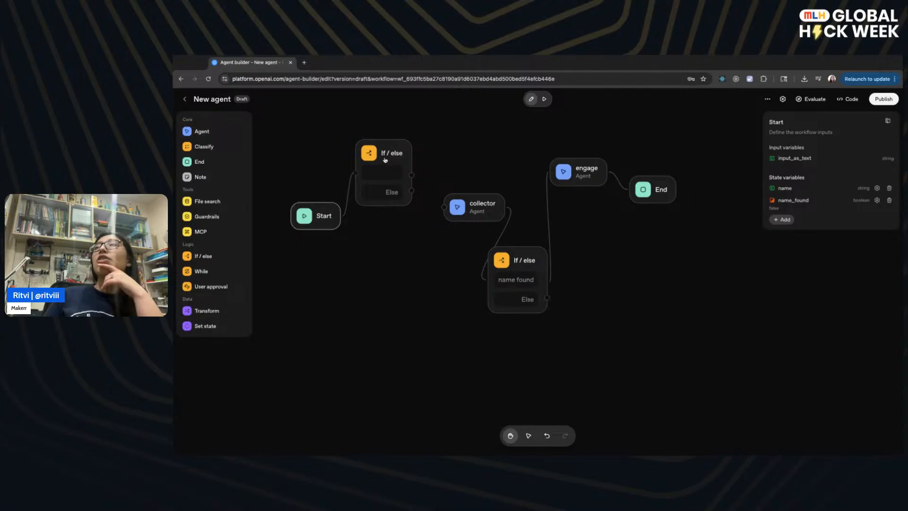
mouse_move(389, 157)
left_mouse_down()
mouse_move(403, 156)
mouse_move(386, 165)
mouse_move(393, 157)
left_mouse_up()
key("super+Tab")
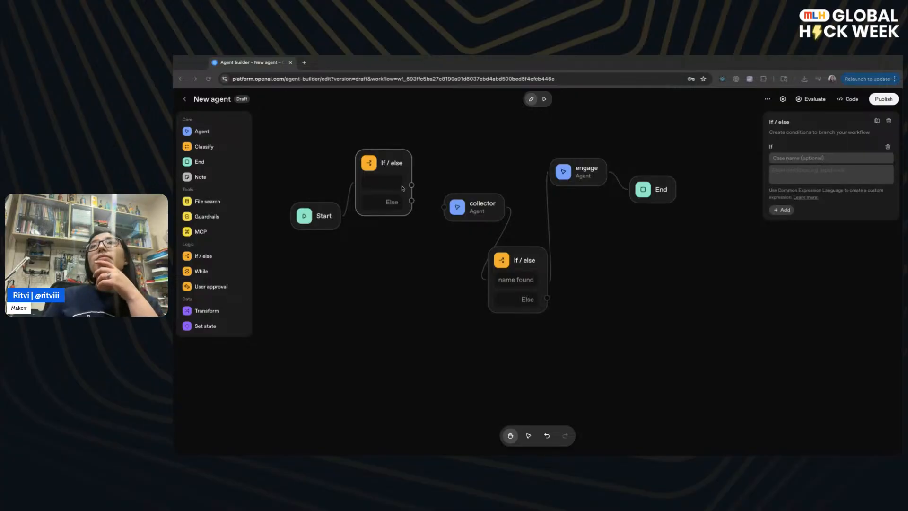
left_click(399, 183)
left_click_drag(475, 213, 461, 258)
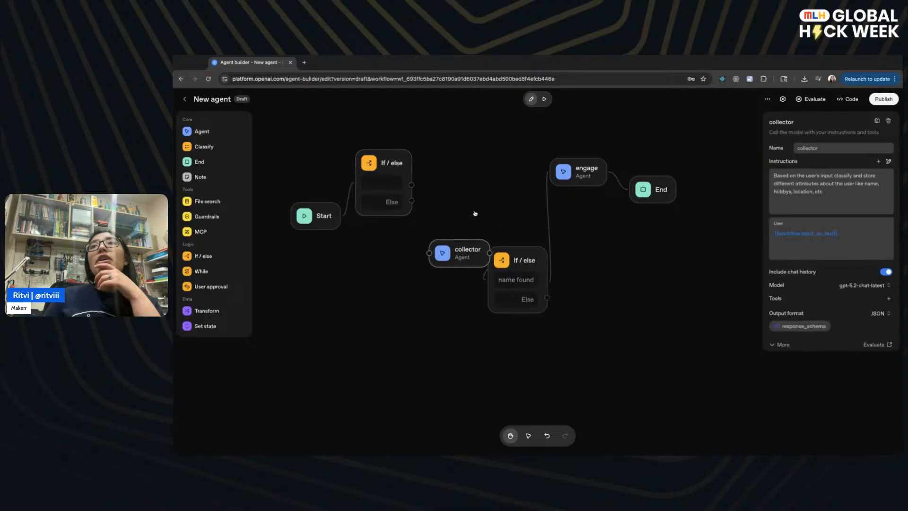
- Name the new If / else node's case "name found" and set its condition to state.name_found == true
left_click(388, 172)
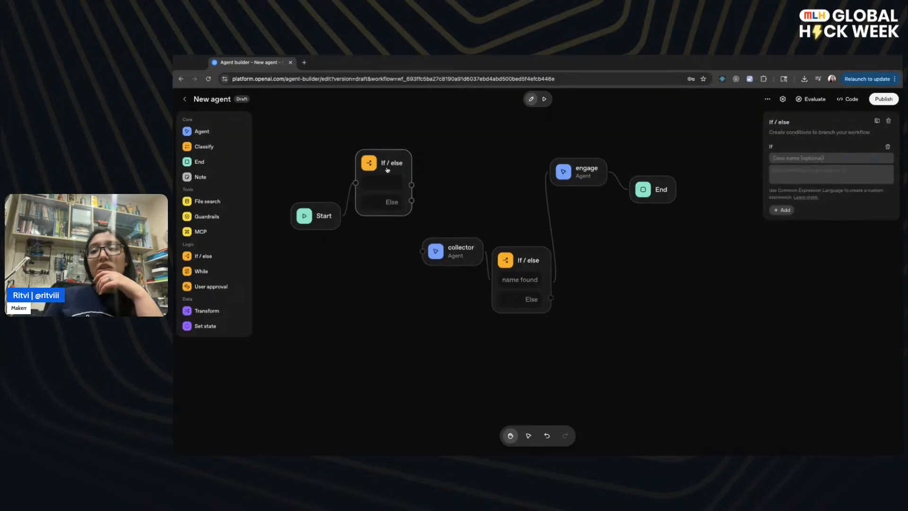
left_click(815, 159)
type("na")
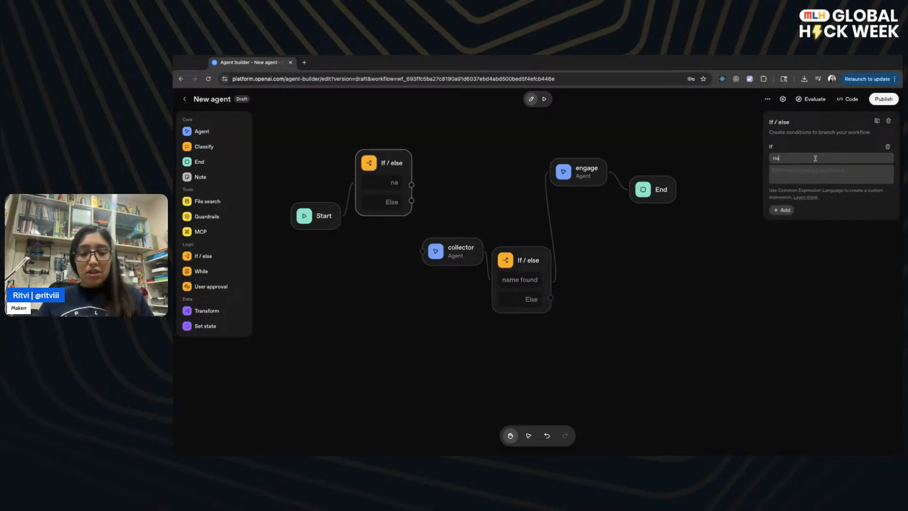
type("me found")
left_click(837, 179)
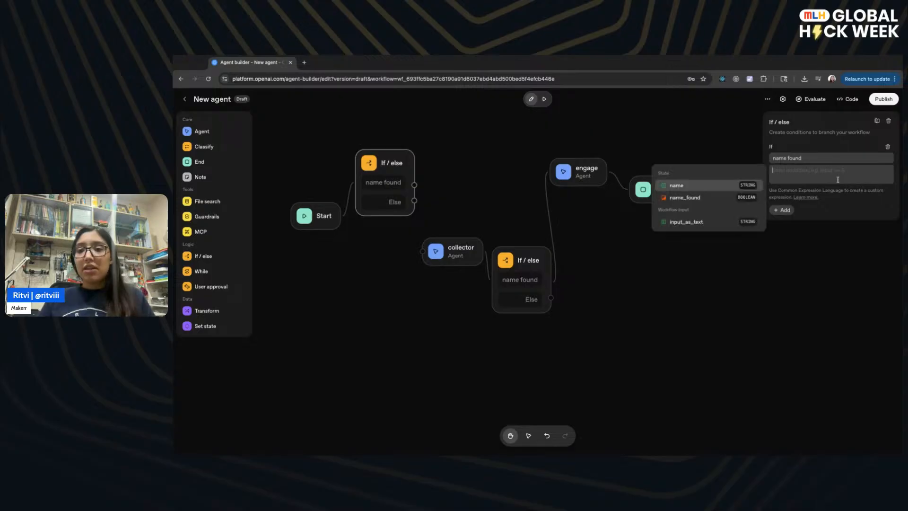
key("Return")
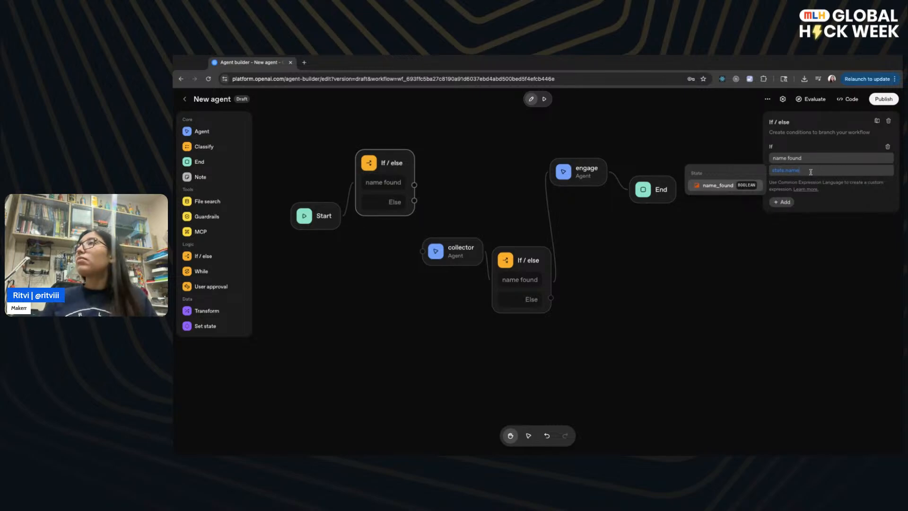
left_click(761, 185)
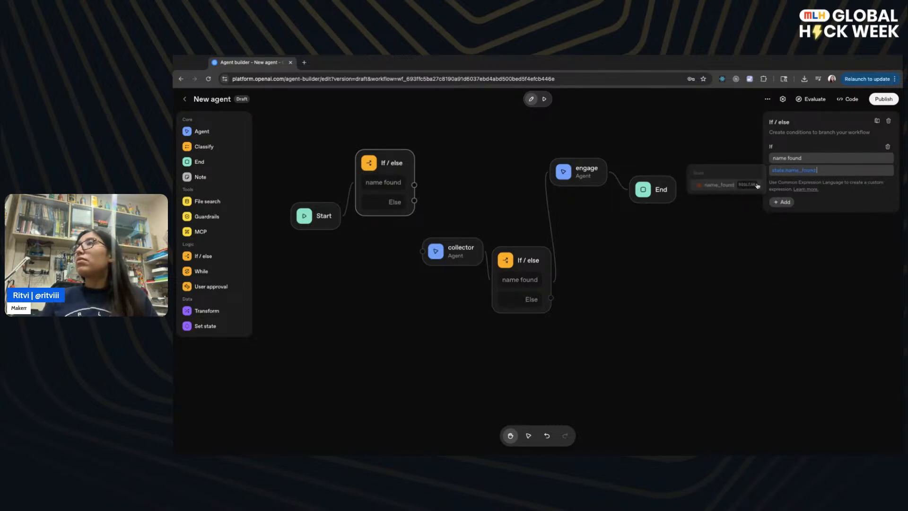
type("==")
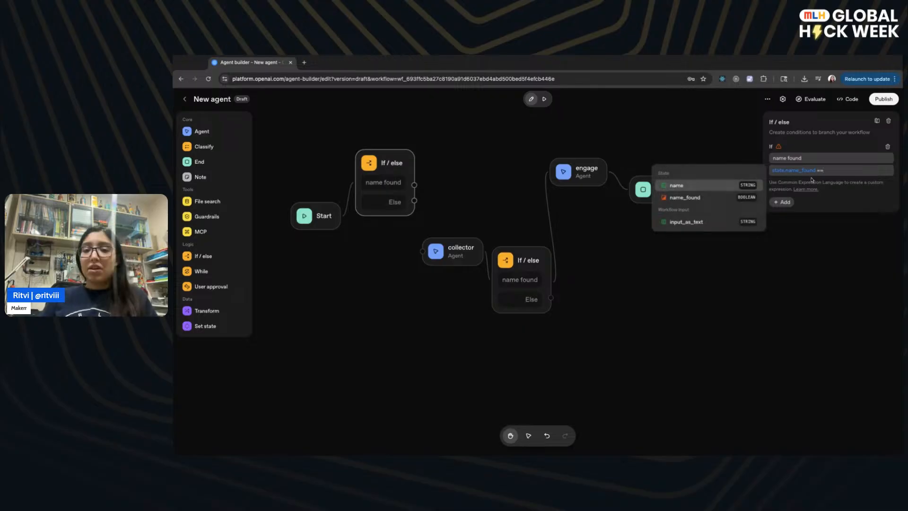
type("true")
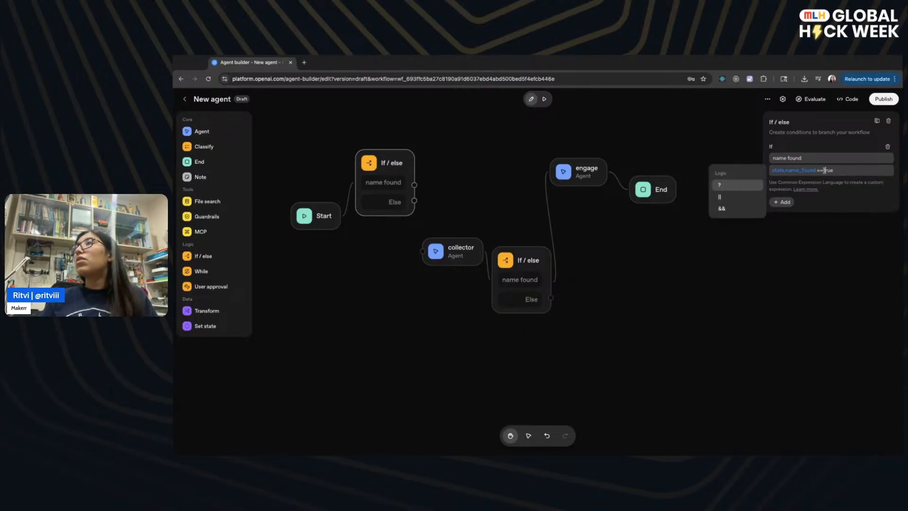
left_click(834, 185)
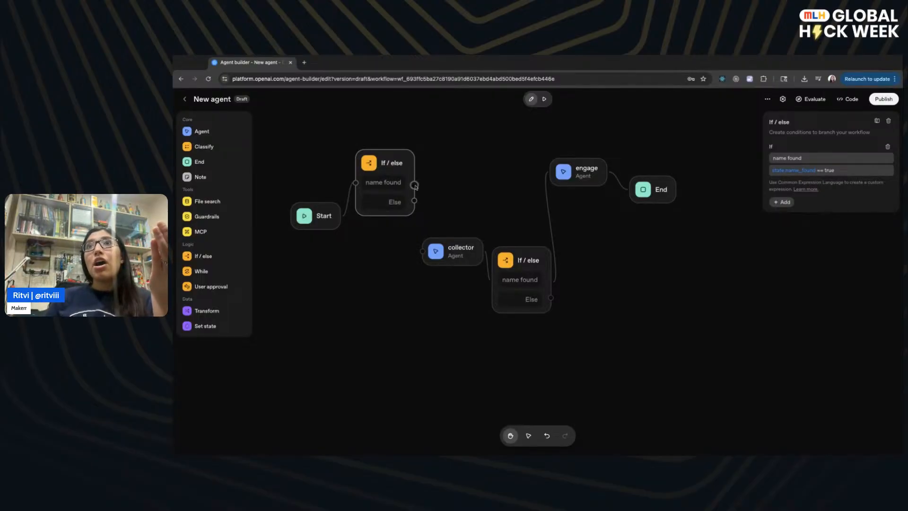
- Connect the new If / else node's Else output to the collector and delete the old If / else node after the collector
scroll(415, 202, "up", 1)
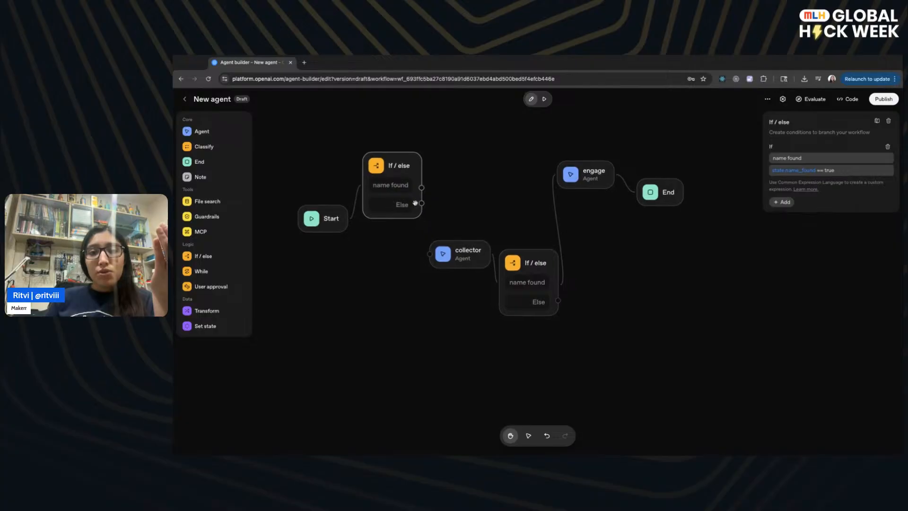
left_click_drag(425, 209, 433, 258)
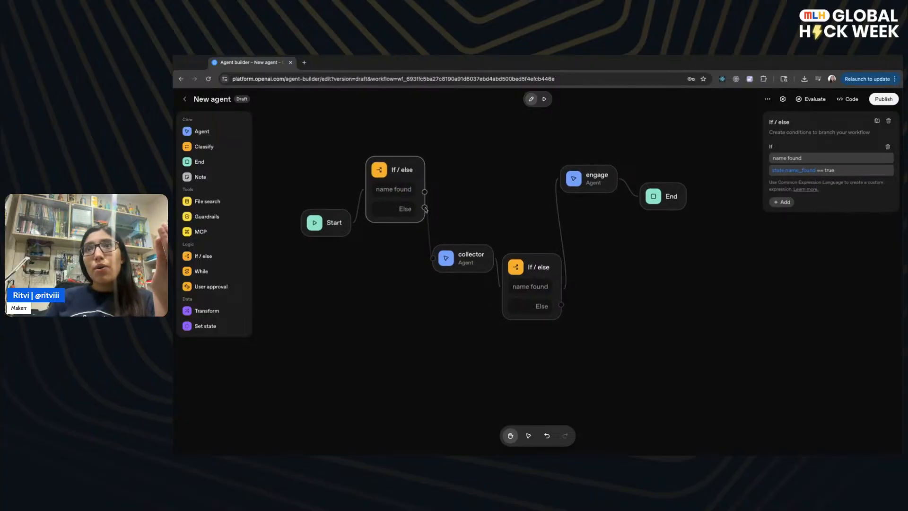
left_click(526, 265)
key("Delete")
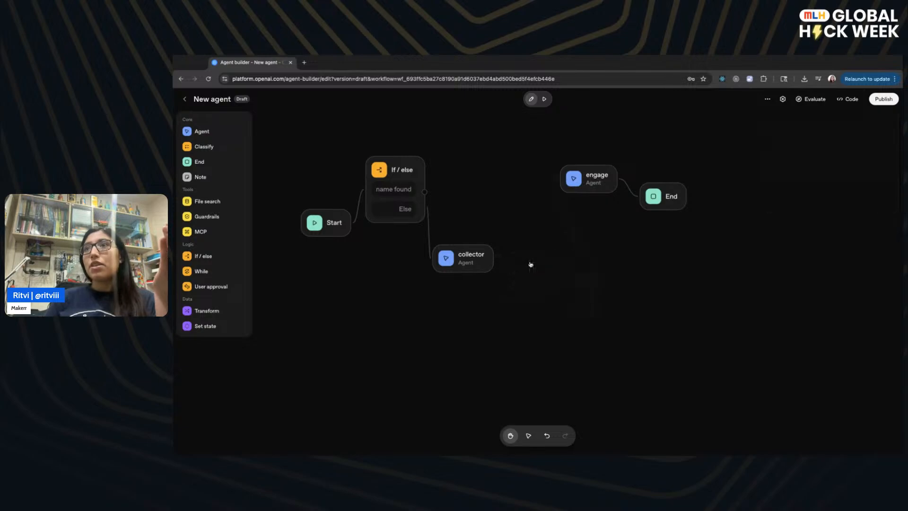
- Move the engage node level with the collector and connect the collector's output directly to it
left_click_drag(584, 182, 584, 260)
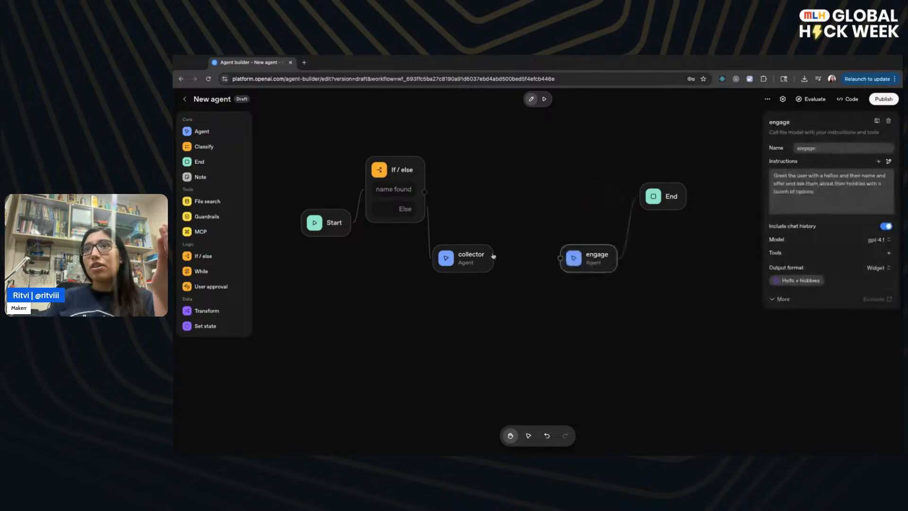
left_click_drag(493, 259, 560, 258)
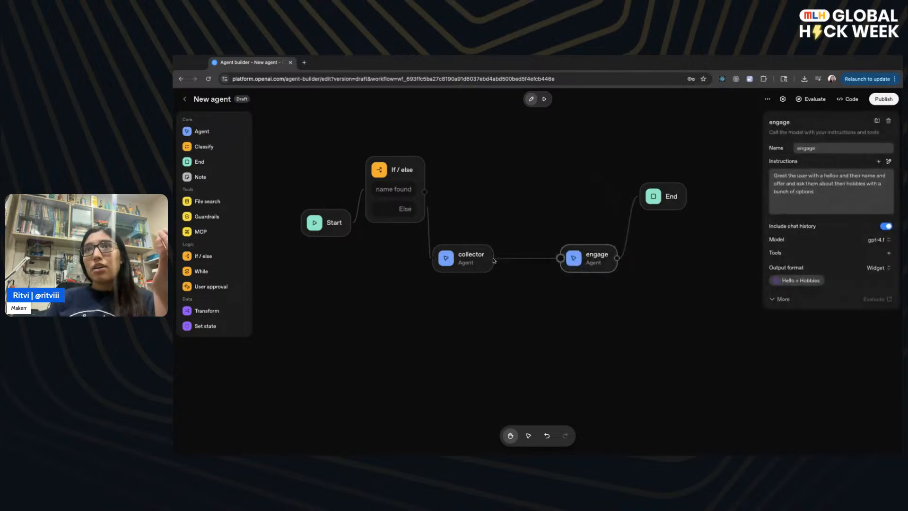
left_click(332, 233)
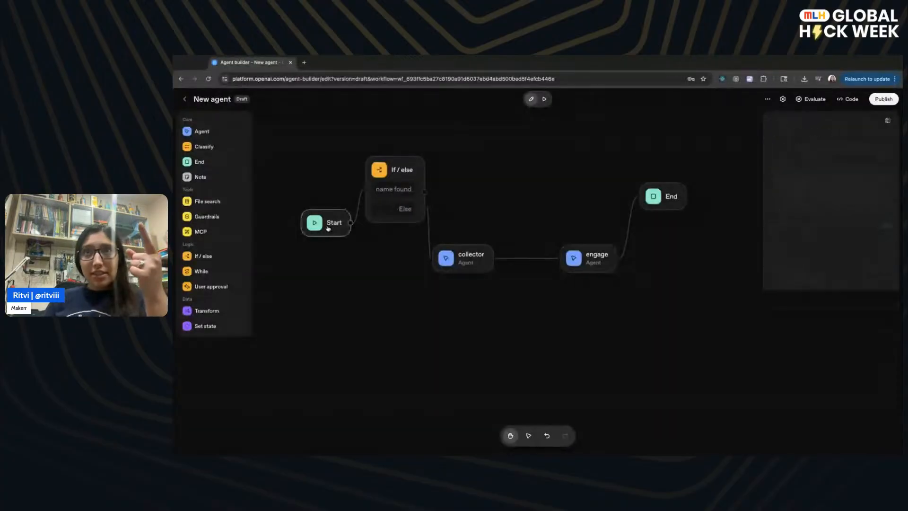
left_click(396, 198)
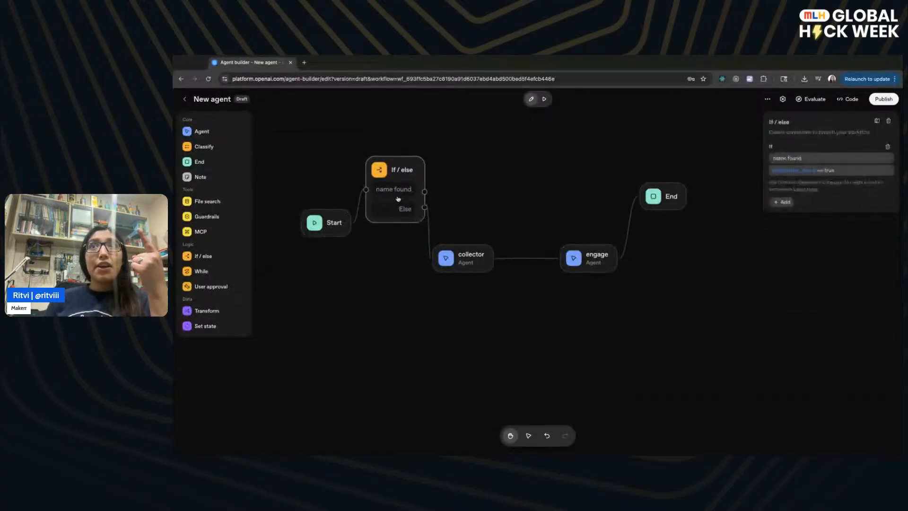
- Prepend to collector's instructions: "You need to ask a user for their name, find their name and return it" and "If there is no name then return null"
left_click(460, 261)
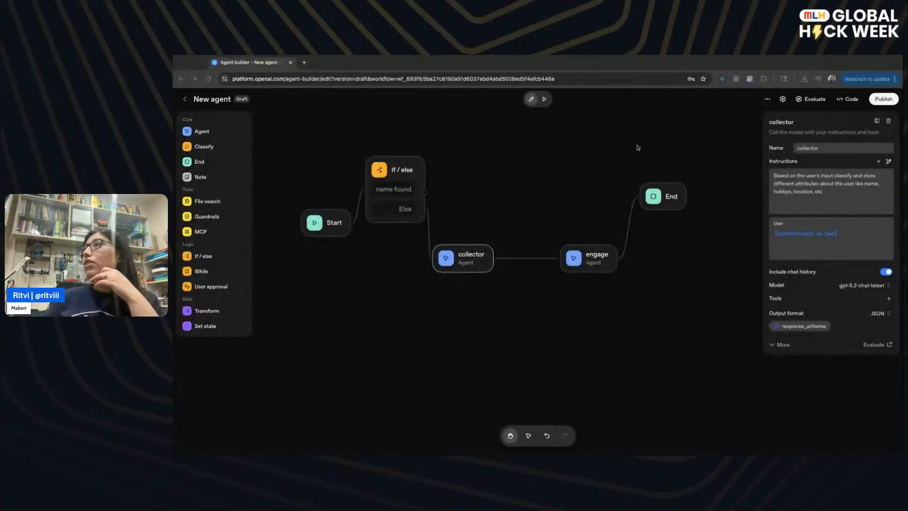
left_click(776, 176)
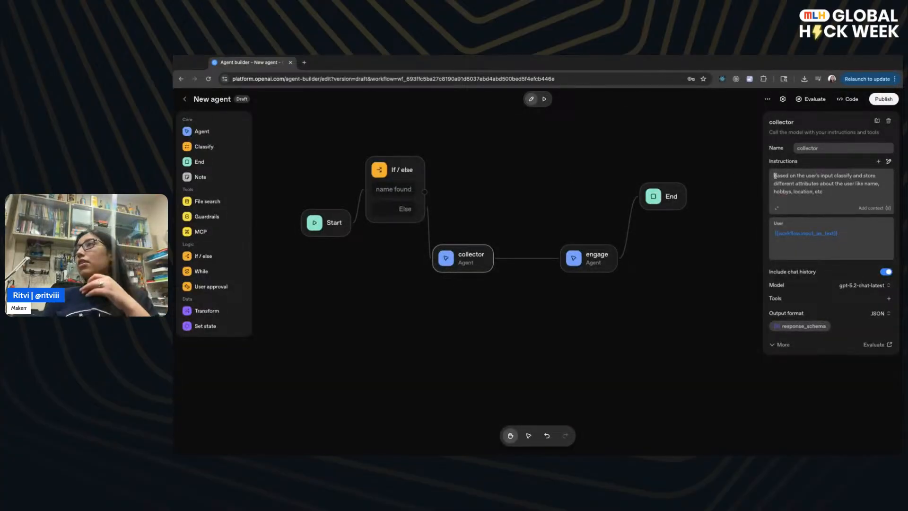
key("Return")
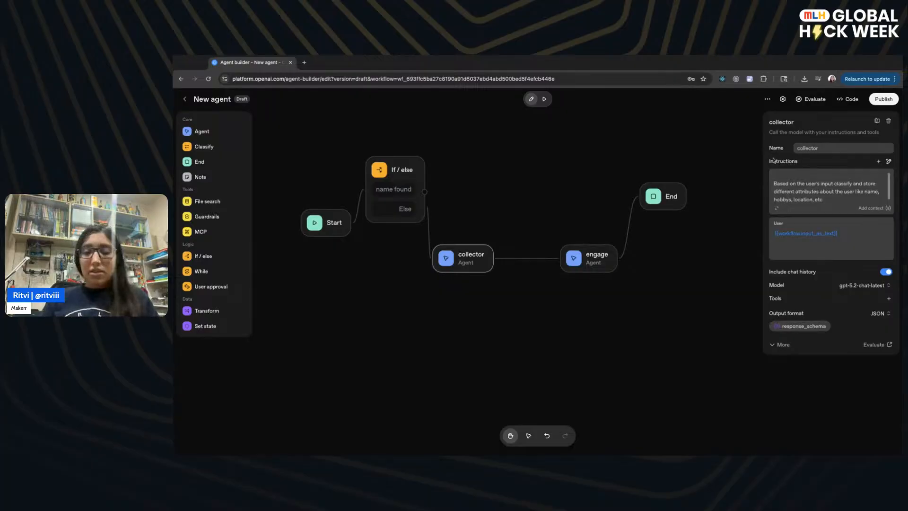
type("You need to ask a user for their name, find their name and return it If there is no name then return null")
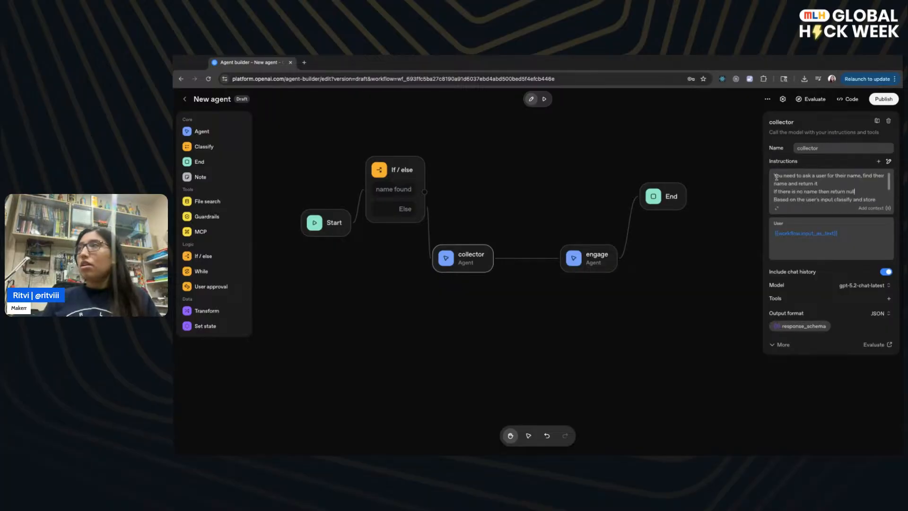
- Cut the paragraph about classifying and storing user attributes like name, hobbys and location from the collector's instructions
scroll(775, 191, "down", 1)
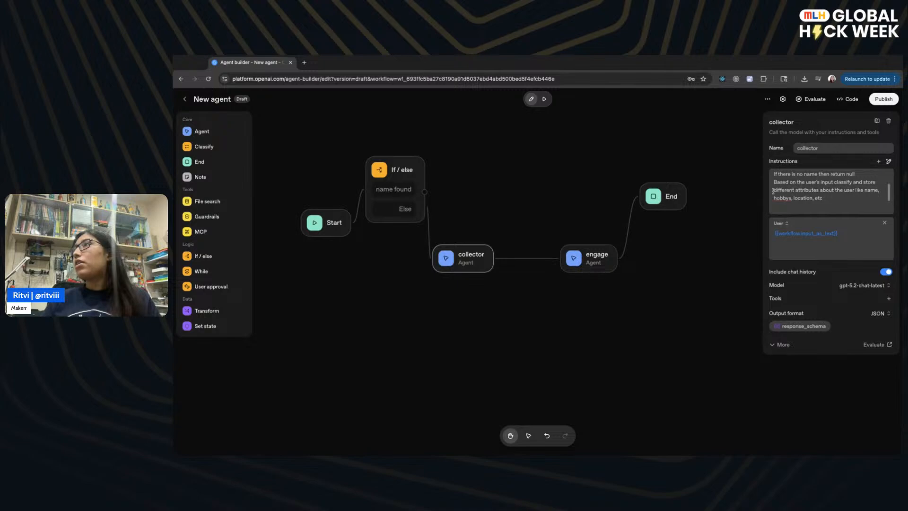
triple_click(773, 191)
key("super+c")
key("BackSpace")
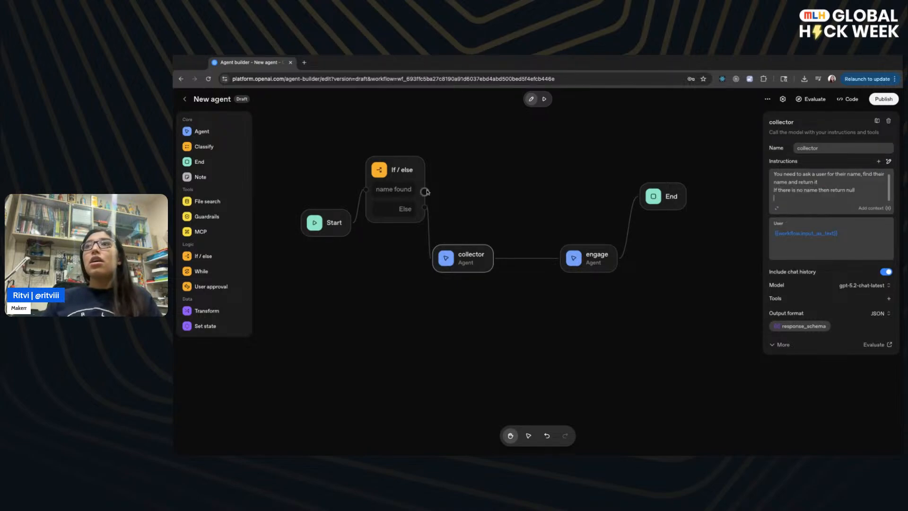
- Add a new Agent node and place it above the collector branch, level with the top of the If / else node
left_click(581, 258)
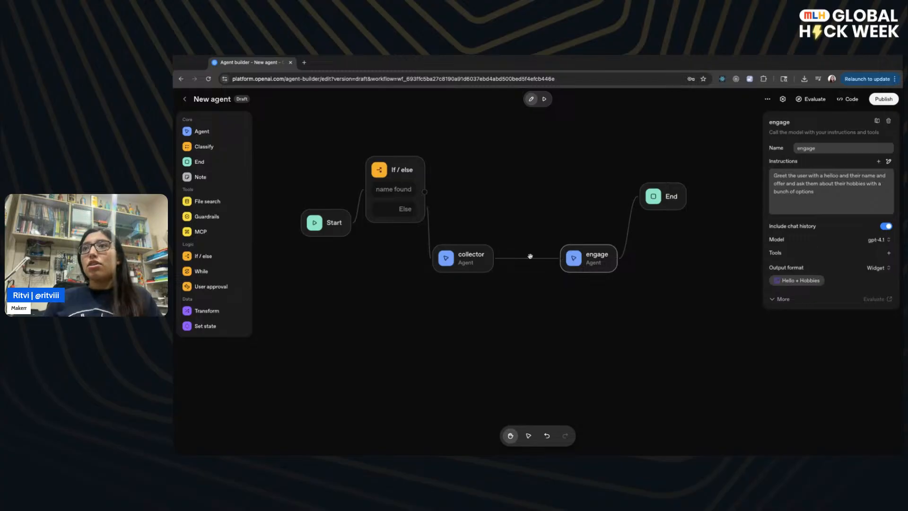
left_click(530, 256)
left_click(586, 254)
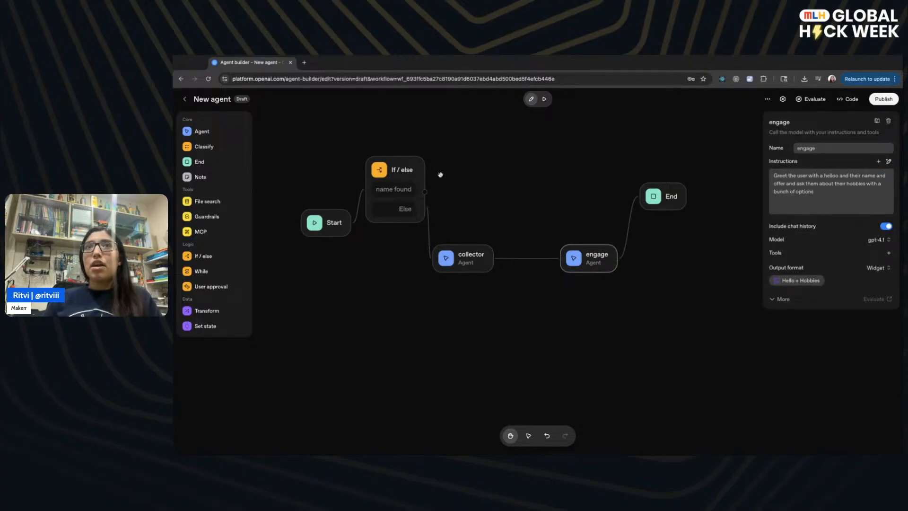
left_click(212, 132)
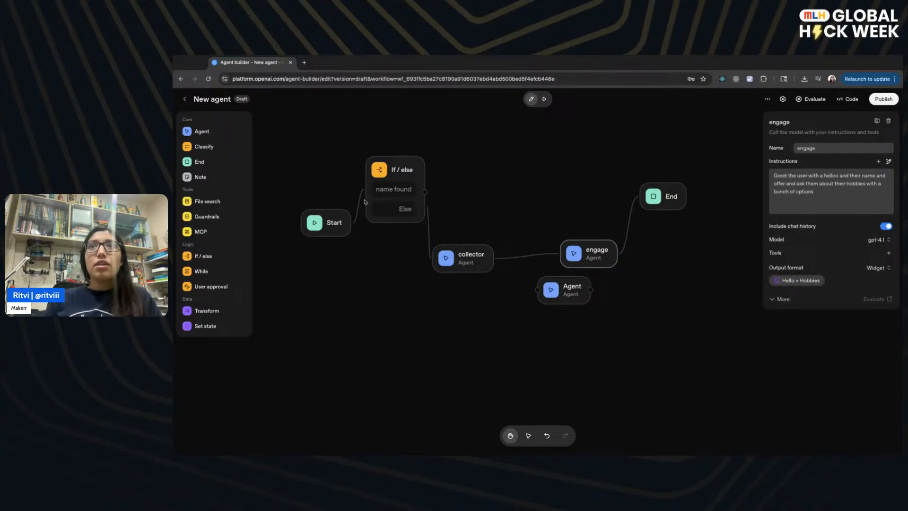
left_click_drag(549, 289, 516, 162)
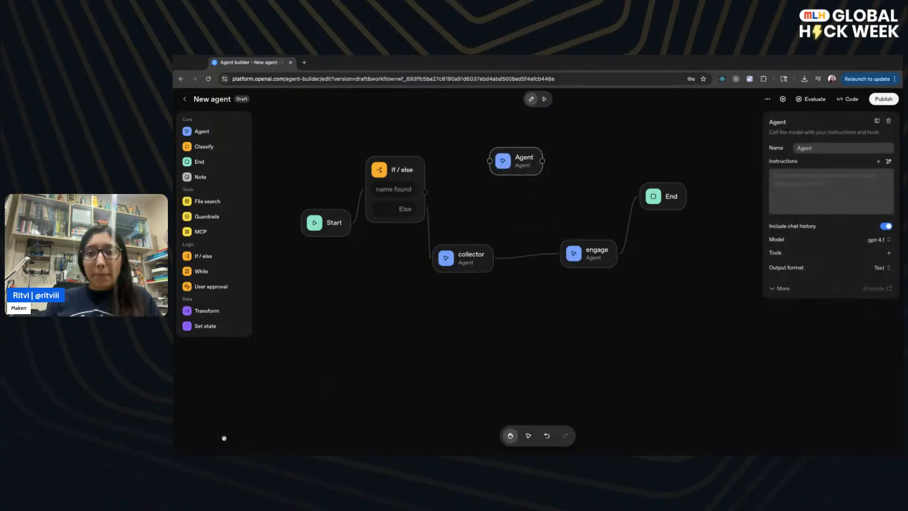
key("super+Tab")
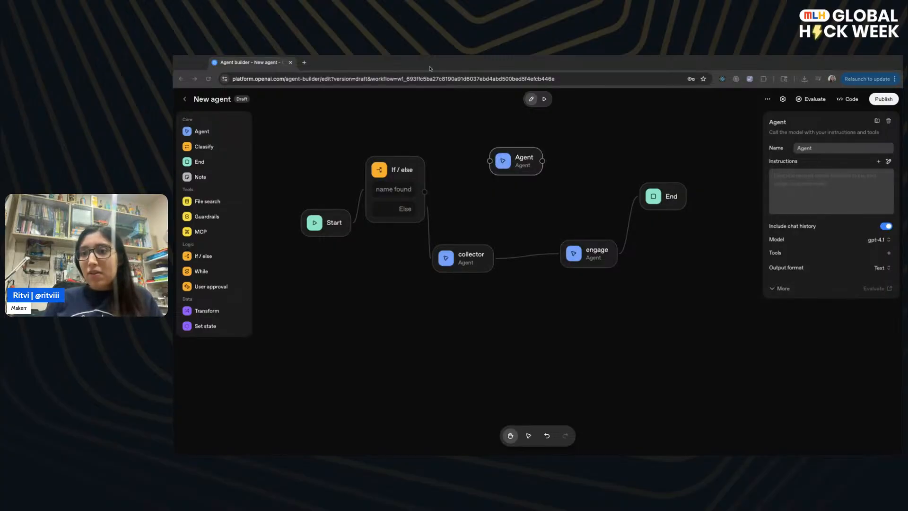
- Paste the cut paragraph about classifying and storing user attributes into the new Agent node's instructions
left_click(798, 180)
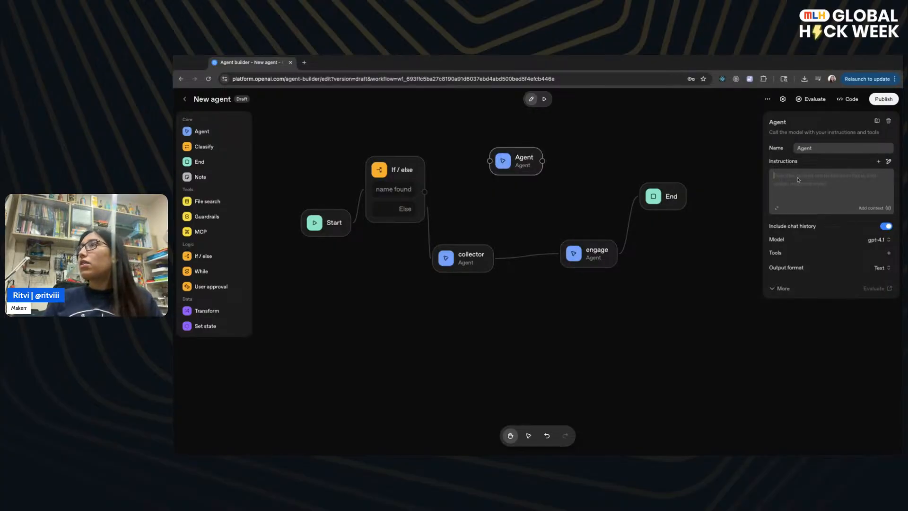
key("super+v")
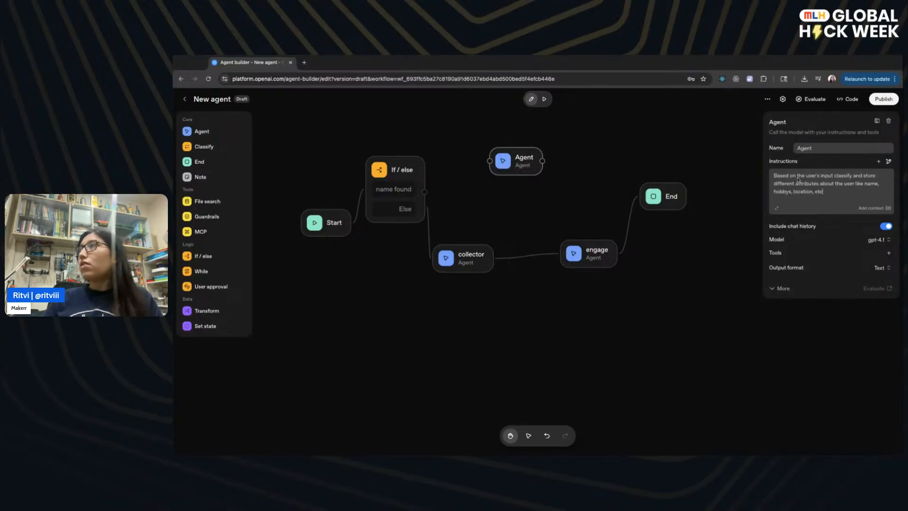
left_click(888, 253)
left_click(816, 268)
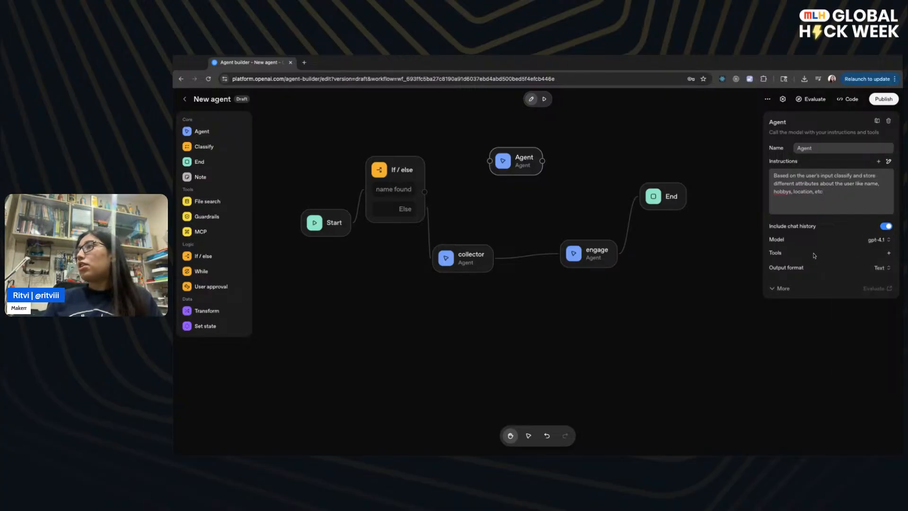
- Set the new Agent's output format to Widget and upload the Hello + Hobbies widget for it
left_click(879, 268)
left_click(859, 308)
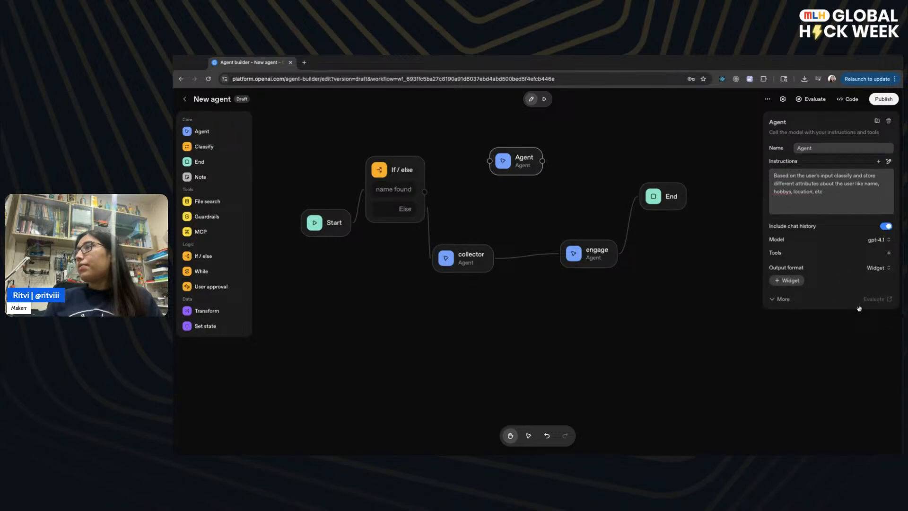
left_click(789, 281)
left_click(538, 314)
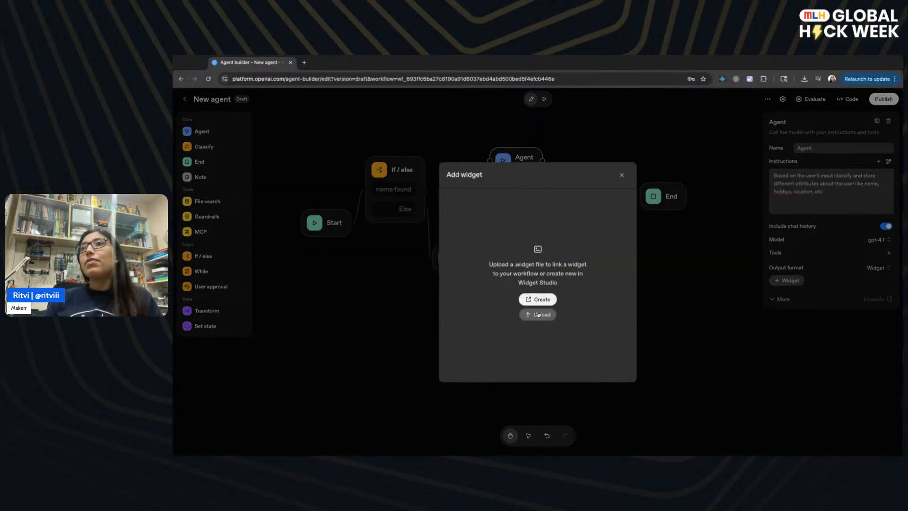
double_click(530, 283)
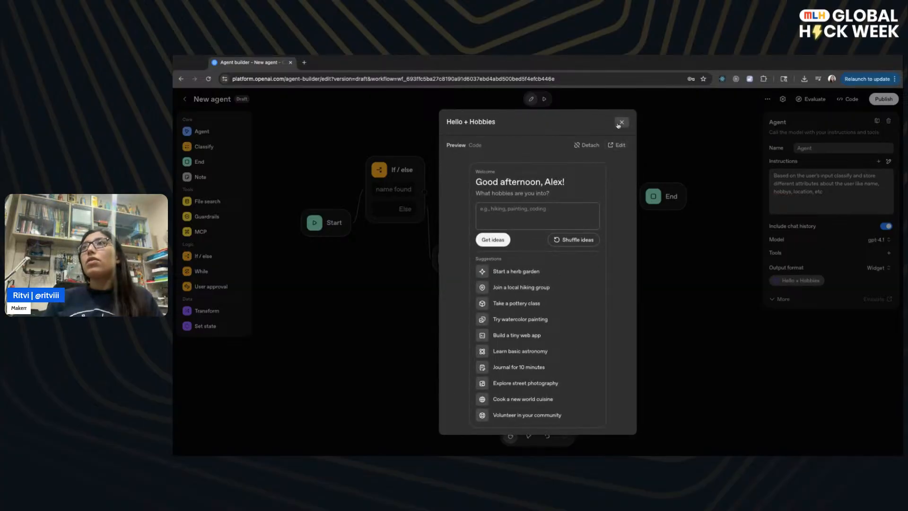
left_click(621, 123)
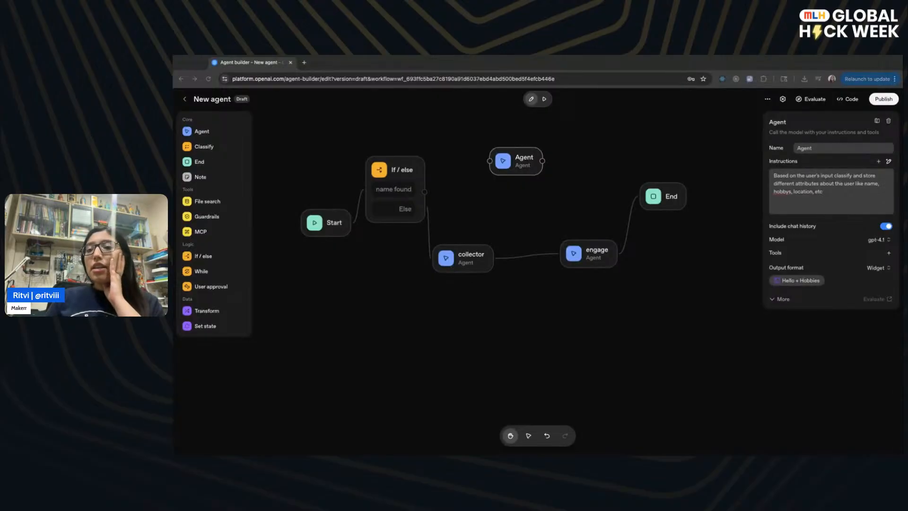
- Connect the If / else node's name found output to the new Agent node
left_click(471, 259)
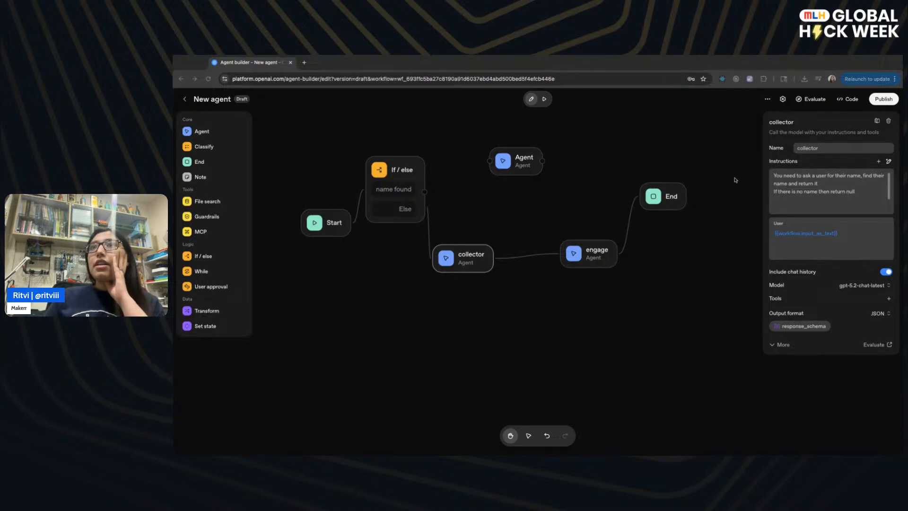
left_click(428, 191)
left_click_drag(426, 192, 489, 161)
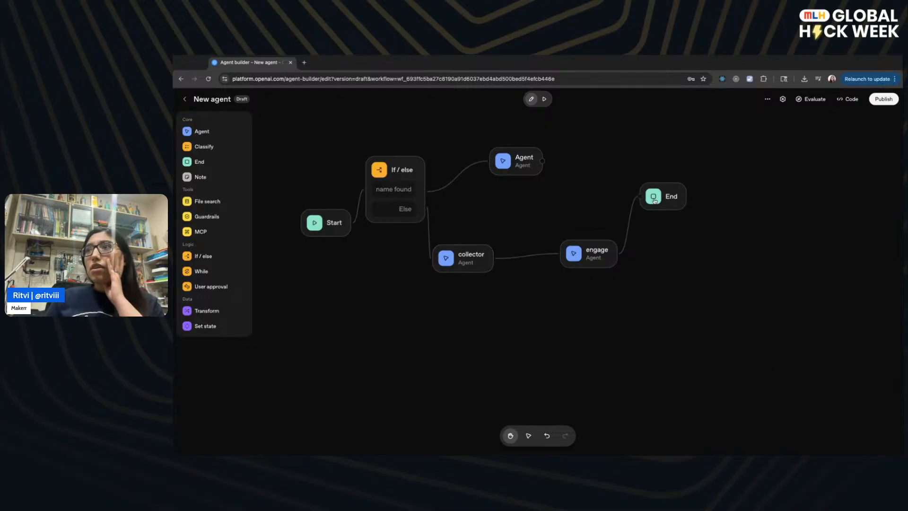
- Lower the existing End node beside engage, add a second End node near the new Agent and connect the Agent to it
left_click_drag(655, 202, 663, 238)
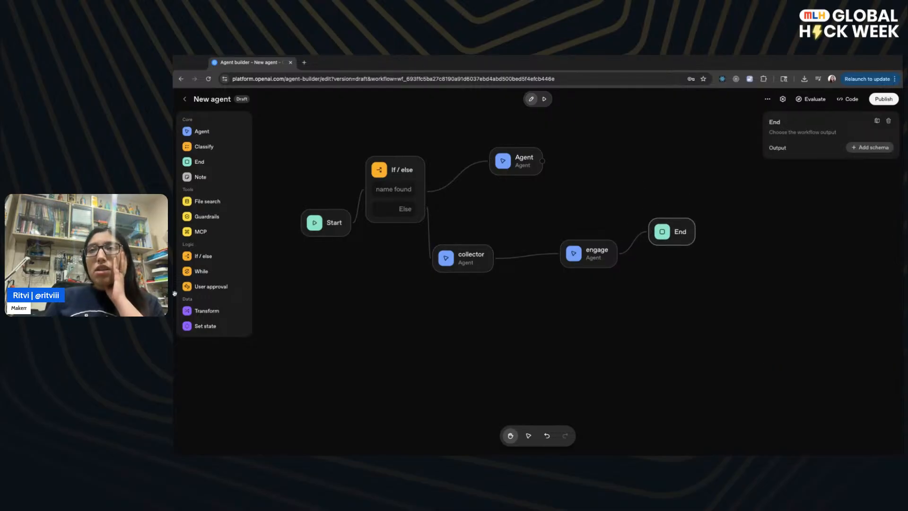
left_click_drag(201, 161, 592, 144)
left_click(545, 157)
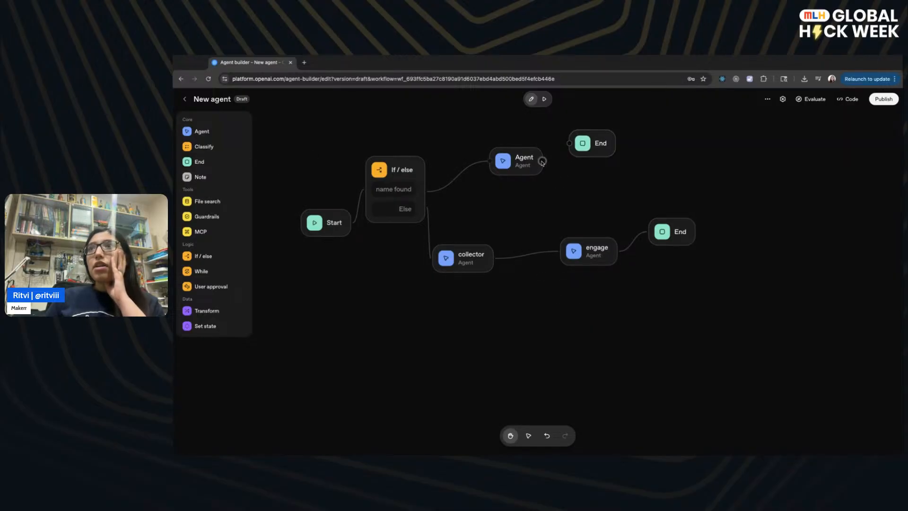
left_click(542, 161)
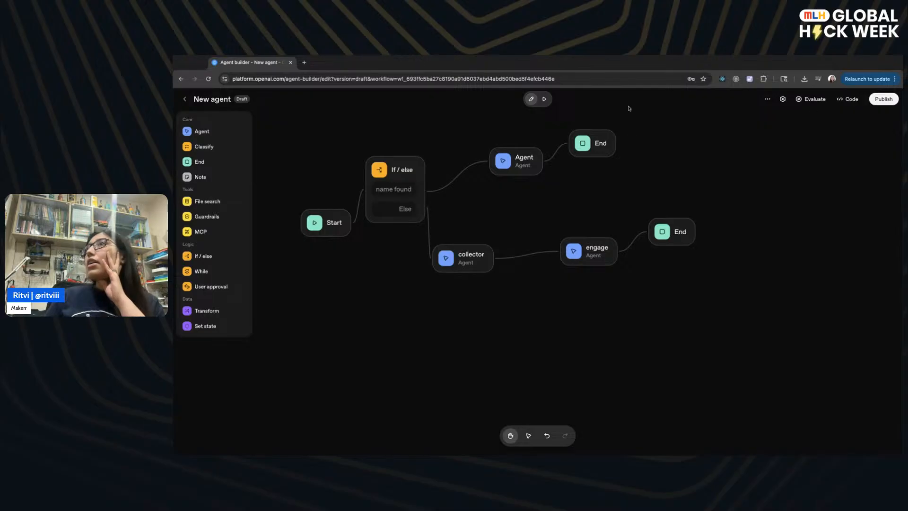
- Preview the workflow with the message "heyy, I am" followed by the user's first name
left_click(544, 99)
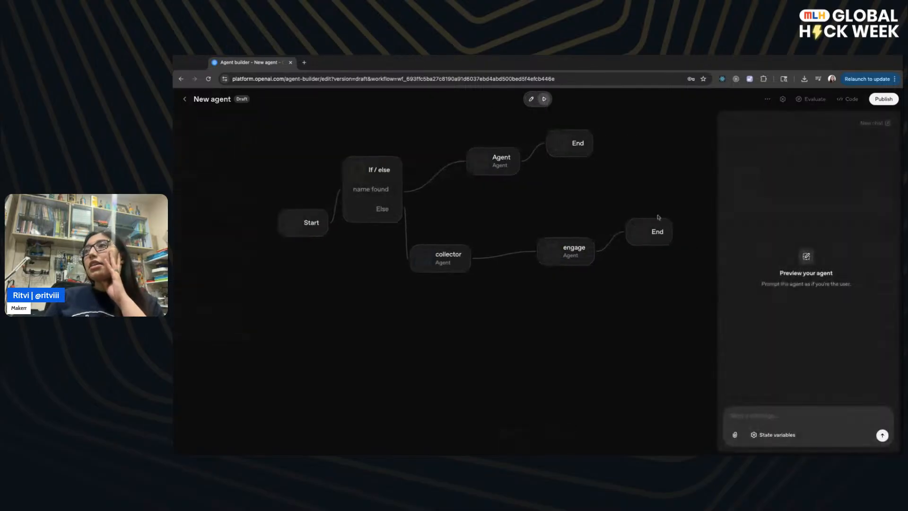
type("hey")
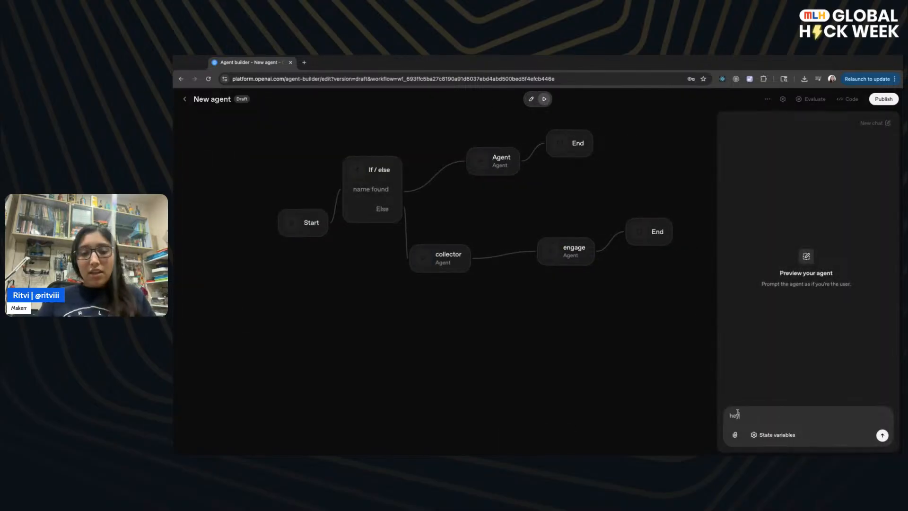
type("y, I am ritvi")
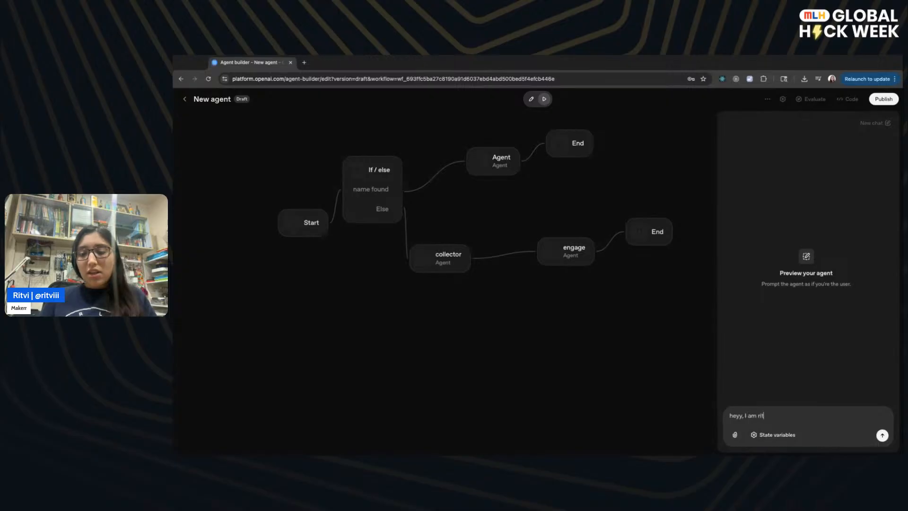
key("Return")
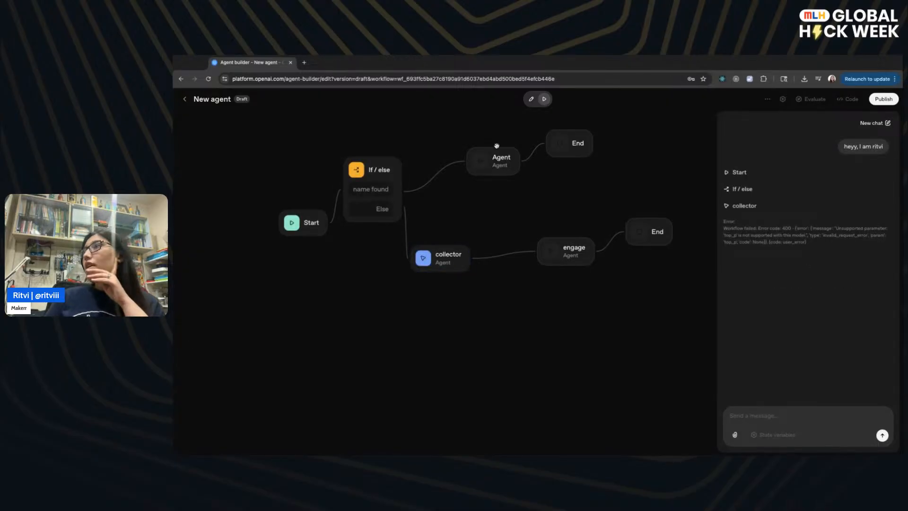
- Examine the preview run's error text, return to edit mode and check the new Agent and If / else node settings
triple_click(837, 245)
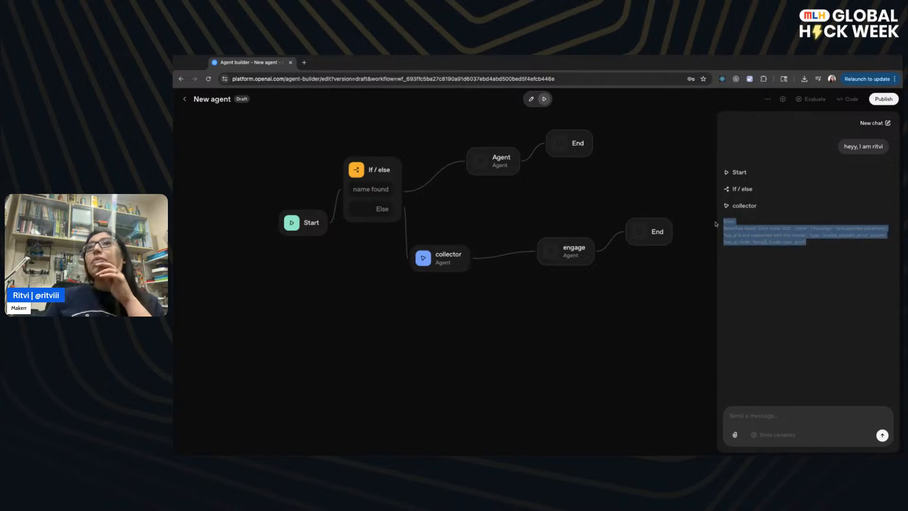
left_click(531, 98)
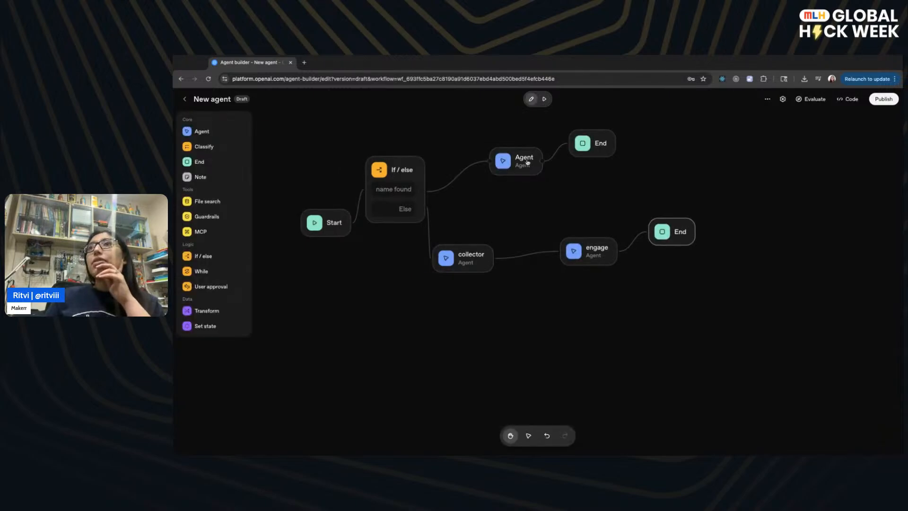
left_click(497, 154)
left_click(393, 170)
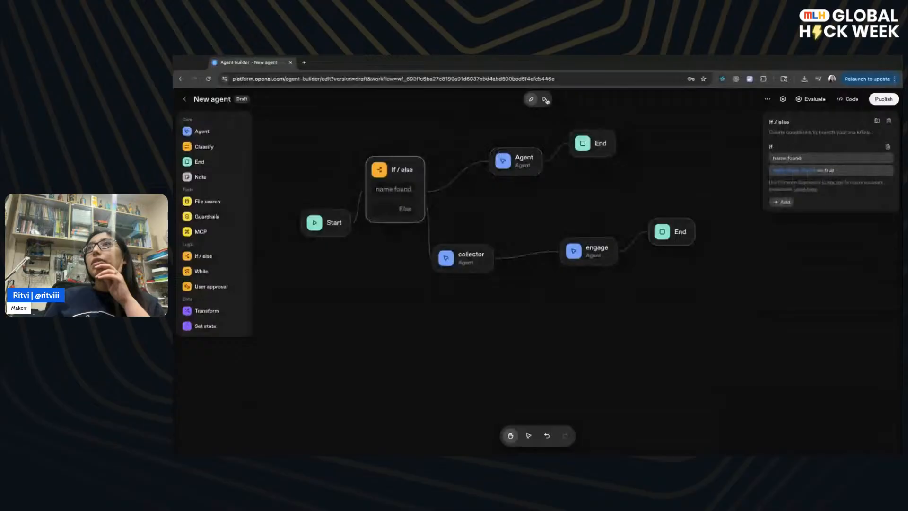
- Run the workflow preview again with the message "heyy"
left_click(544, 98)
left_click(805, 410)
type("hi")
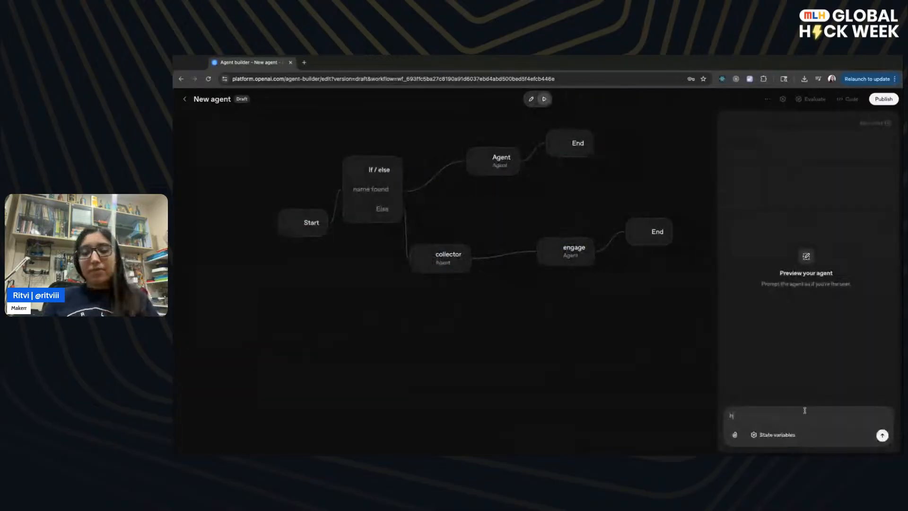
key("Return")
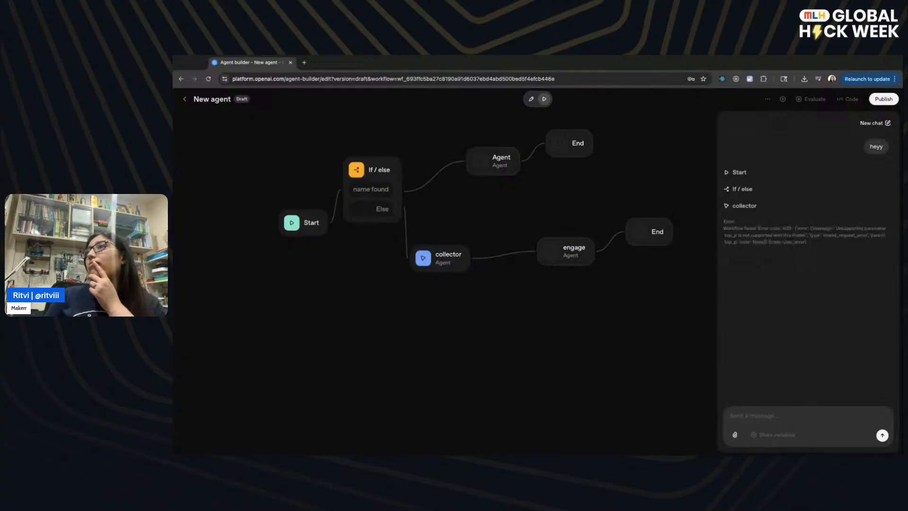
- Check the If / else condition and the Start node's state variables, shifting the Start node slightly away from If / else
left_click(376, 181)
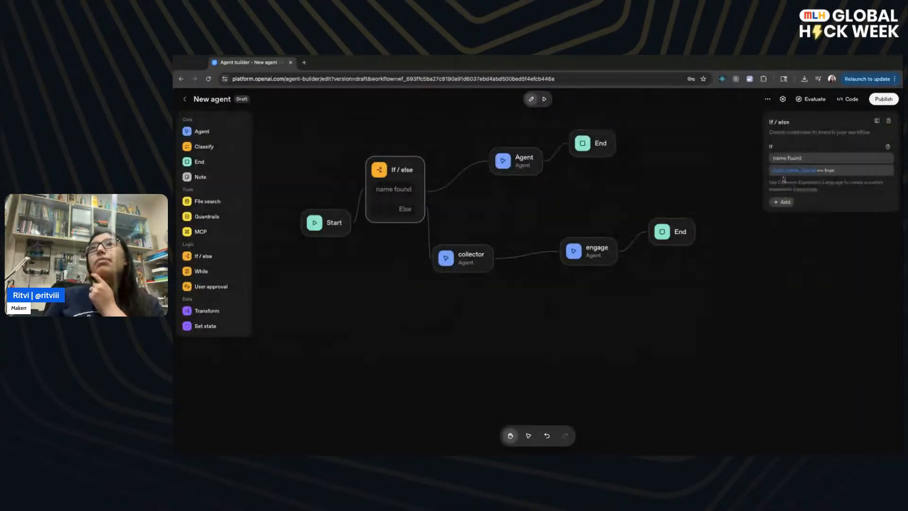
left_click(320, 223)
left_click_drag(319, 223, 305, 223)
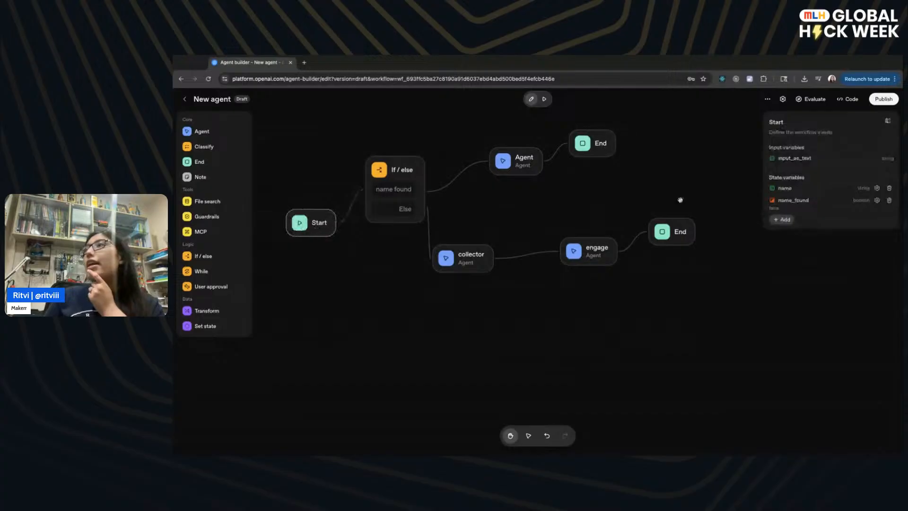
scroll(762, 239, "up", 1)
scroll(351, 167, "down", 2)
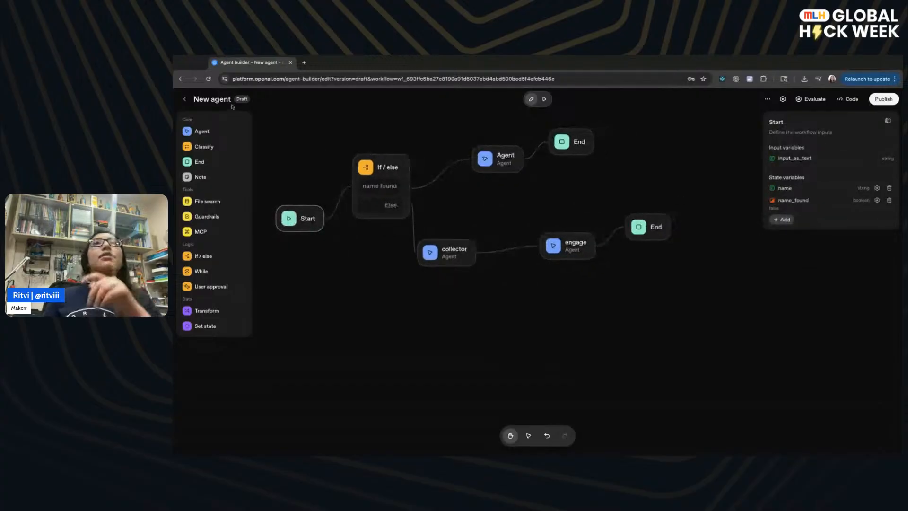
left_click(304, 63)
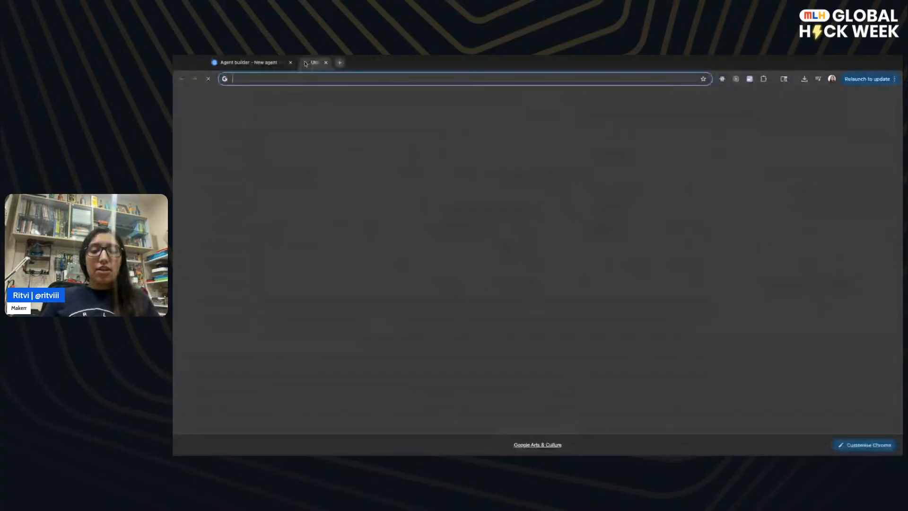
type("Based on the user's input classify and store different attributes about the user like name, hobbys, location, etc")
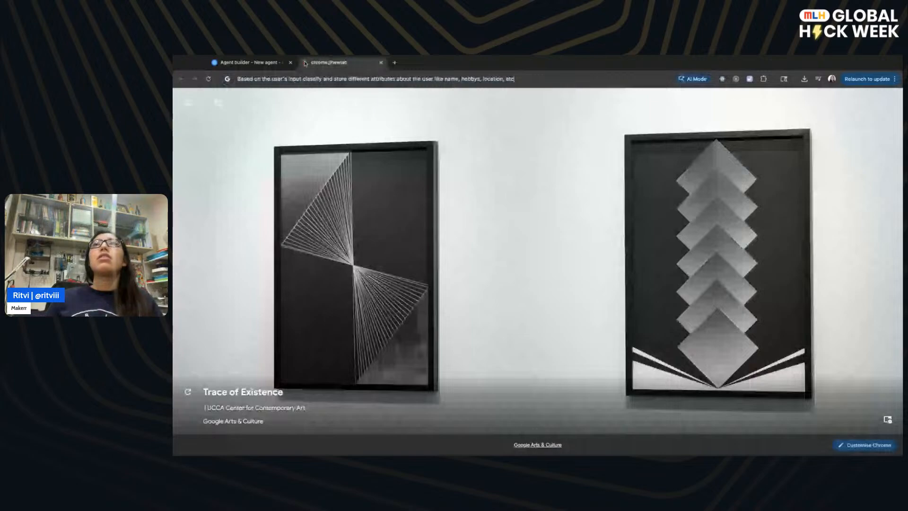
key("ctrl+a")
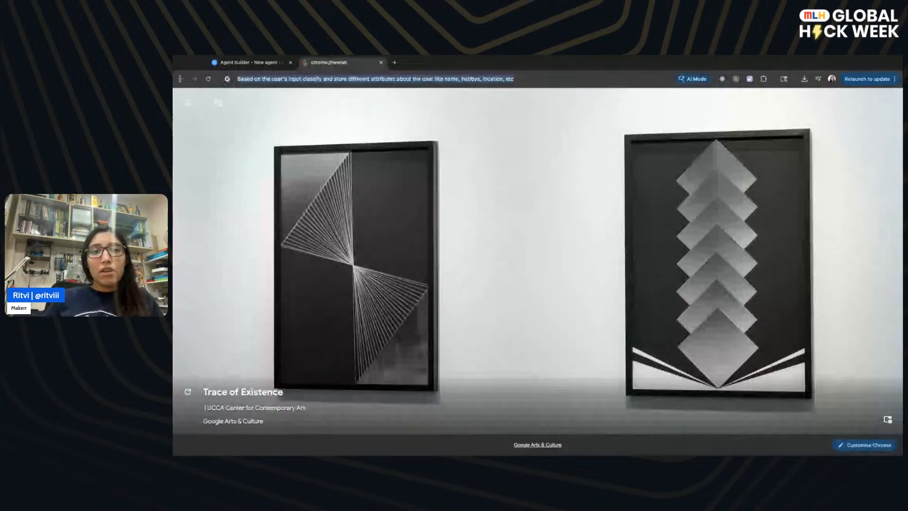
key("BackSpace")
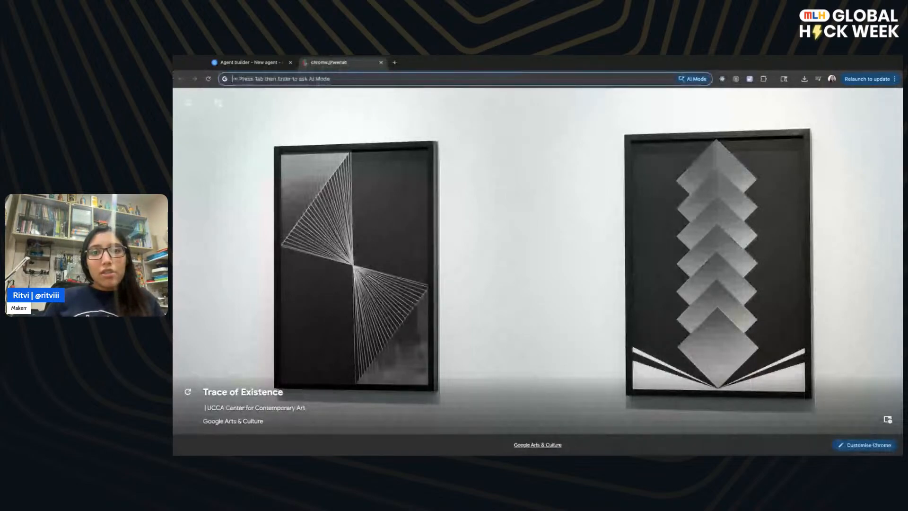
- Open the Agent Builder overview page at platform.openai.com/agent-builder/ in the second browser tab
key("super+Tab")
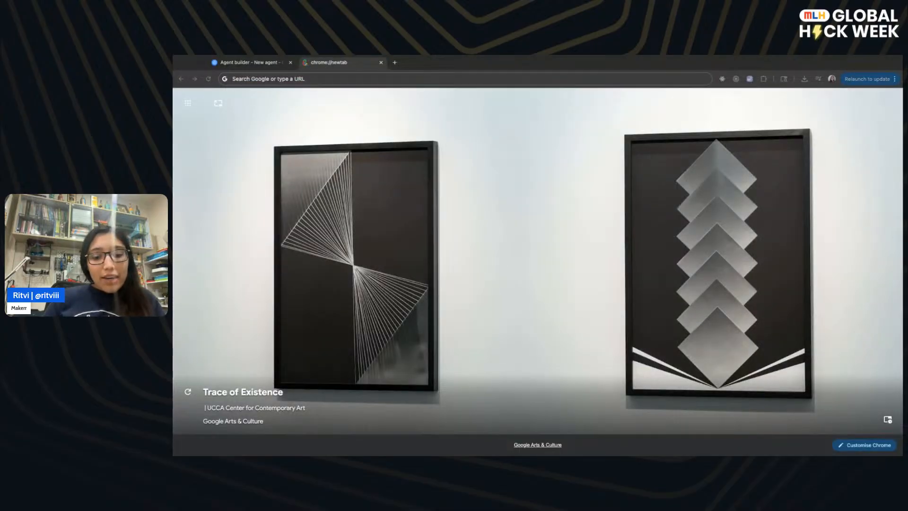
left_click(371, 81)
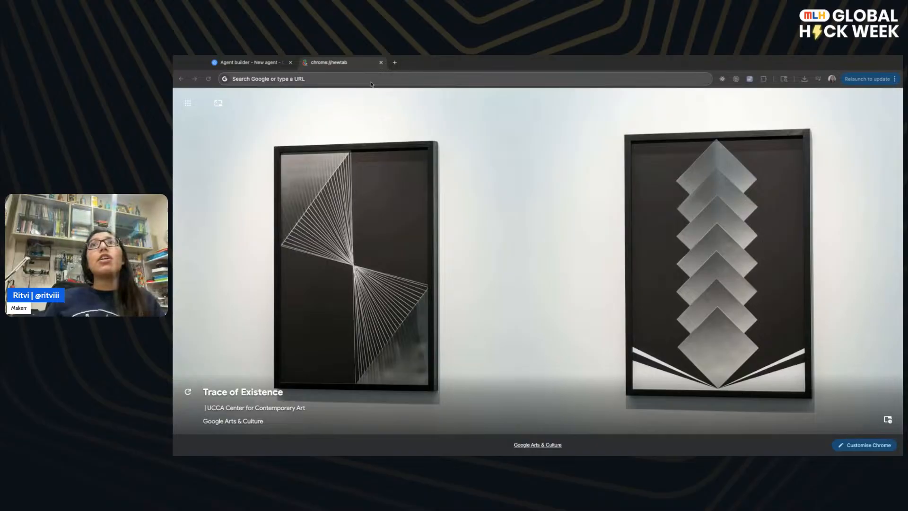
type("https://platform.openai.com/agent-builder/")
key("Return")
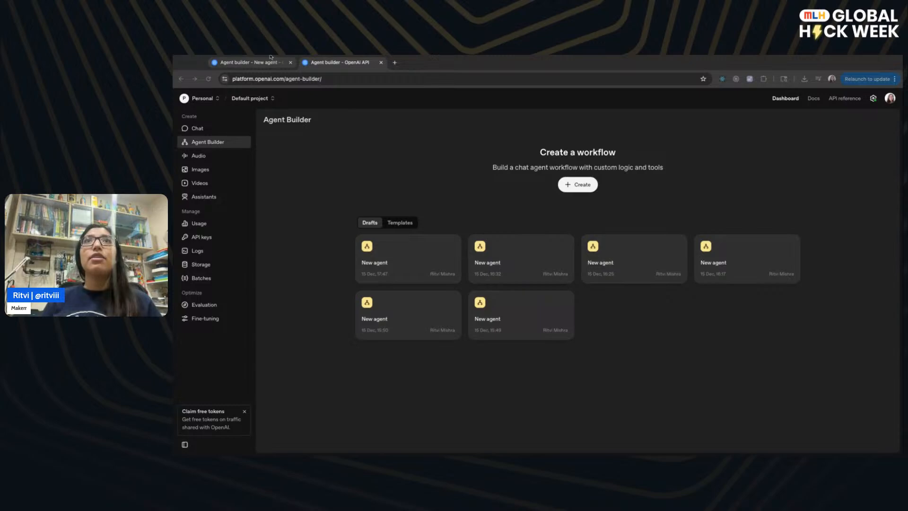
- Return to the New agent workflow, move the collector node slightly closer to engage, and check the workflow settings
left_click(248, 62)
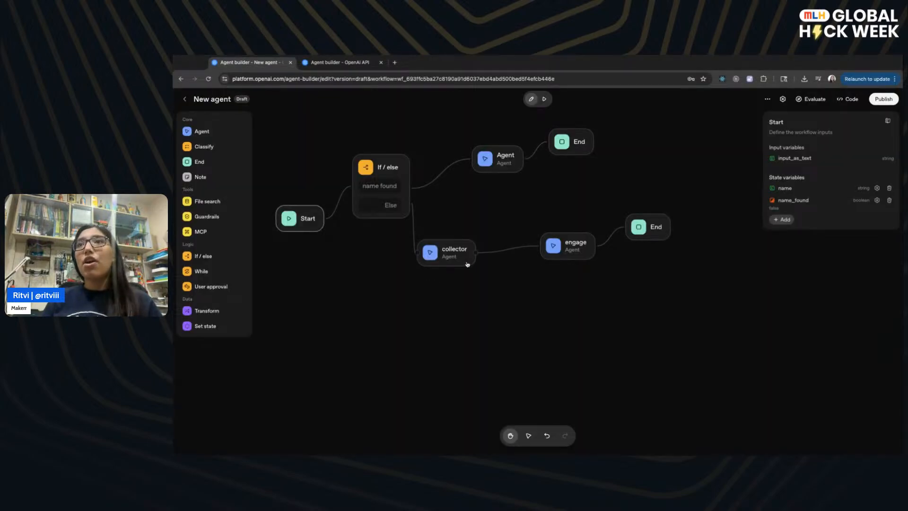
left_click_drag(467, 264, 496, 264)
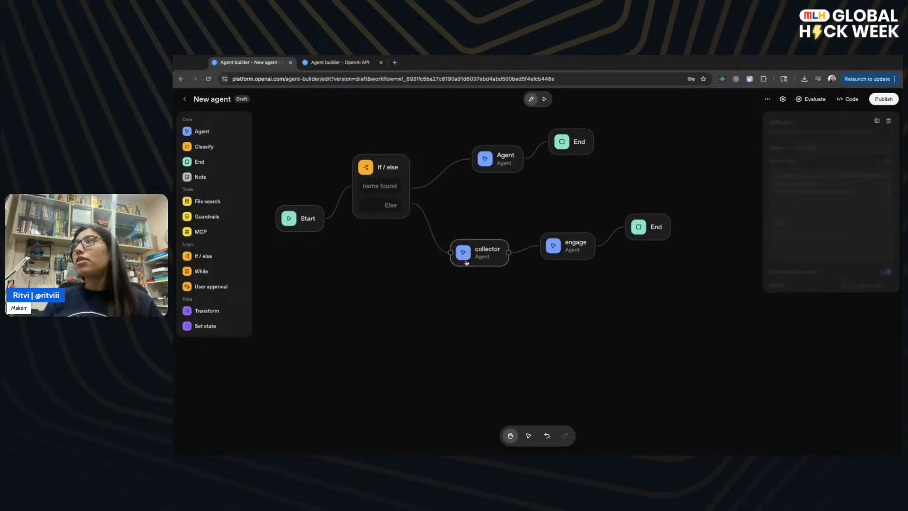
left_click(783, 99)
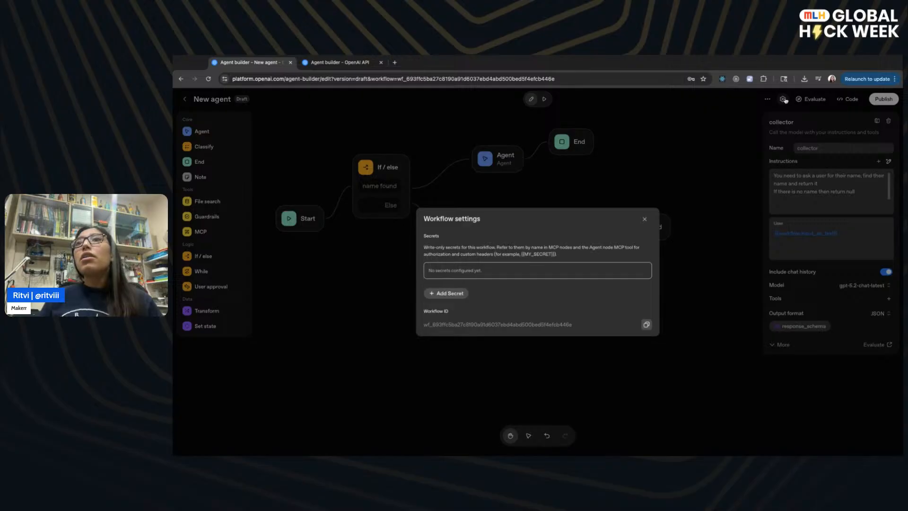
left_click(783, 99)
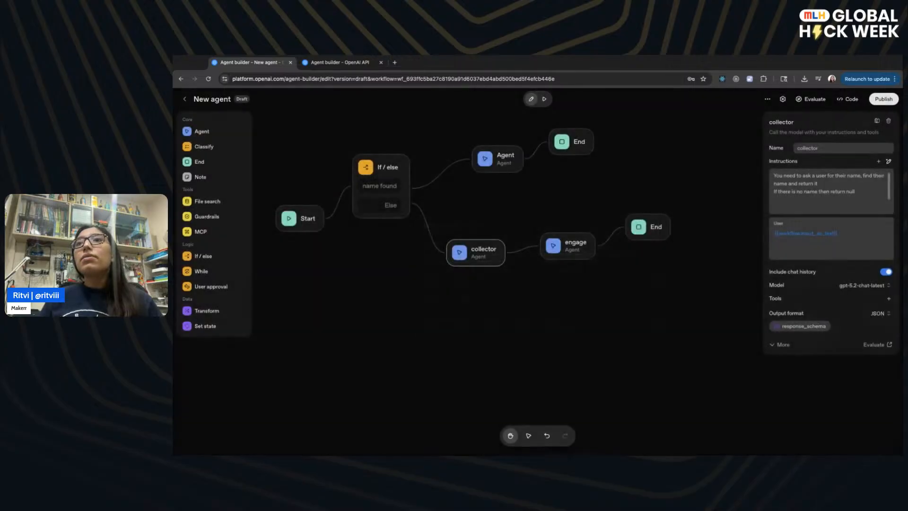
- Preview the workflow with the message "i am" followed by the user's first name
left_click(543, 99)
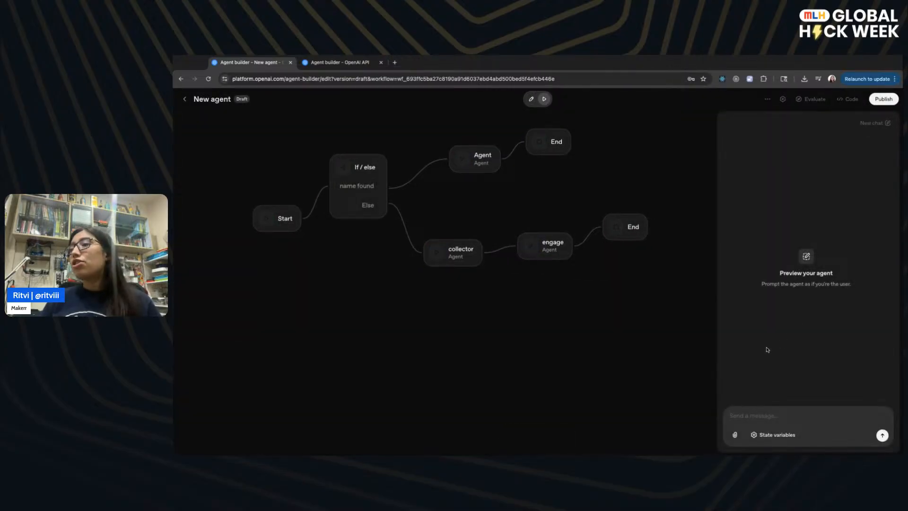
type("name ritvi")
key("Return")
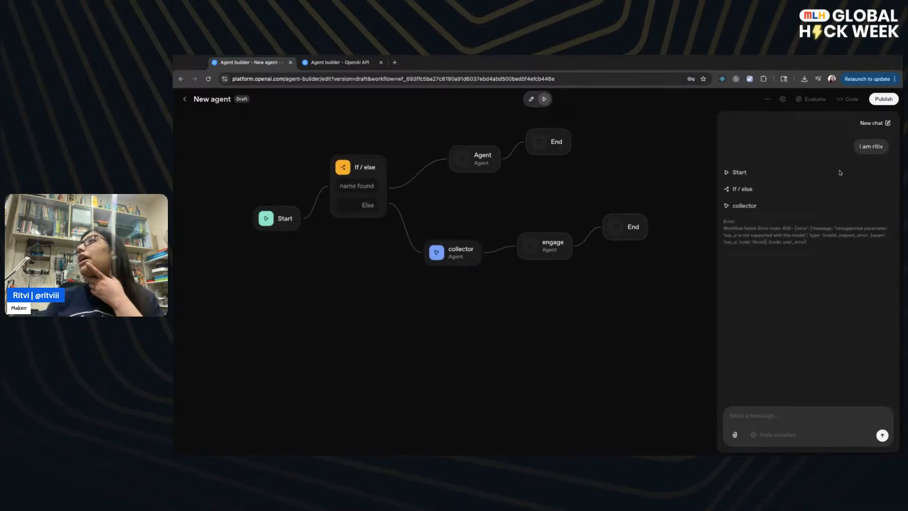
- Copy the preview run's error text, search the web for it prefixed with "error:", and return to the workflow
left_click_drag(829, 234, 805, 242)
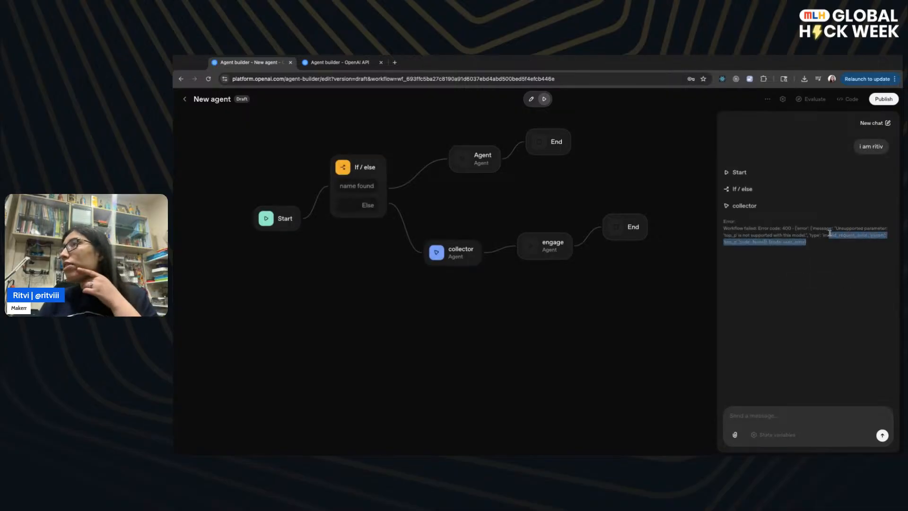
left_click(722, 230)
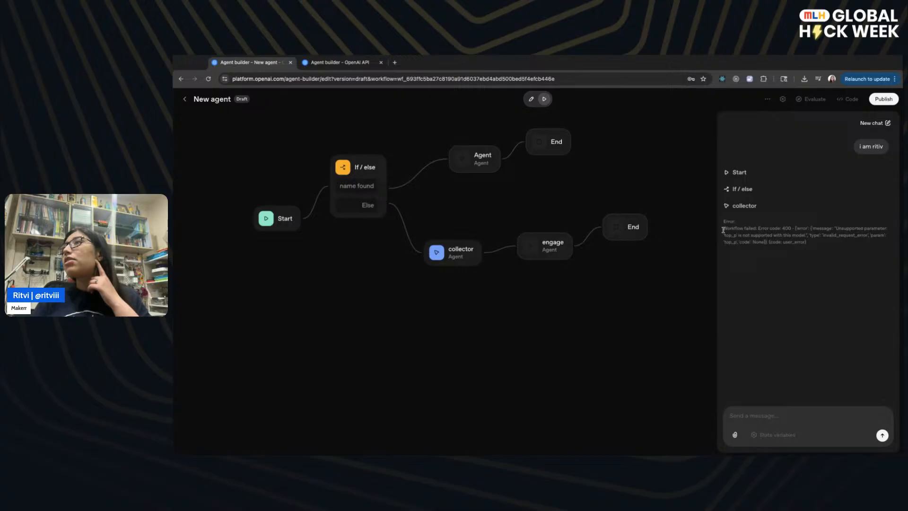
triple_click(722, 230)
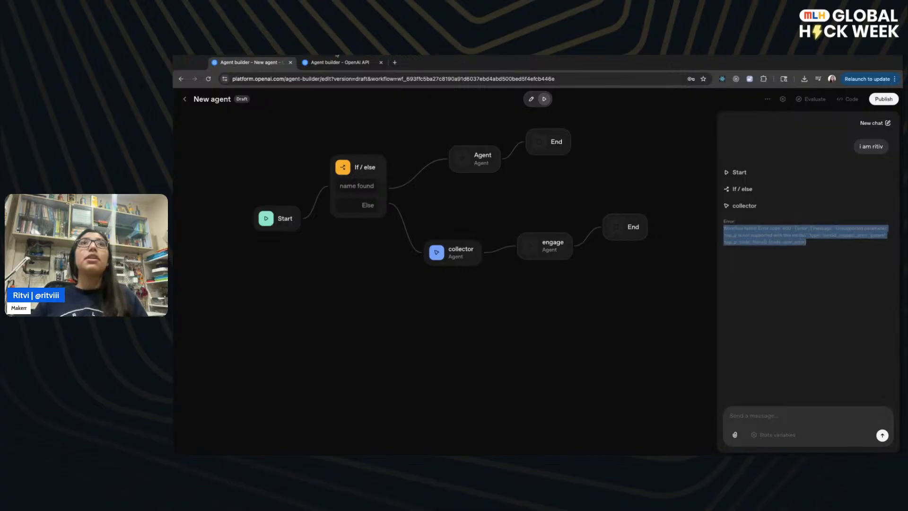
left_click(394, 63)
type("error:")
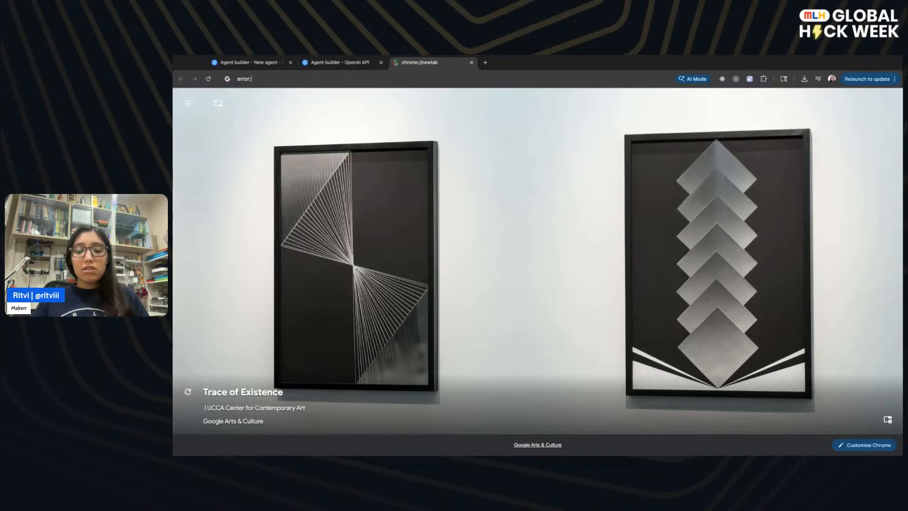
type("code: 400 - {'error': {'message': \"Unsupported parameter: 'top_p' is not supported with this model.\", 'type': 'invalid_request_error', 'param': 'top_p', 'code': None}}. (code: user_error)")
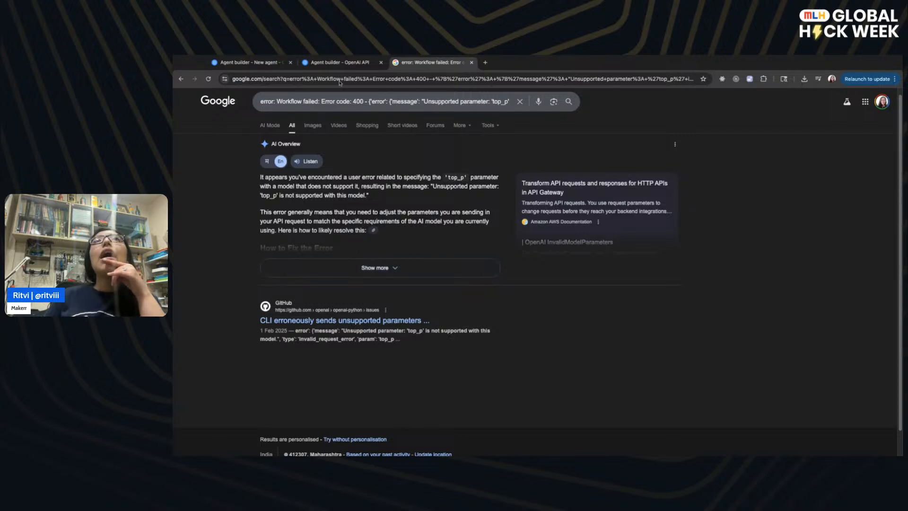
left_click(471, 62)
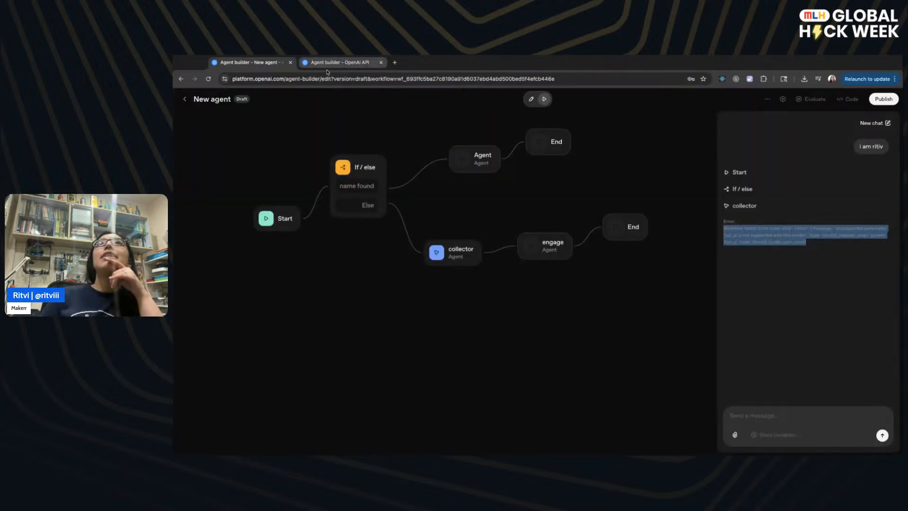
- Return to edit mode and set the collector agent's model to gpt-4.1-2025-04-14
left_click(482, 165)
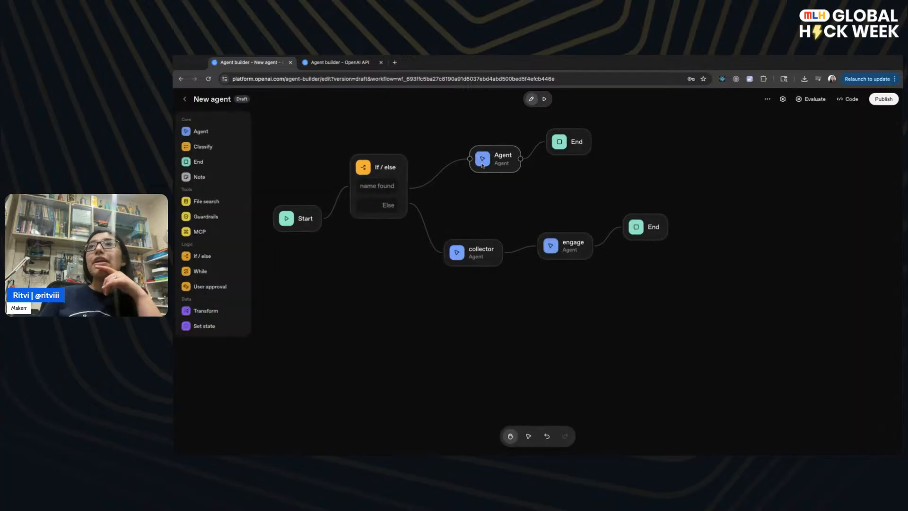
left_click(479, 251)
left_click(872, 286)
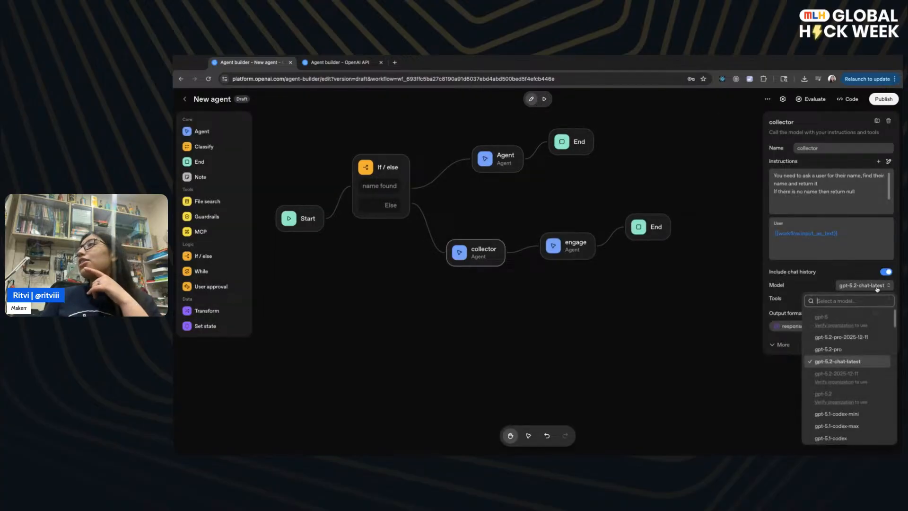
scroll(856, 339, "down", 5)
scroll(854, 350, "down", 3)
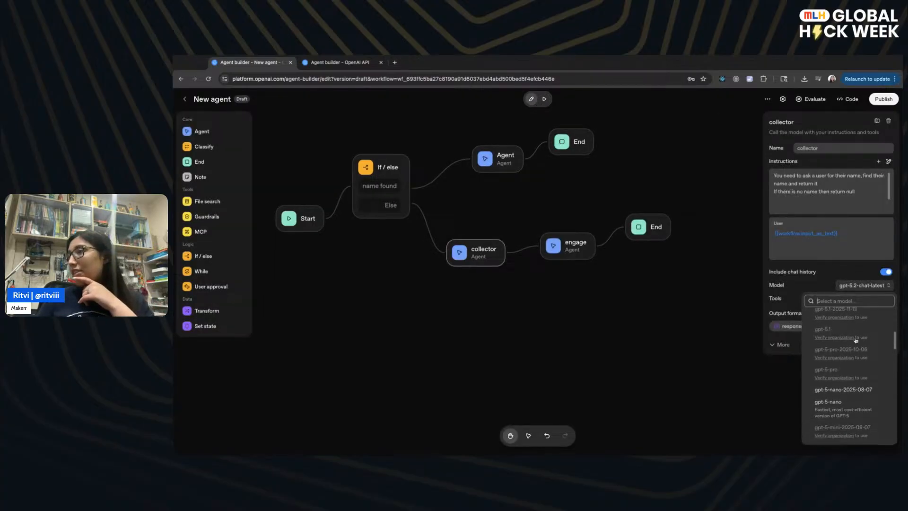
scroll(849, 365, "down", 6)
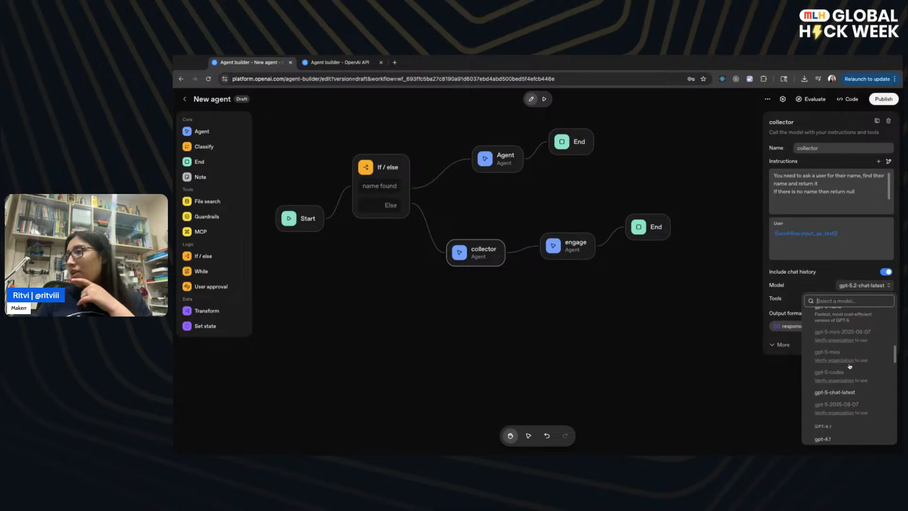
scroll(849, 366, "down", 1)
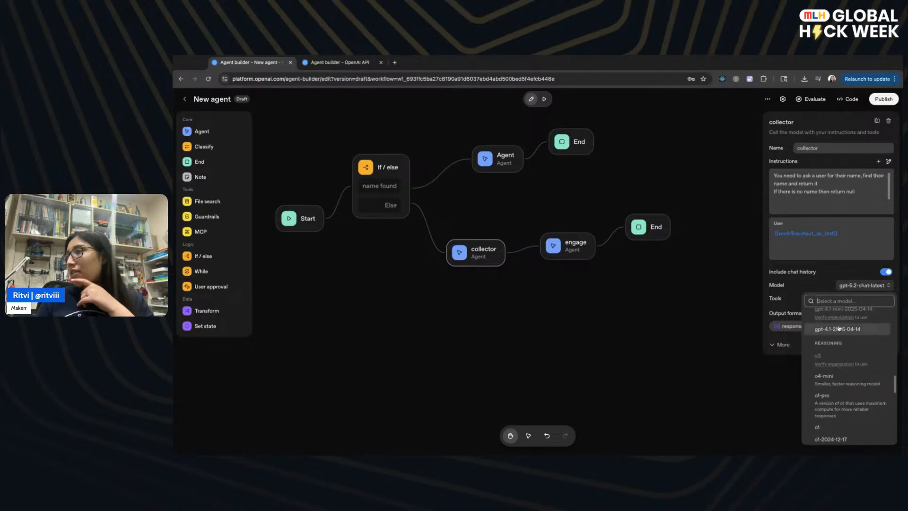
left_click(838, 328)
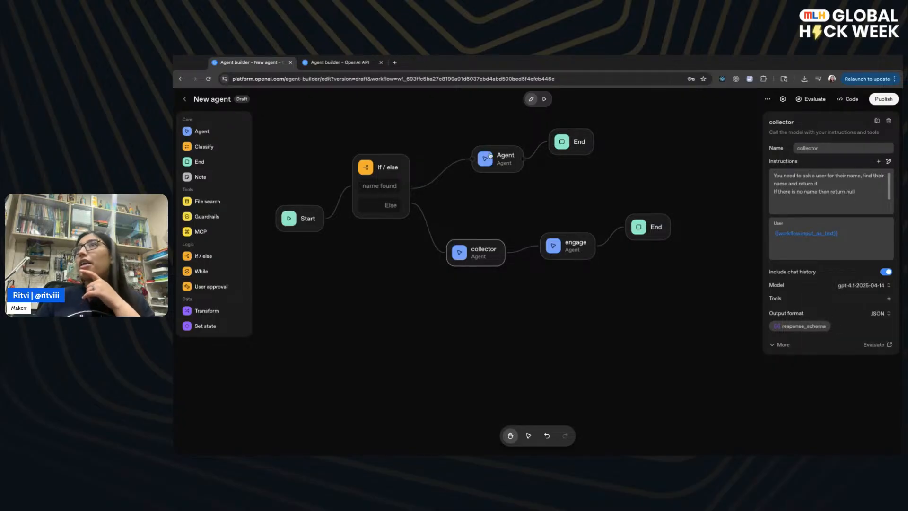
- Run the preview with the changed collector model, sending "heyy, I am" followed by the user's first name
left_click(544, 99)
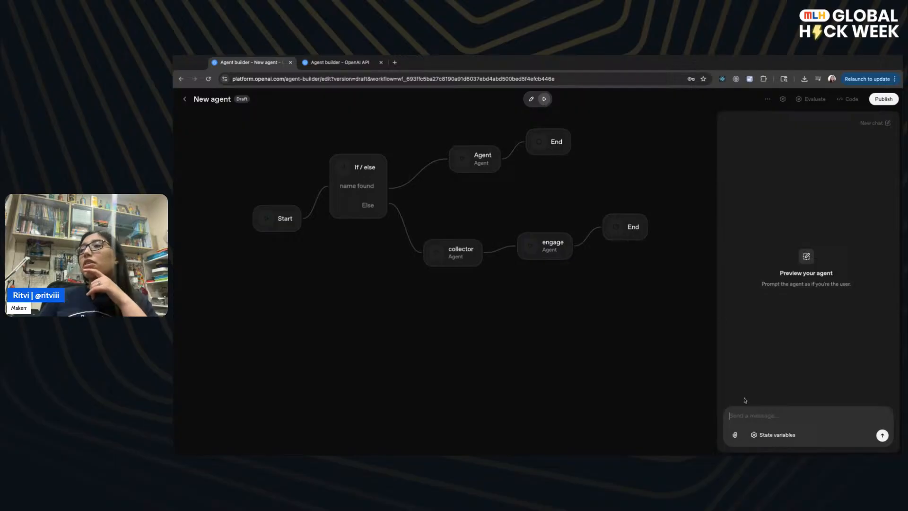
left_click(744, 413)
type("heyy")
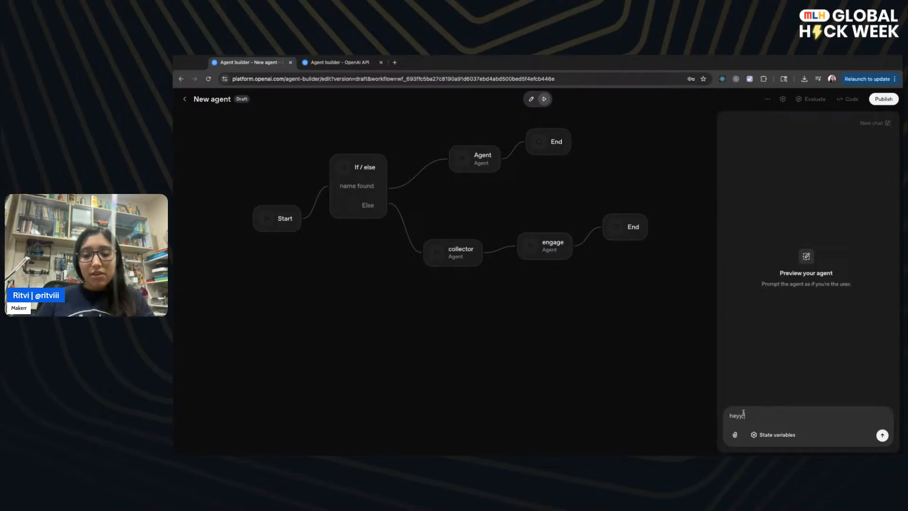
type(", I am R")
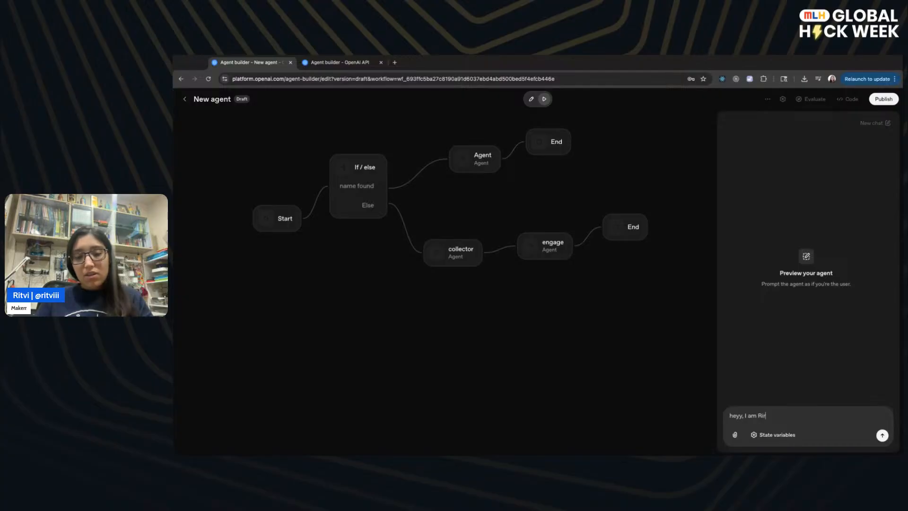
type("itvi")
key("Return")
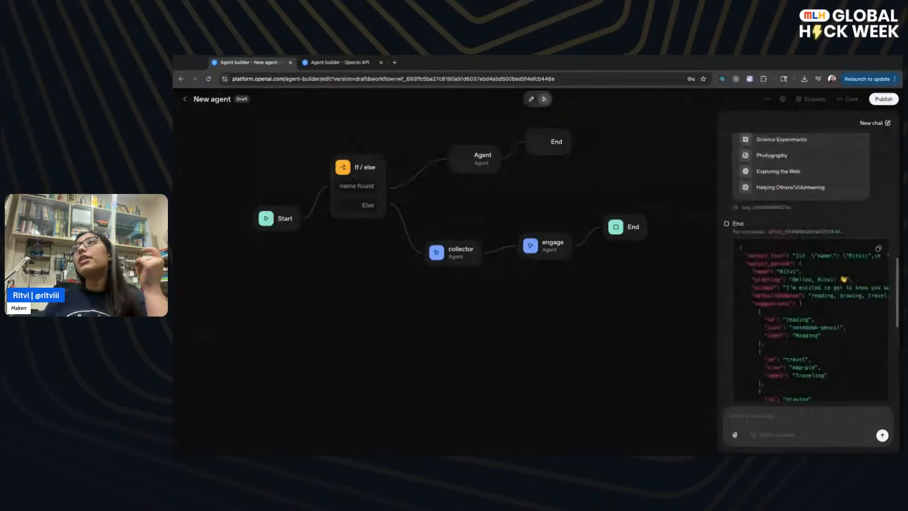
- Examine the collector, engage and End outputs and the hobbies widget in the preview chat, and return to edit mode
scroll(809, 267, "down", 6)
scroll(810, 267, "up", 10)
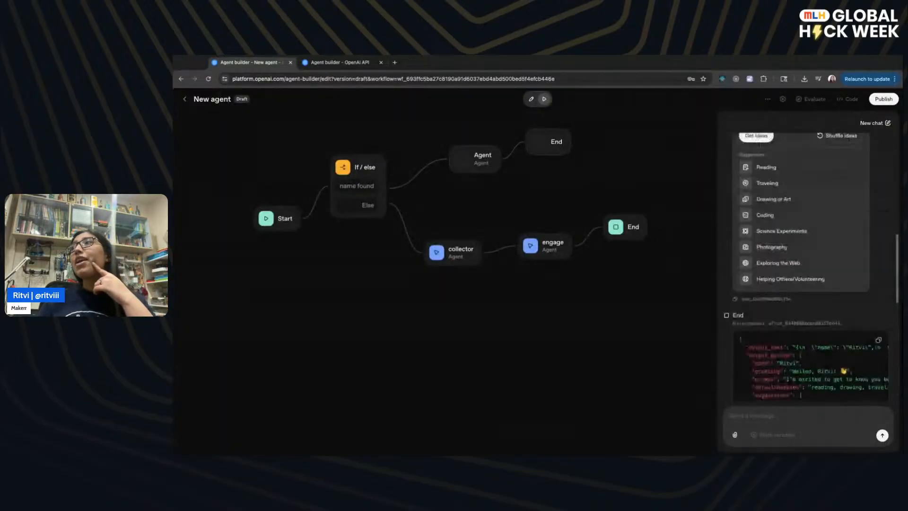
scroll(793, 222, "up", 5)
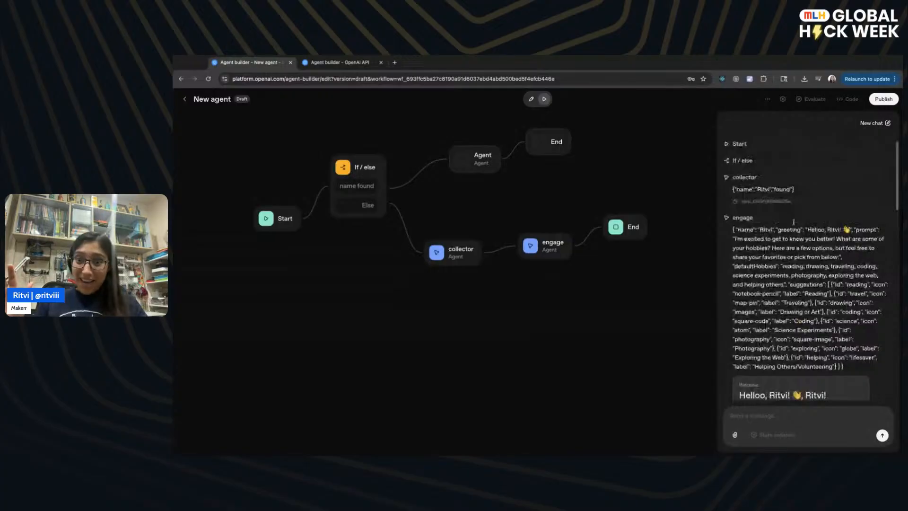
scroll(793, 222, "up", 1)
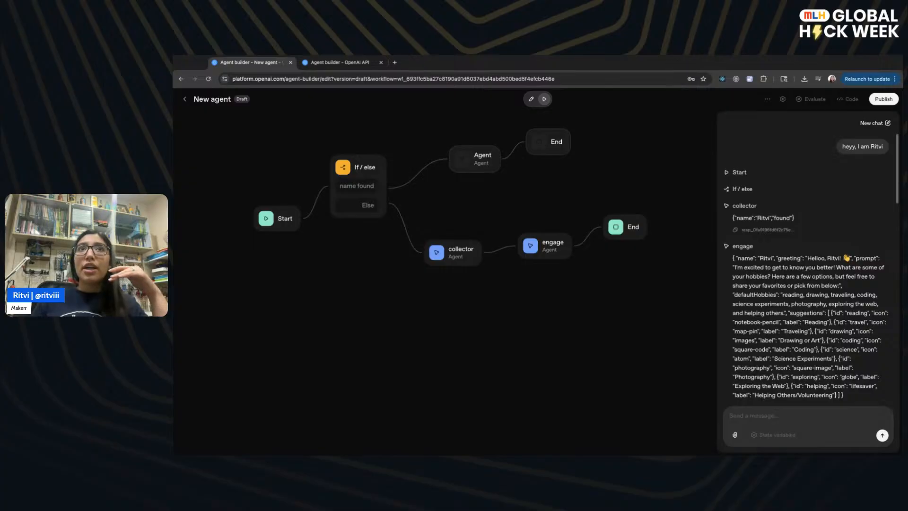
scroll(486, 282, "down", 1)
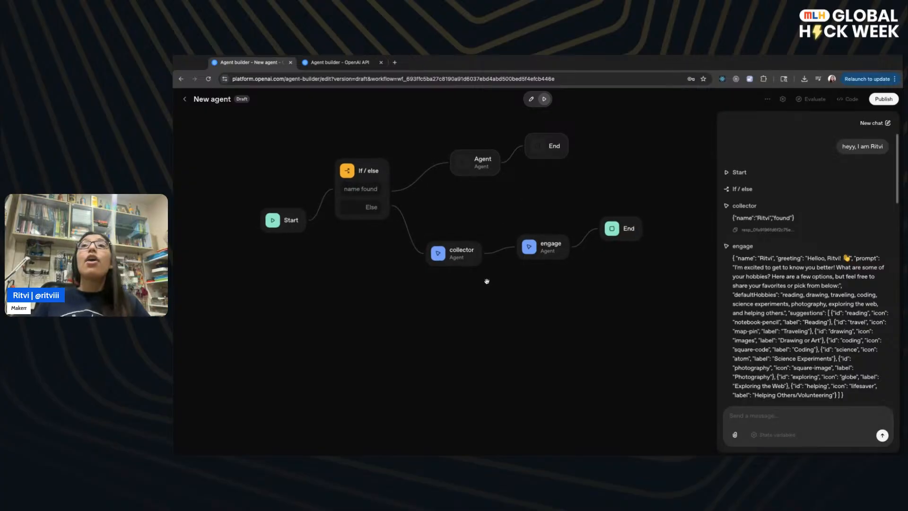
scroll(487, 281, "down", 1)
left_click(300, 224)
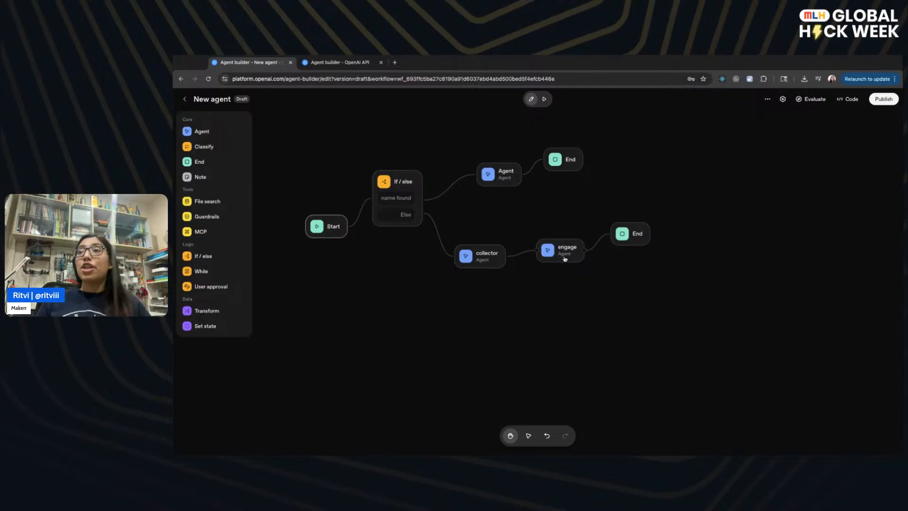
scroll(483, 213, "up", 1)
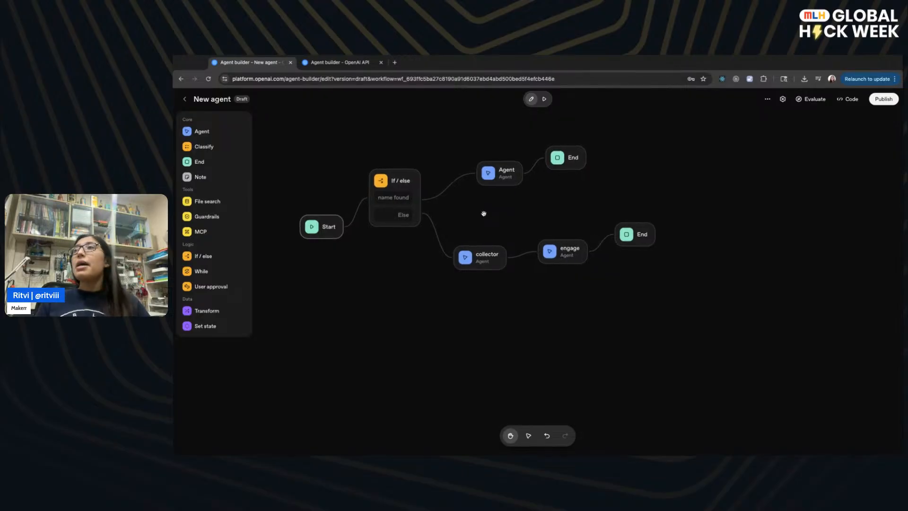
scroll(484, 213, "down", 1)
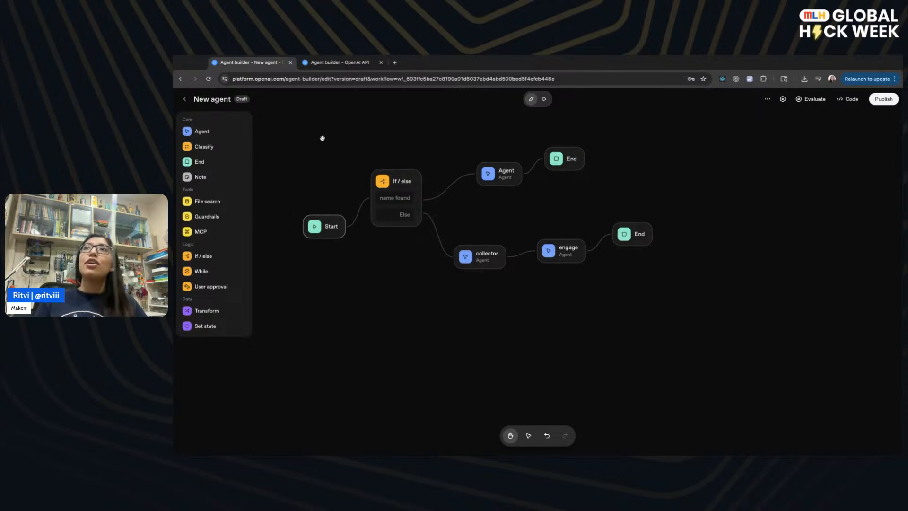
scroll(322, 138, "left", 5)
scroll(322, 138, "up", 3)
scroll(322, 138, "right", 5)
scroll(322, 138, "down", 3)
scroll(322, 138, "left", 1)
scroll(322, 139, "up", 1)
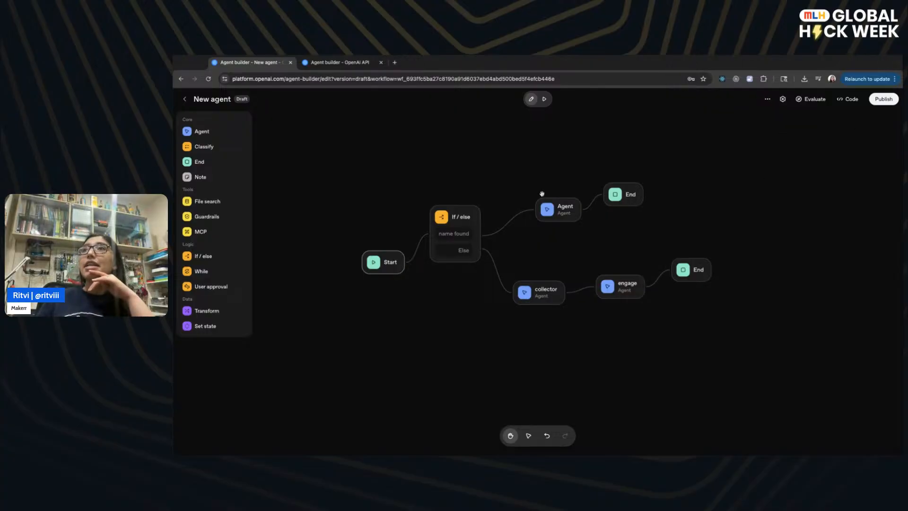
- Inspect the settings of the Agent node on the name found branch and of the Start node
left_click(564, 214)
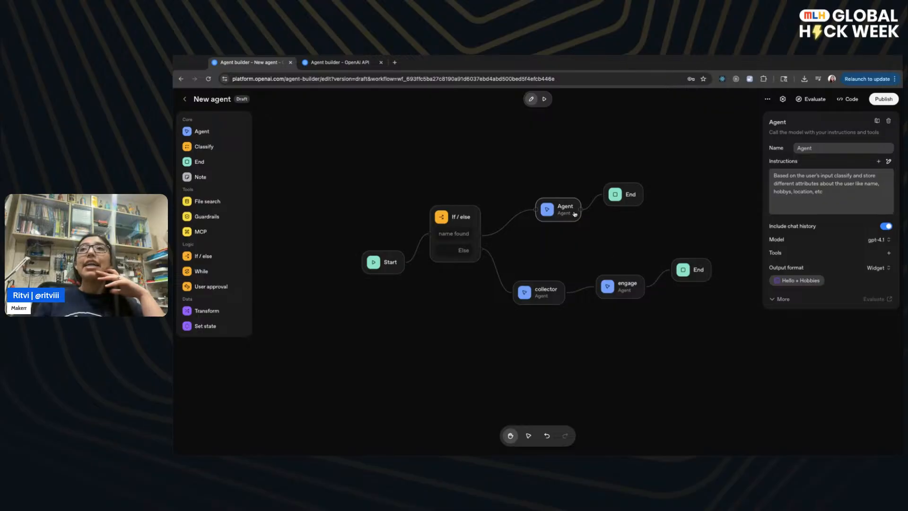
left_click(578, 175)
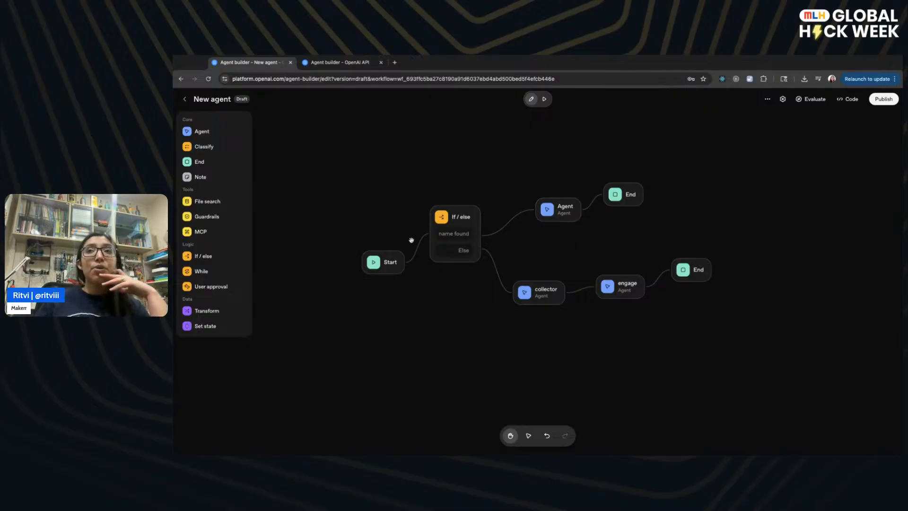
left_click(387, 261)
left_click(390, 233)
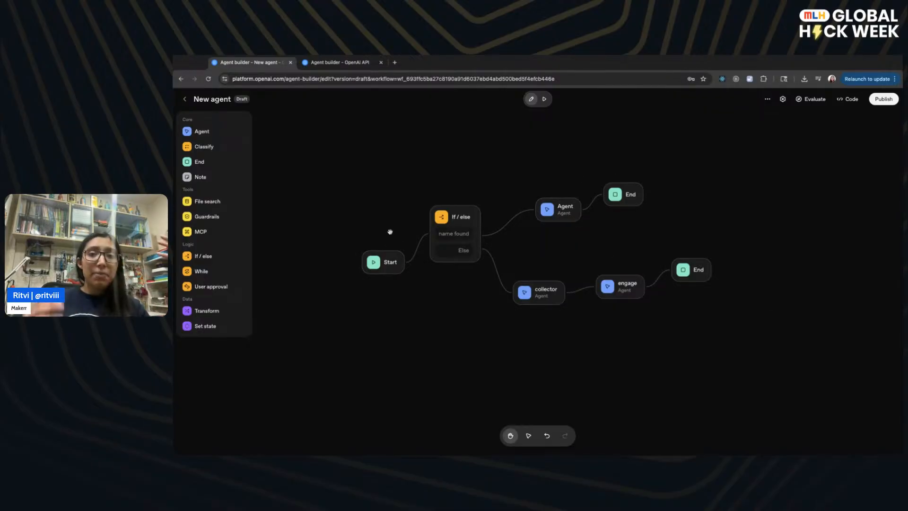
- Run the workflow preview with the message "heyy" and review the hobbies widget and End output in the chat
left_click(544, 99)
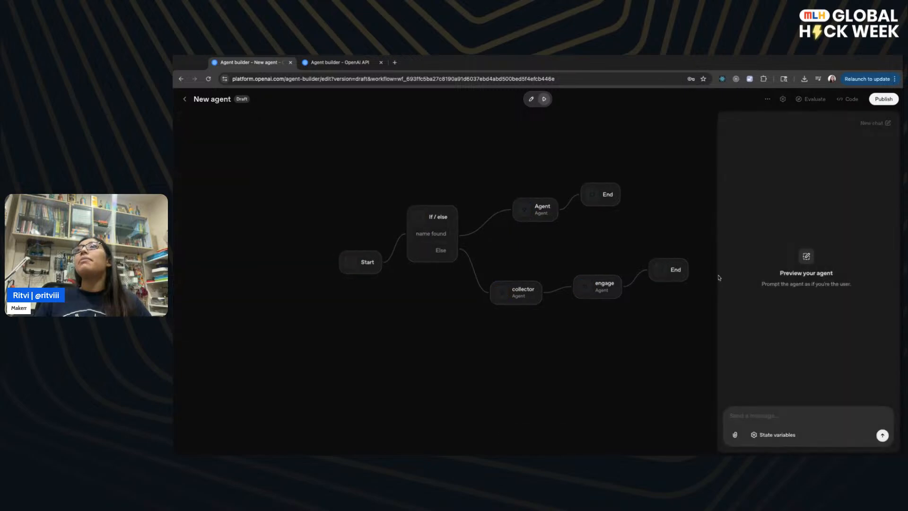
type("hello")
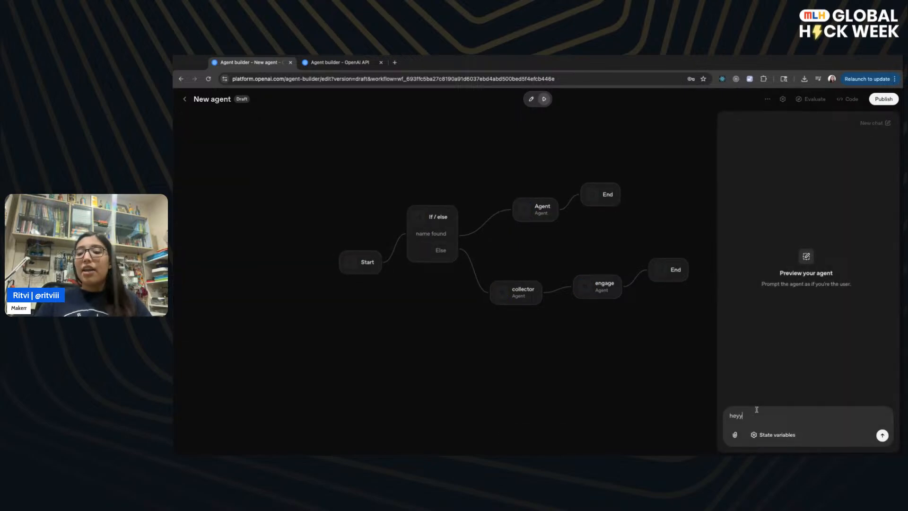
key("Return")
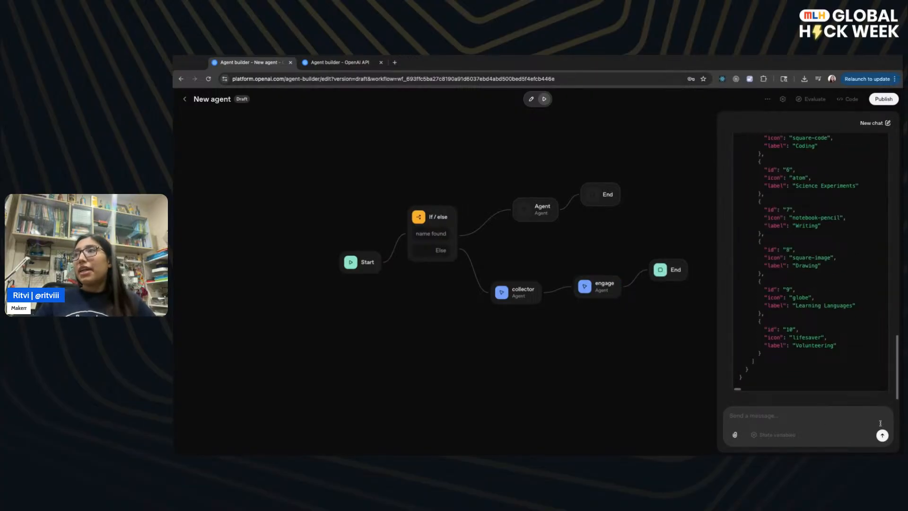
scroll(860, 316, "up", 10)
scroll(861, 316, "up", 2)
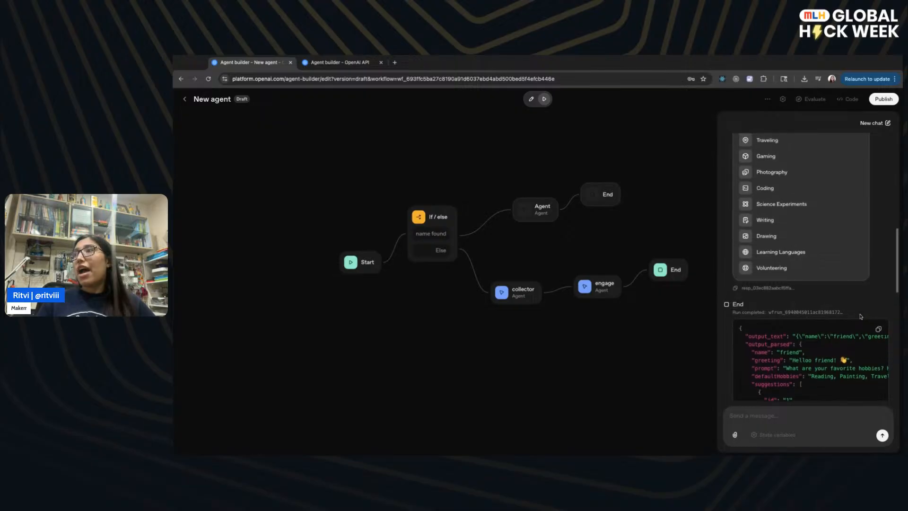
- Review the collector, engage and Agent node settings, including the tools that can be added to the Agent
left_click(515, 295)
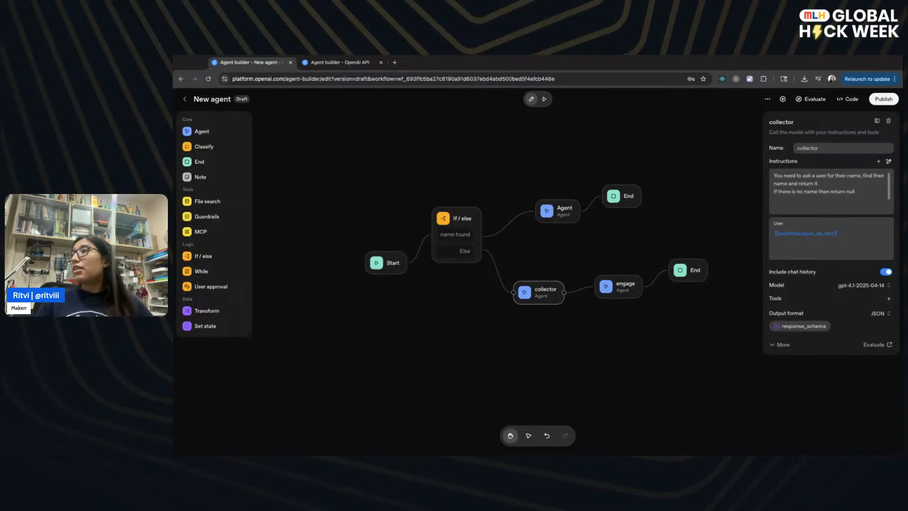
left_click(624, 290)
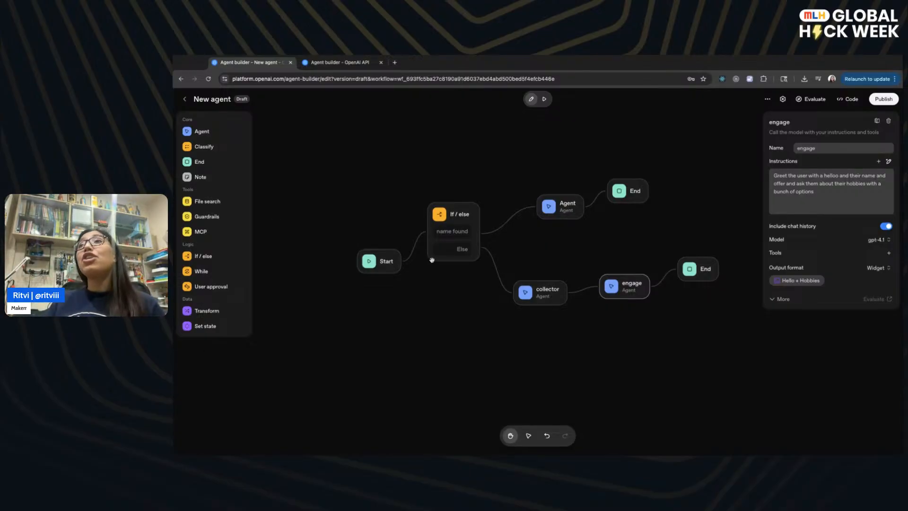
left_click(564, 217)
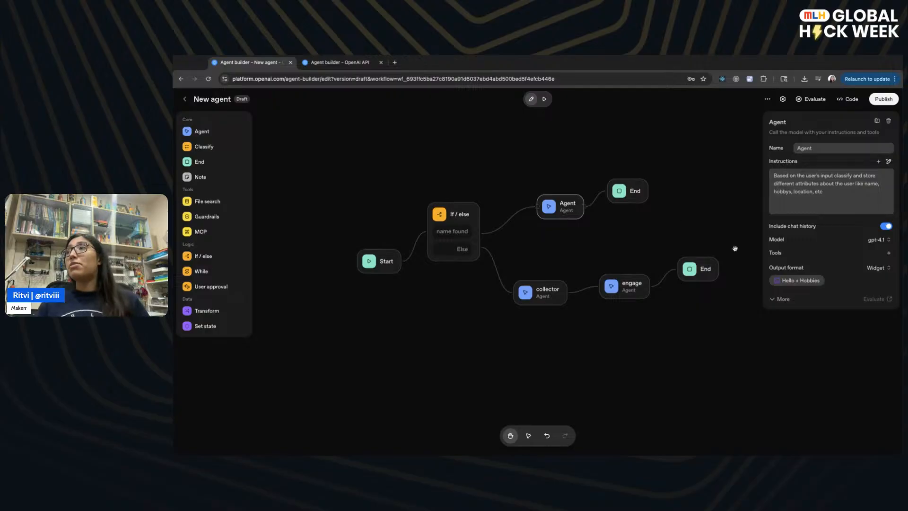
left_click(888, 252)
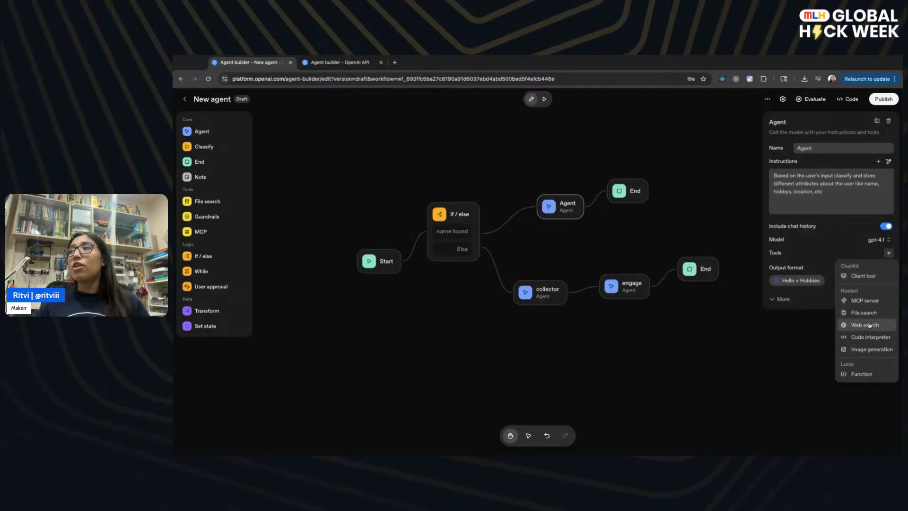
left_click(681, 382)
scroll(667, 291, "up", 2)
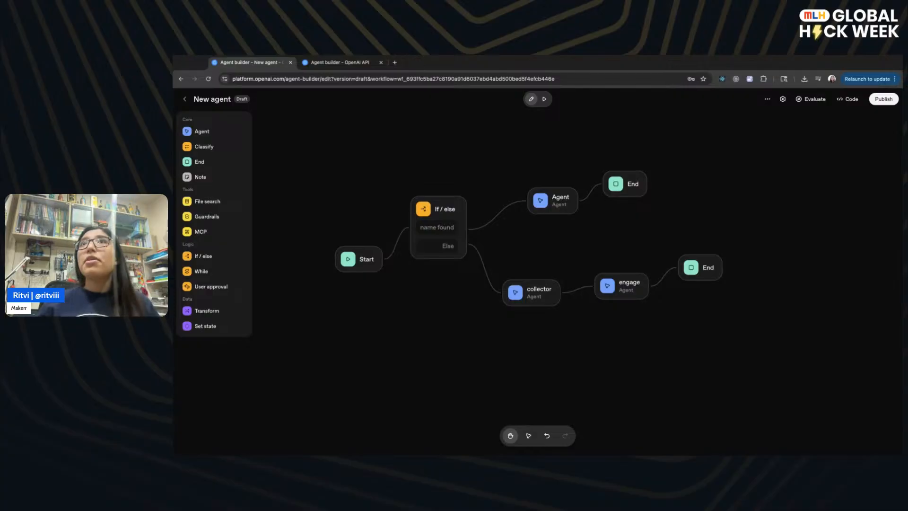
- Search the web for "timer 15 minutes" in a new tab and start the 15-minute countdown
left_click(393, 62)
type("time")
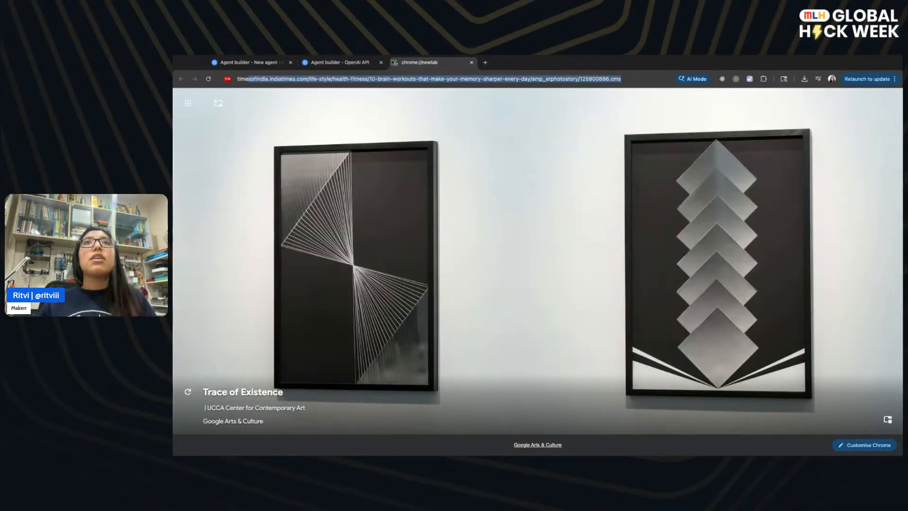
type("r 15 minute")
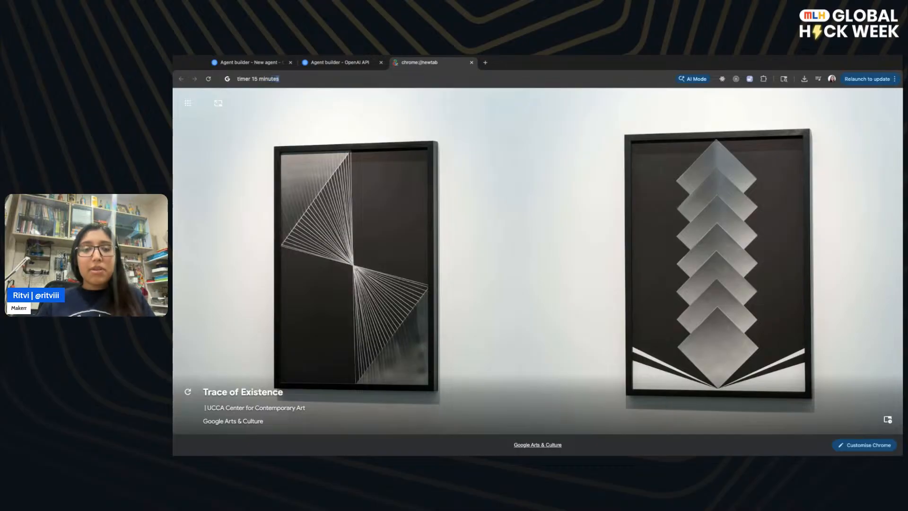
key("Return")
left_click(369, 306)
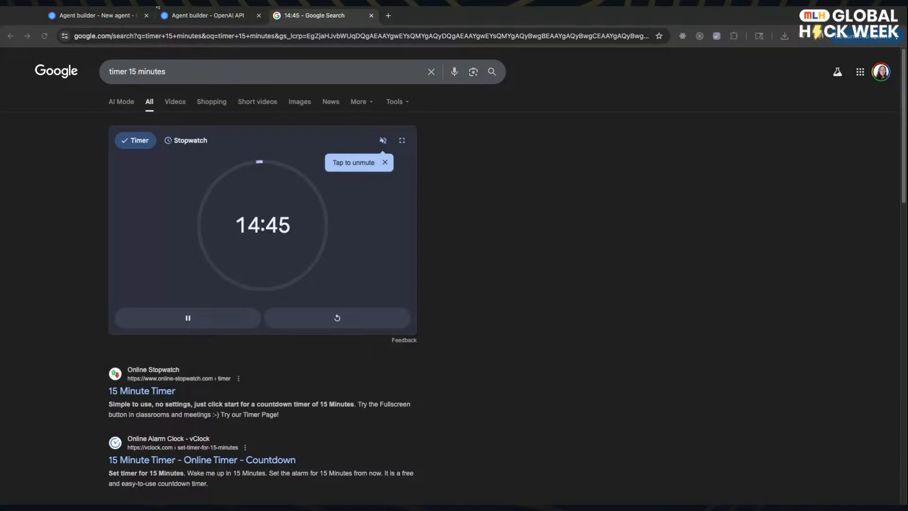
- Place the timer and the Agent Builder page side by side in split view, and move the workflow's tab after them
left_click_drag(161, 14, 851, 255)
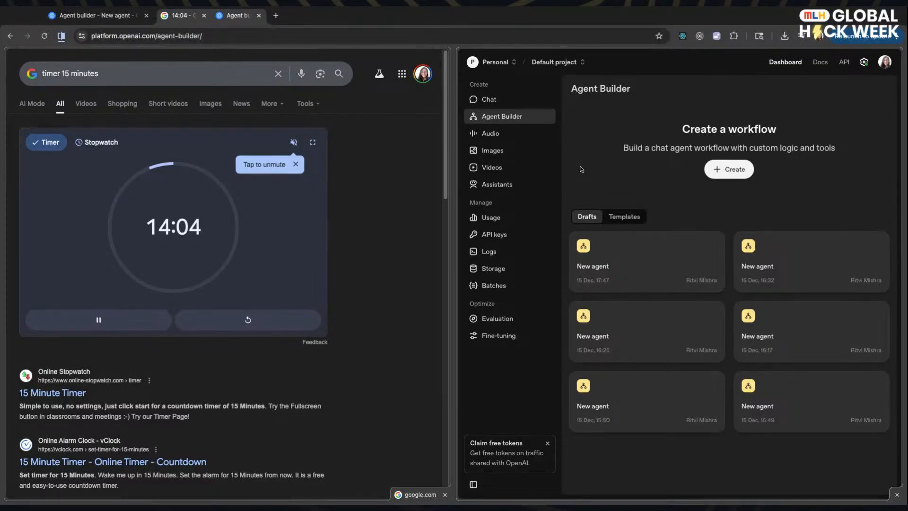
left_click(109, 17)
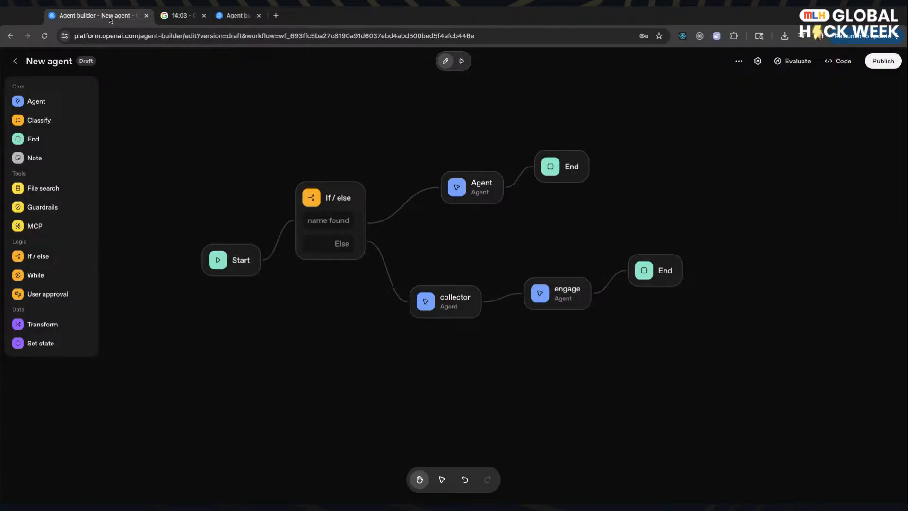
key("ctrl+w")
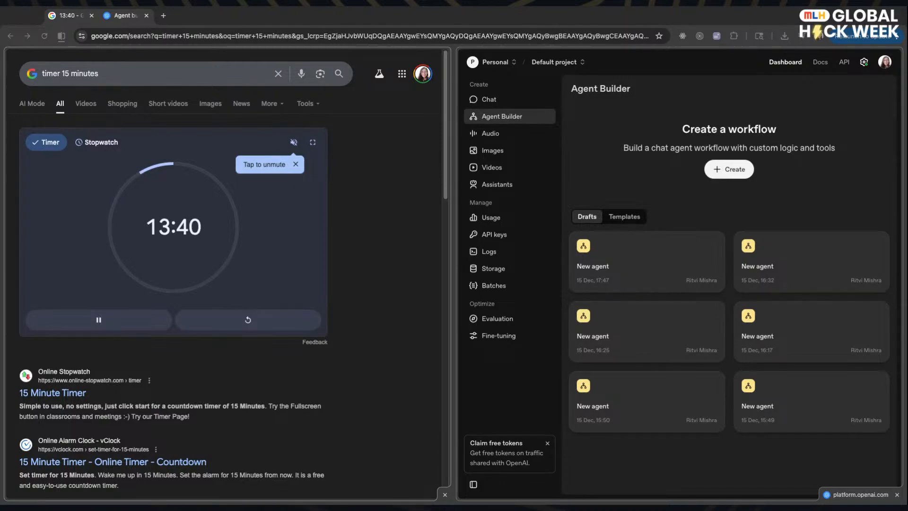
left_click_drag(316, 6, 316, 19)
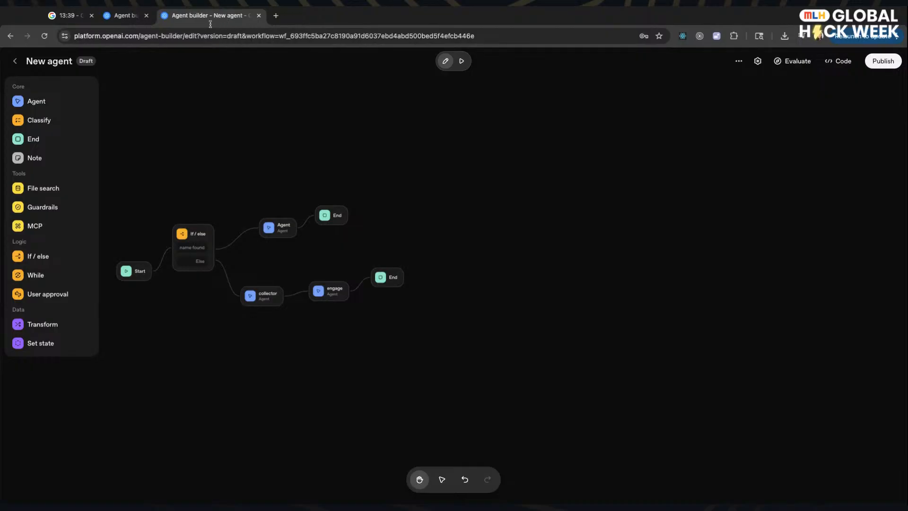
- Open the most recent New agent draft beside the running timer so its whole workflow can be seen
left_click(128, 22)
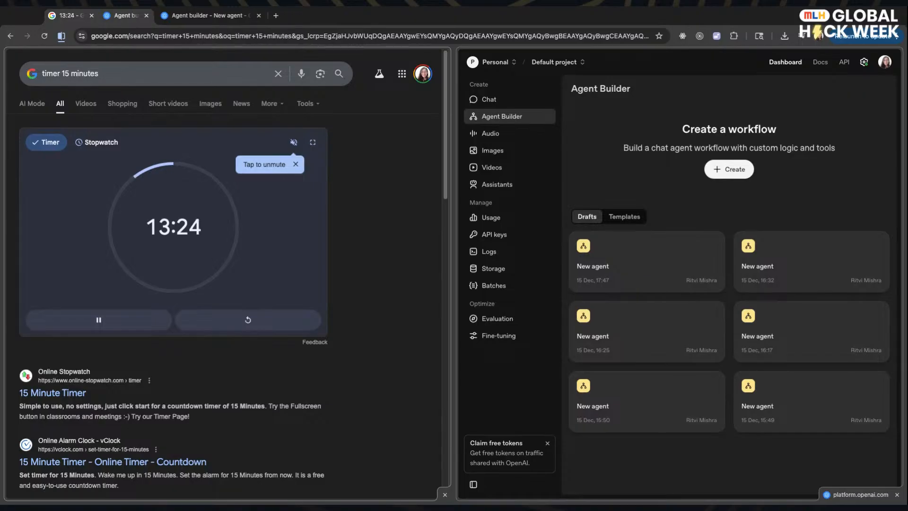
mouse_move(206, 19)
left_mouse_down()
mouse_move(128, 17)
mouse_move(216, 21)
mouse_move(206, 20)
left_mouse_up()
left_click(124, 22)
left_click(639, 280)
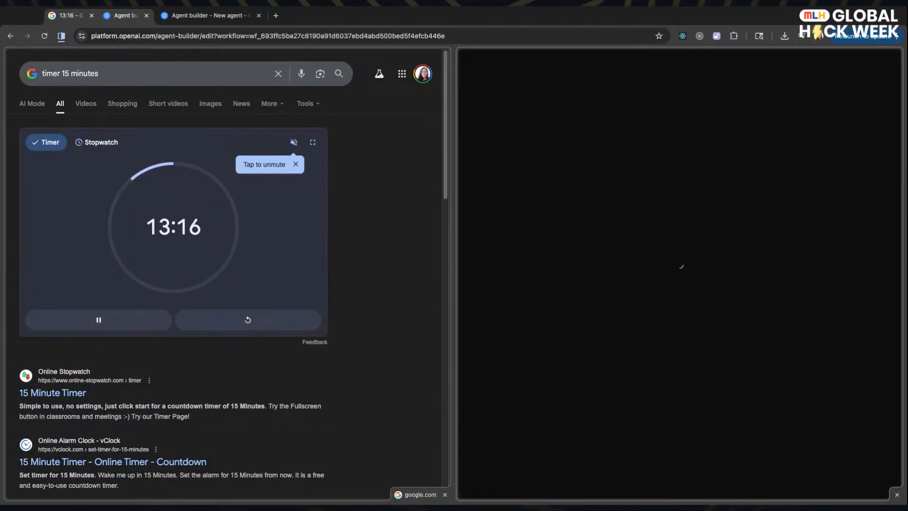
scroll(704, 288, "left", 2)
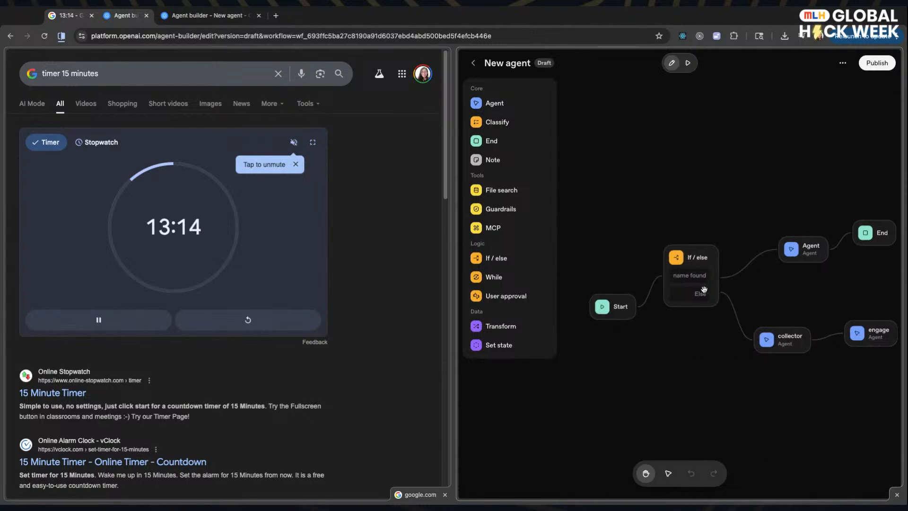
scroll(704, 289, "right", 1)
scroll(704, 289, "down", 1)
scroll(704, 289, "right", 1)
scroll(704, 289, "right", 1)
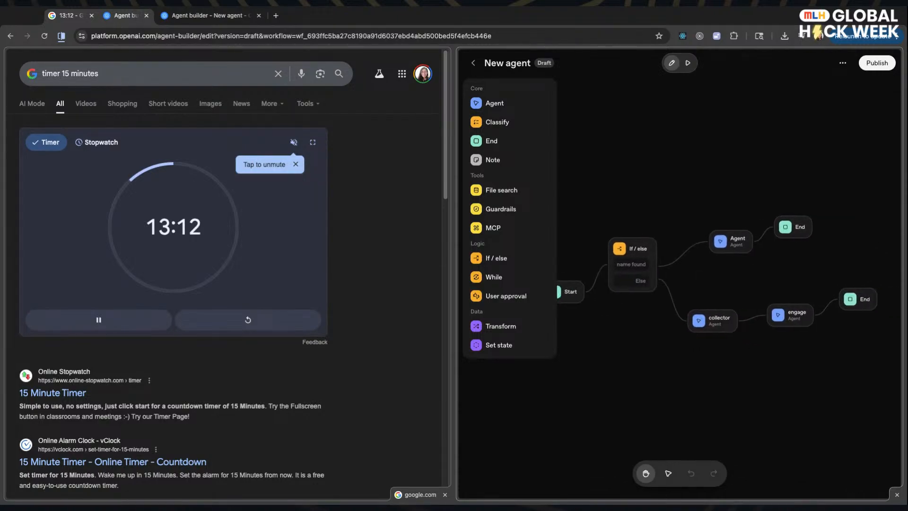
scroll(704, 289, "down", 1)
scroll(704, 289, "left", 1)
scroll(704, 289, "right", 1)
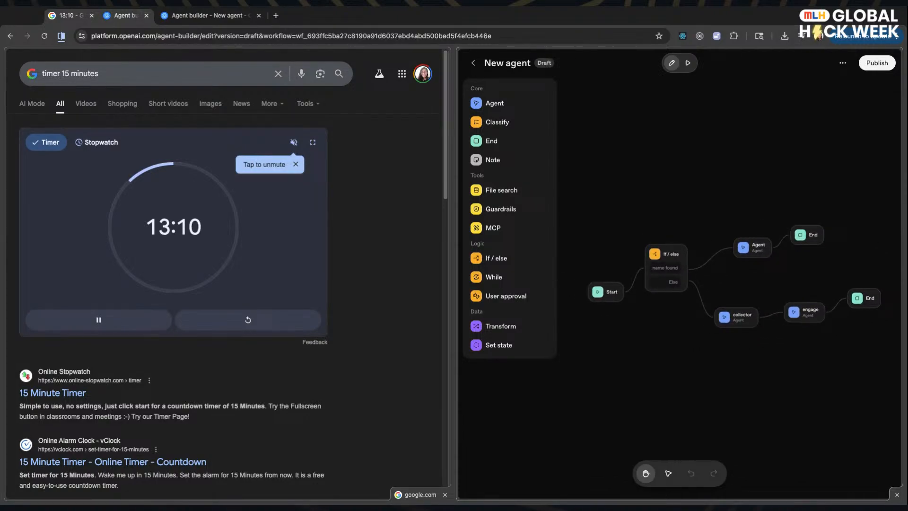
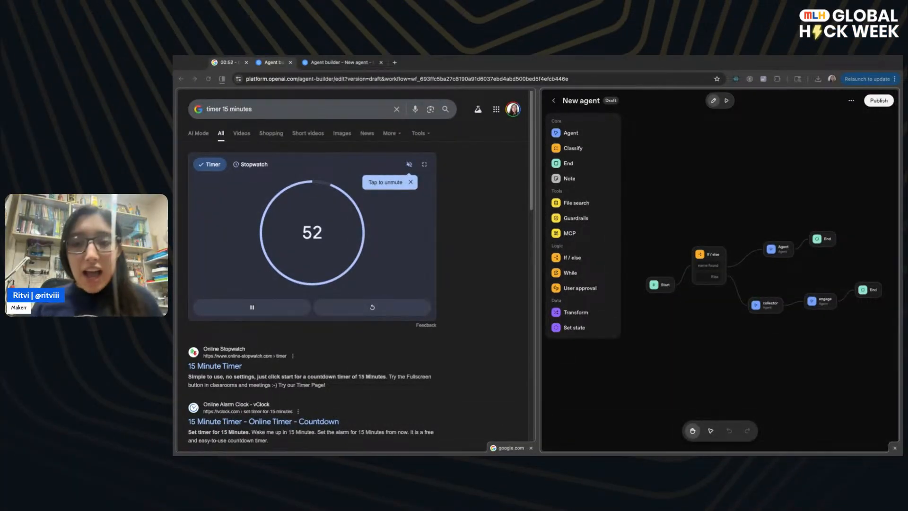
- Pause the 15-minute timer and close its tab
left_click(253, 306)
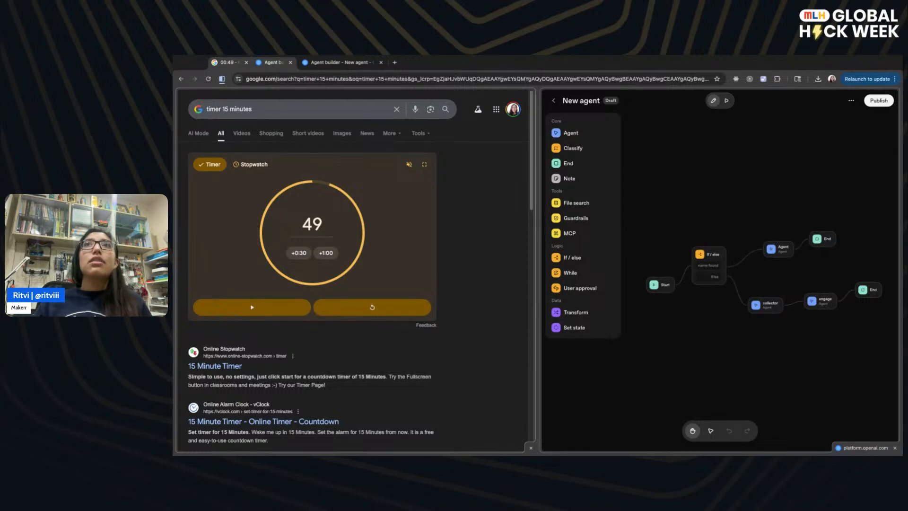
left_click(246, 113)
left_click(291, 62)
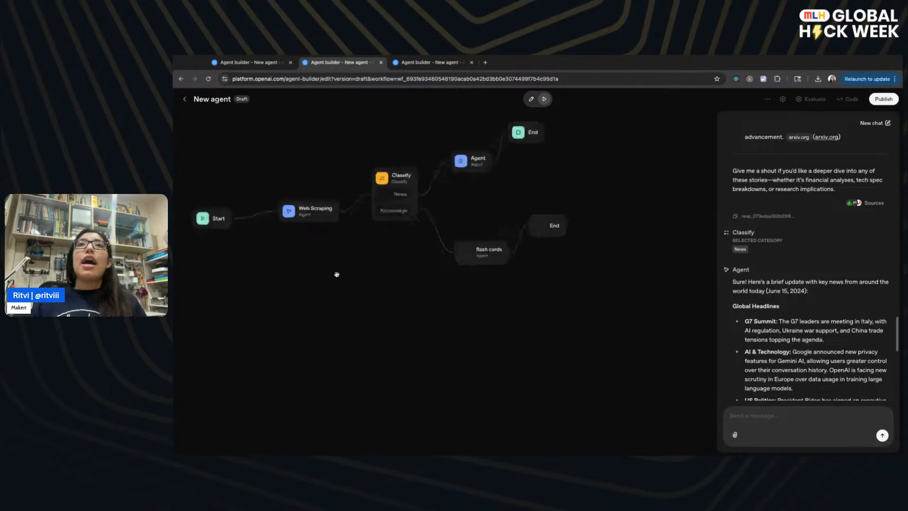
- Return the web-scraping workflow to edit mode and examine the Web Scraping agent's instructions, model and tools
scroll(337, 275, "left", 3)
left_click(336, 274)
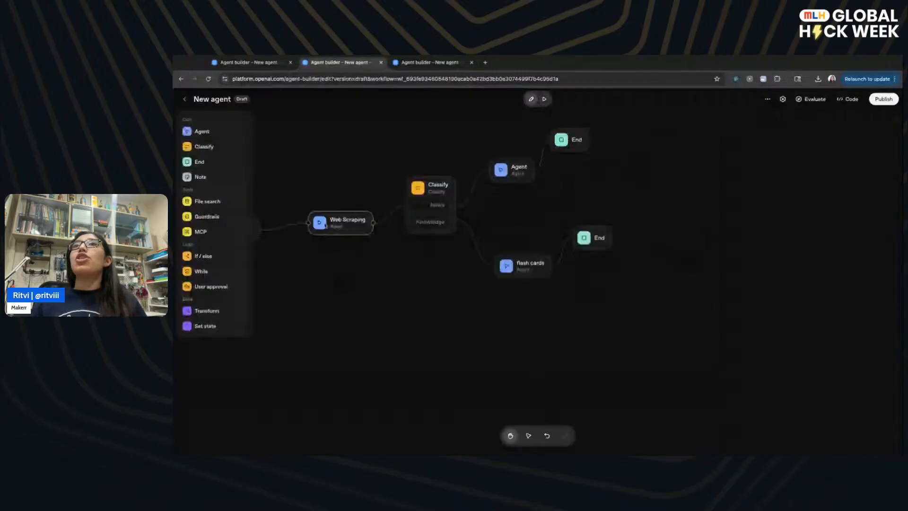
left_click(325, 225)
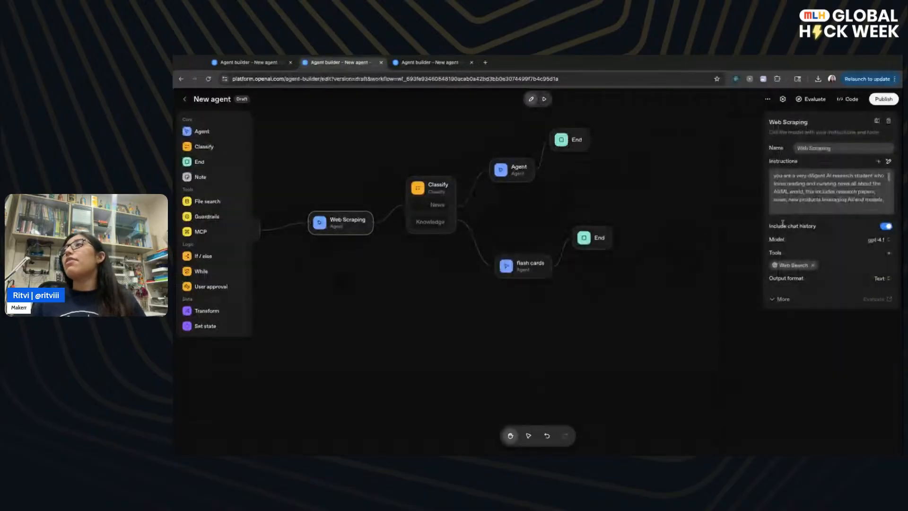
mouse_move(783, 226)
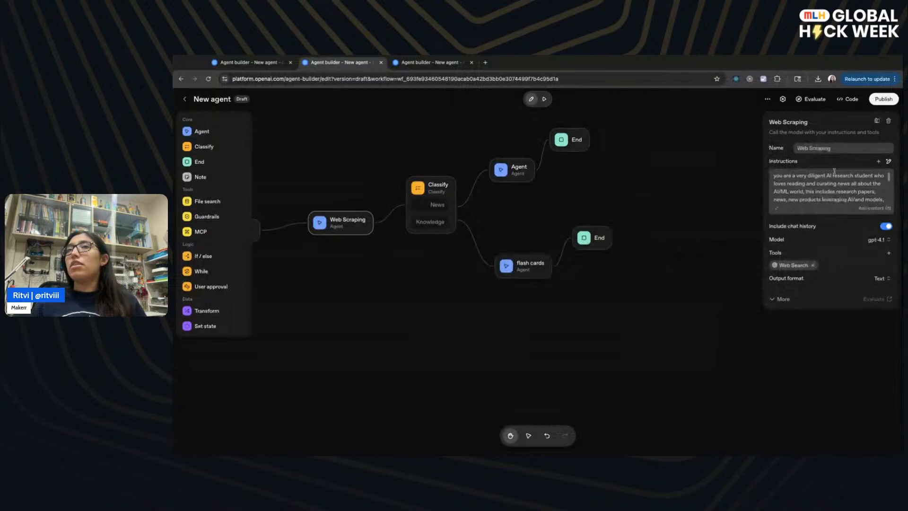
- Examine the Classify node's News and Knowledge categories and the text of its News example
left_click(439, 184)
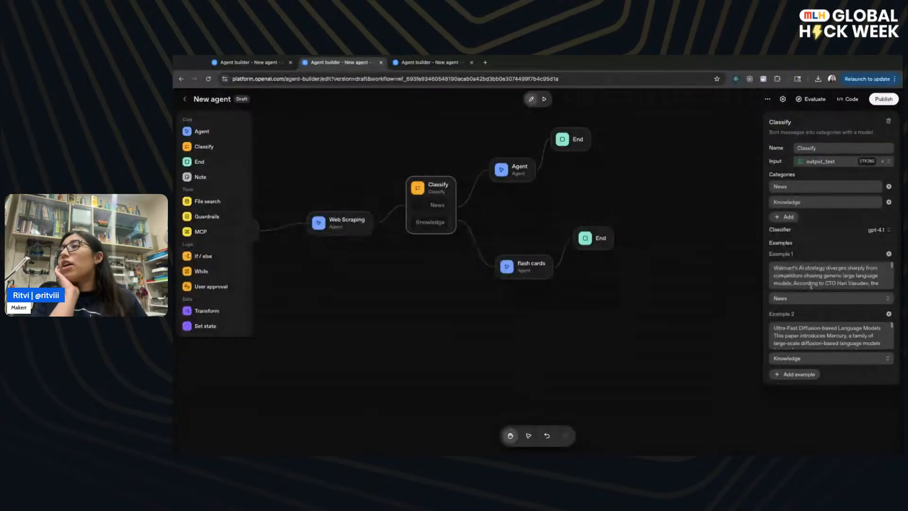
left_click_drag(811, 267, 815, 302)
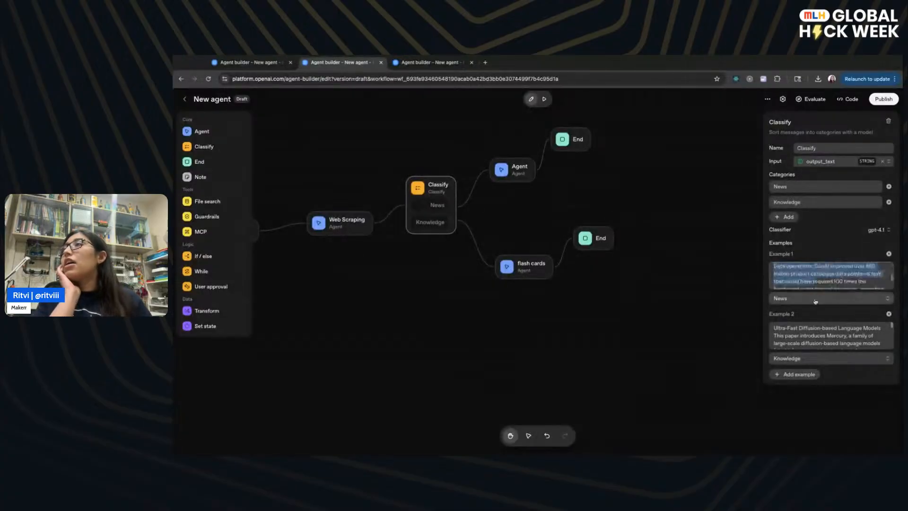
scroll(813, 274, "down", 2)
scroll(814, 279, "up", 5)
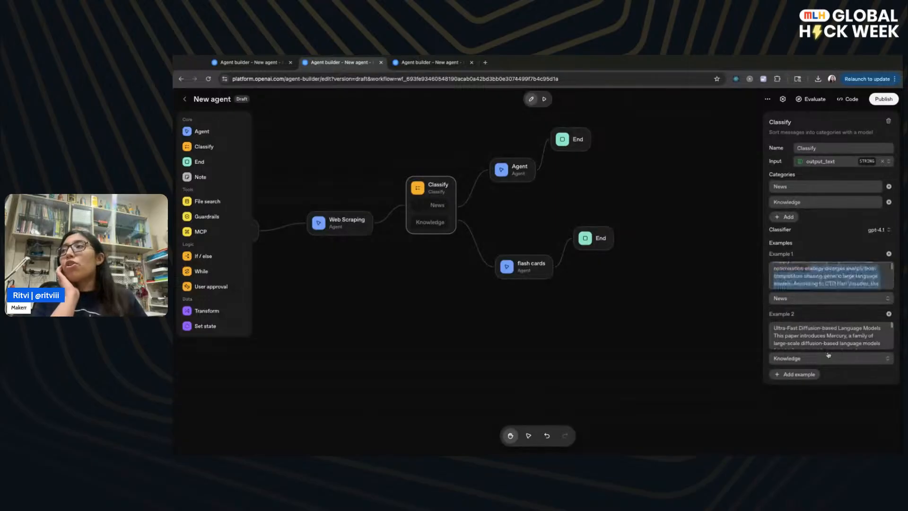
- Examine the Classify node's Knowledge example, the Web Scraping, Agent and flash cards node settings, and the workflow's preview view
left_click_drag(809, 343, 810, 352)
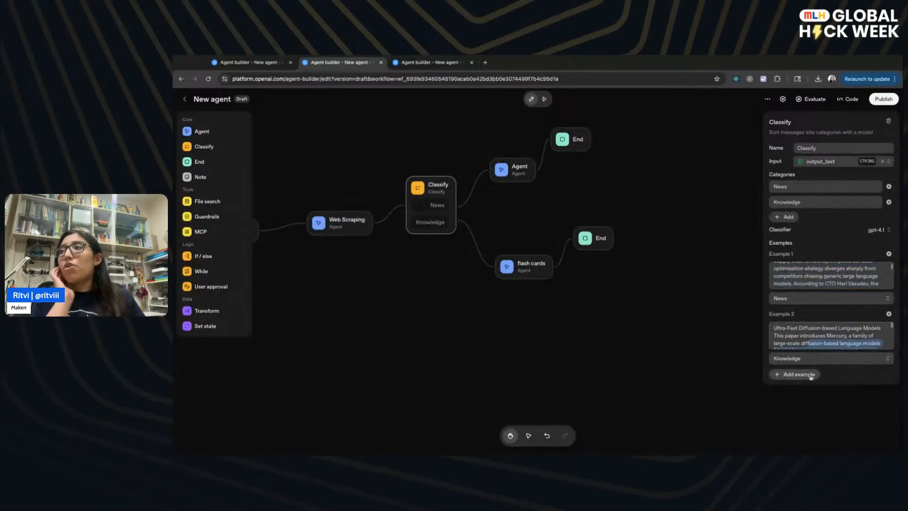
left_click(820, 313)
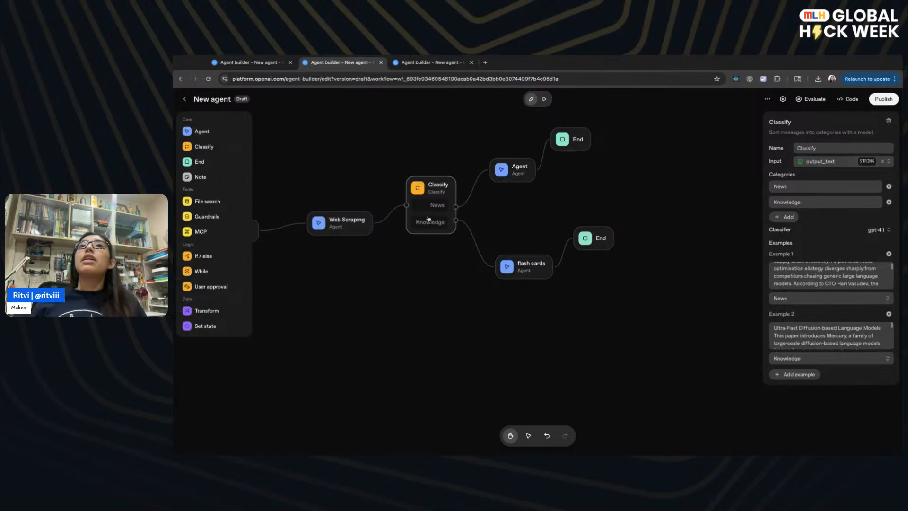
left_click(332, 229)
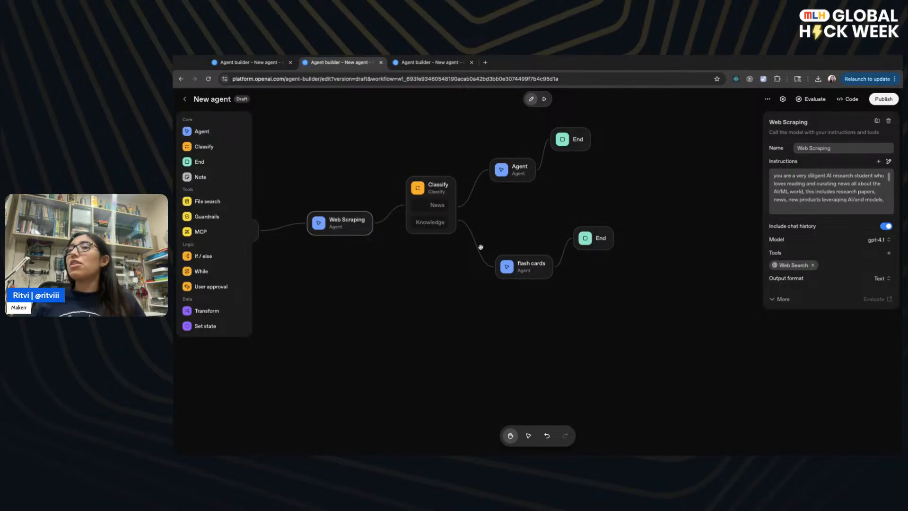
left_click(511, 180)
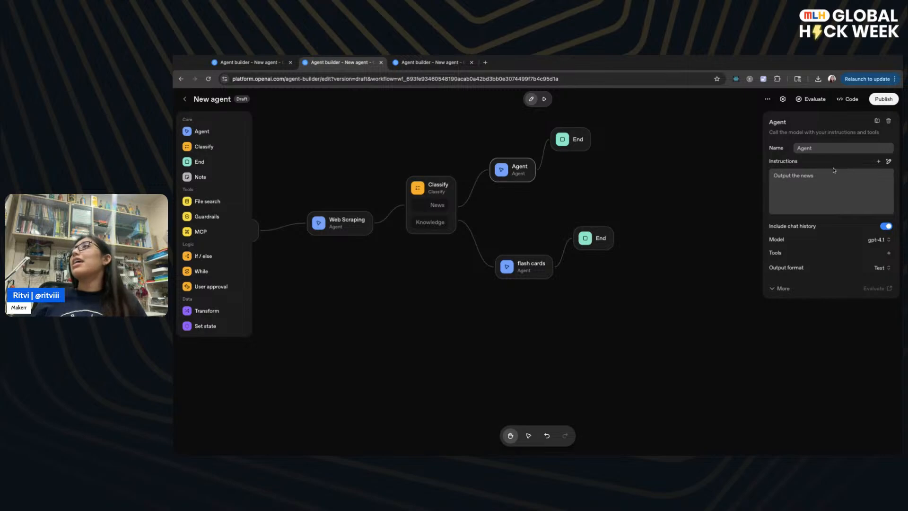
left_click(524, 277)
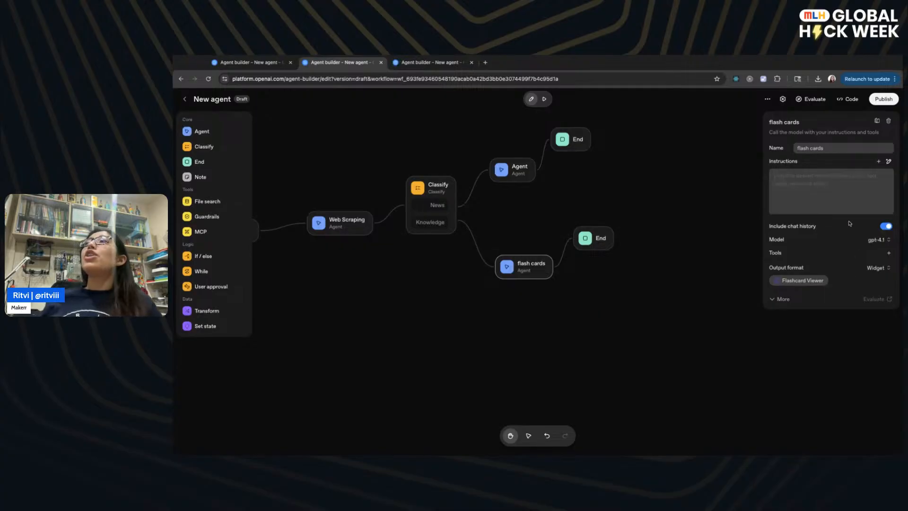
left_click(544, 99)
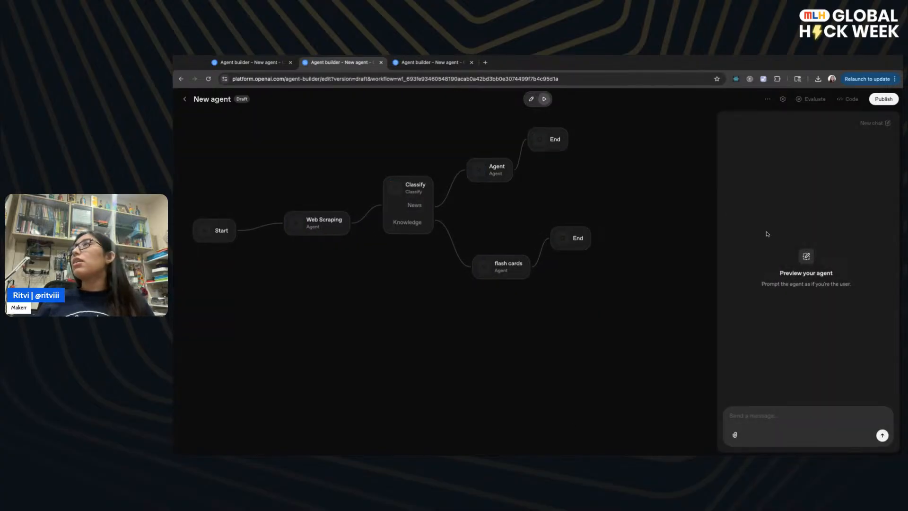
left_click(591, 192)
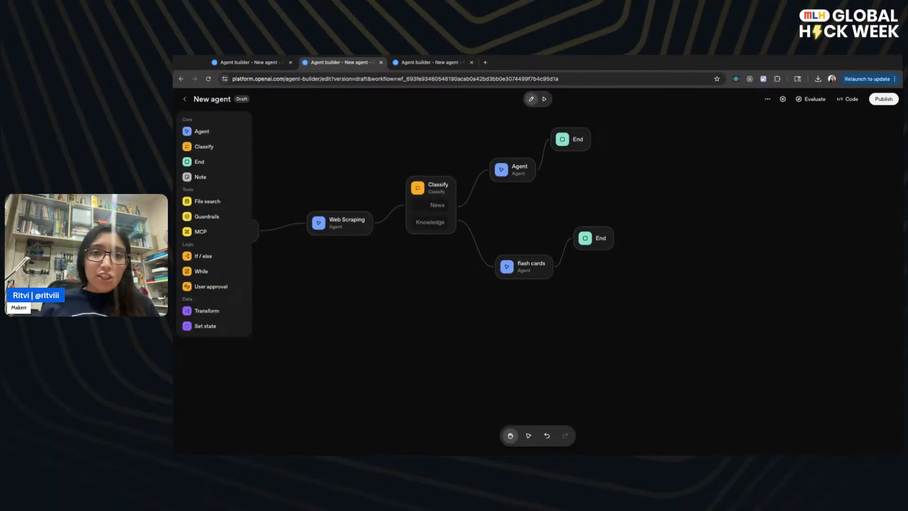
key("super+Tab")
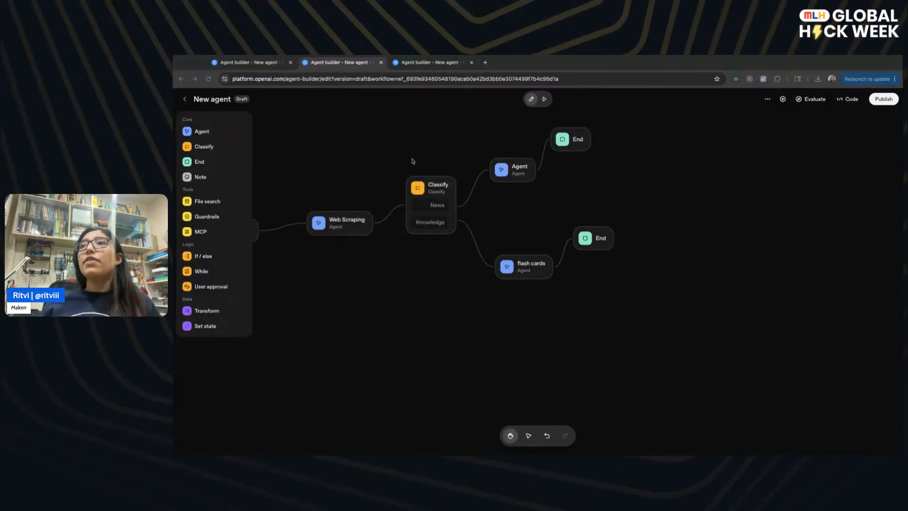
- Return to the name-branching workflow and shift its lower End and engage nodes away from the collector node to make room
left_click(428, 61)
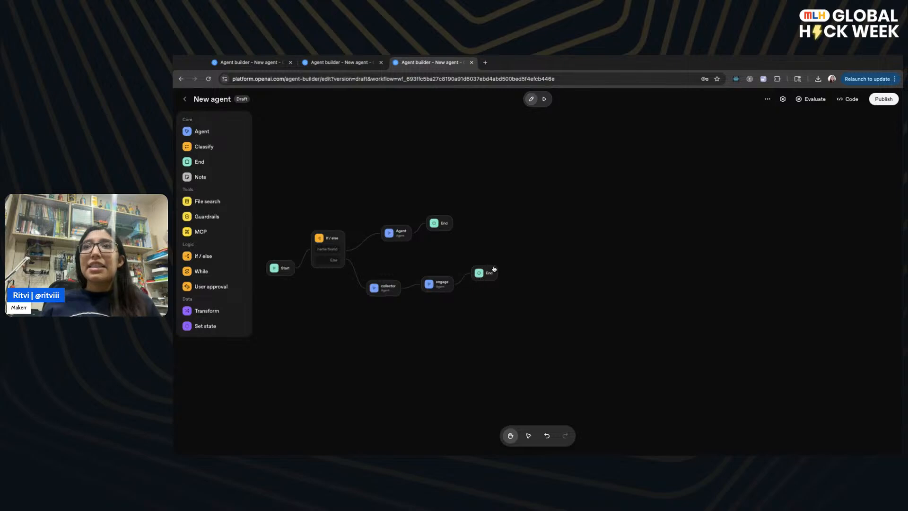
left_click_drag(492, 271, 536, 266)
left_click_drag(441, 282, 480, 282)
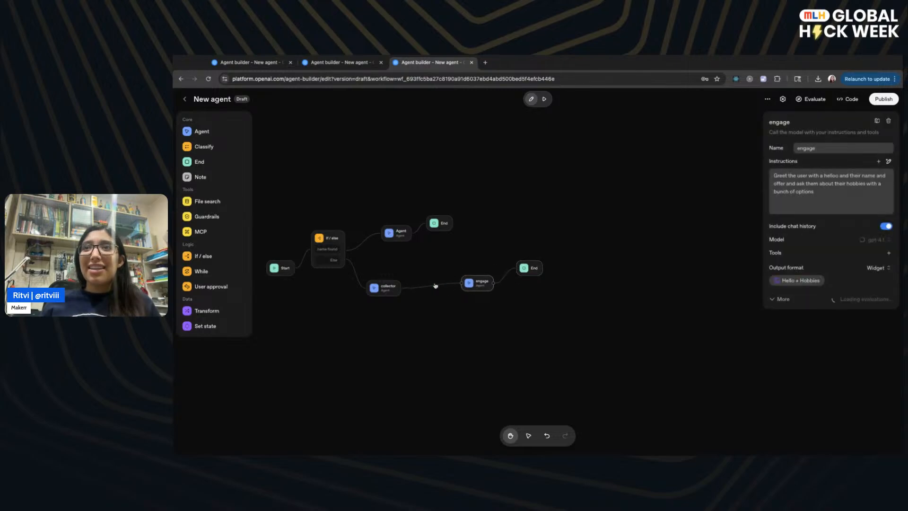
- Delete the connection between collector and engage, and insert a Set state node linked between them
left_click(447, 285)
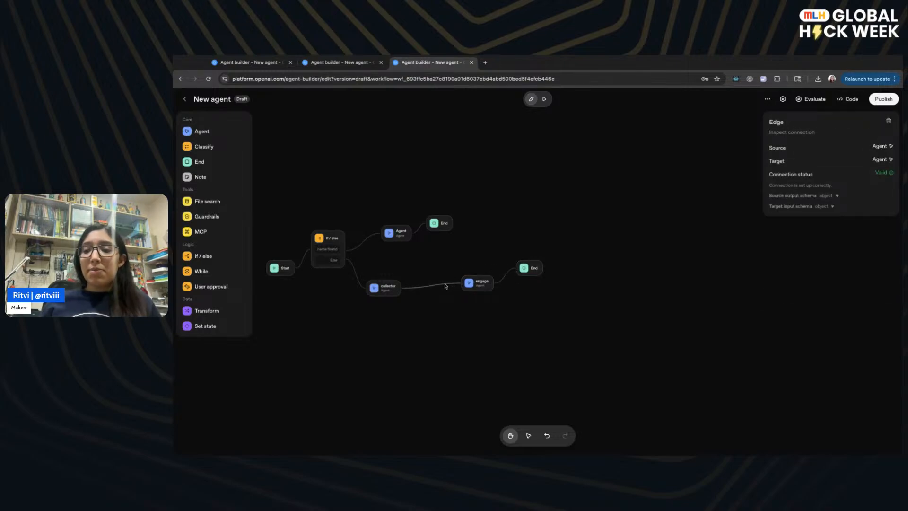
key("BackSpace")
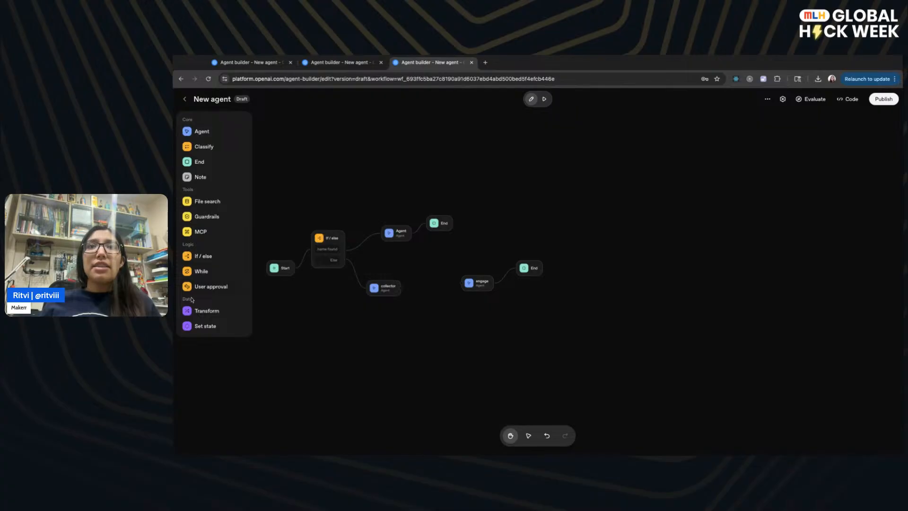
left_click_drag(199, 326, 462, 283)
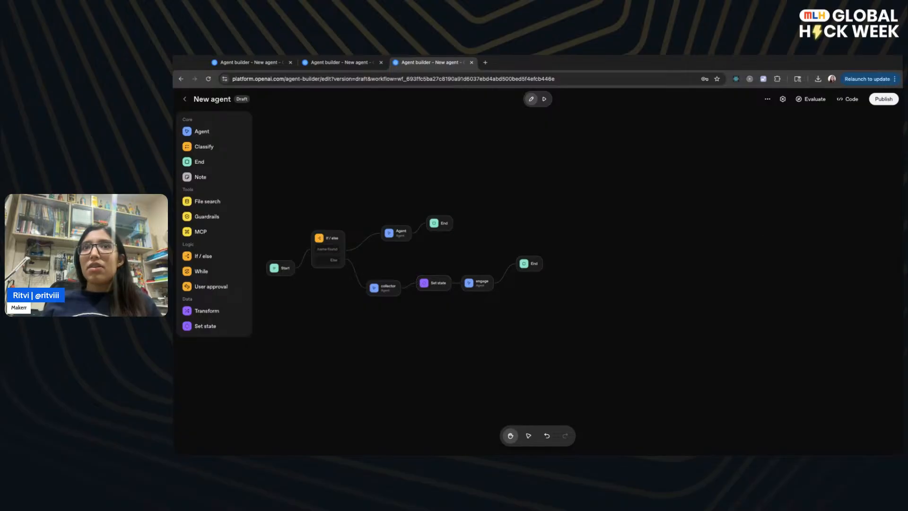
- Examine the Set state node's available variables and values, and the collector agent's response schema
left_click(434, 283)
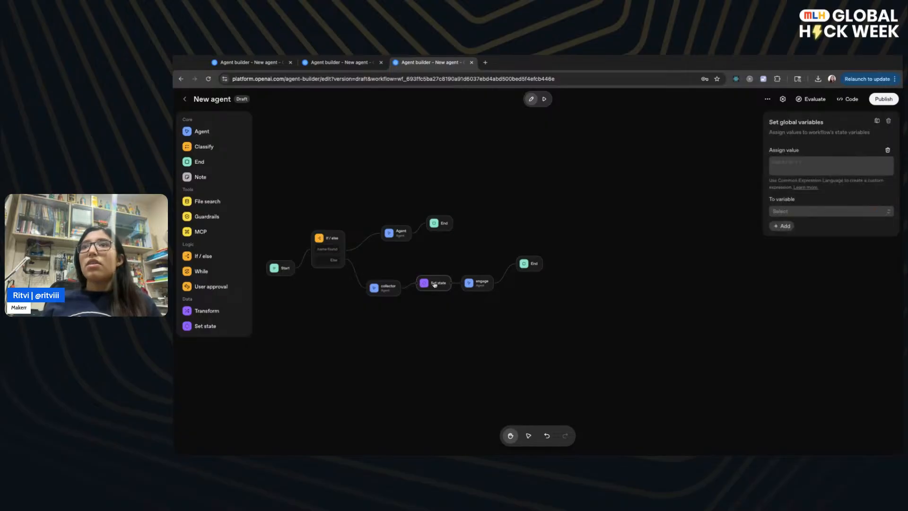
left_click(792, 211)
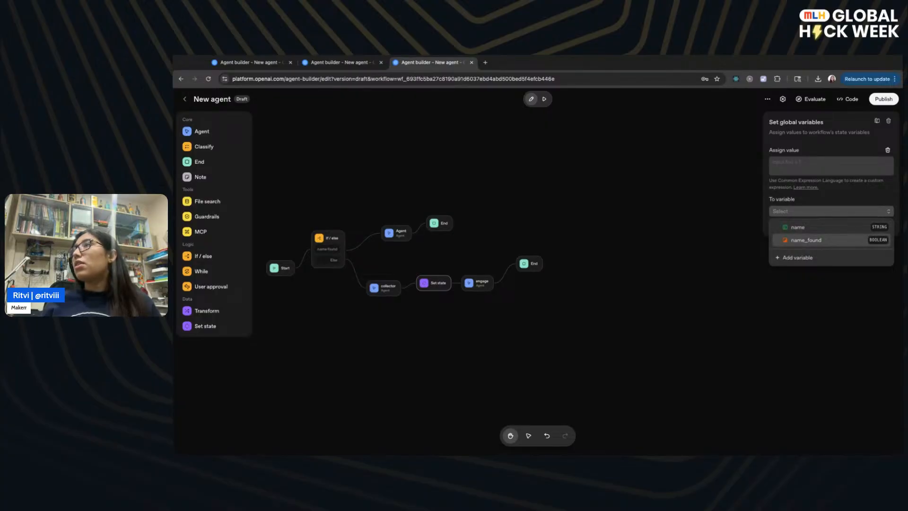
left_click(787, 169)
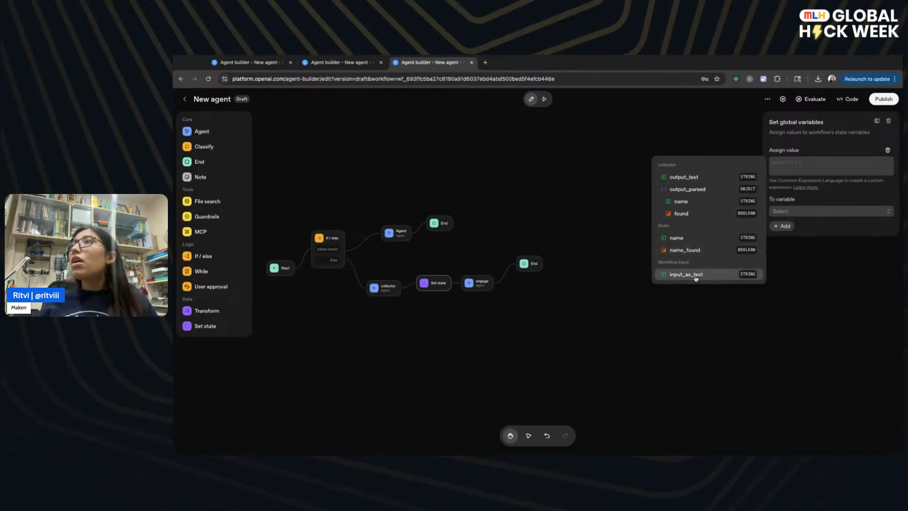
left_click(388, 290)
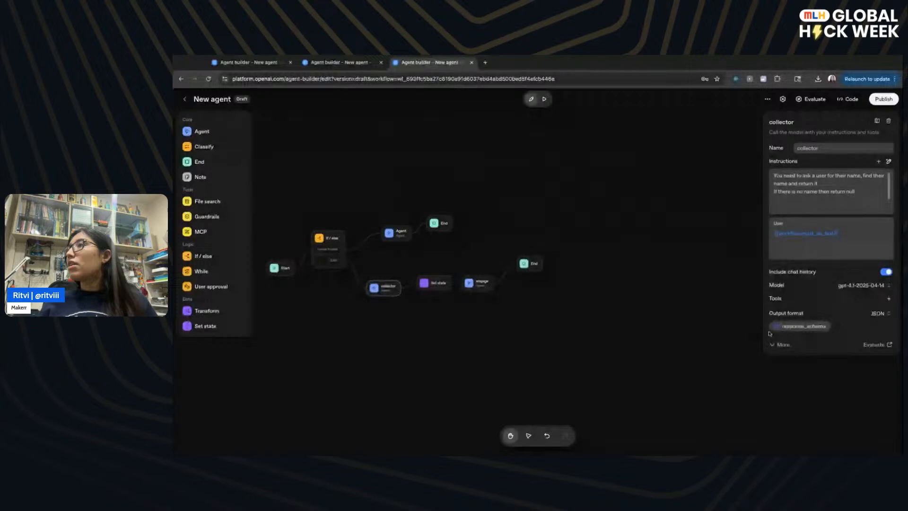
left_click(776, 332)
left_click(756, 337)
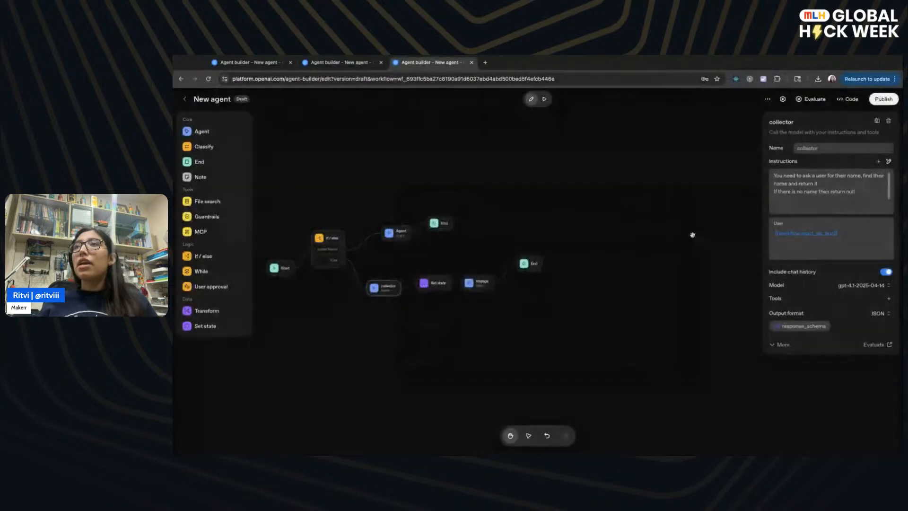
- Add a second variable assignment to the Set state node
left_click(437, 286)
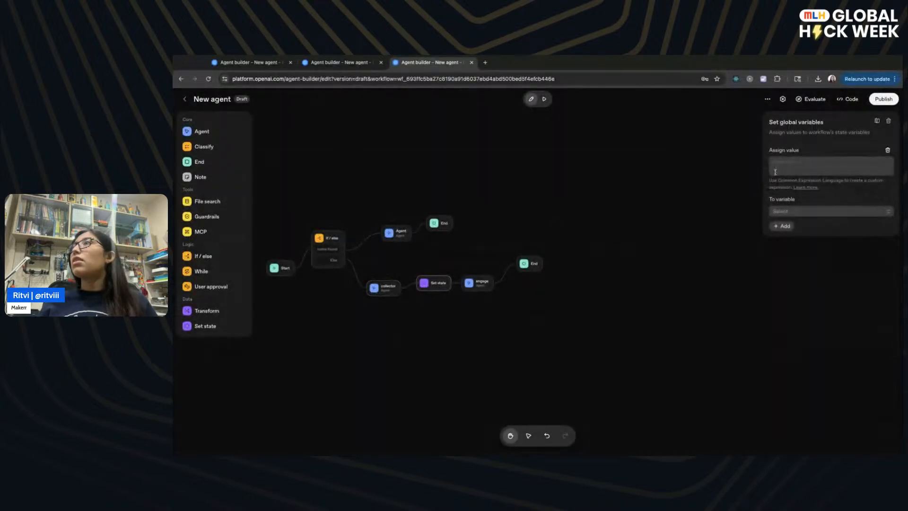
left_click(782, 226)
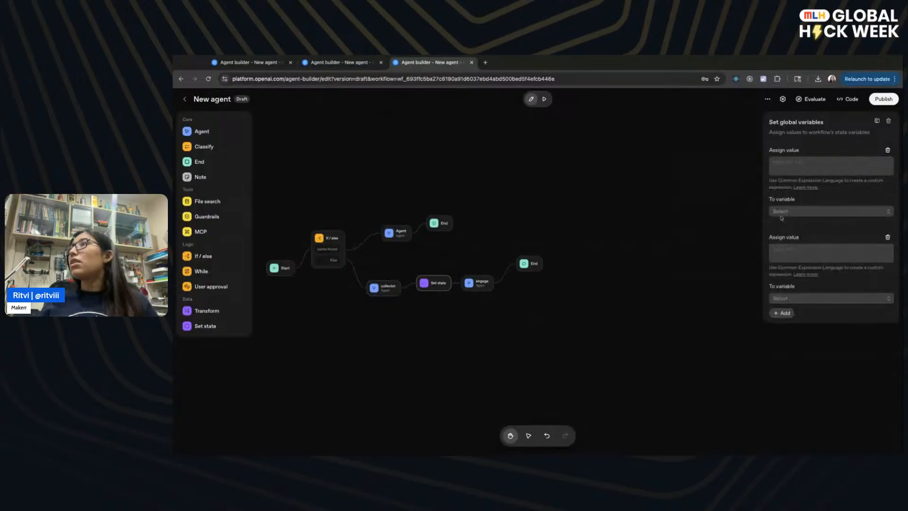
left_click(785, 168)
type("in")
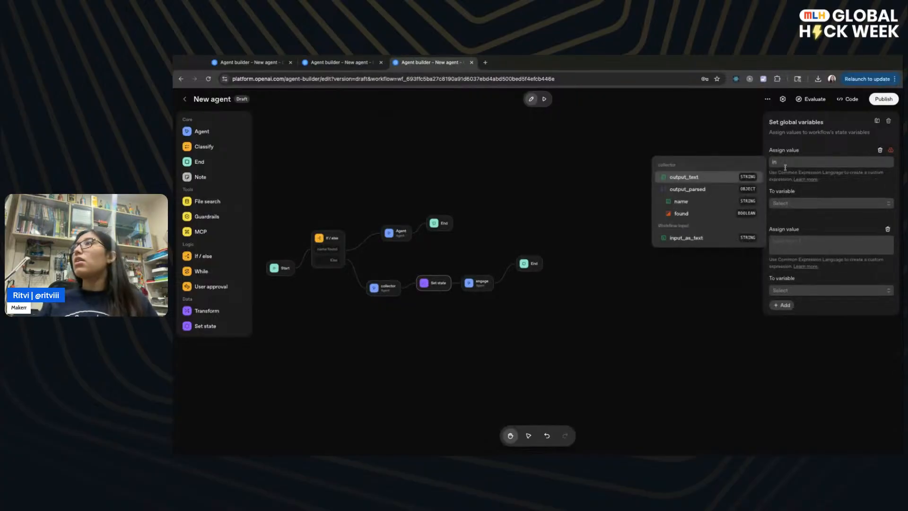
left_click(723, 238)
triple_click(832, 163)
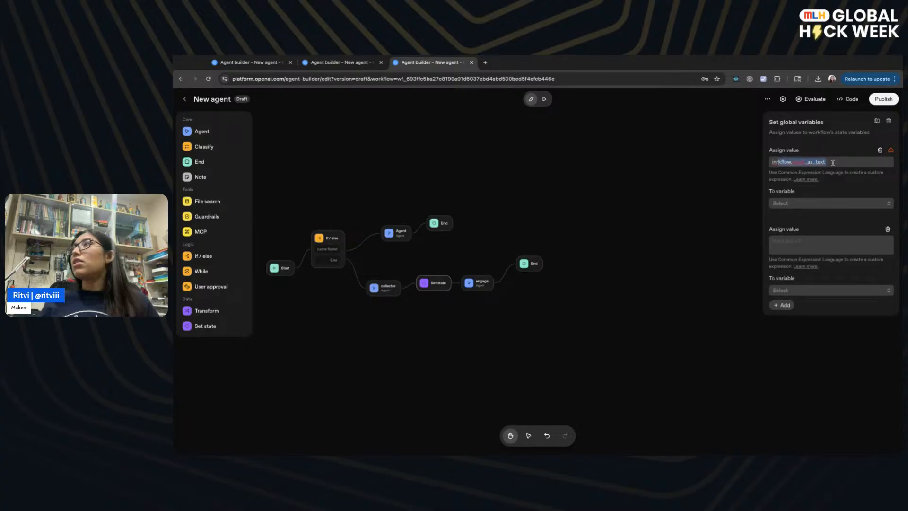
type("nam")
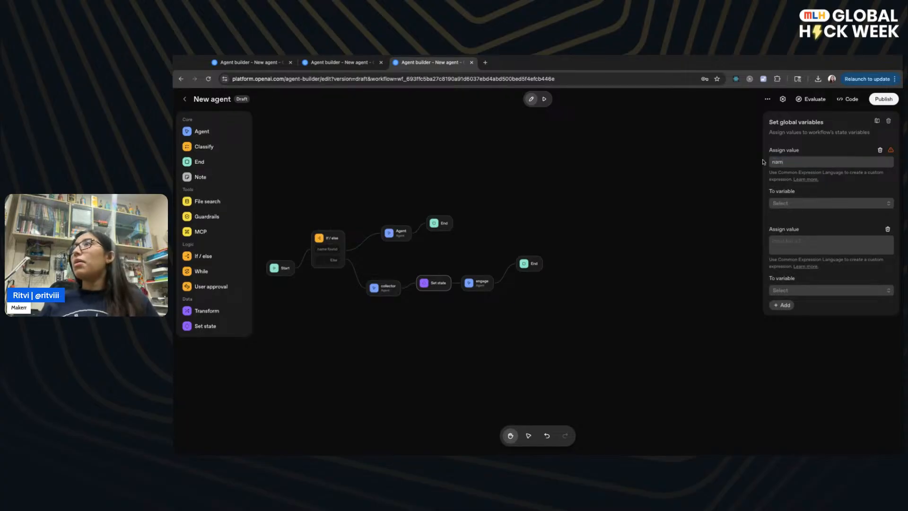
type("e")
key("BackSpace")
key("BackSpace")
key("BackSpace")
key("BackSpace")
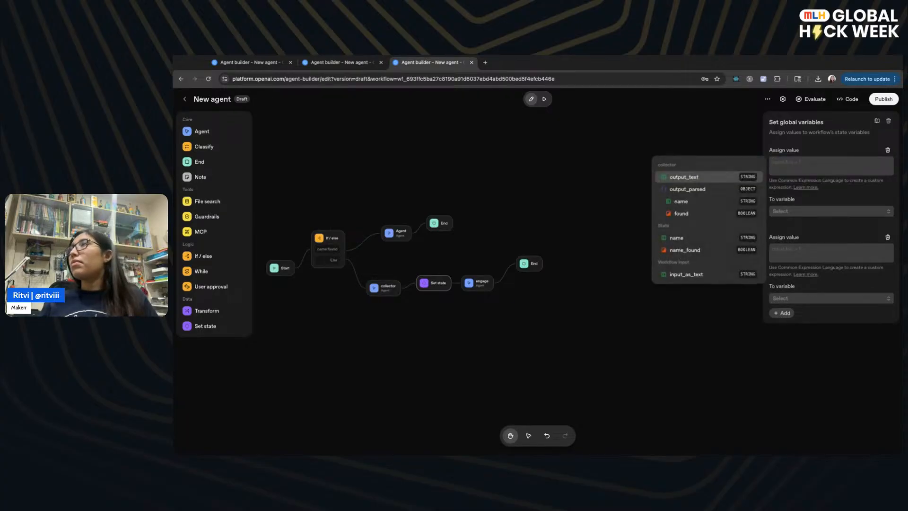
- Choose name as the target variable of the Set state node's first assignment, leaving its value empty
left_click(782, 214)
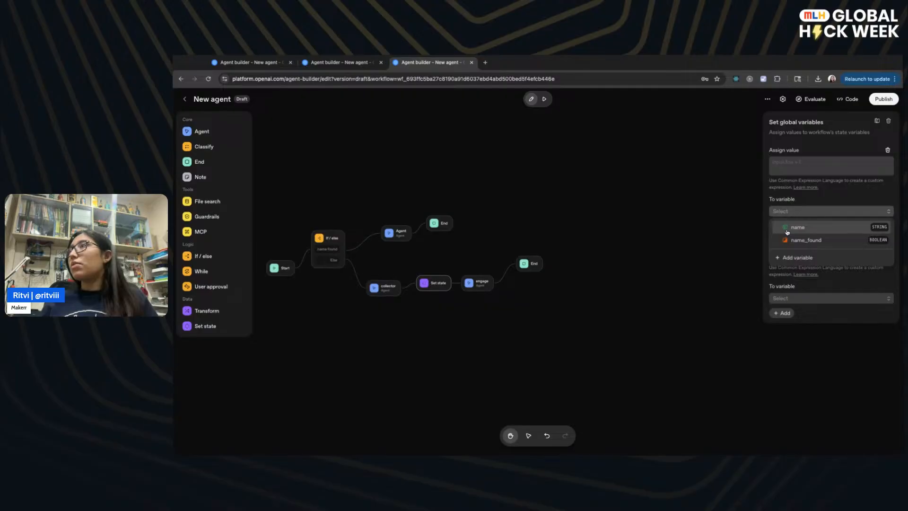
left_click(787, 233)
left_click(778, 169)
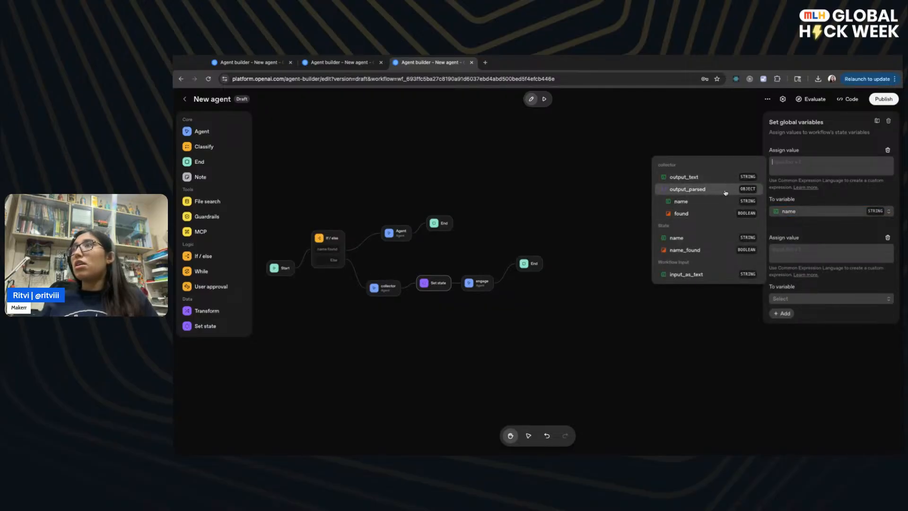
left_click(387, 295)
left_click(438, 291)
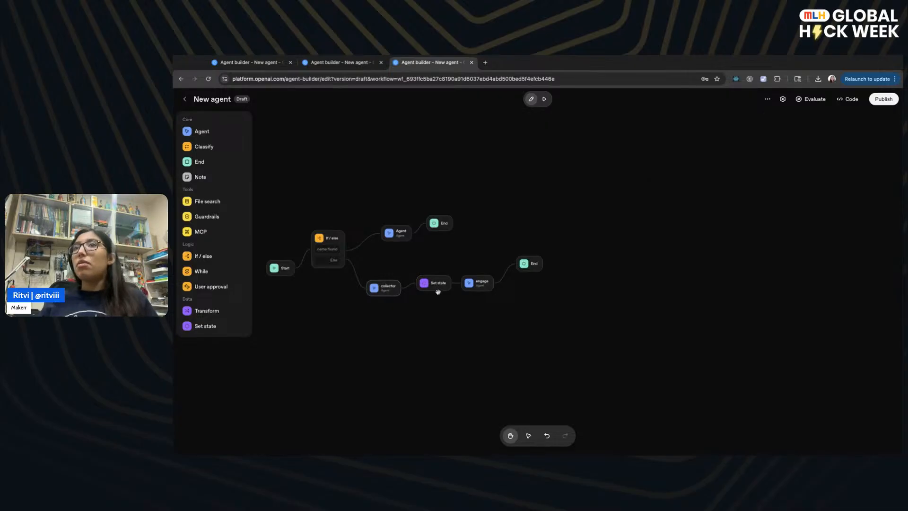
left_click(439, 289)
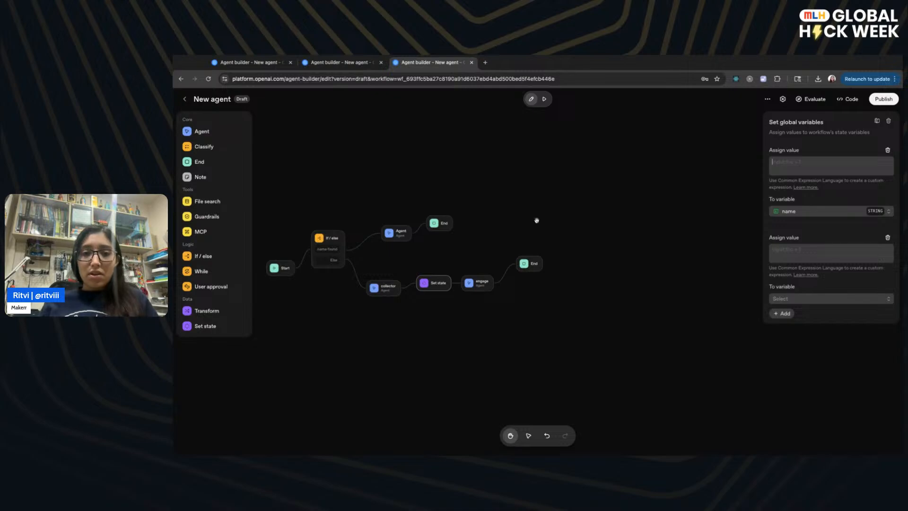
key("super+Tab")
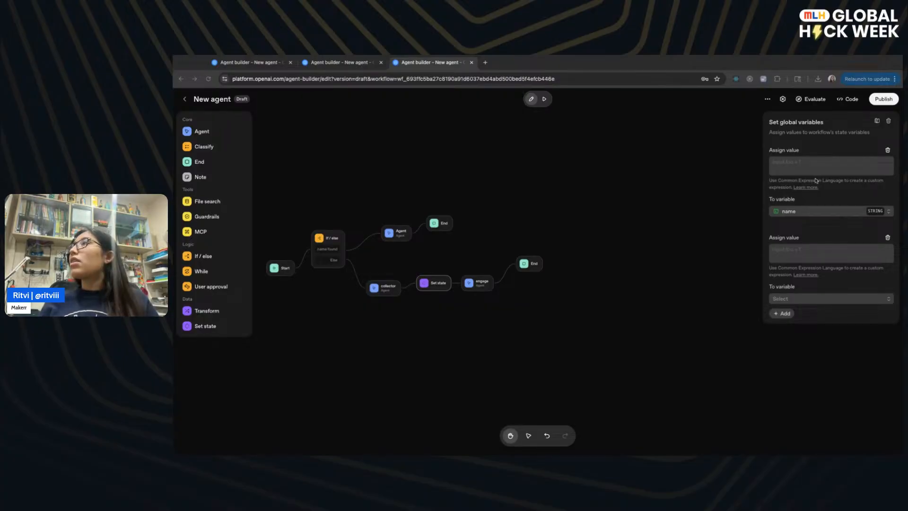
- Assign the value true to the name_found variable in the Set state node's second assignment
left_click(795, 252)
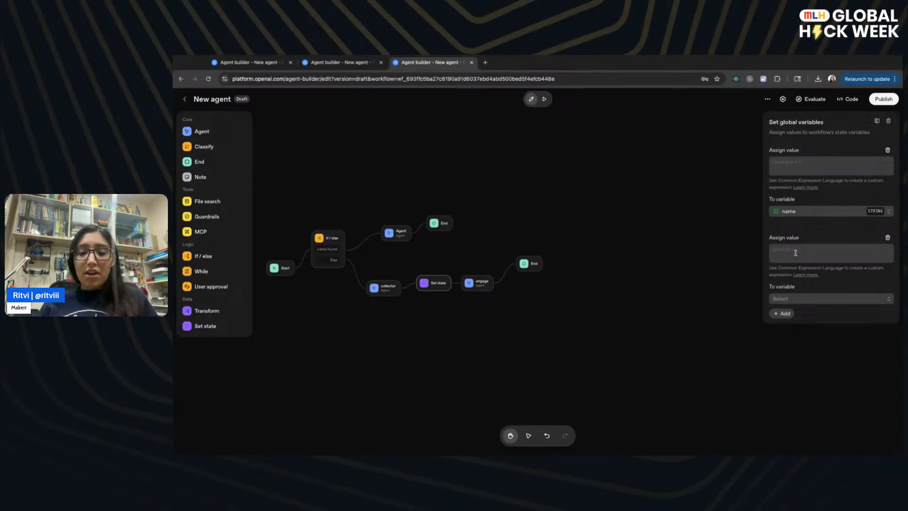
type("true")
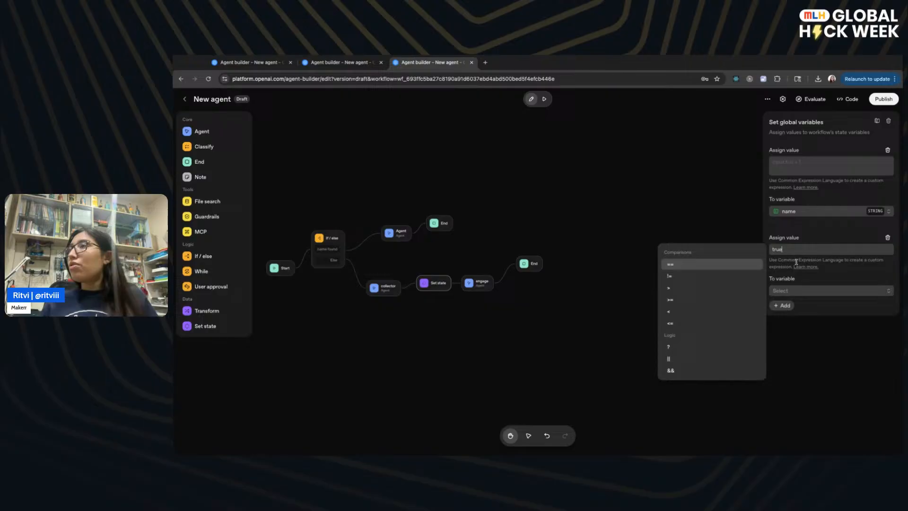
left_click(795, 294)
left_click(799, 320)
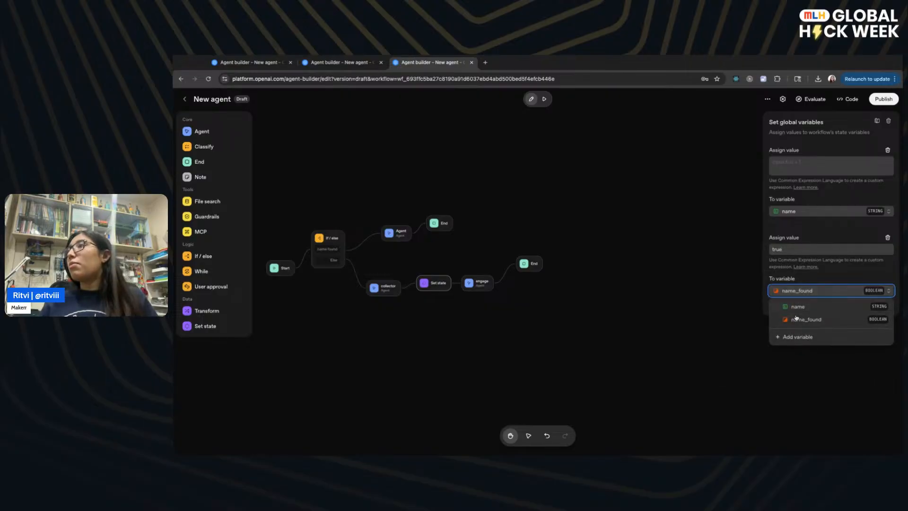
left_click(723, 240)
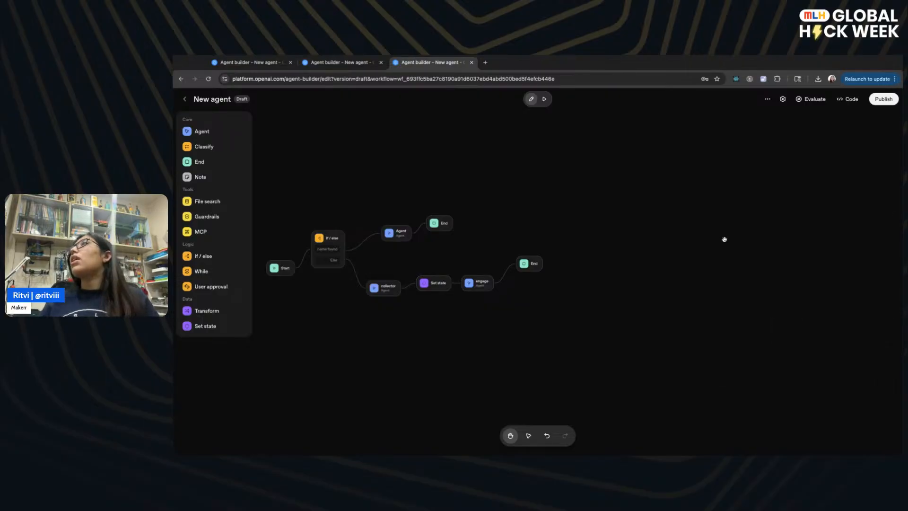
- Run the name-branching workflow in preview with a test message and review the hobbies widget and the final JSON output
left_click(543, 99)
key("super+Tab")
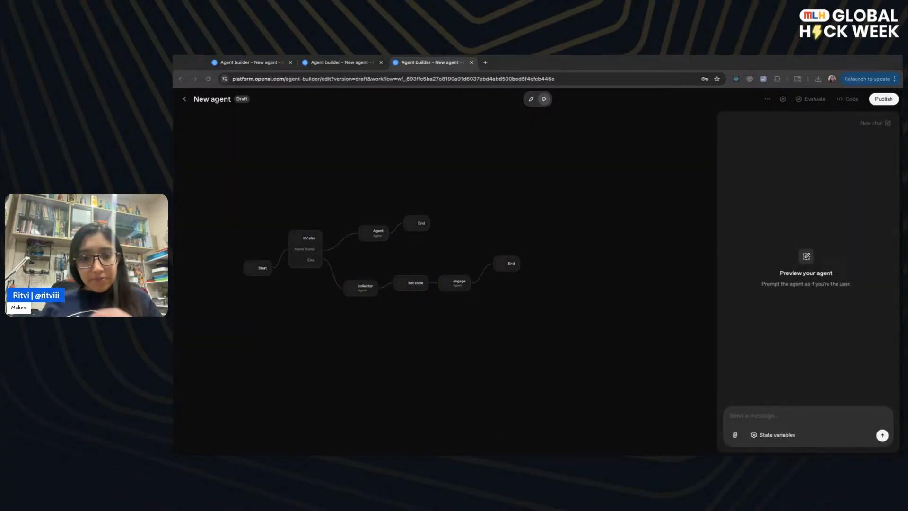
left_click(801, 426)
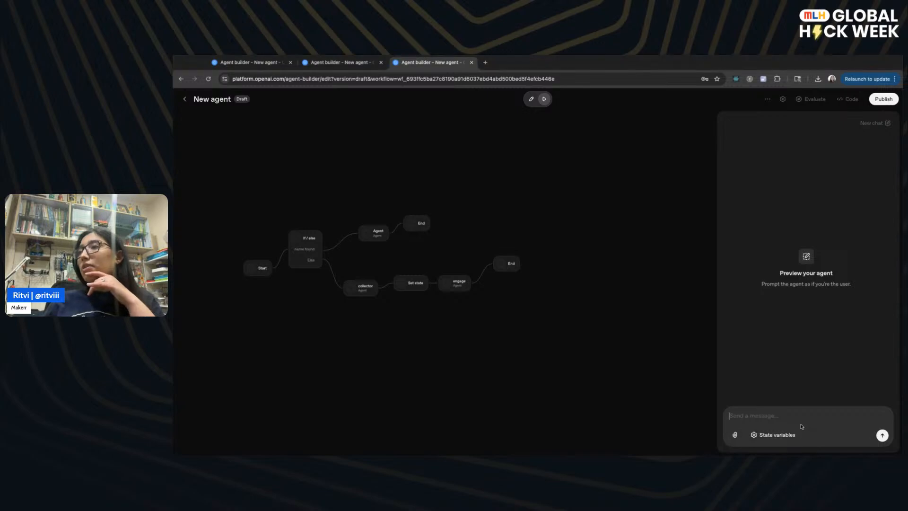
key("Return")
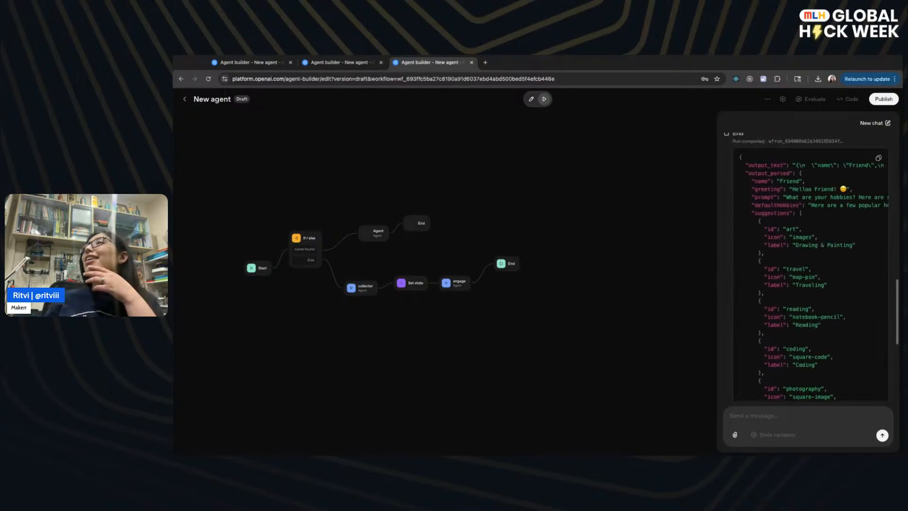
scroll(810, 267, "up", 5)
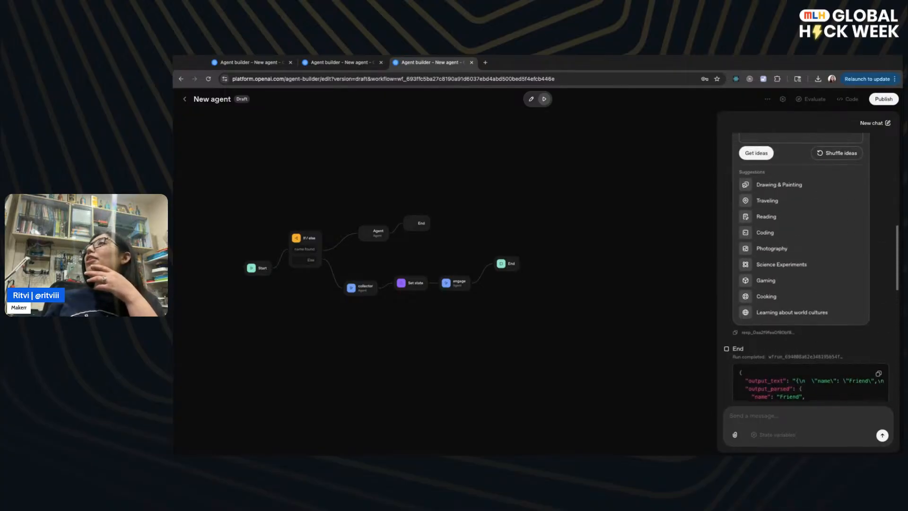
scroll(810, 267, "up", 3)
scroll(810, 267, "down", 10)
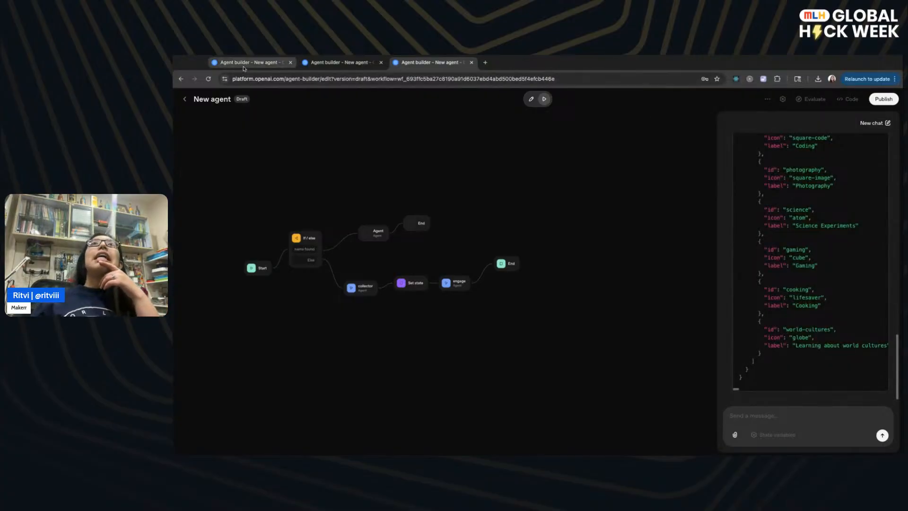
left_click(364, 62)
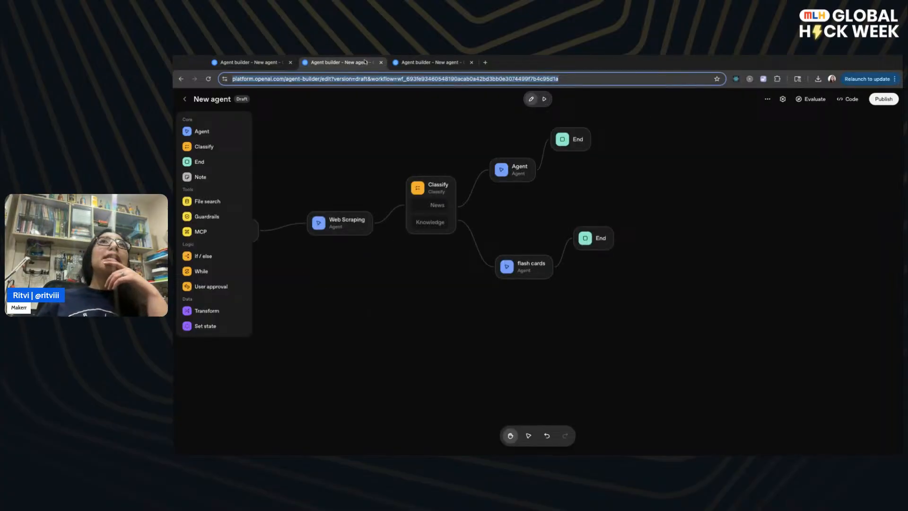
left_click(418, 63)
key("super+Tab")
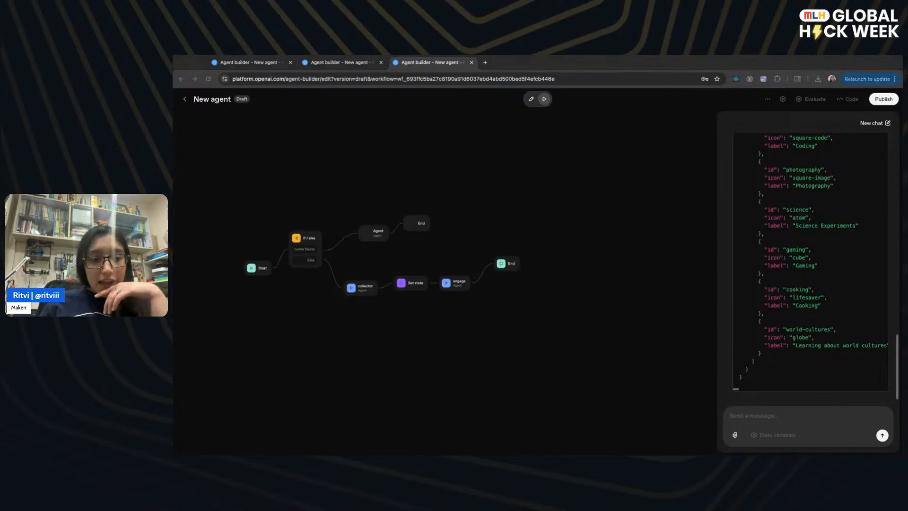